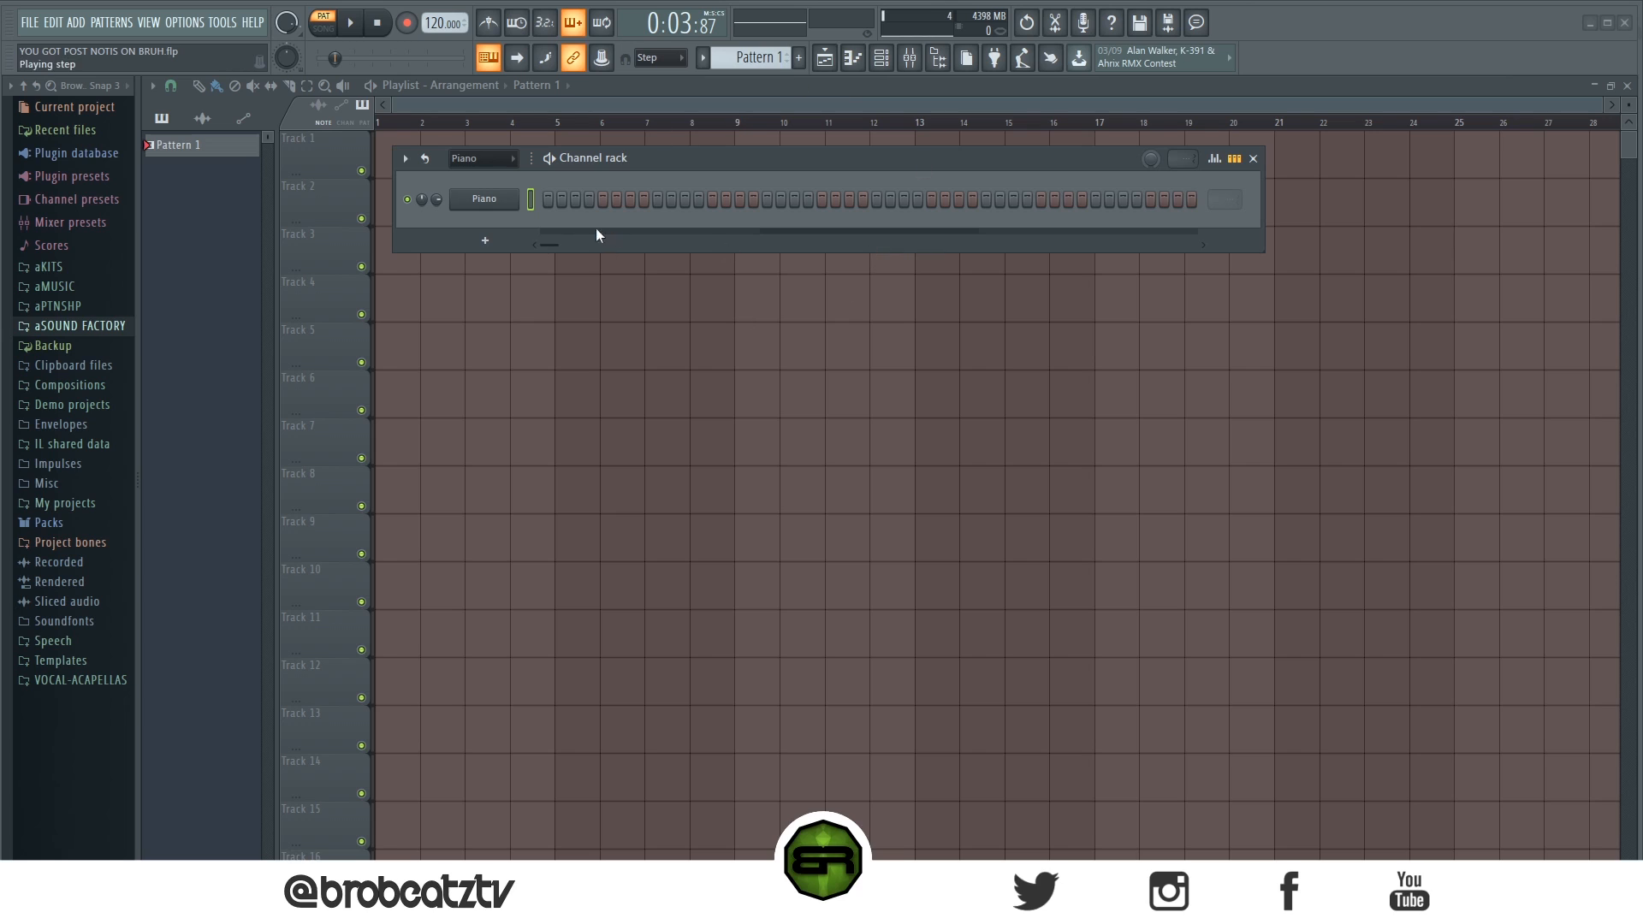
Open the Piano channel's piano roll and place an E4 note spanning bars 1 and 2.
right_click(508, 203)
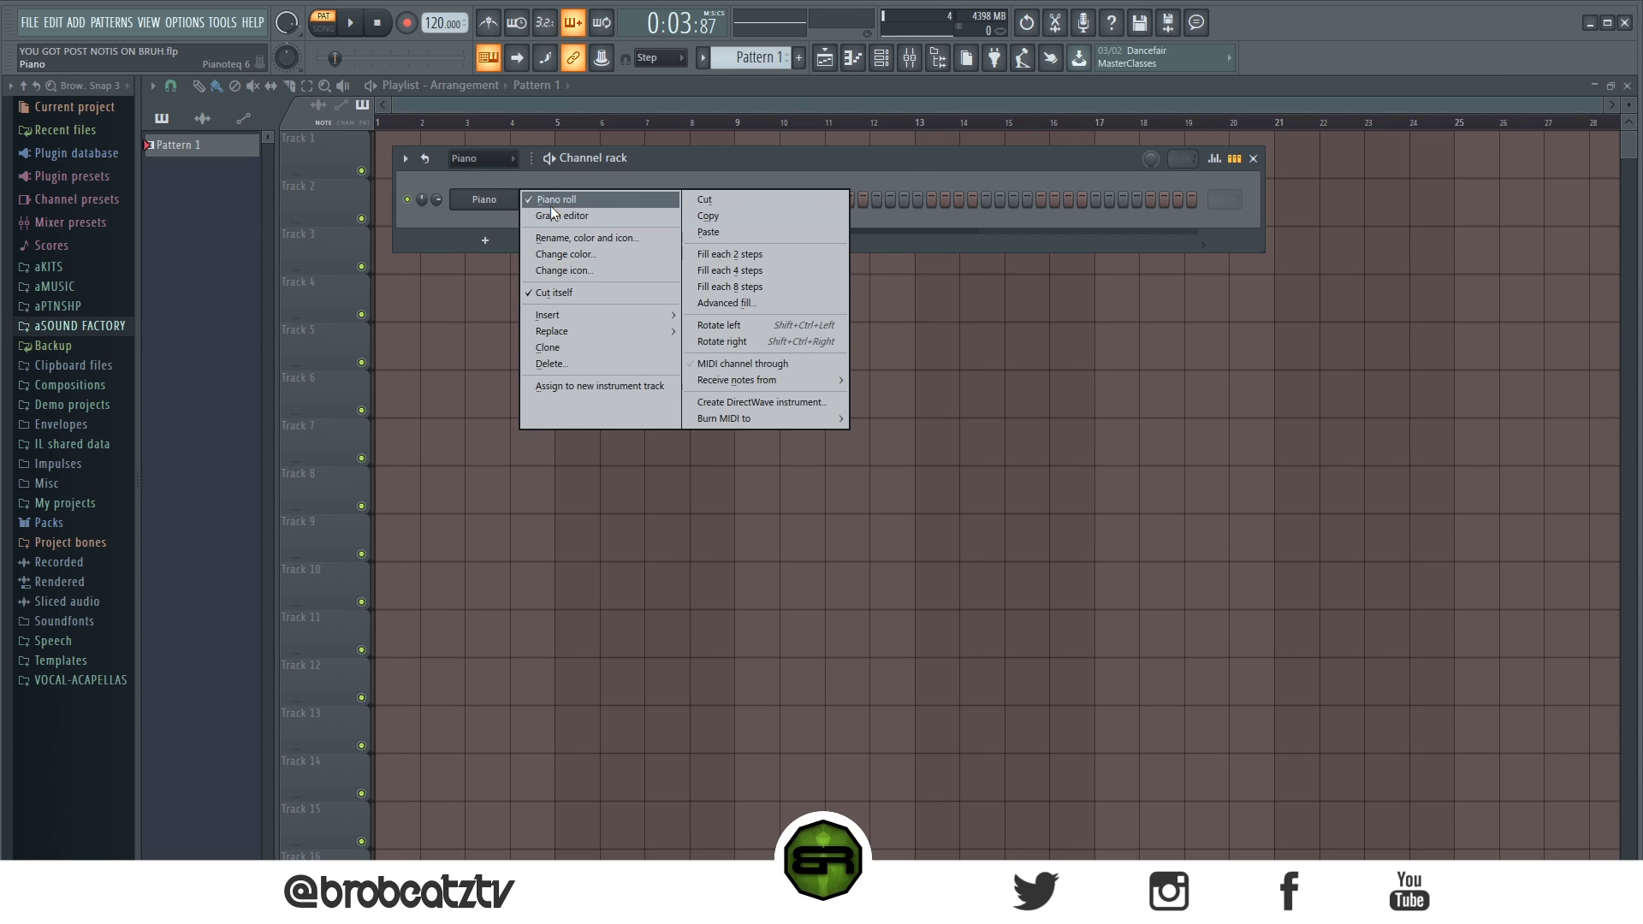
left_click(553, 204)
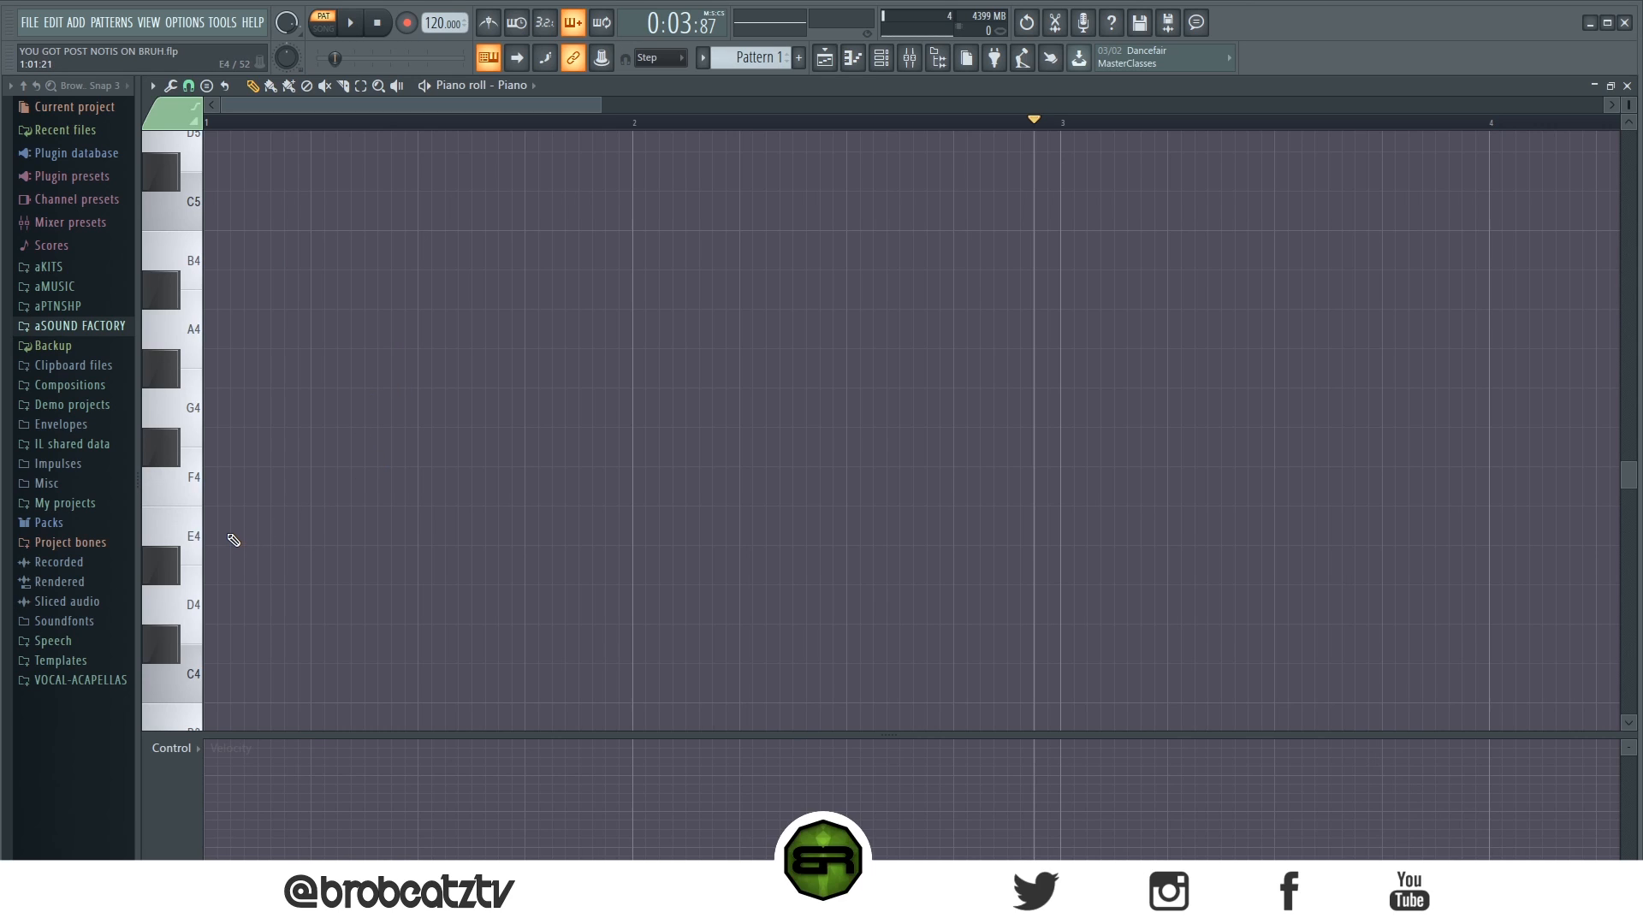
left_click(180, 535)
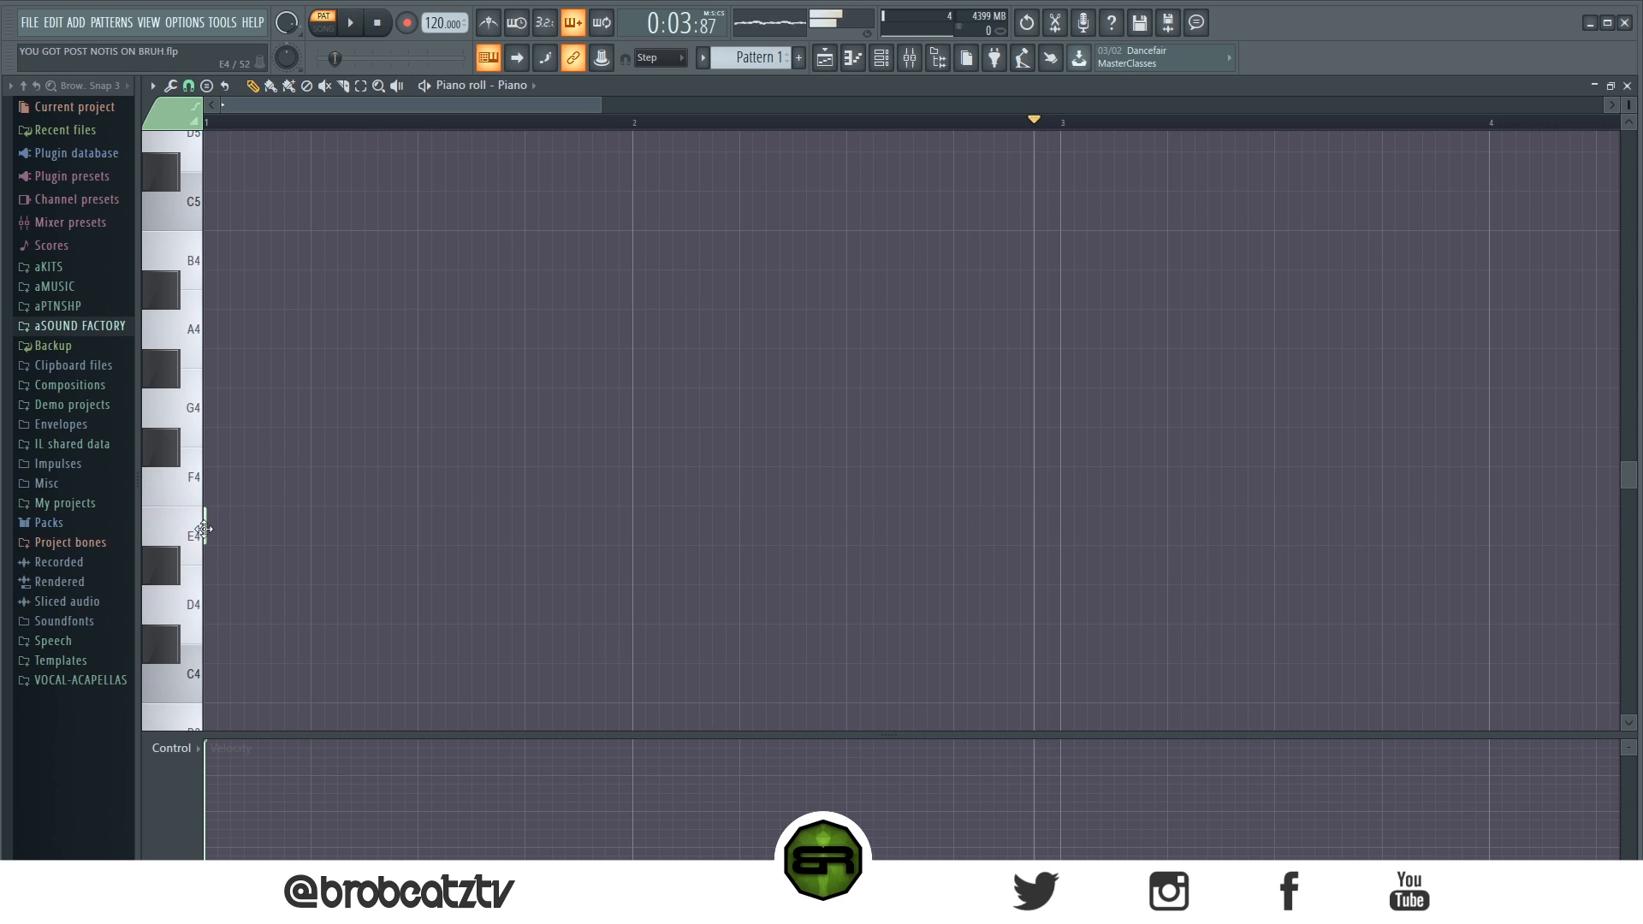
left_click(210, 526)
left_click(231, 779)
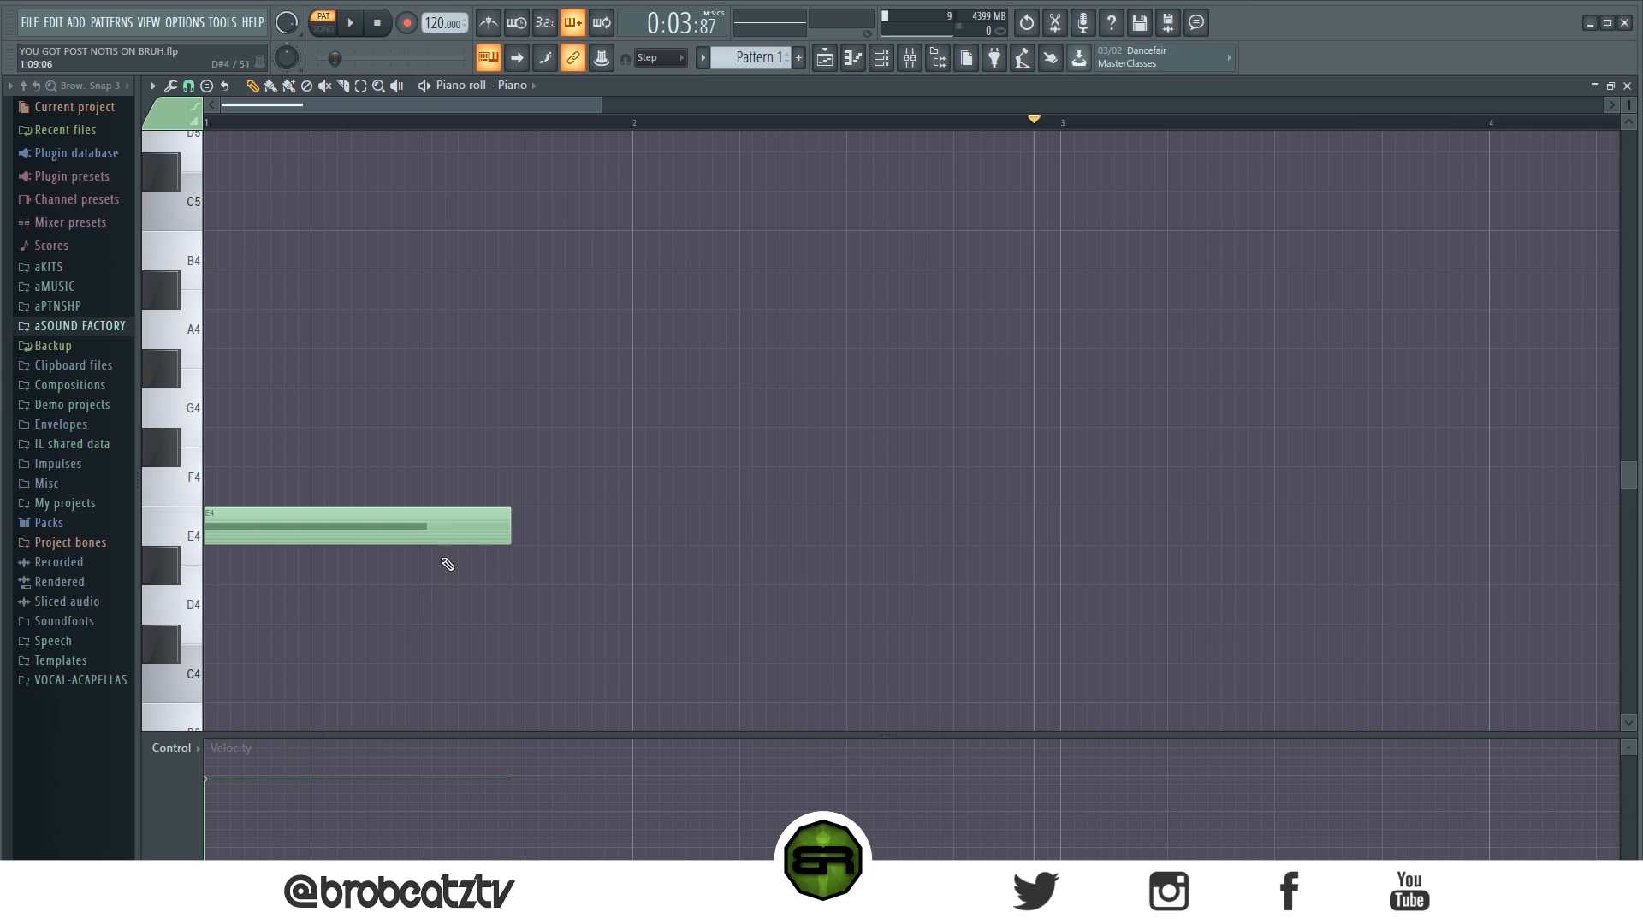
left_click_drag(512, 536, 1060, 551)
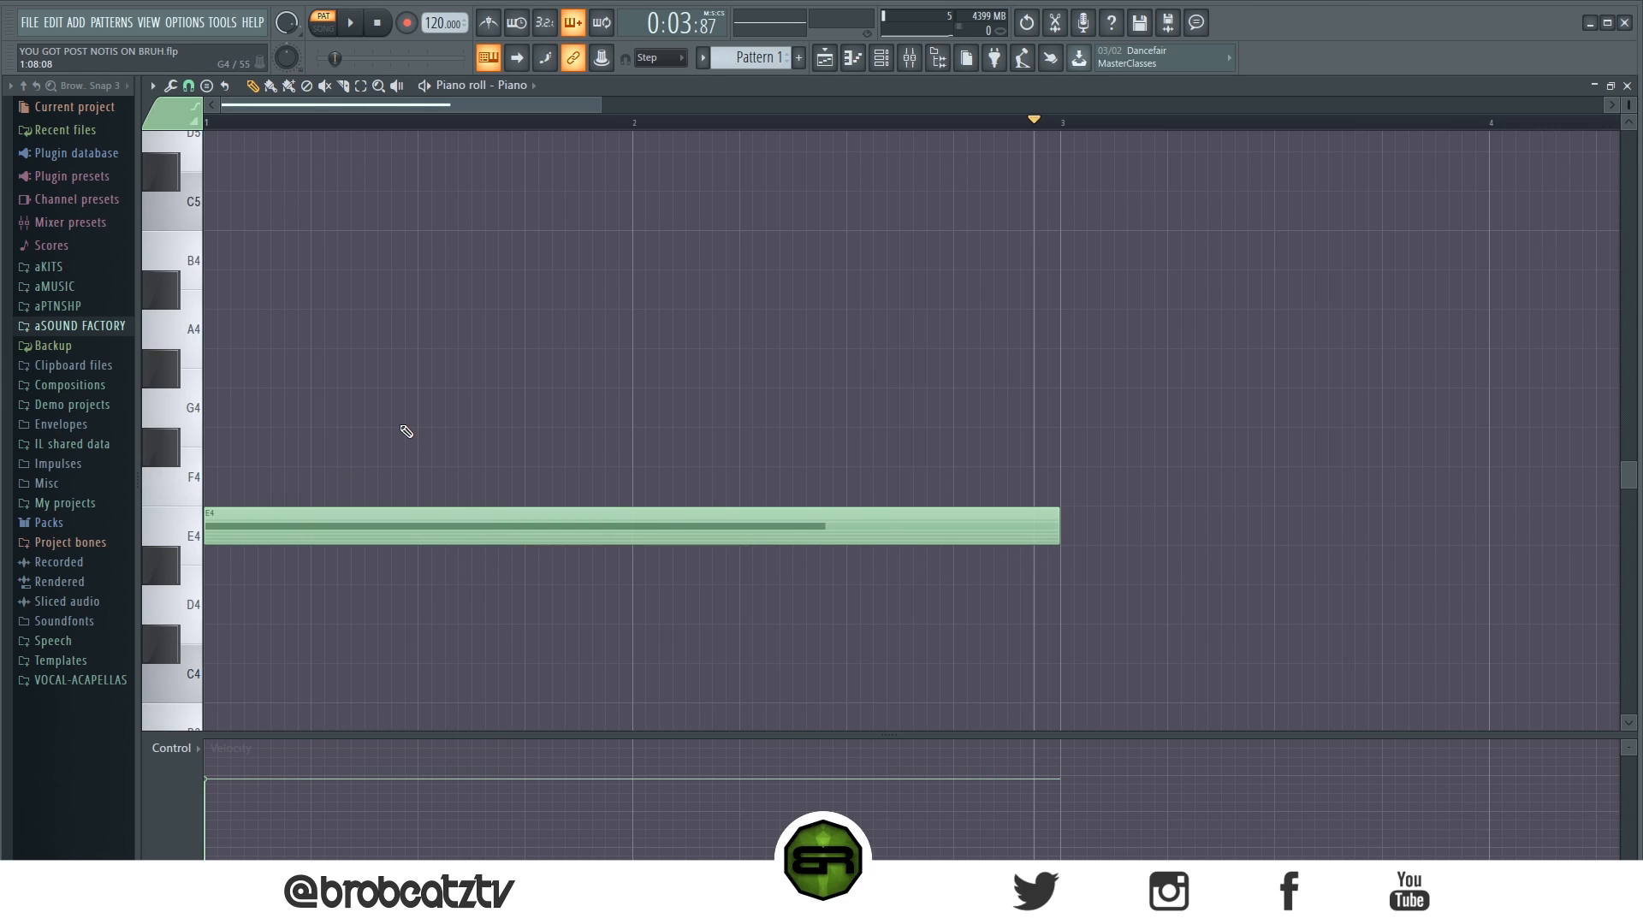
Audition the keys from E4 up to F#4 and place a two-bar F#4 note starting at bar 1.
left_click(188, 537)
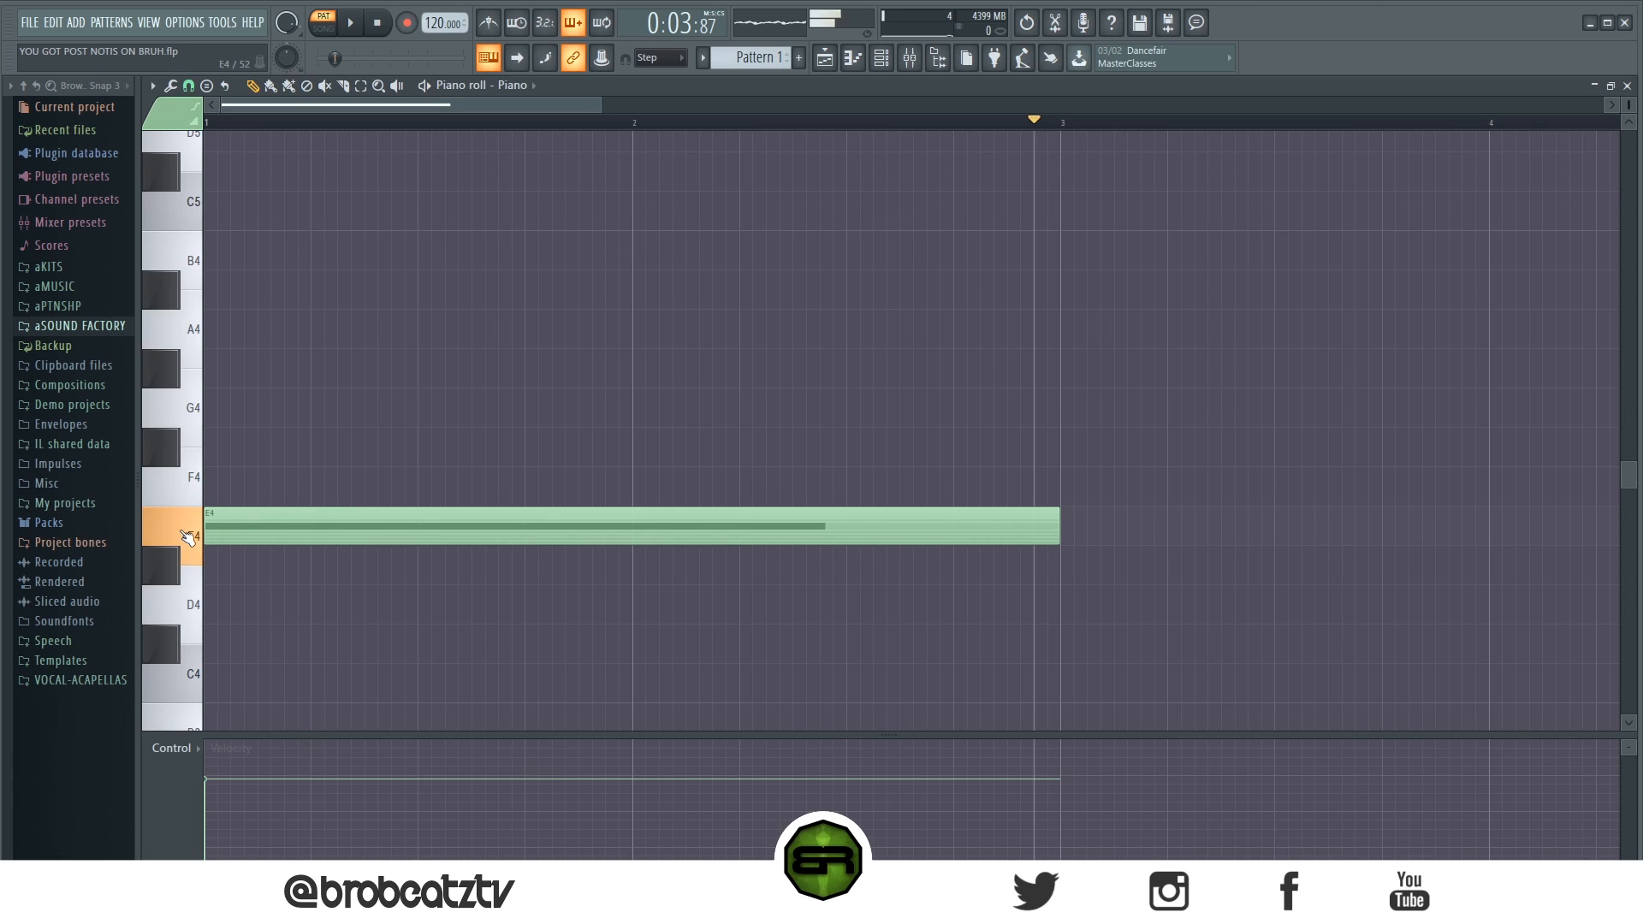
left_click(188, 484)
left_click(174, 454)
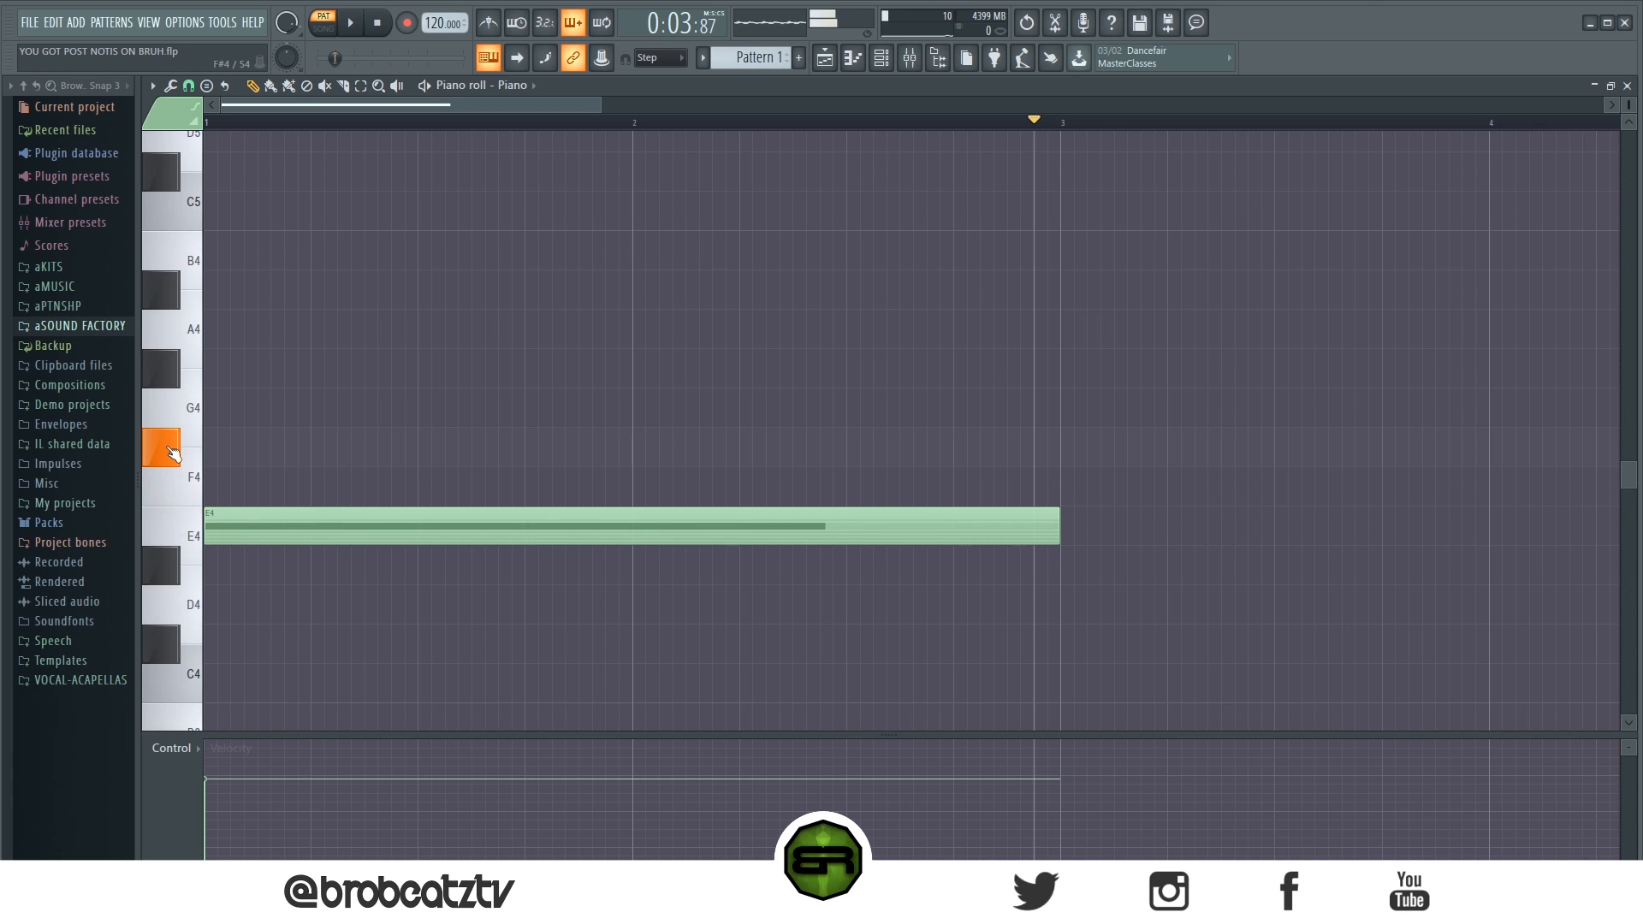
left_click_drag(294, 447, 125, 451)
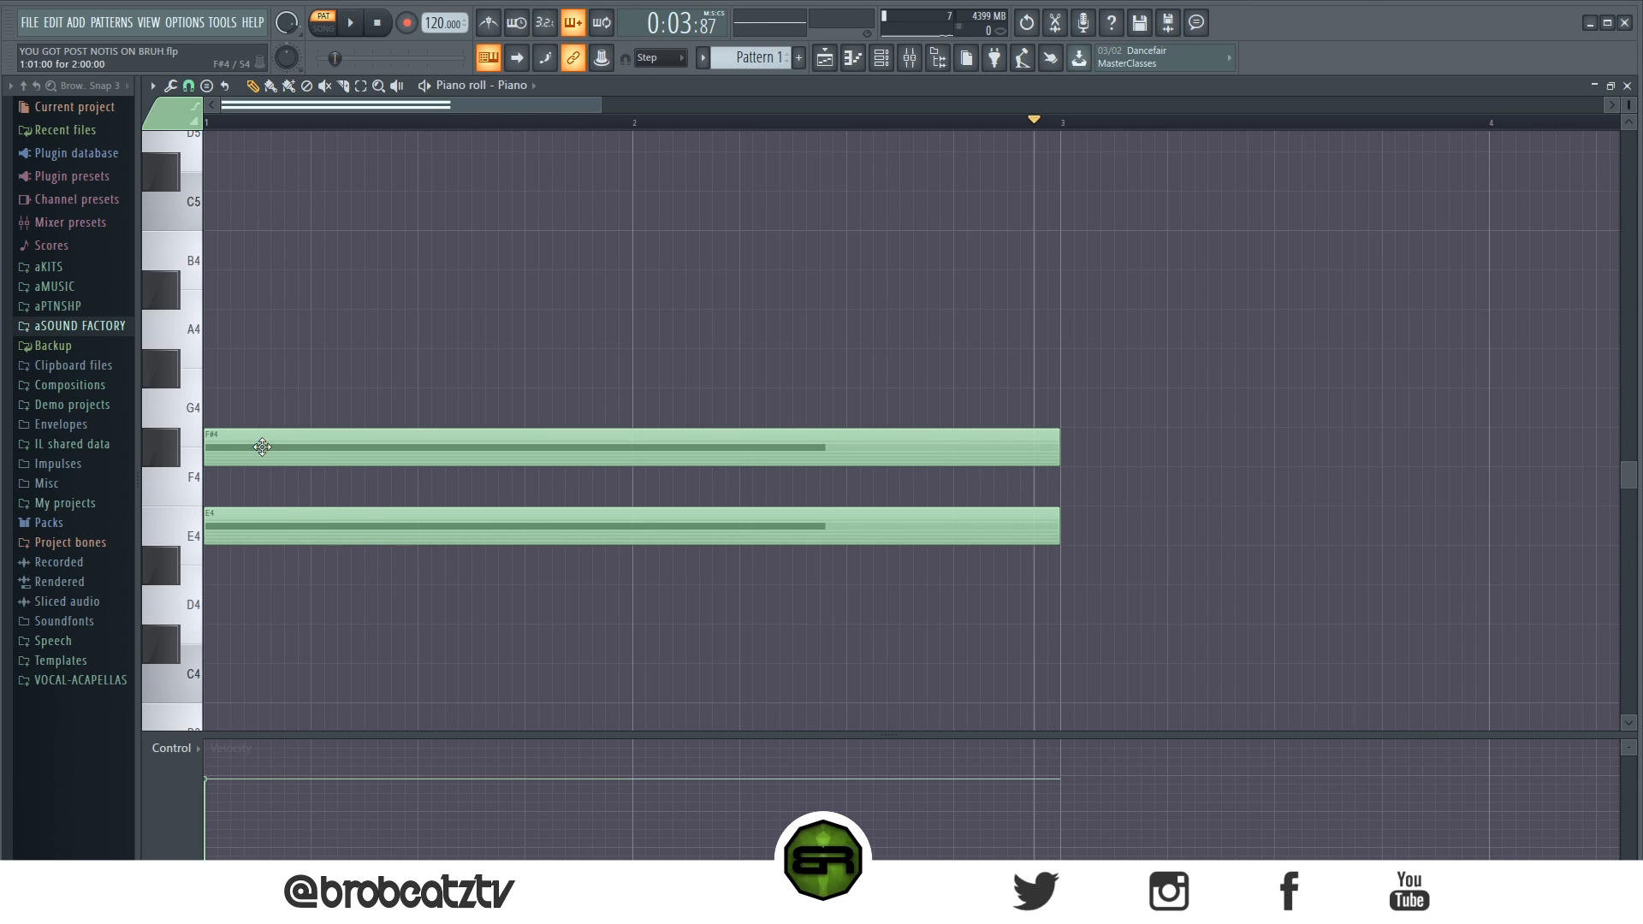
Audition the keys from E4 up to G4 and add a two-bar G4 note starting at bar 1.
left_click(190, 535)
left_click(198, 488)
left_click(163, 448)
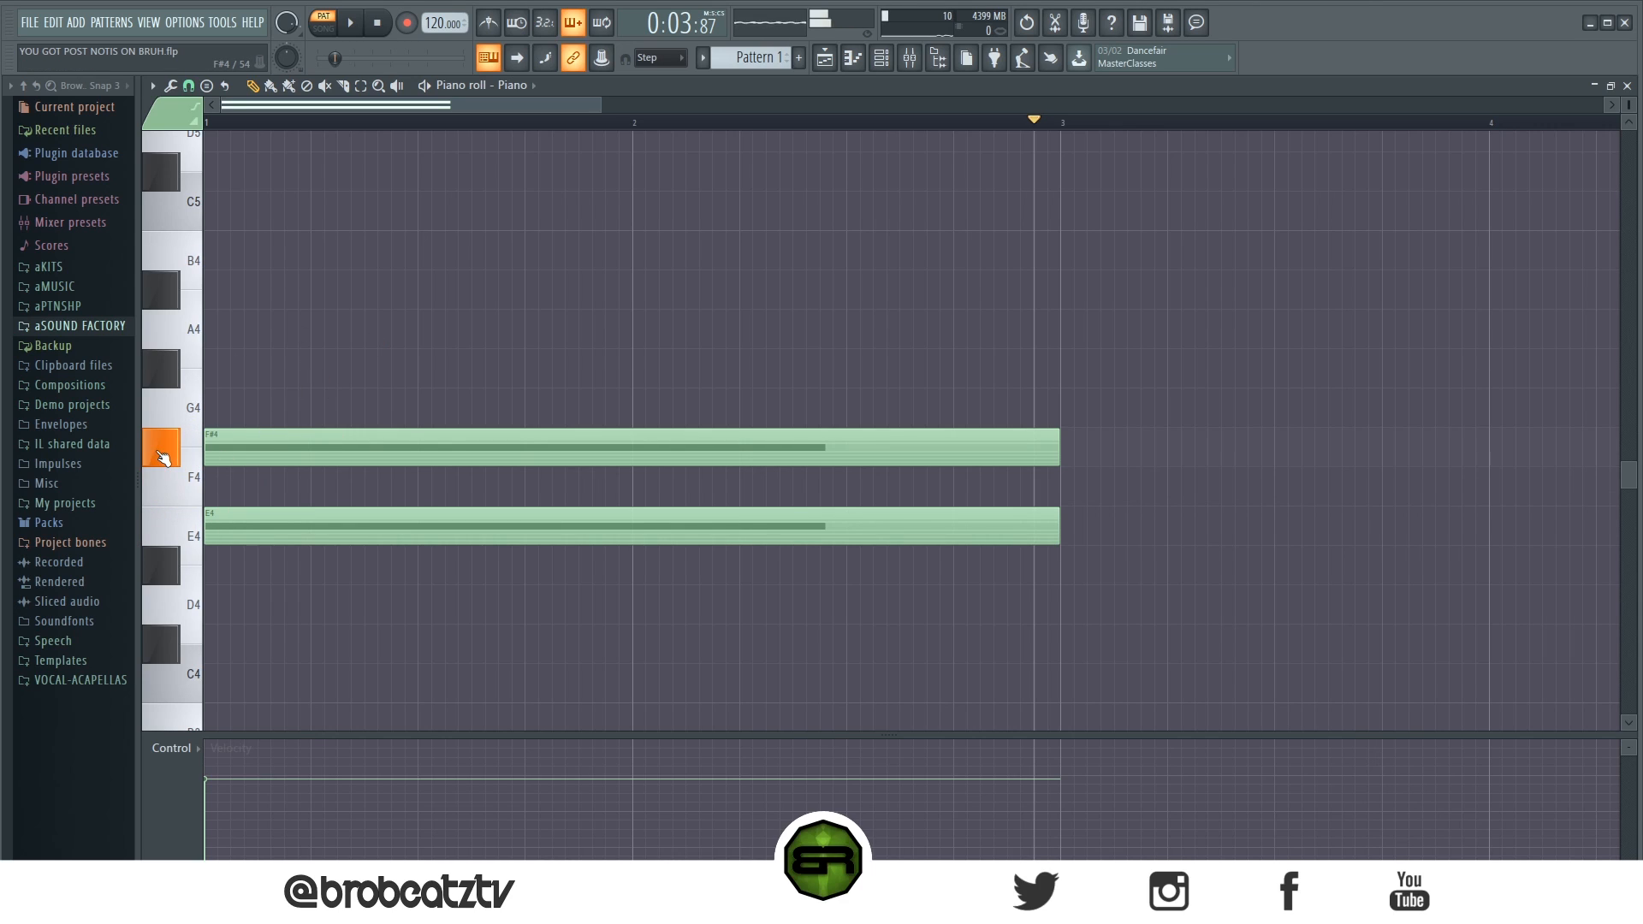
left_click(198, 395)
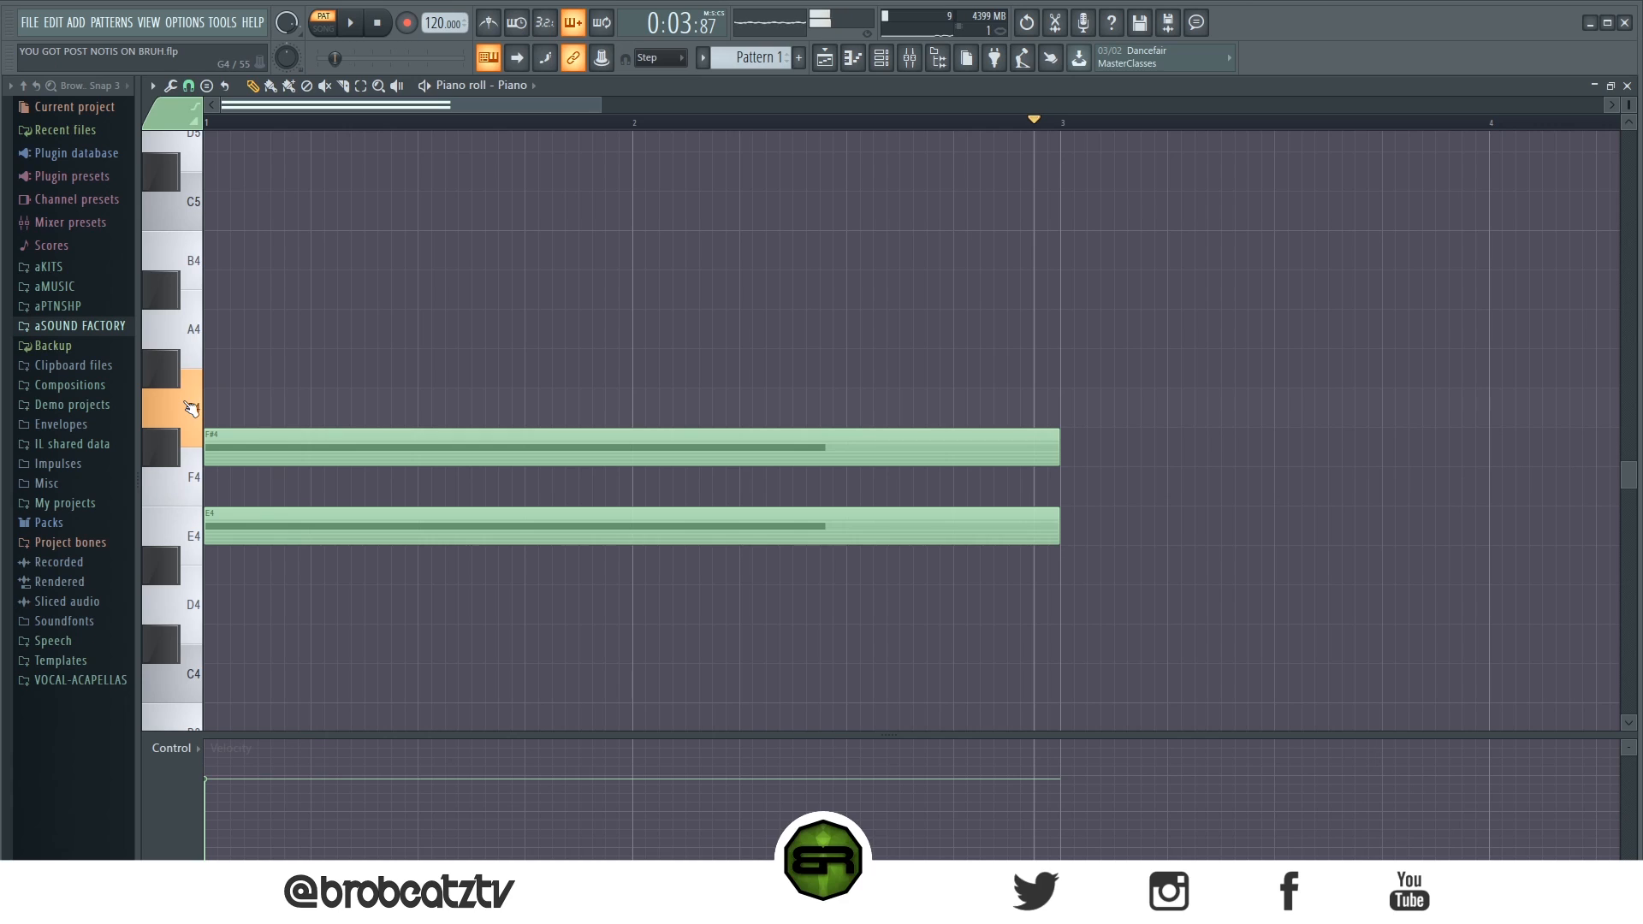
left_click(364, 420)
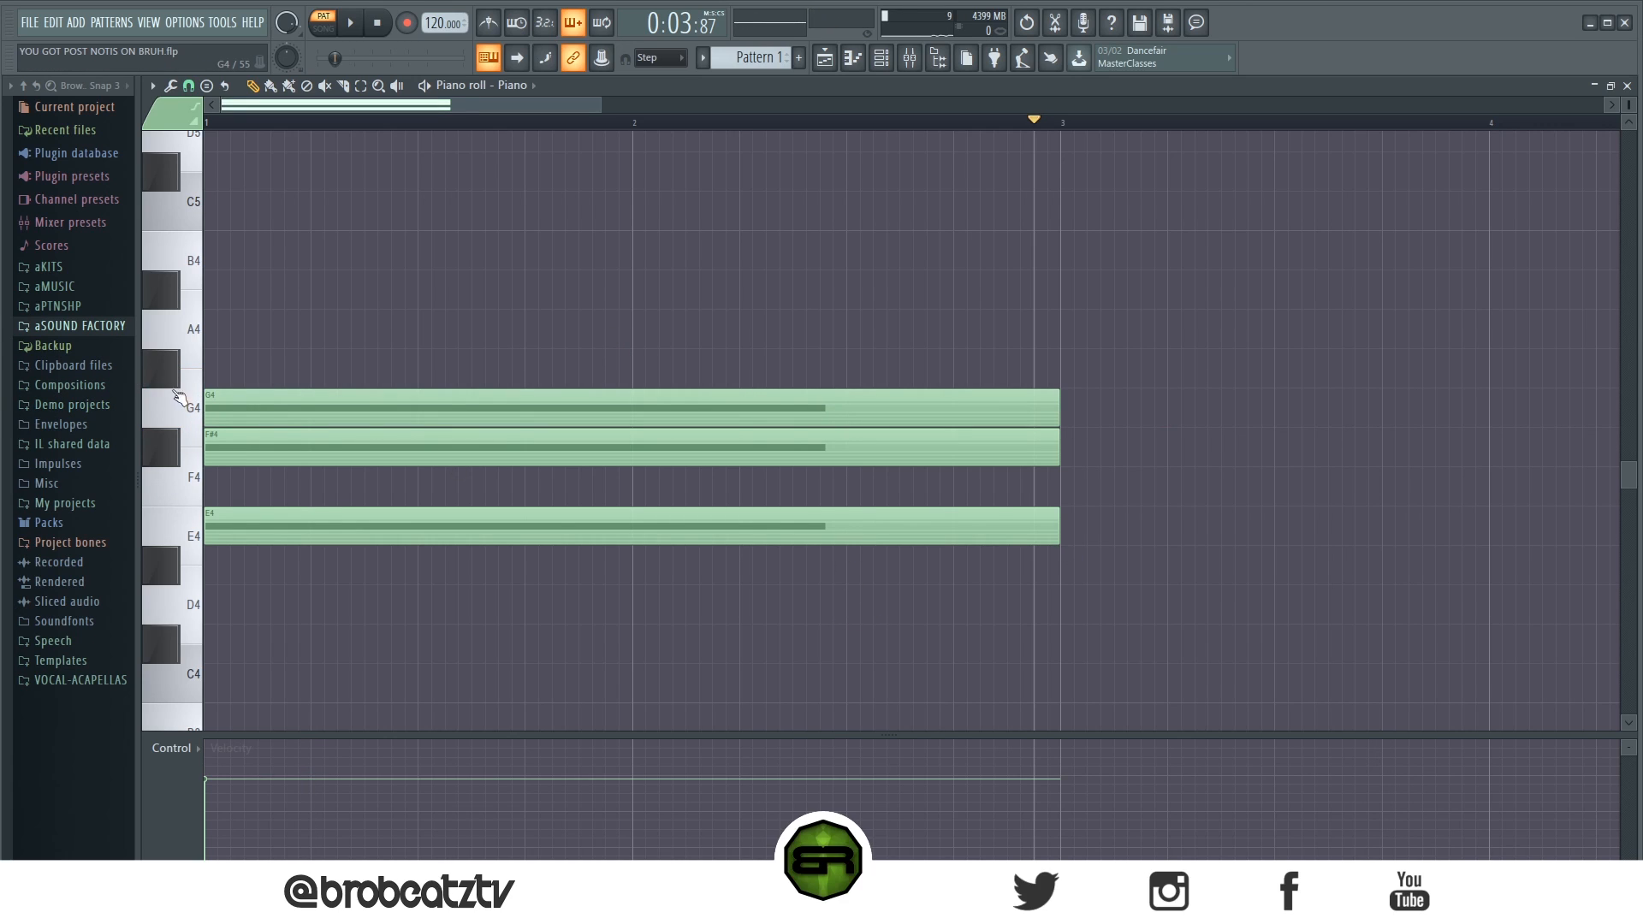
Complete the scale with two-bar B4 and C5 notes starting at bar 1.
left_click(169, 387)
left_click(168, 292)
left_click_drag(303, 256, 276, 257)
left_click(228, 213)
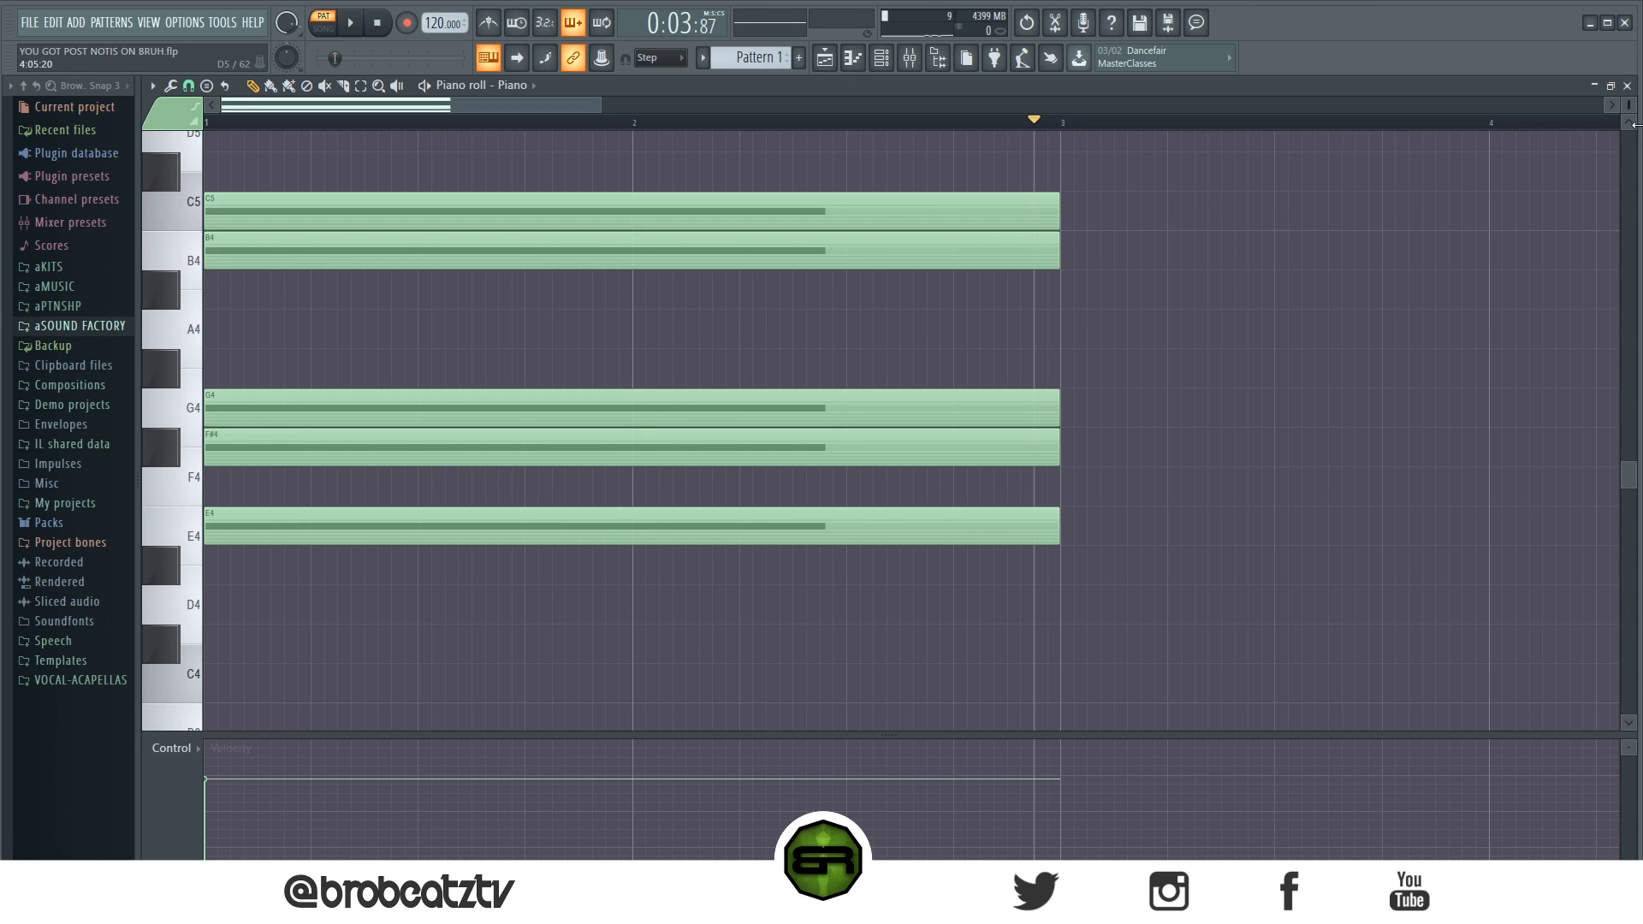
Select all five scale notes, E4 to C5, and duplicate them one octave higher.
scroll(1369, 374, "up", 5)
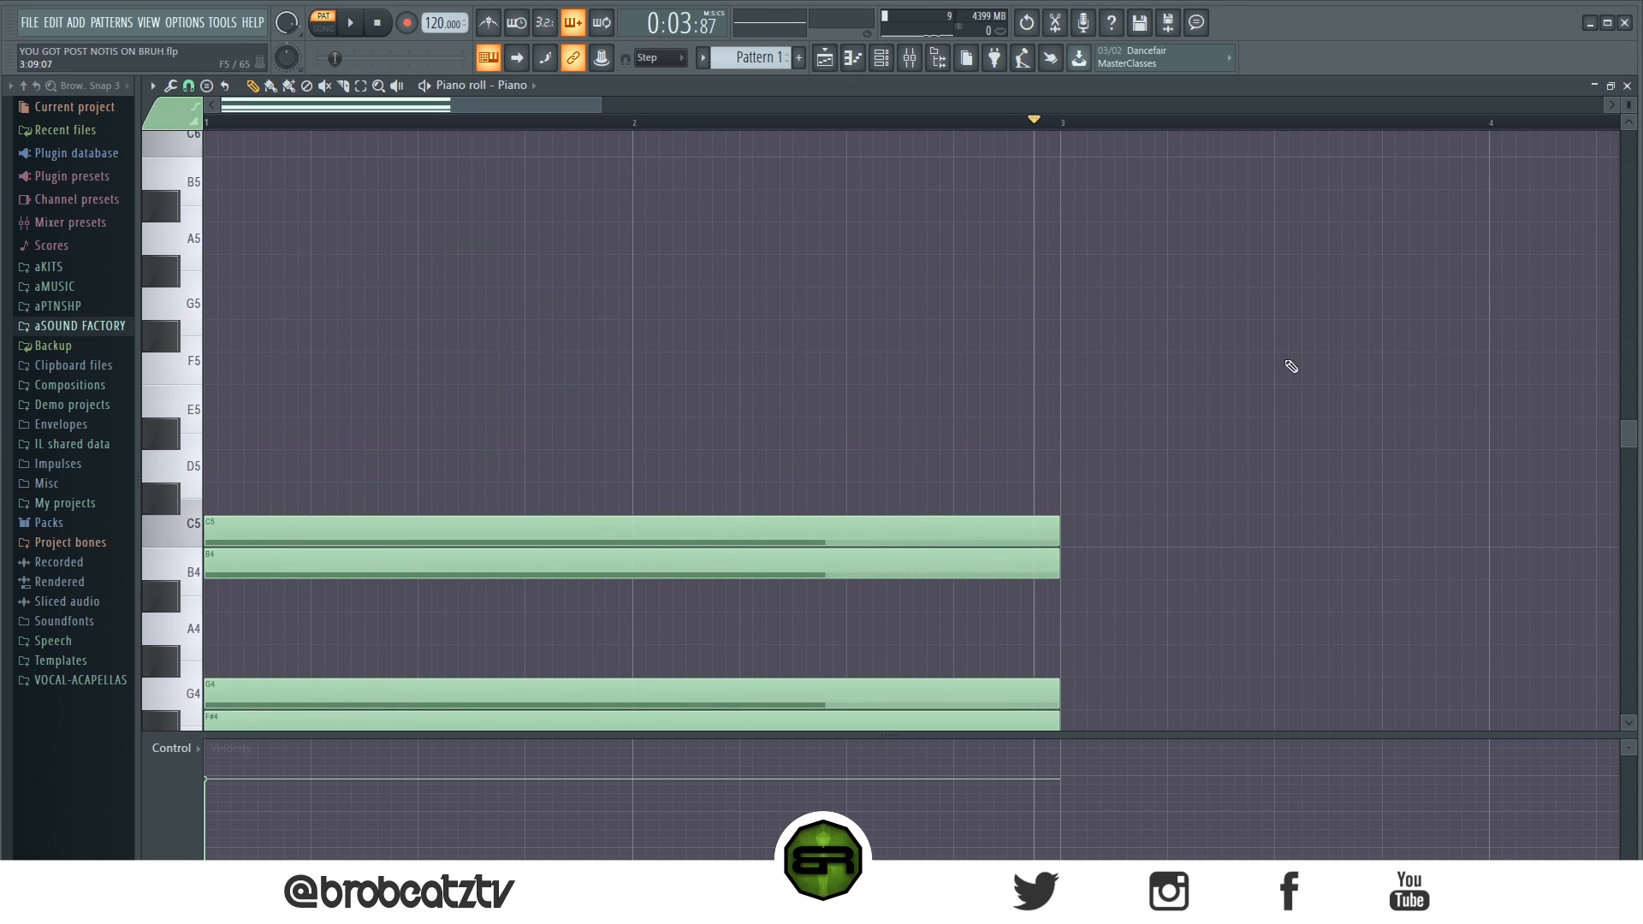
left_click_drag(1140, 254, 219, 672)
left_click_drag(226, 598, 192, 604)
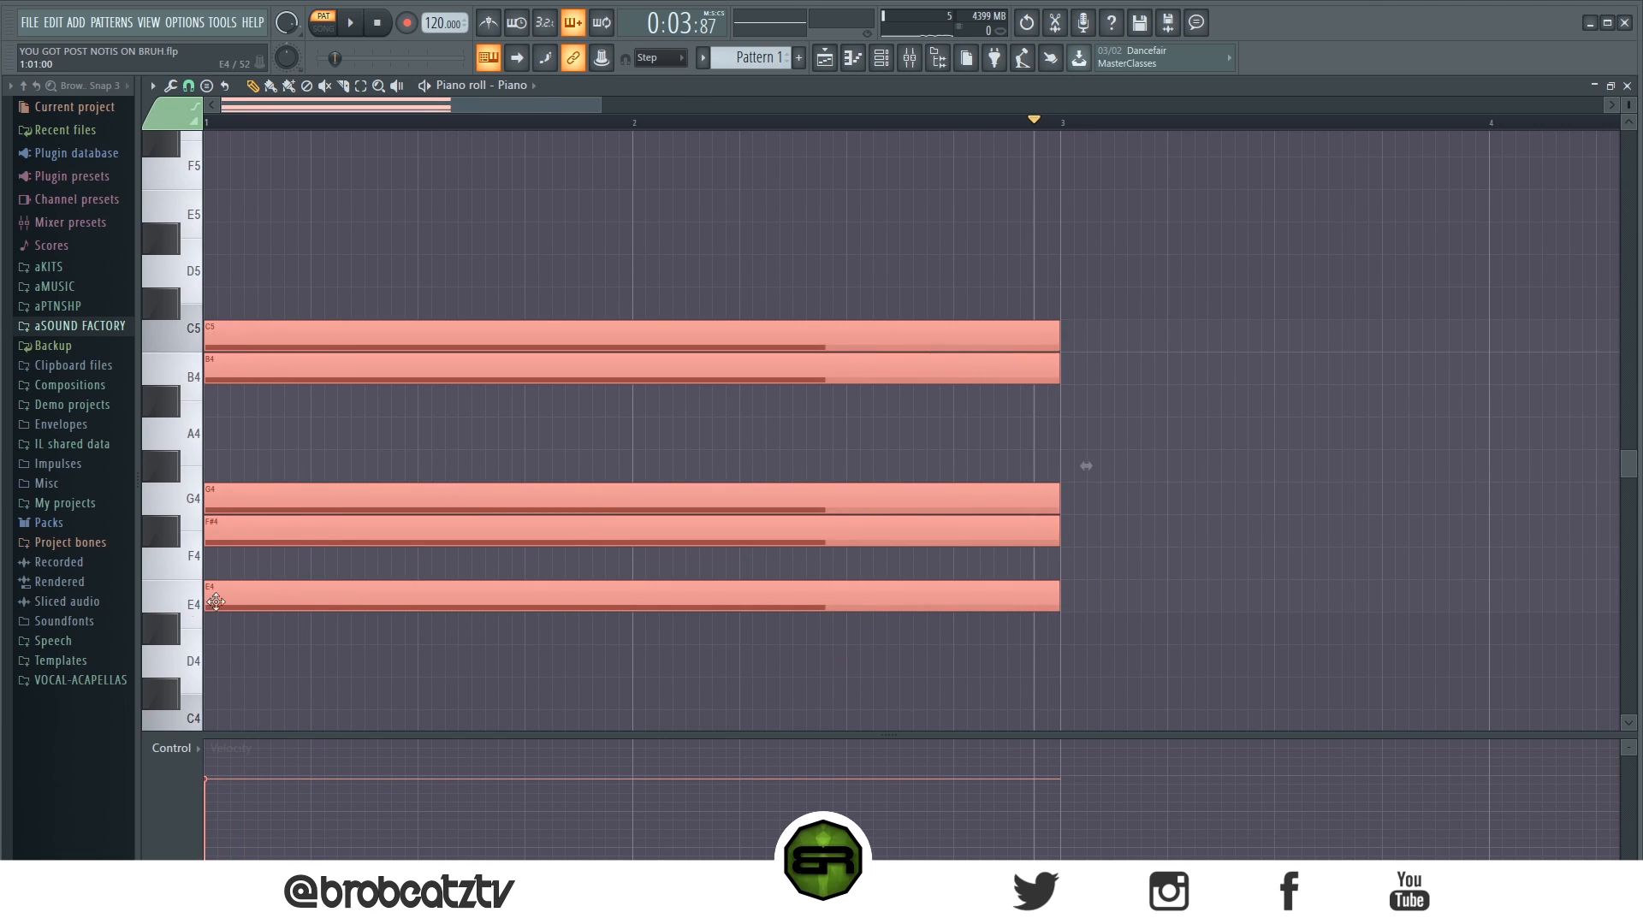
key("ctrl+Up")
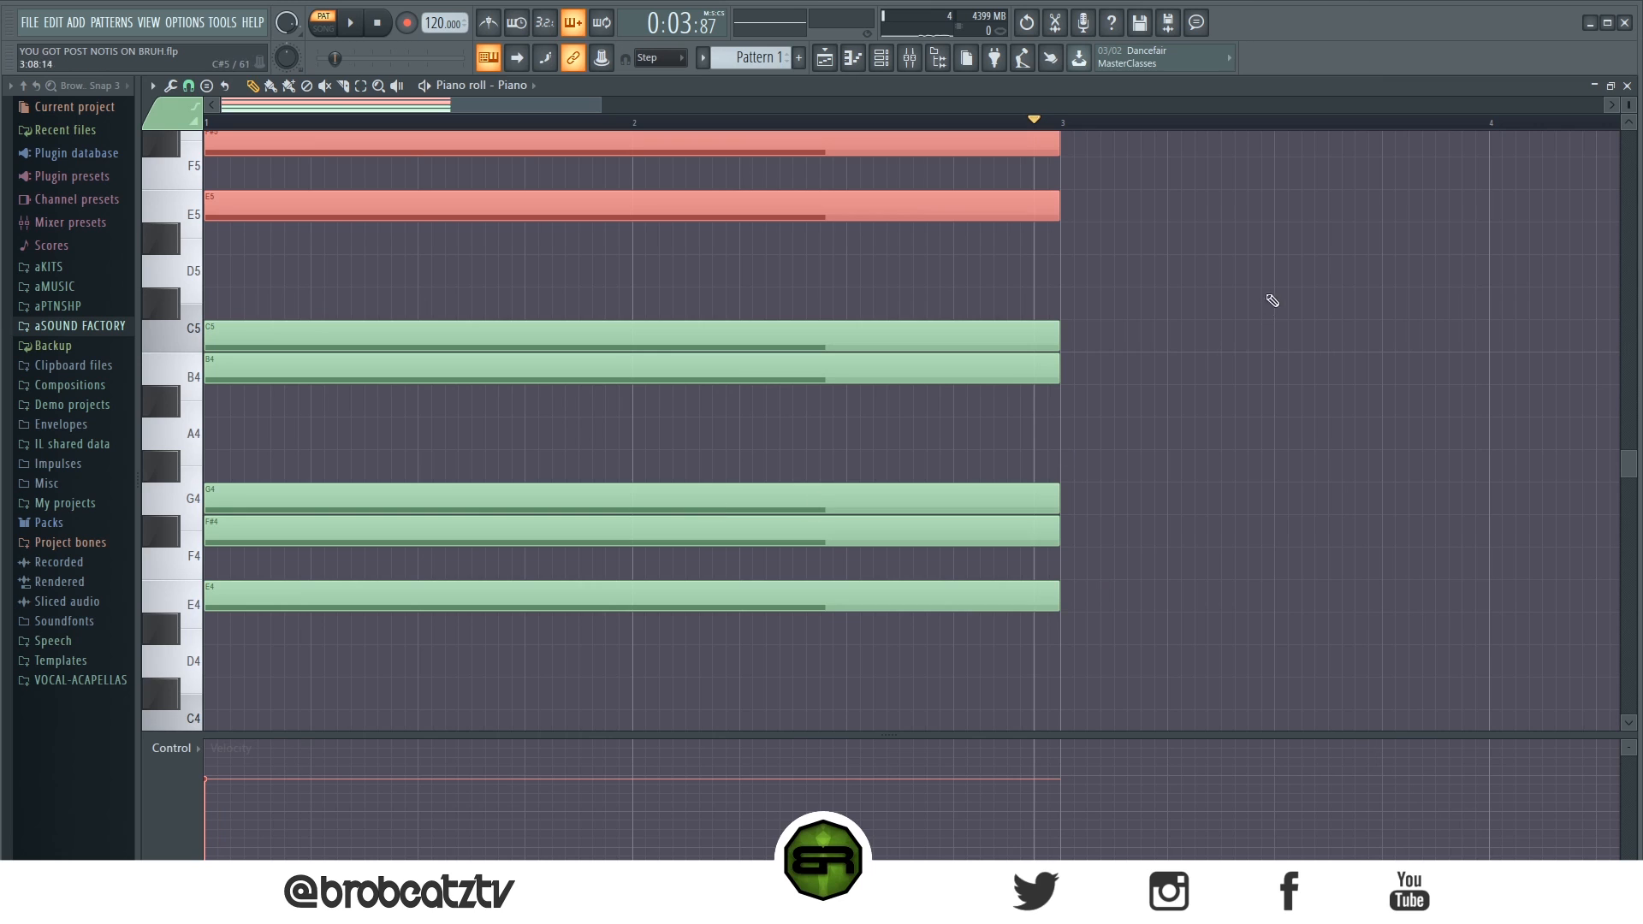
scroll(1258, 341, "up", 3)
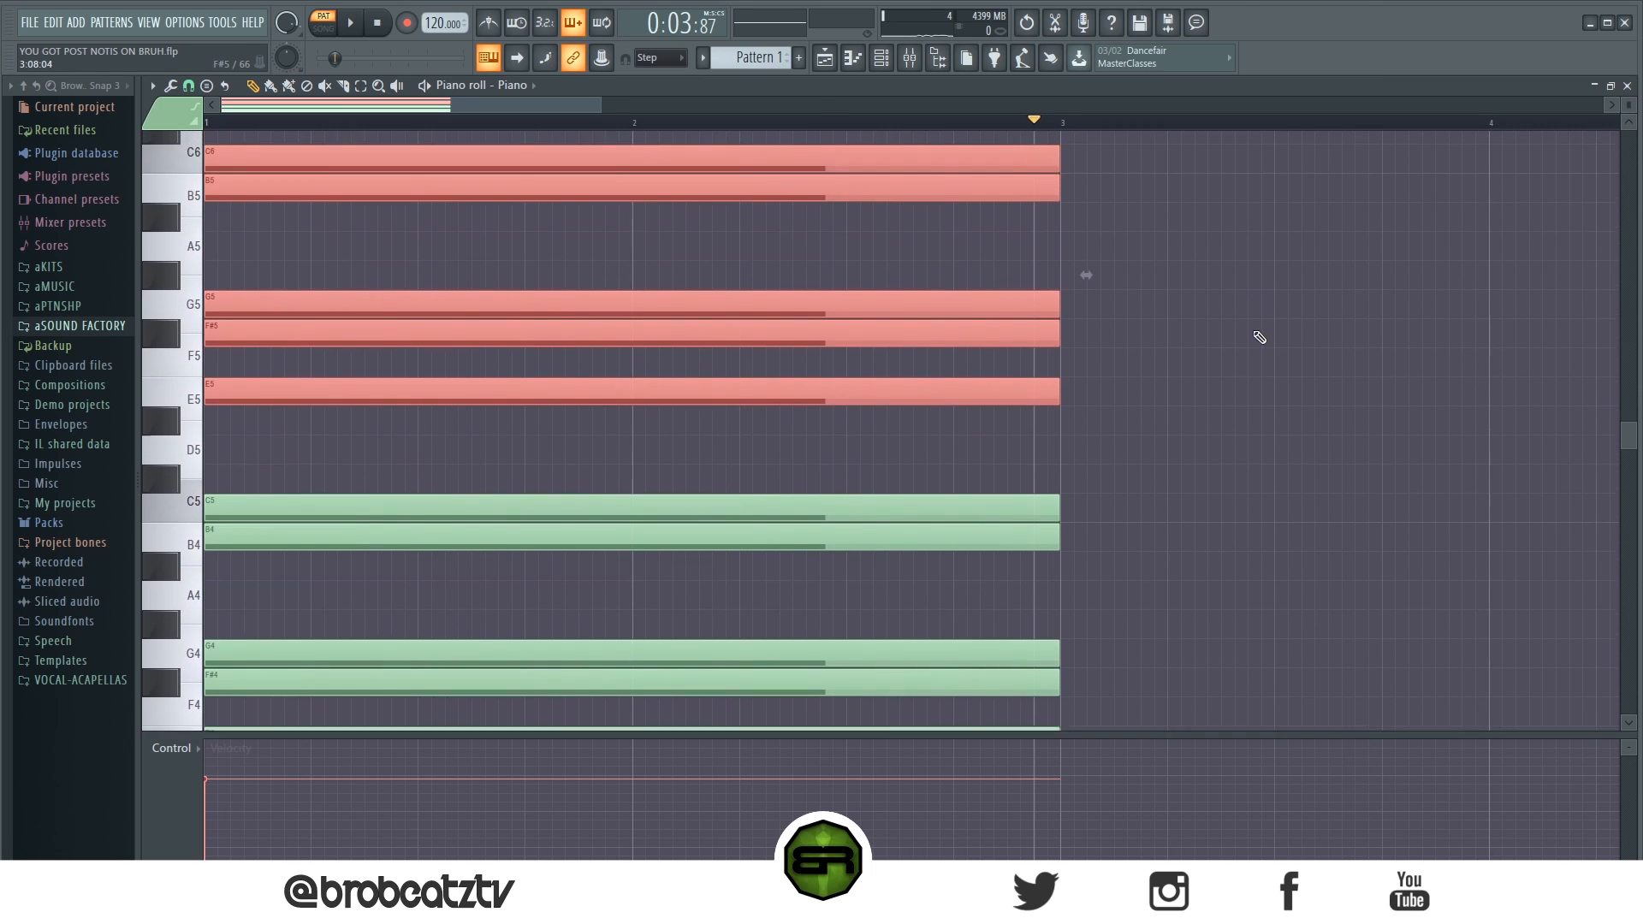
scroll(1260, 338, "down", 5)
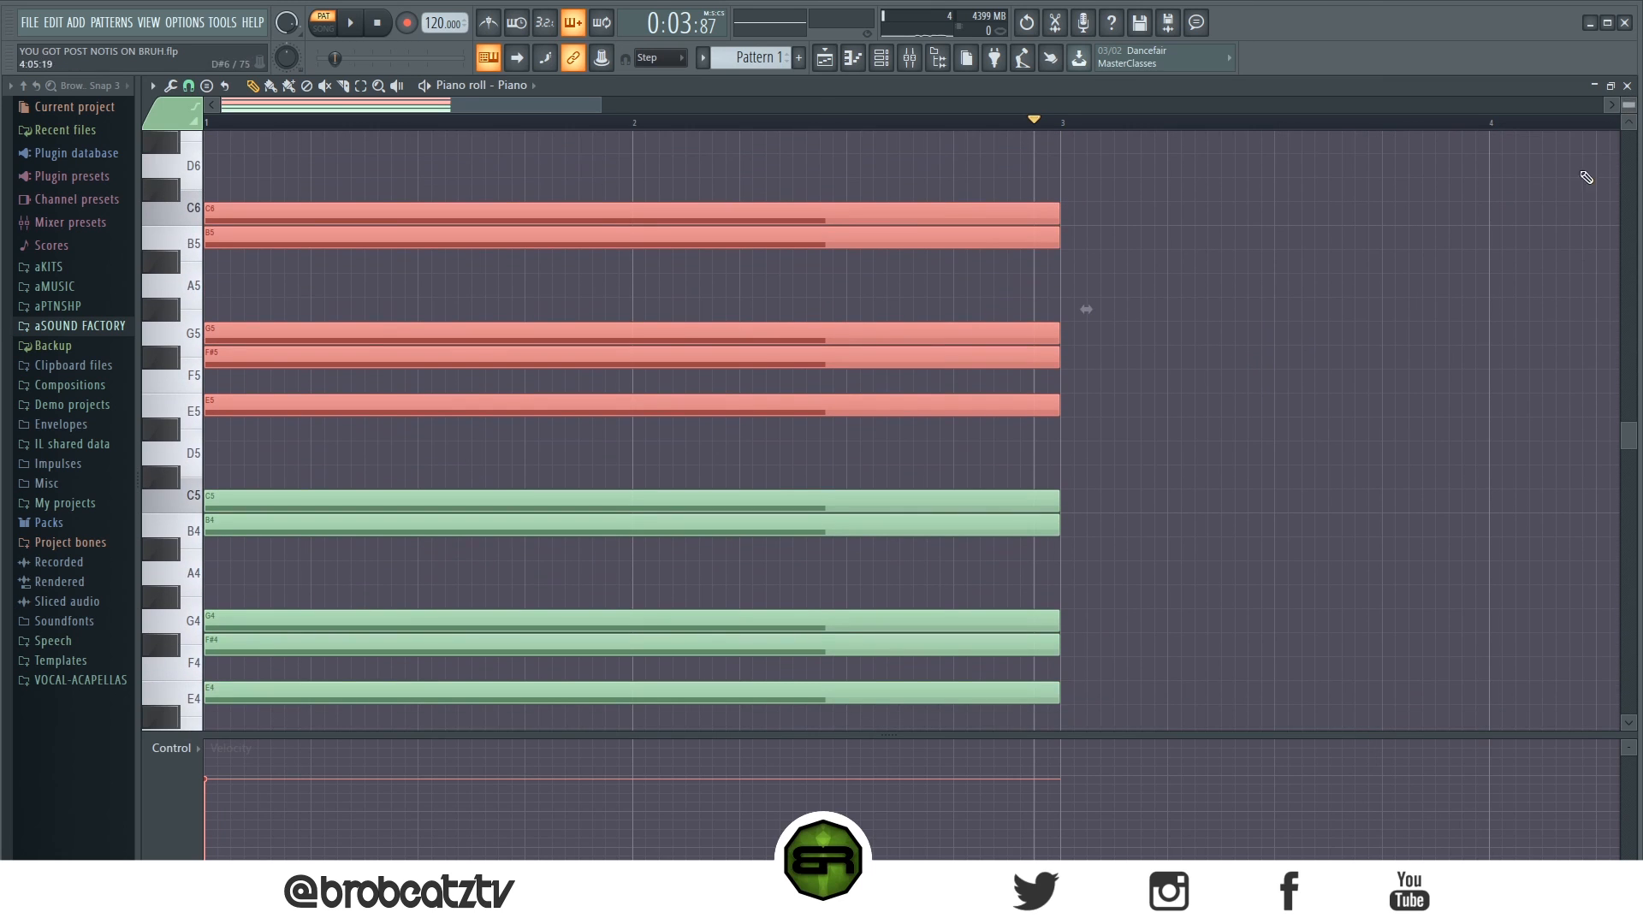
scroll(1460, 231, "up", 2)
scroll(1631, 445, "down", 1)
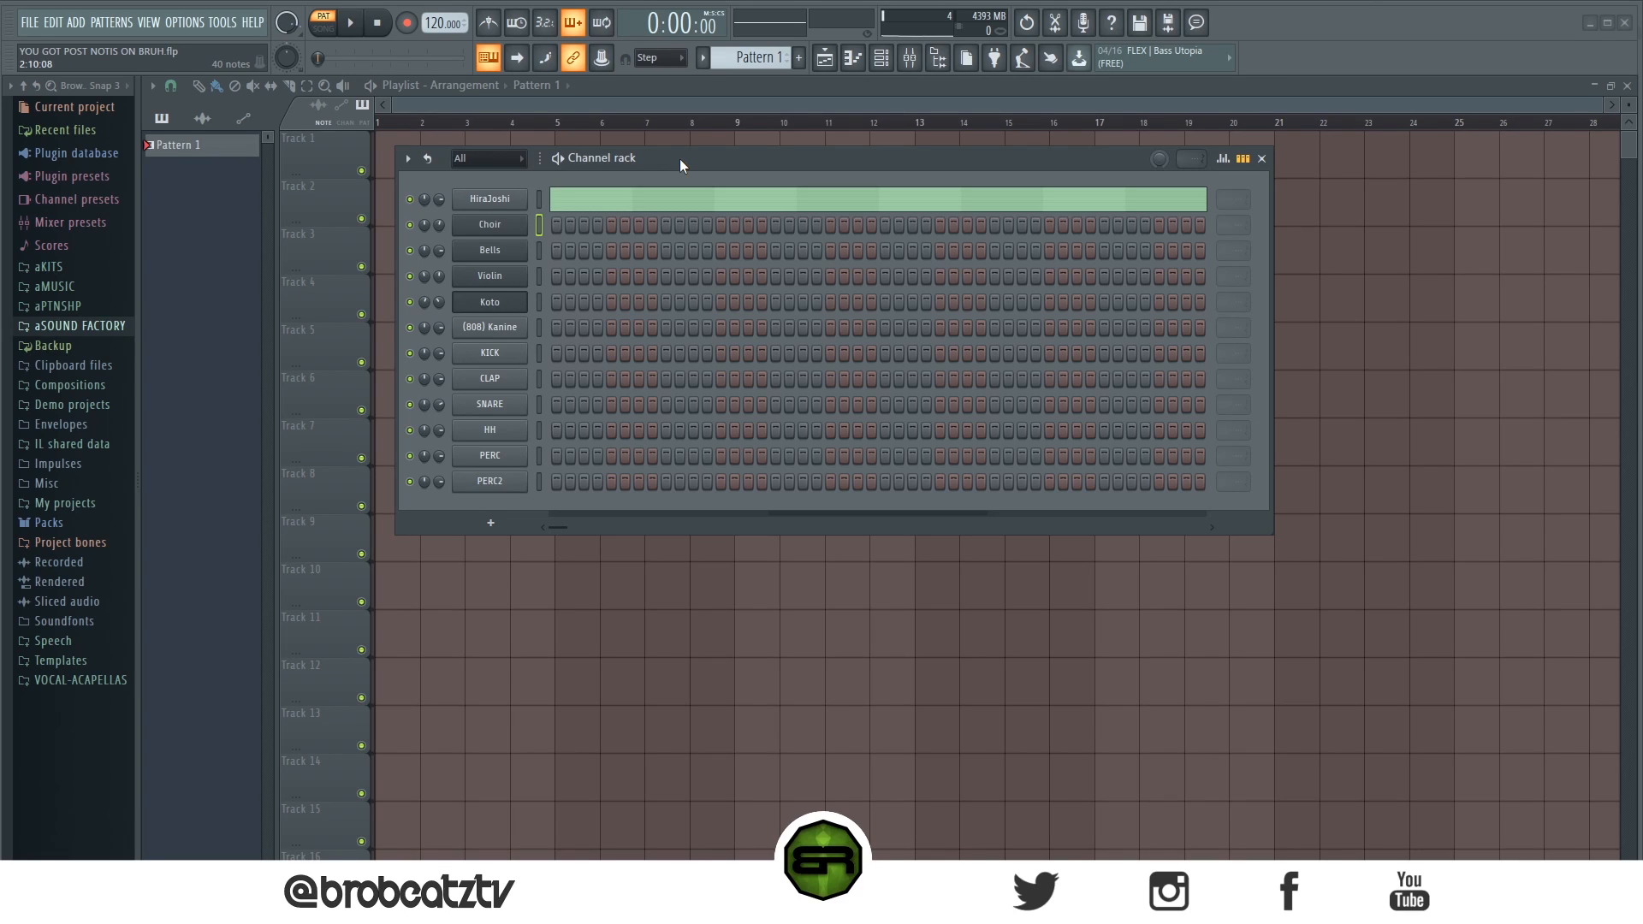
Open the piano roll of the Choir channel.
right_click(503, 231)
right_click(503, 231)
right_click(503, 231)
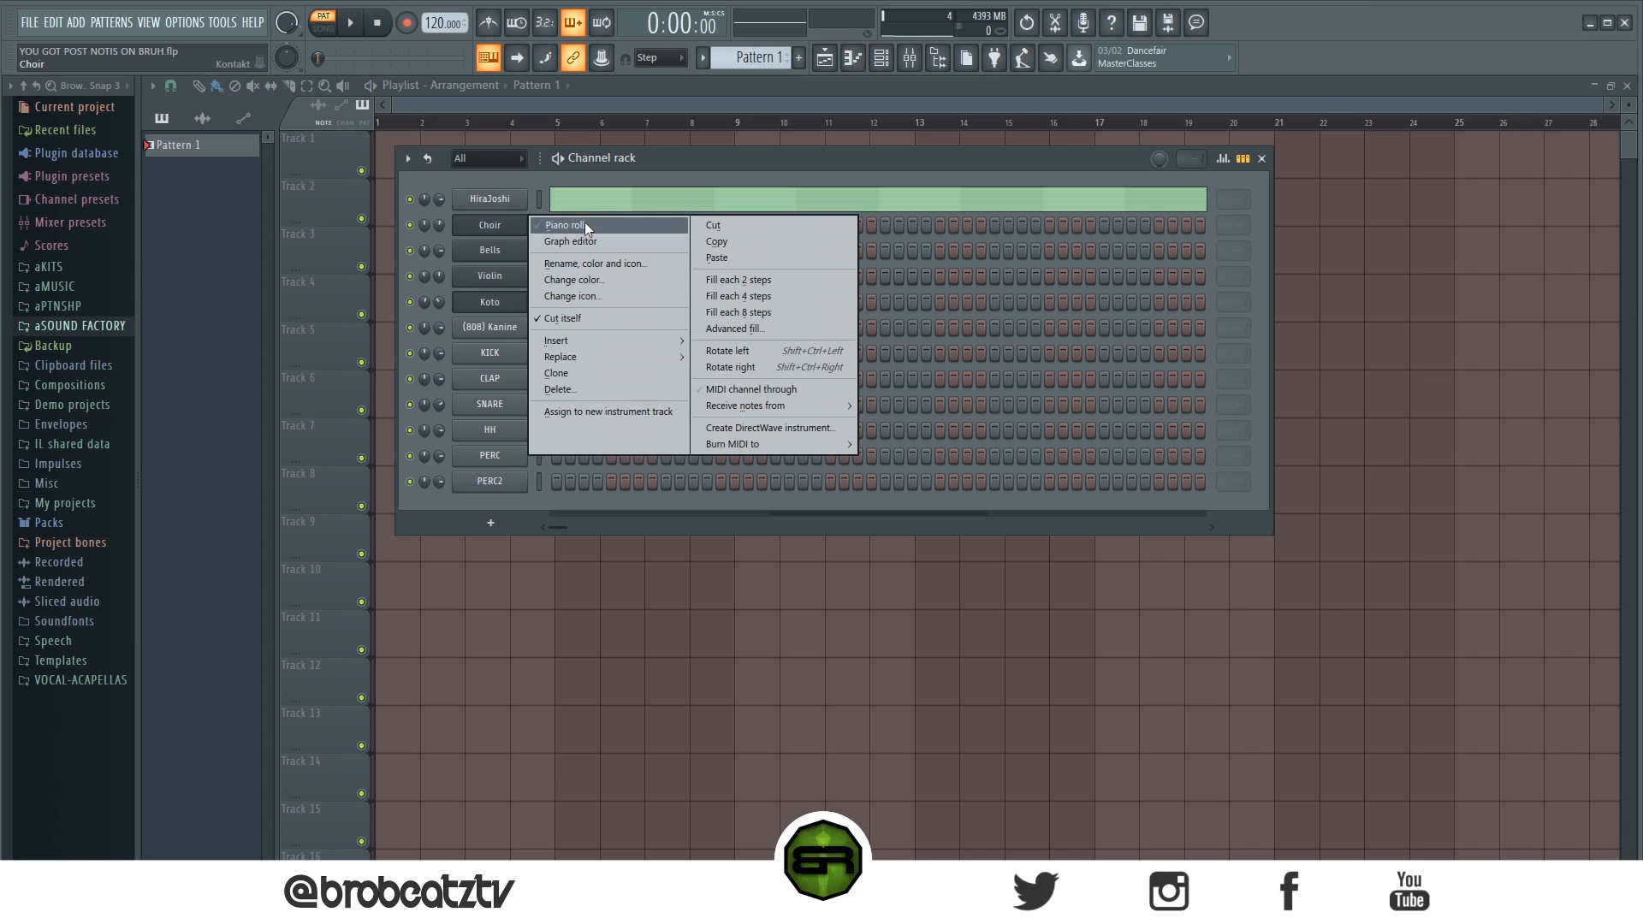
left_click(574, 225)
Examine the ghosted scale notes across the octaves and bars of the Choir piano roll.
scroll(436, 286, "down", 3)
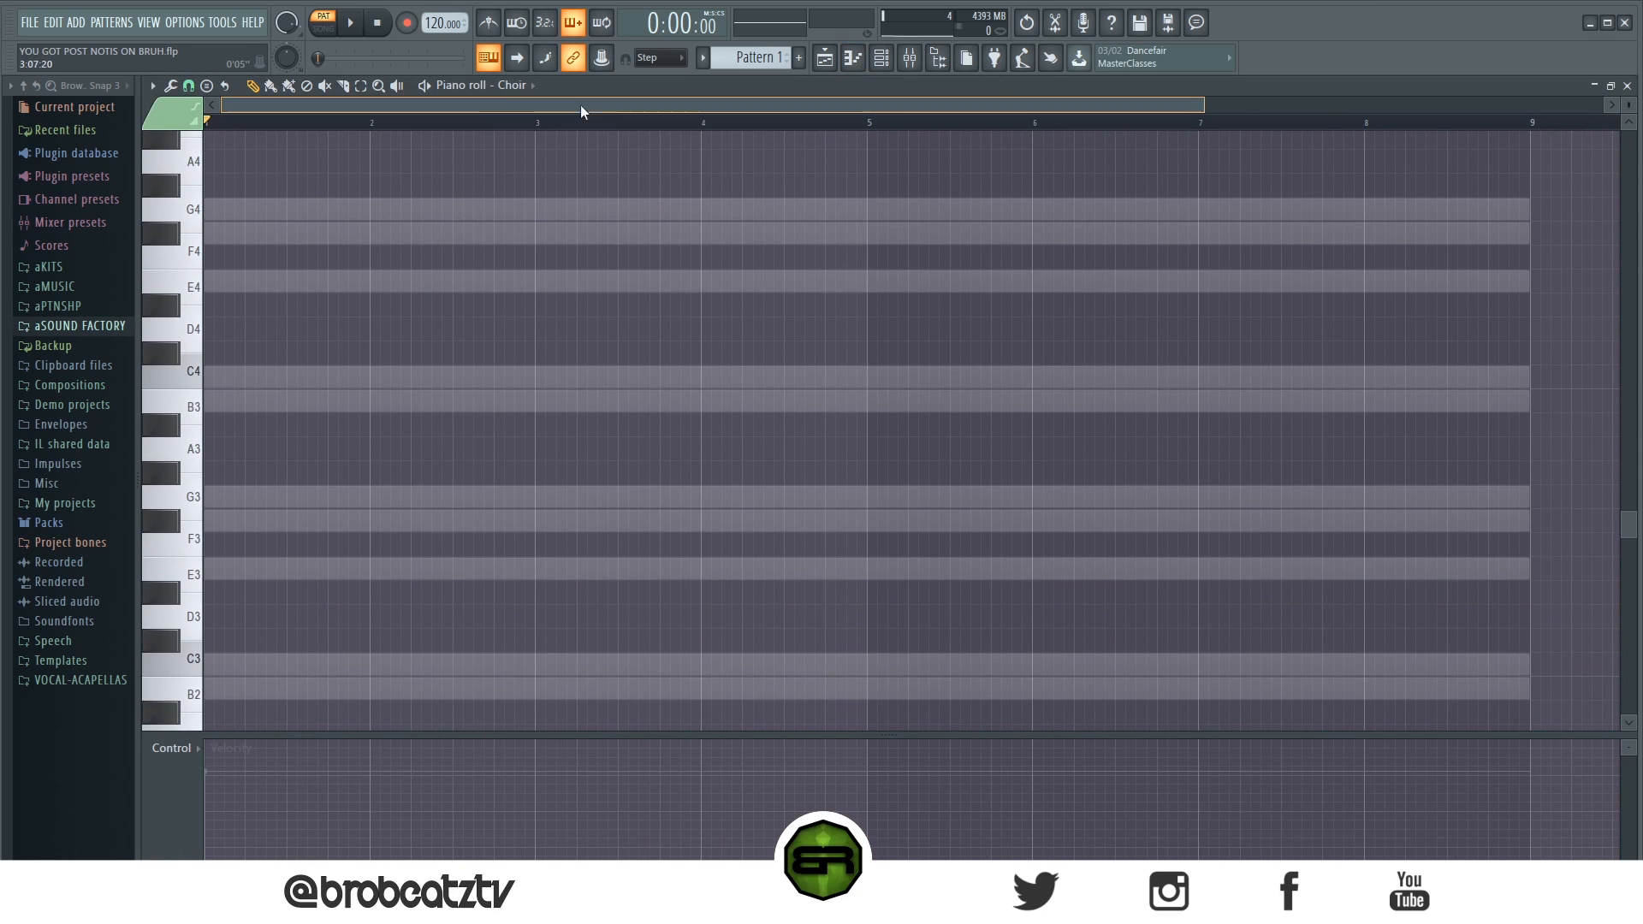
scroll(436, 352, "down", 1)
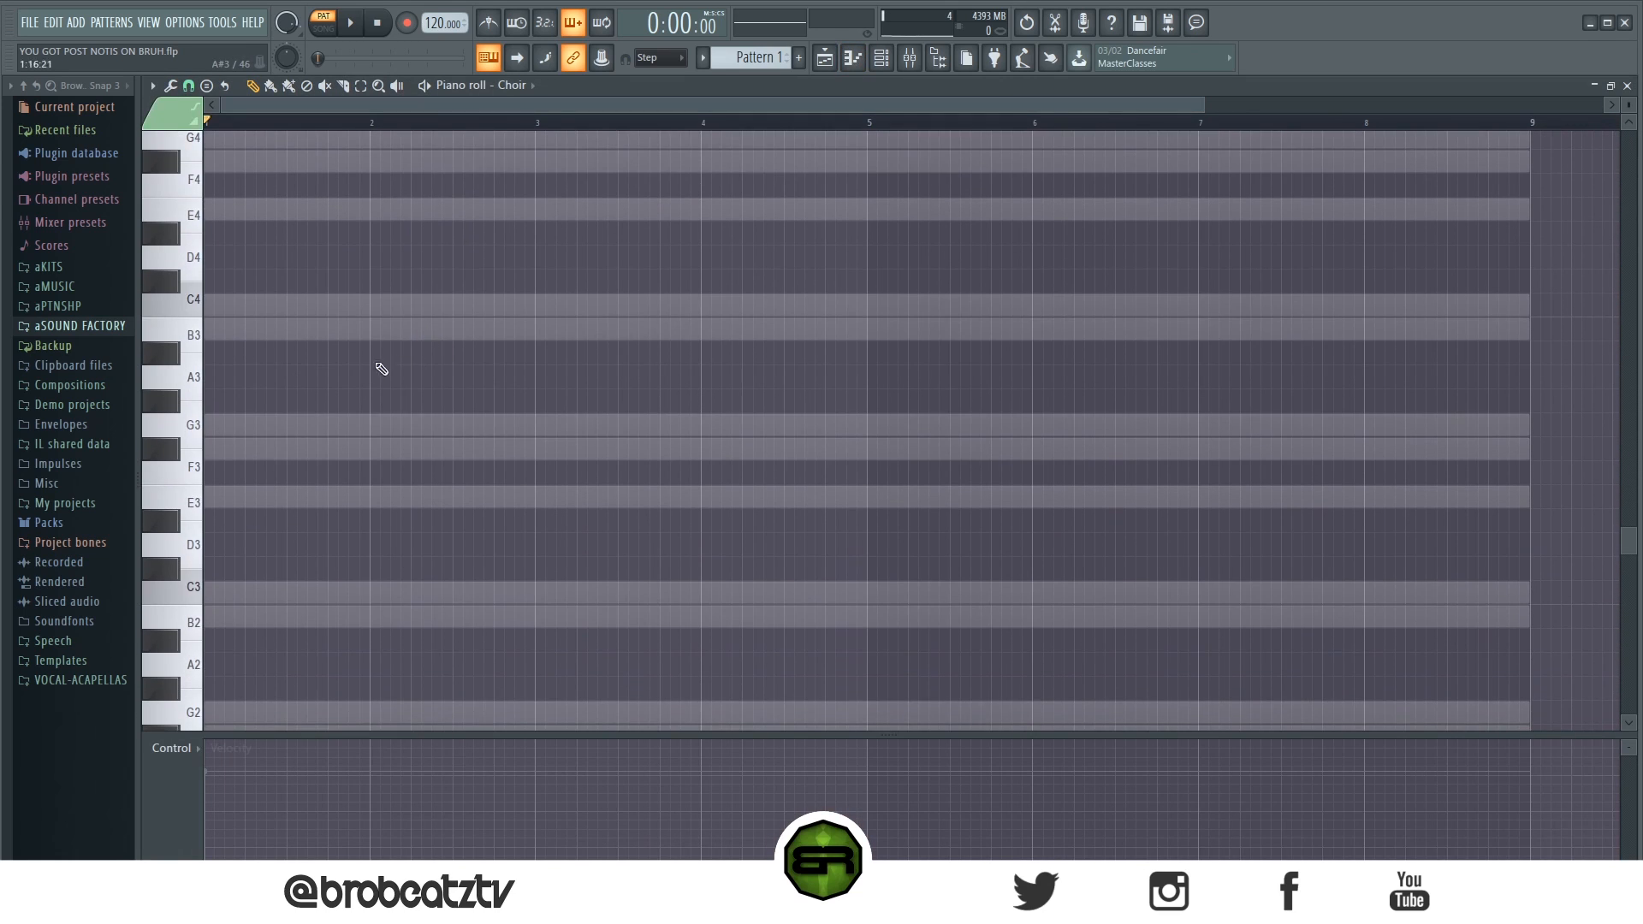
scroll(446, 373, "up", 1)
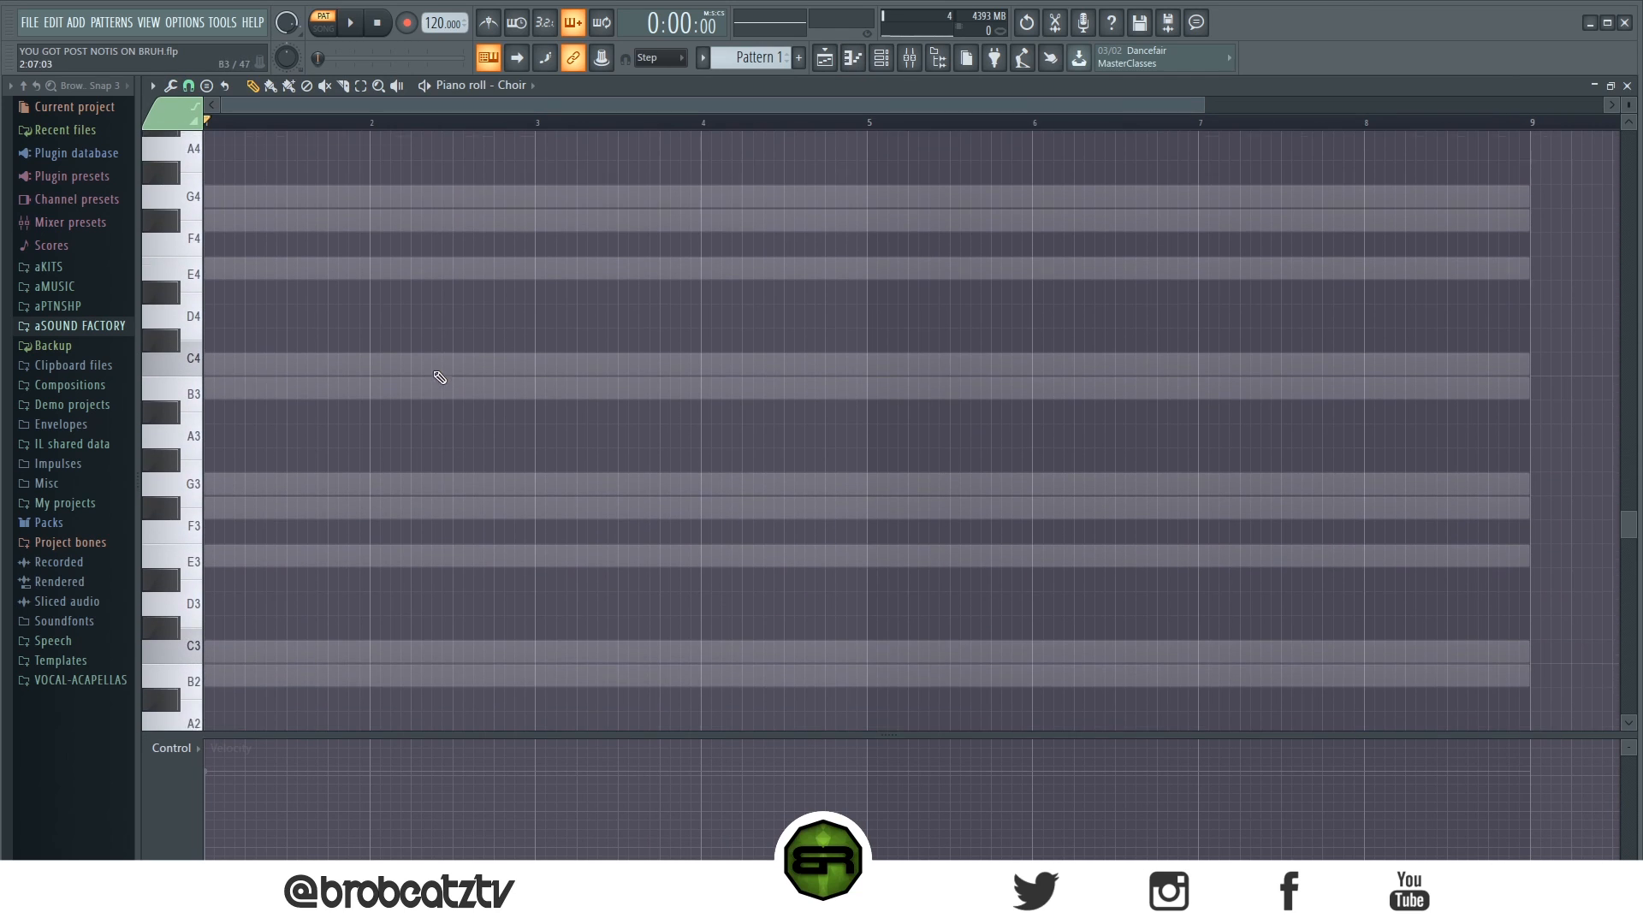
left_click_drag(1206, 105, 1071, 129)
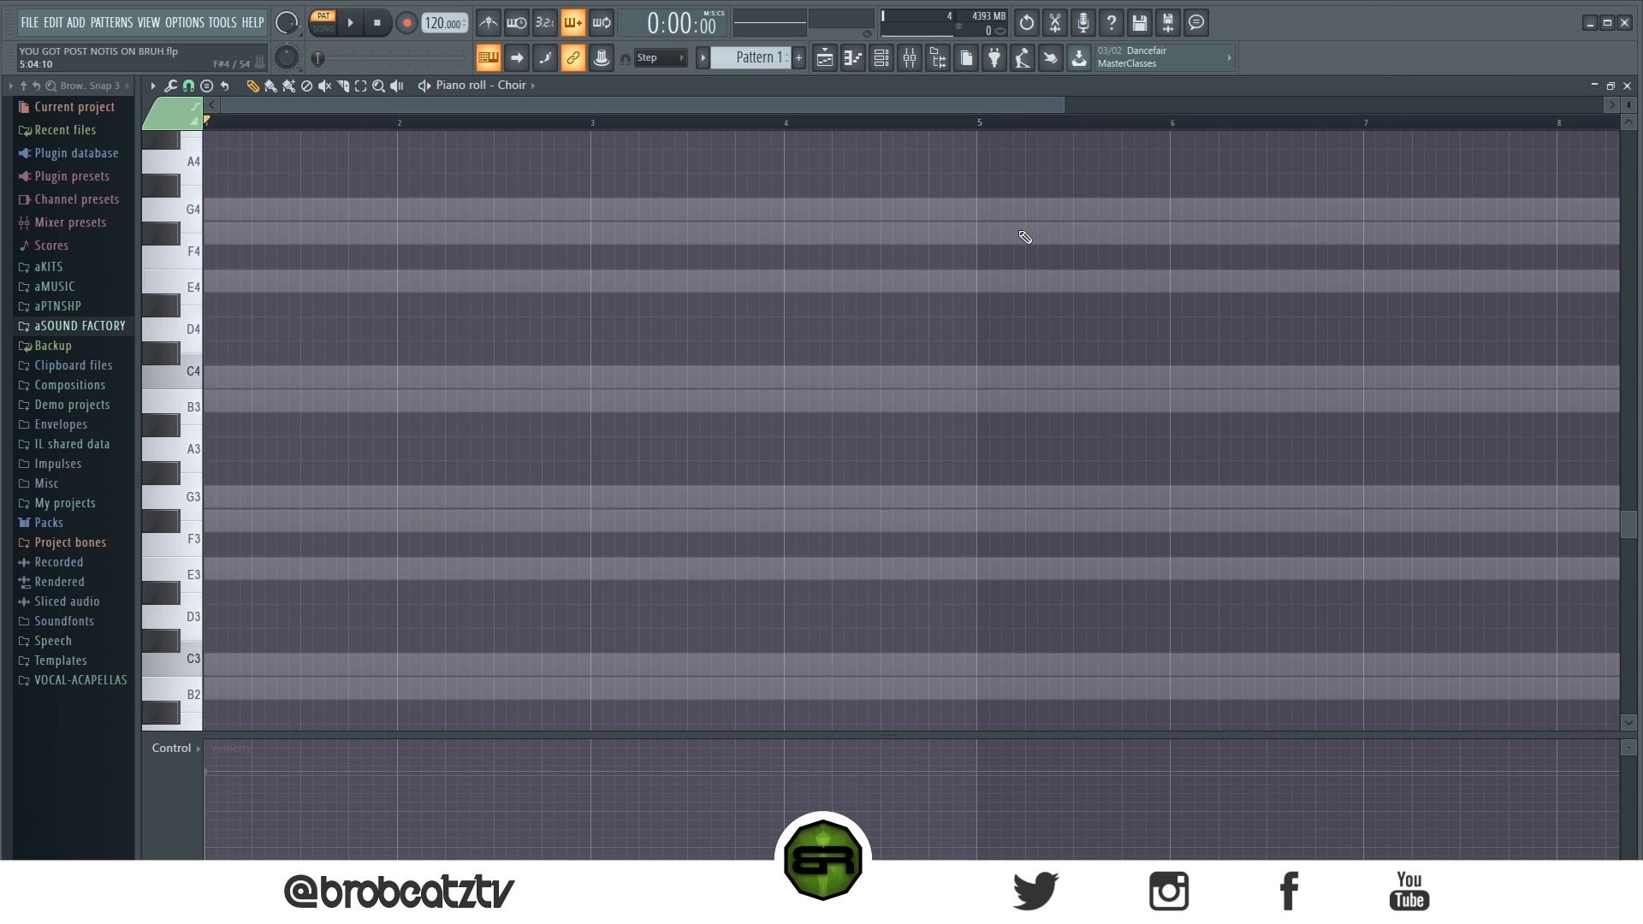
scroll(502, 256, "down", 3)
scroll(380, 361, "down", 1)
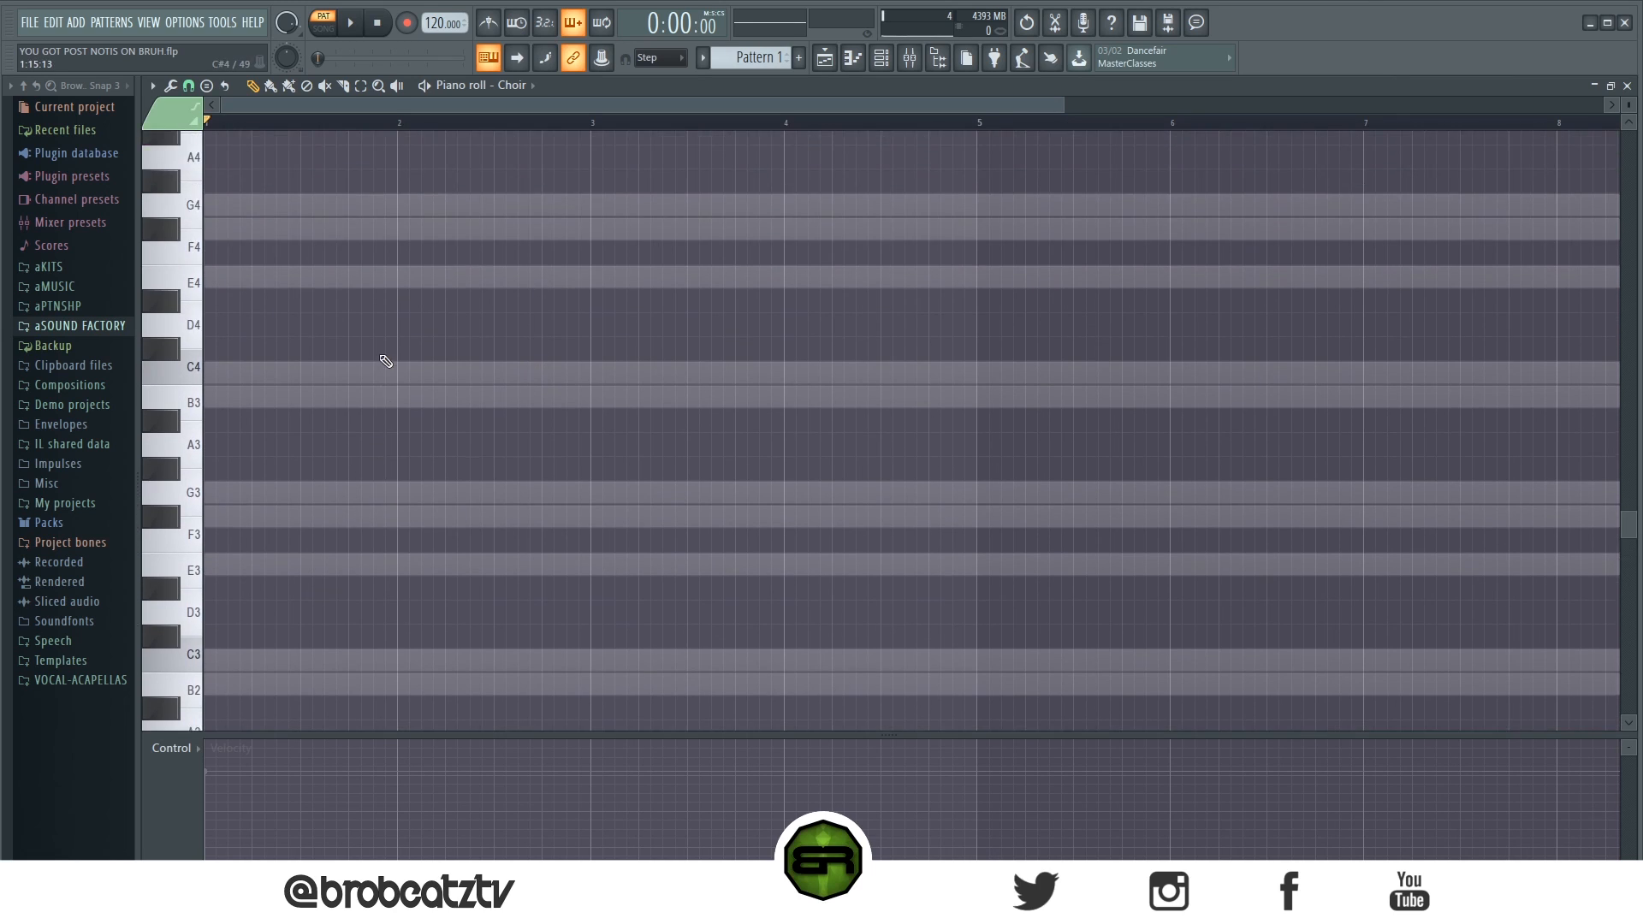
scroll(326, 507, "up", 3)
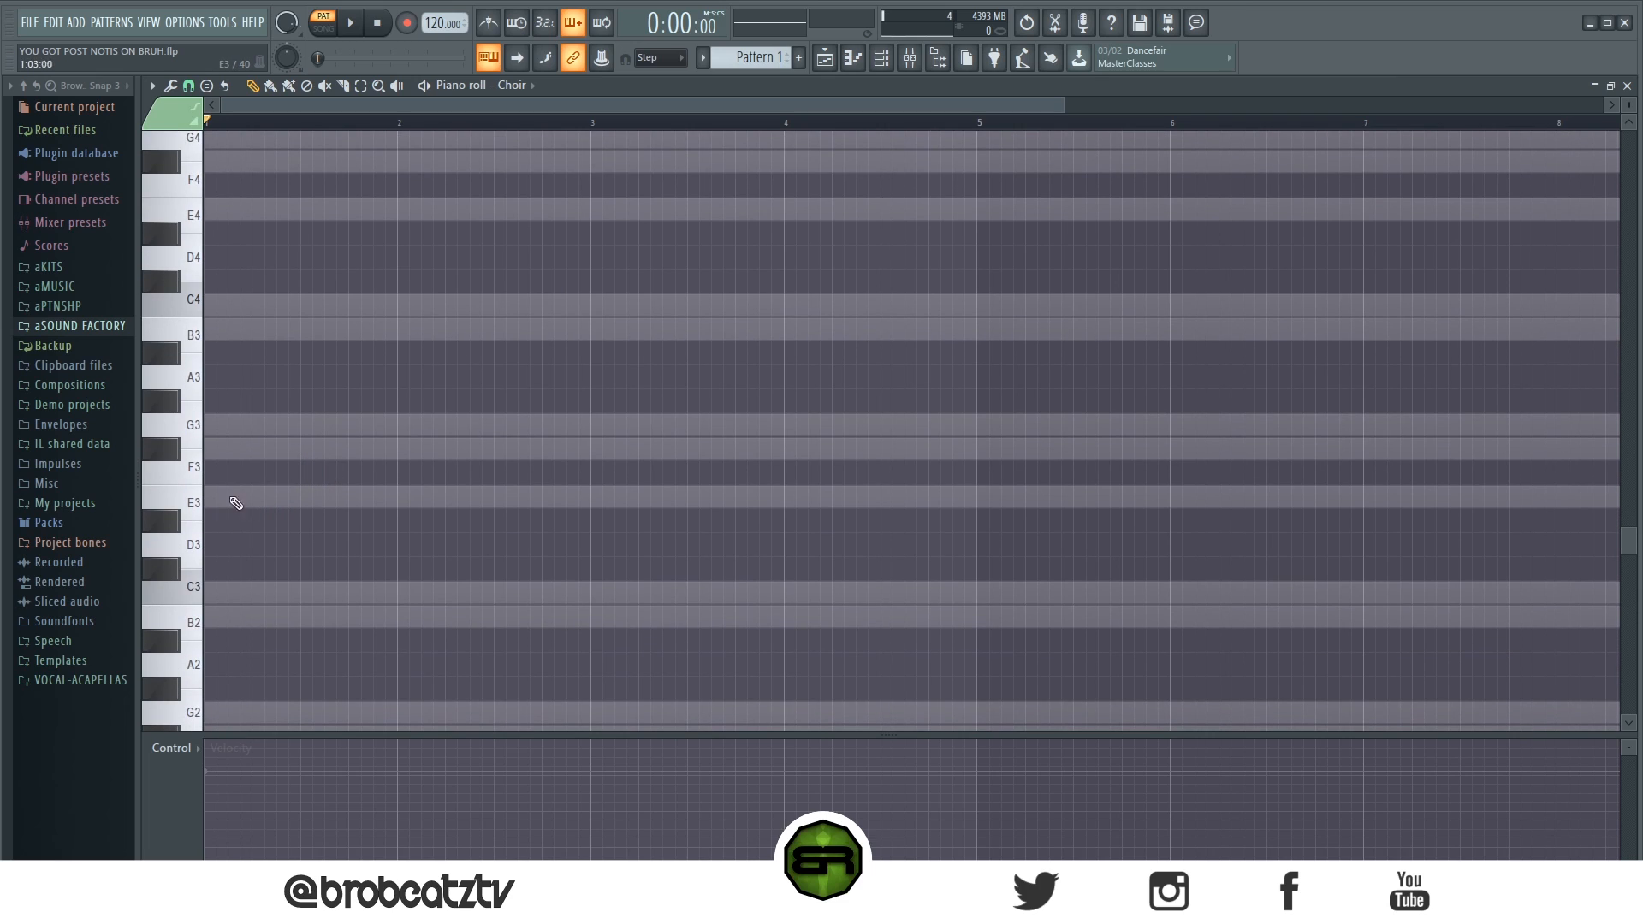
scroll(479, 360, "up", 1)
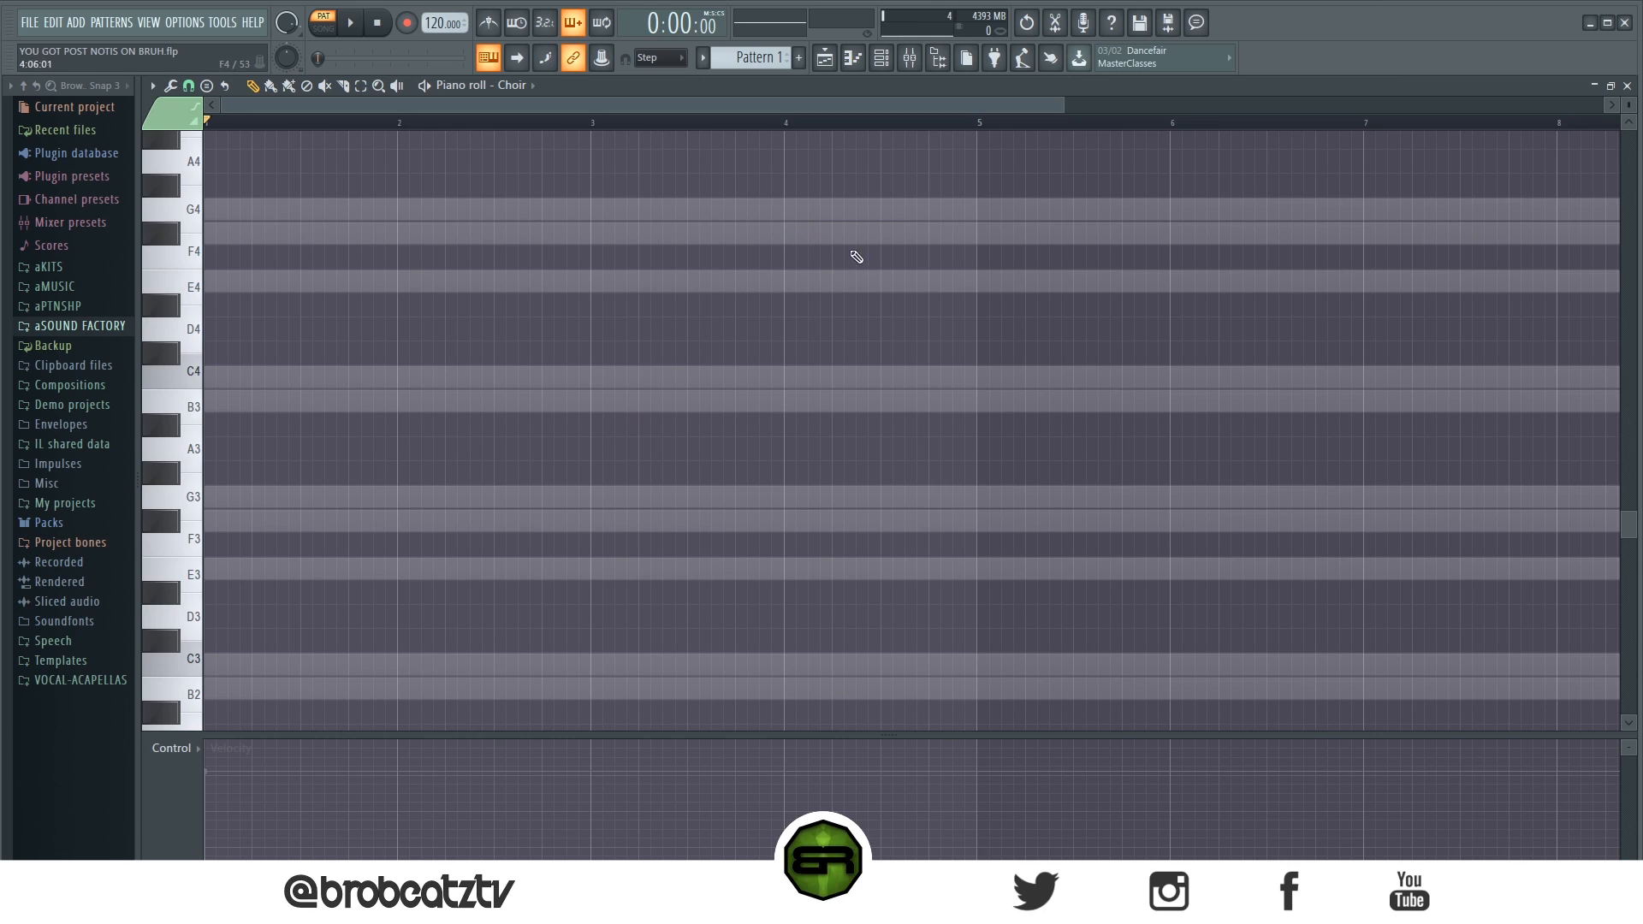
left_click(275, 503)
left_click(244, 408)
scroll(730, 507, "down", 3)
left_click(793, 592)
left_click(792, 473)
left_click(792, 352)
right_click(795, 352)
right_click(796, 472)
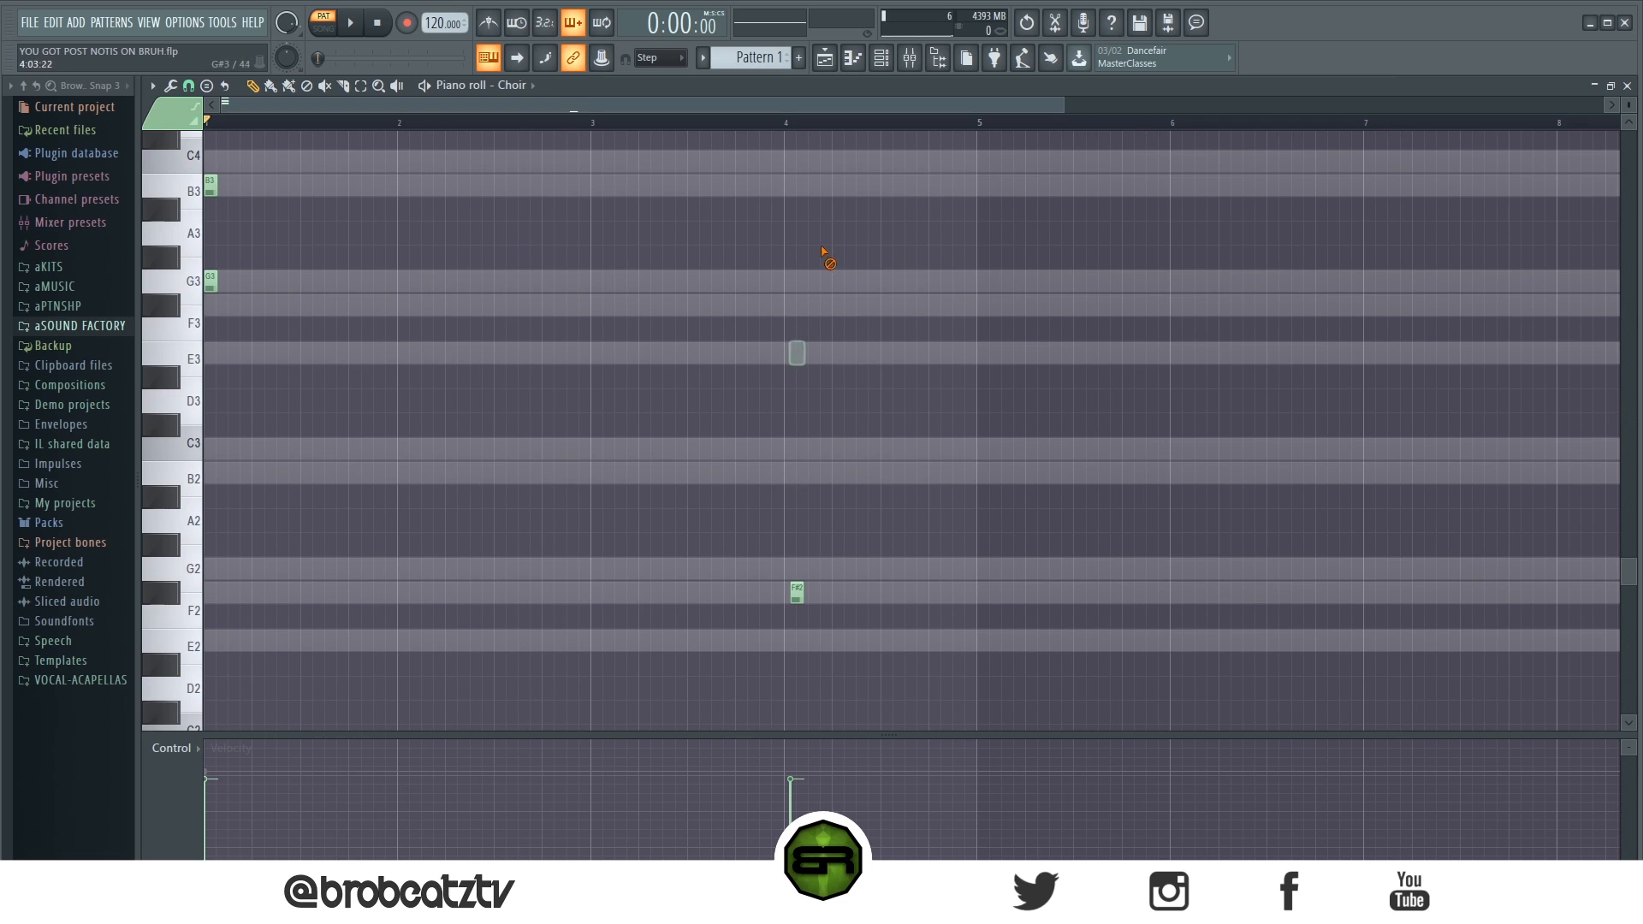
right_click(796, 592)
scroll(301, 407, "up", 3)
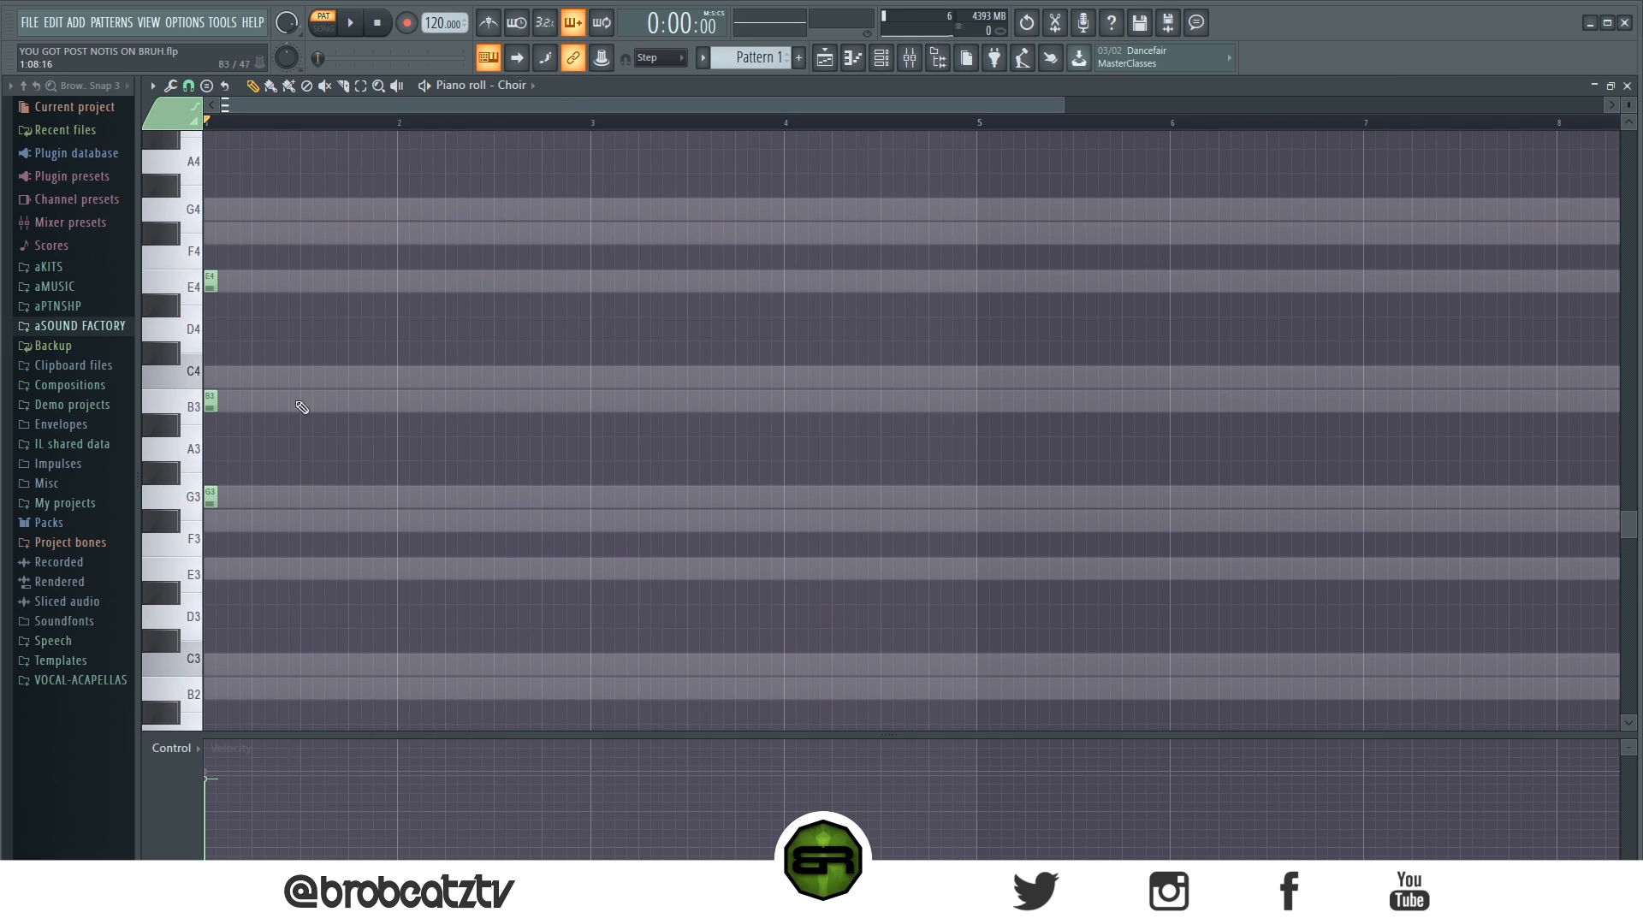
right_click(211, 282)
right_click(210, 402)
right_click(210, 496)
scroll(287, 512, "down", 3)
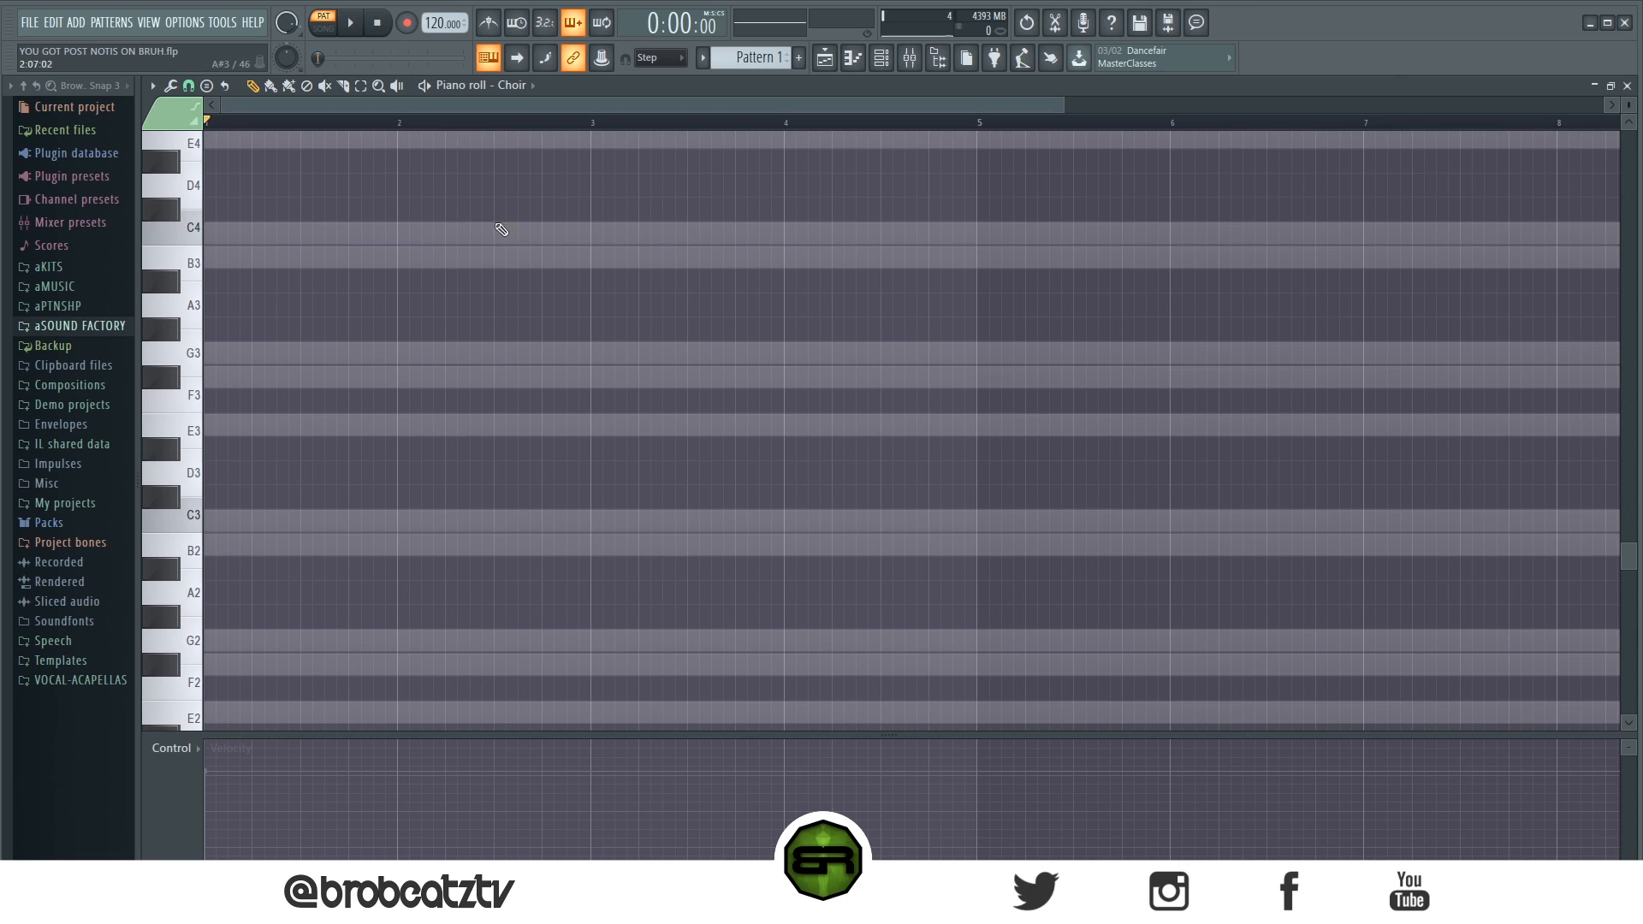
scroll(257, 511, "down", 2)
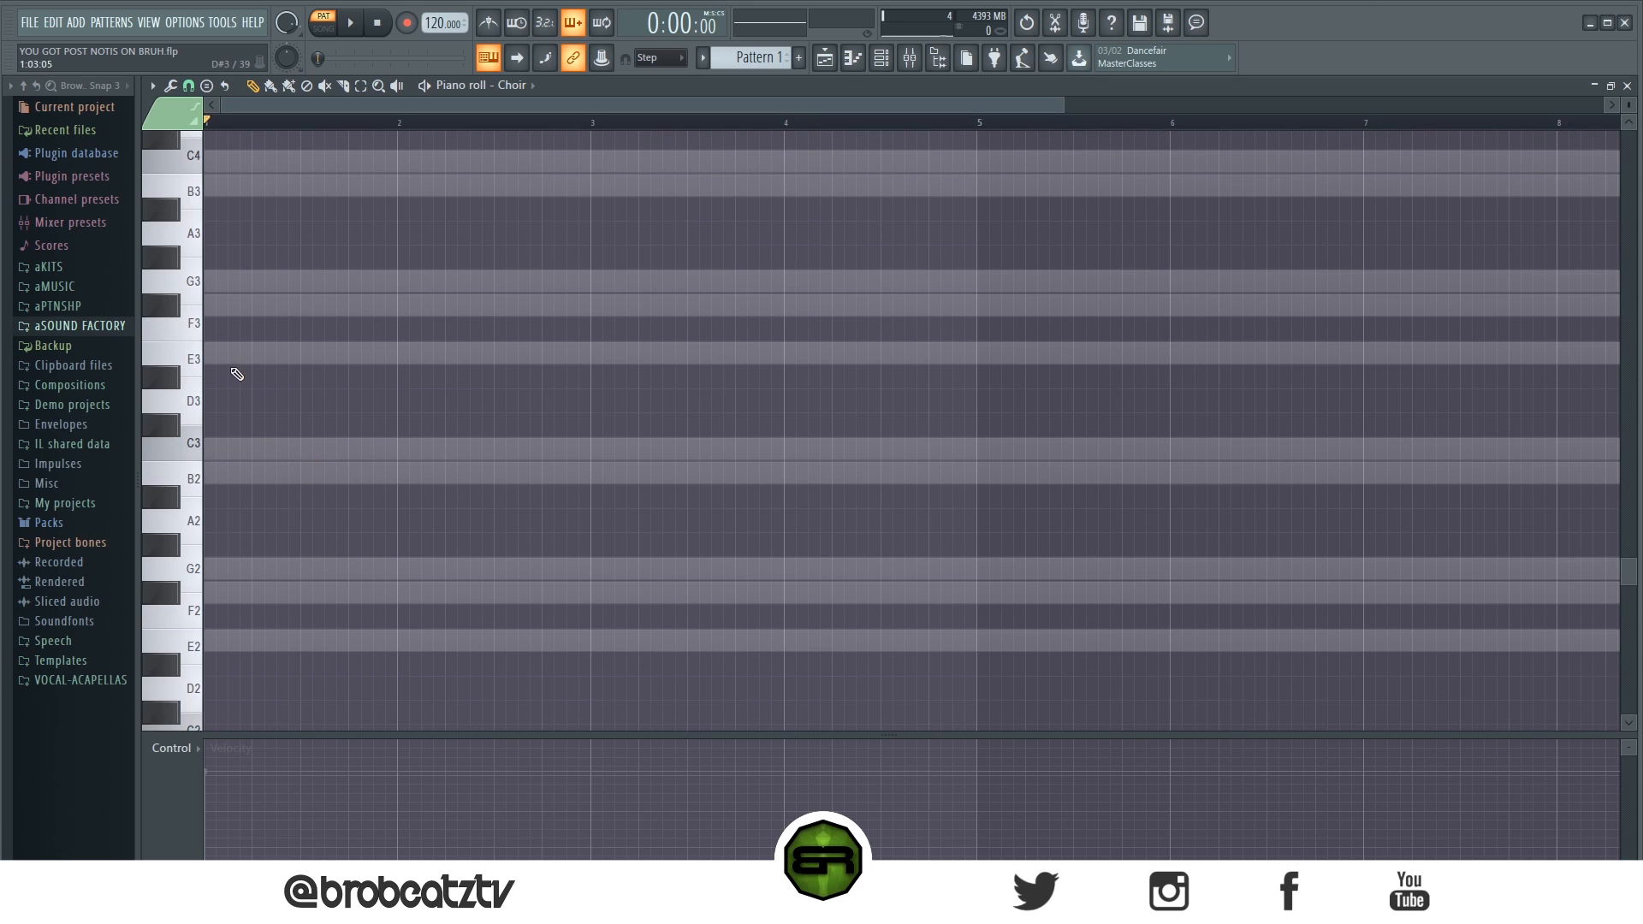
left_click(213, 280)
left_click(210, 300)
left_click_drag(214, 315, 366, 331)
key("ctrl+z")
key("ctrl+z")
key("ctrl+z")
Build a chord of B4, E5 and G5 about one bar long at the start of bar 1, following the ghosted scale notes.
scroll(239, 351, "up", 2)
scroll(236, 377, "up", 10)
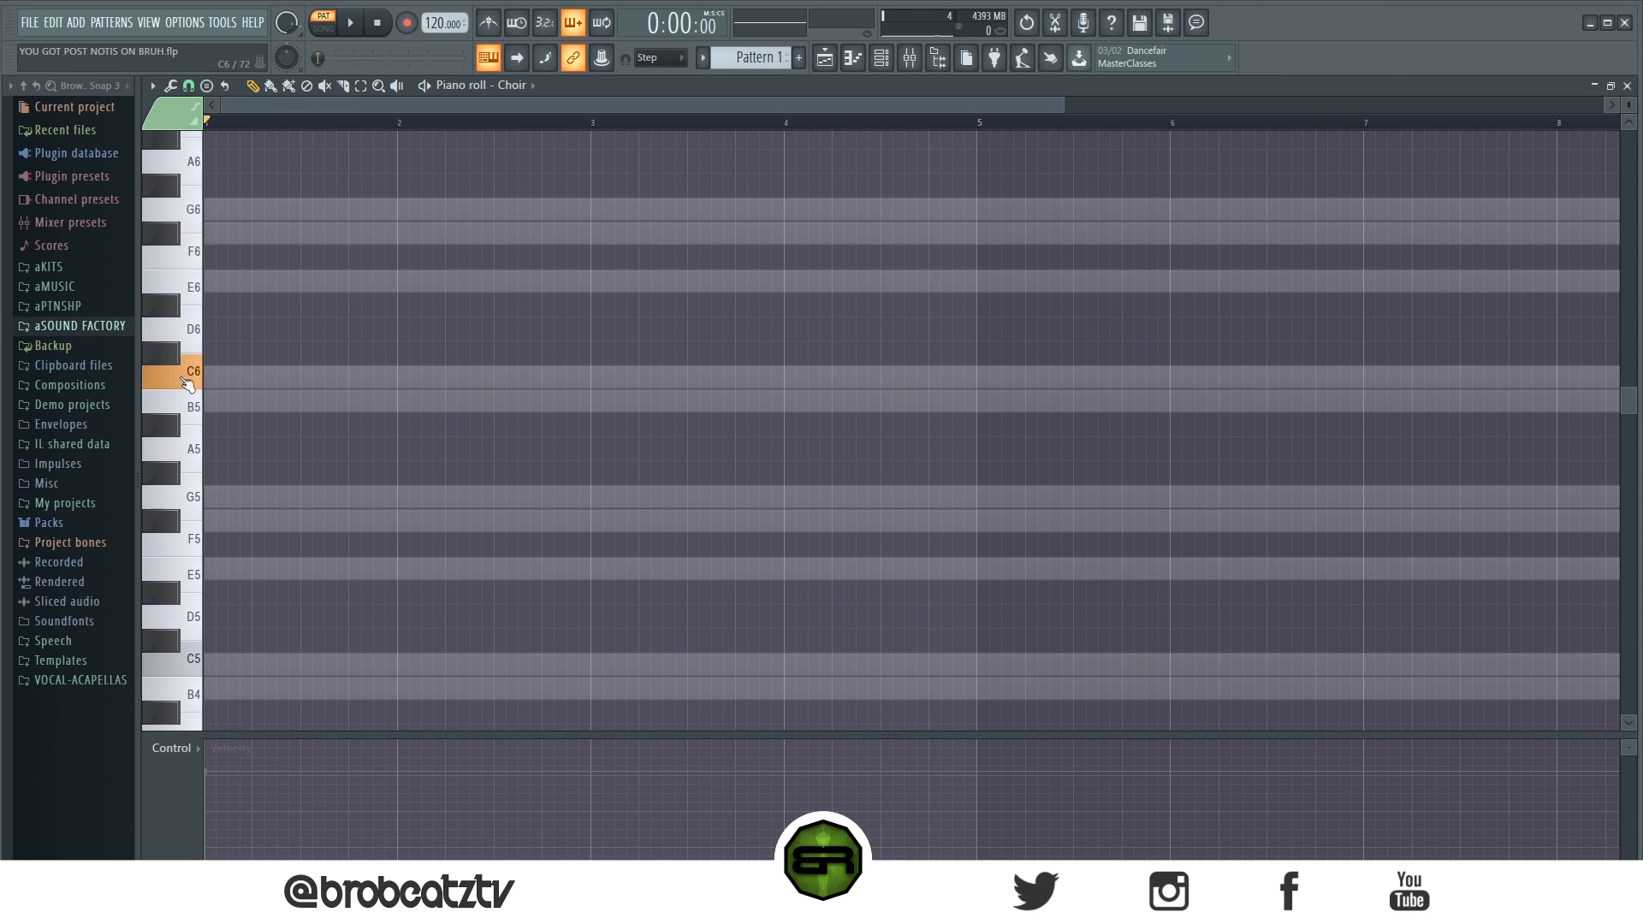
left_click_drag(187, 383, 188, 423)
scroll(197, 591, "down", 4)
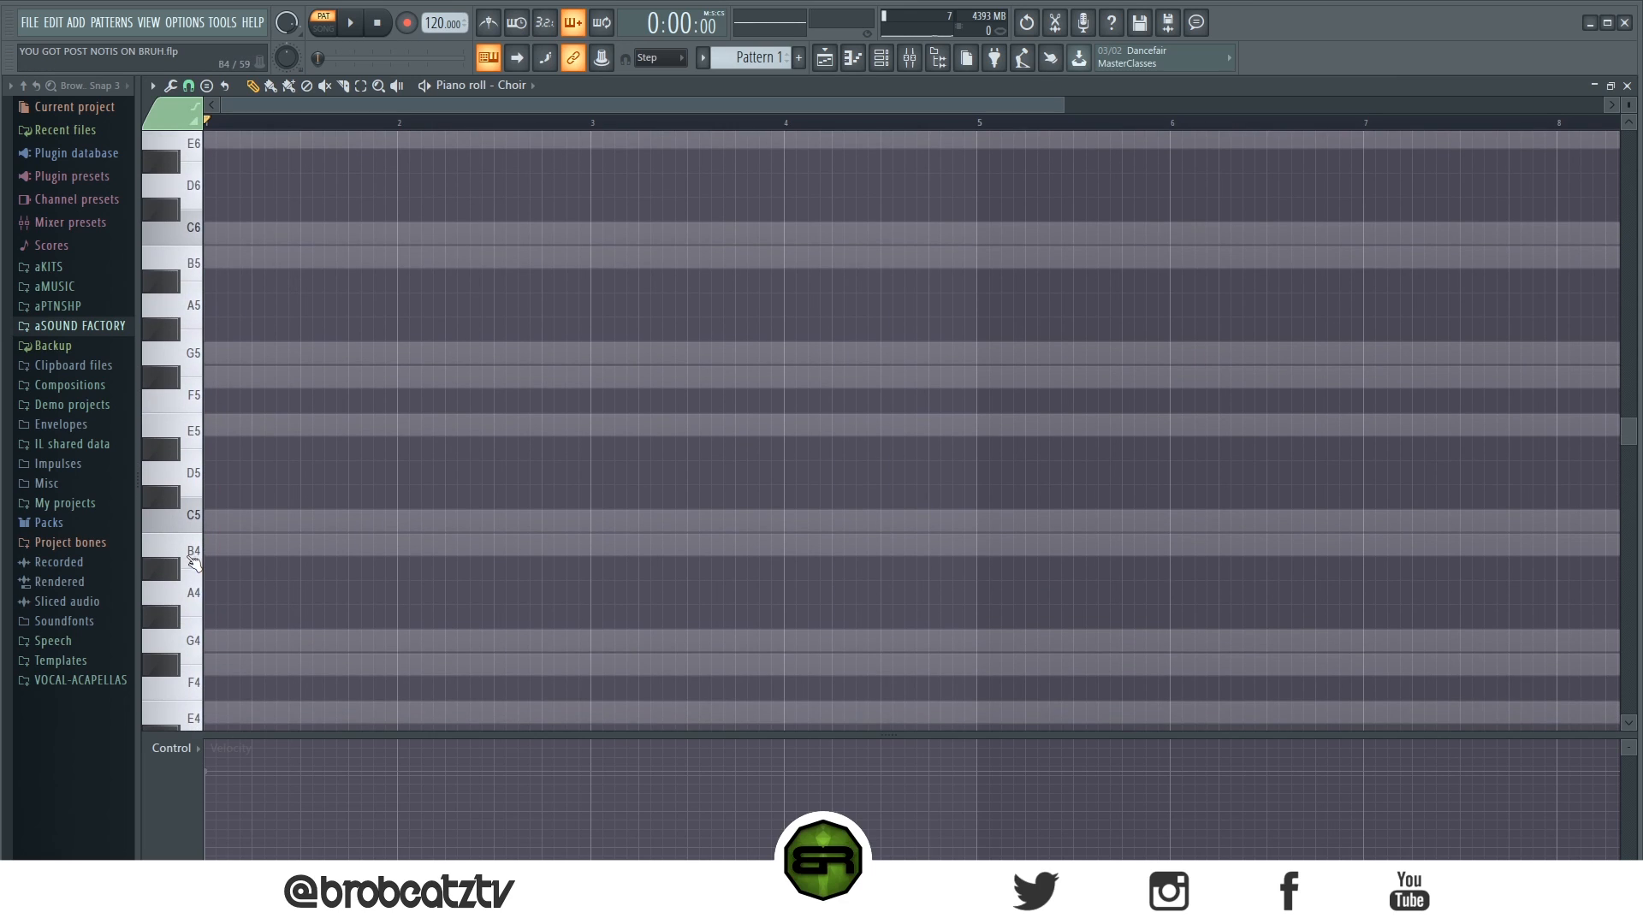
left_click(195, 561)
left_click_drag(209, 558, 403, 572)
left_click_drag(1064, 106, 768, 106)
left_click(249, 427)
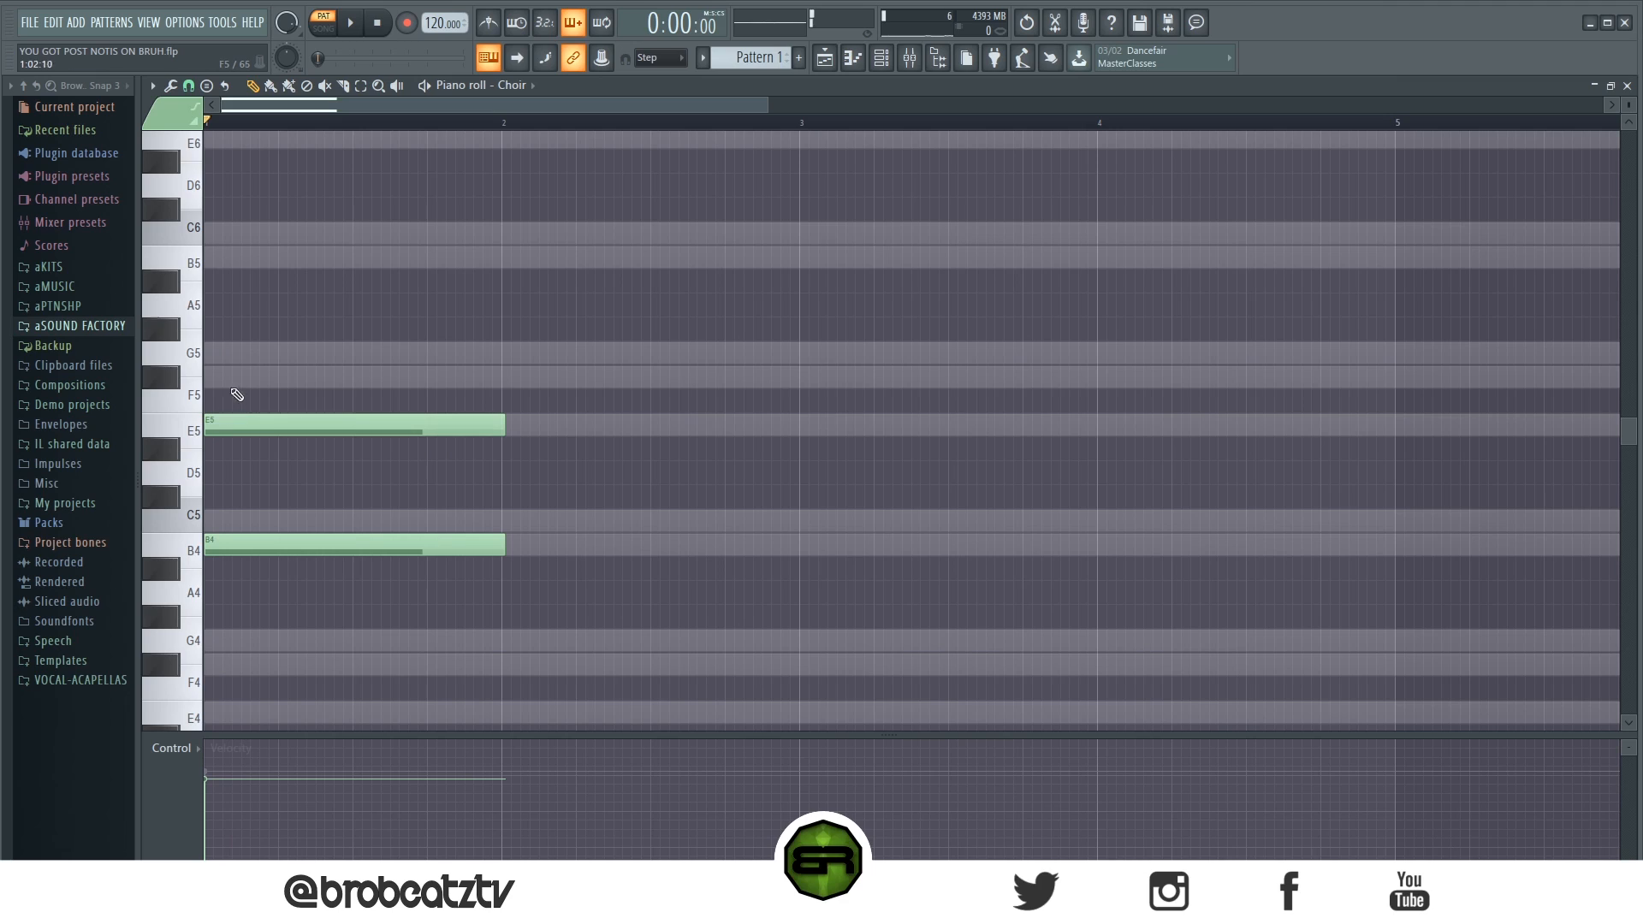
left_click(240, 354)
Select the three chord notes, shorten them together to a length of 0:15:22, and deselect them.
left_click_drag(440, 249, 530, 561)
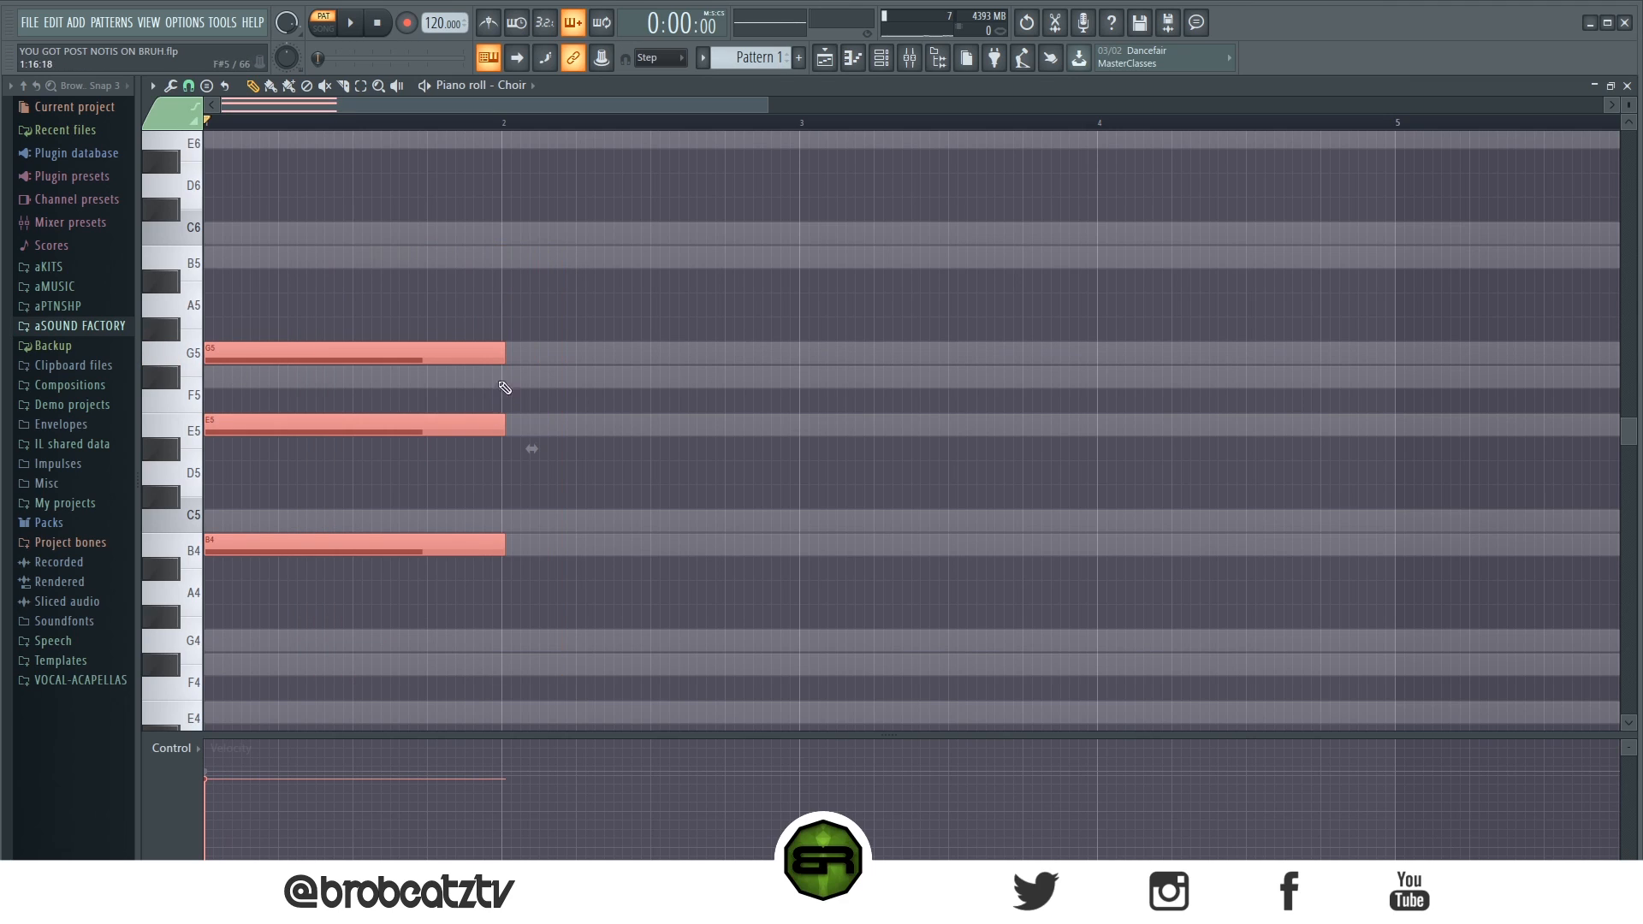
left_click_drag(505, 351, 501, 351)
left_click(541, 360)
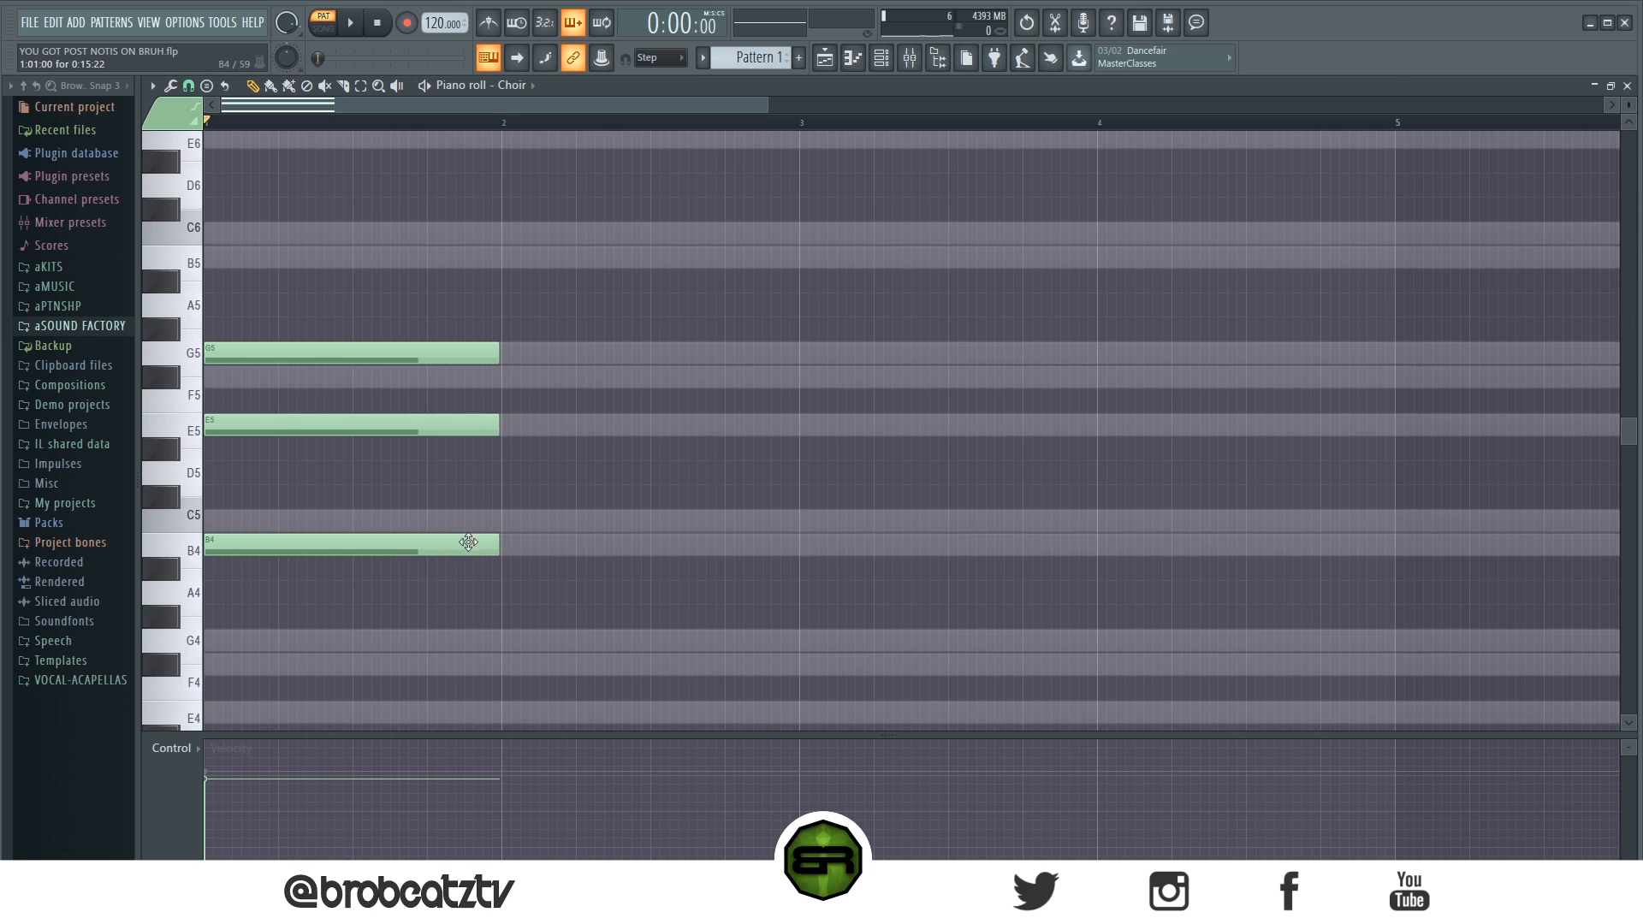
Delete and redraw the B4 and E5 notes of the chord at the start of bar 1.
right_click(422, 541)
left_click(242, 548)
right_click(234, 426)
left_click(234, 428)
Select the bar 1 chord, play it back, duplicate it to the start of bar 2, and deselect the notes.
key("ctrl+a")
key("space")
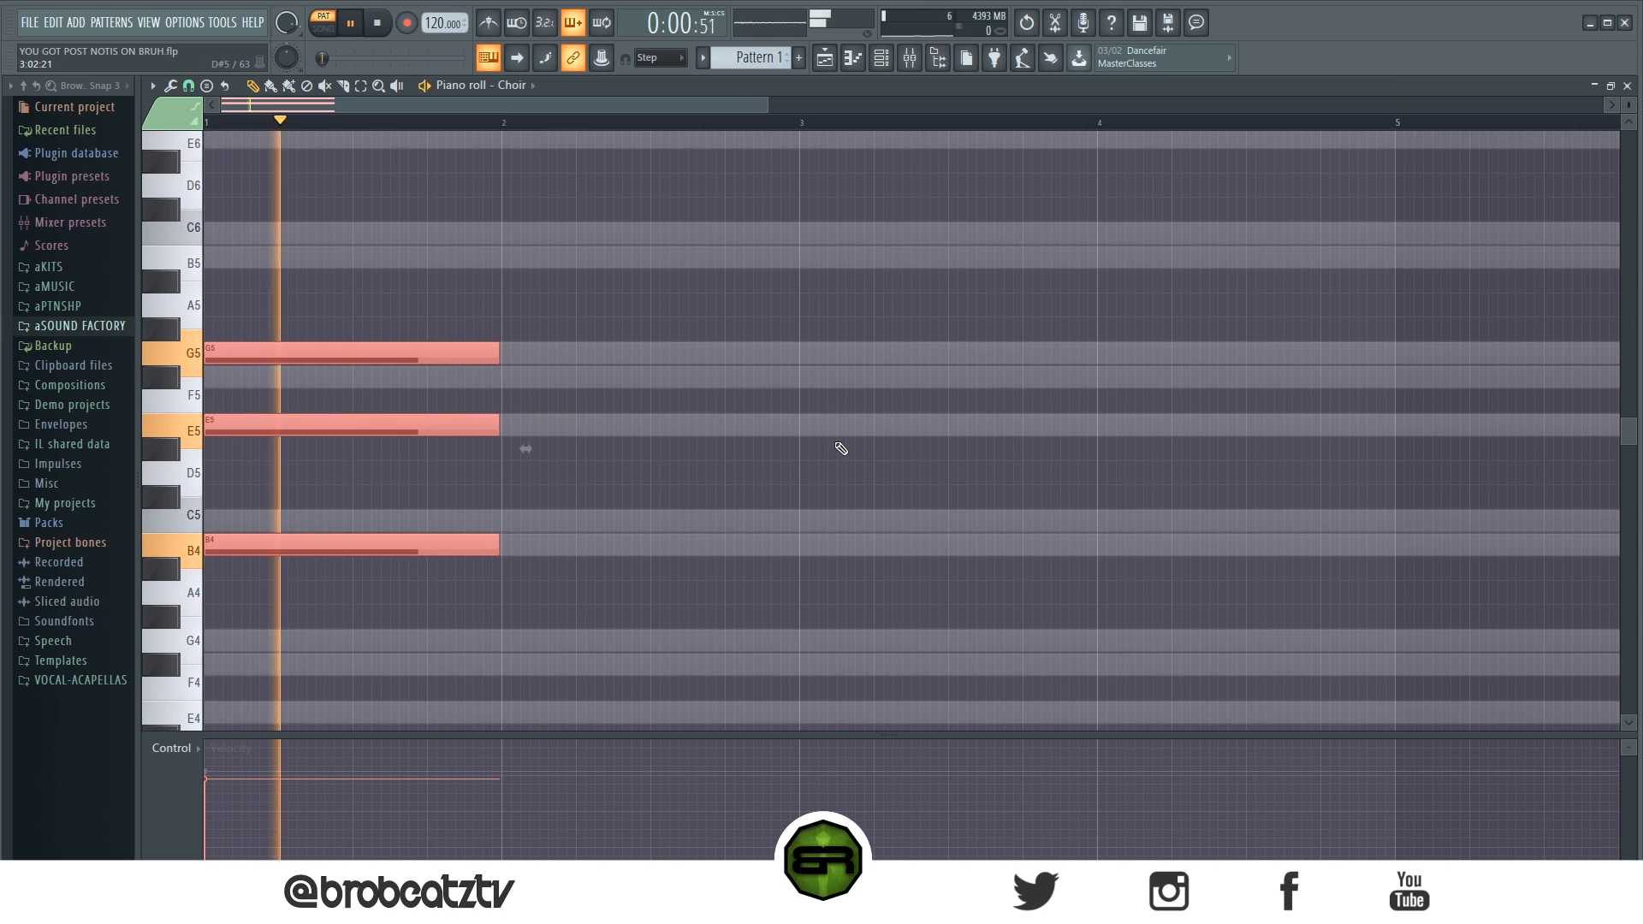
key("space")
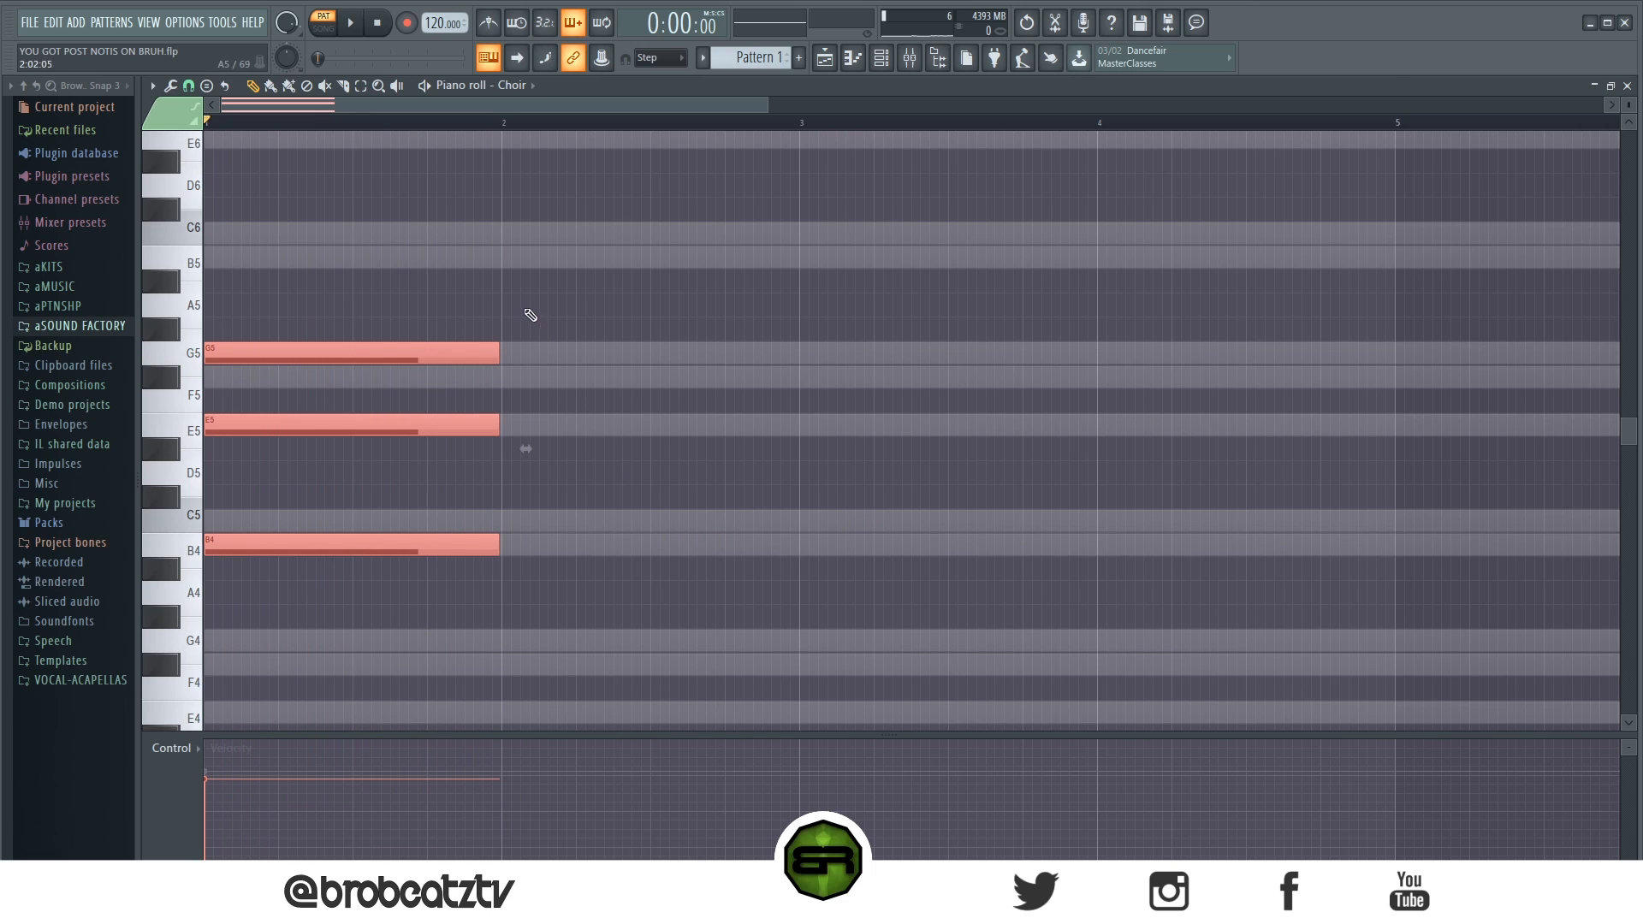
left_click_drag(240, 347, 531, 361)
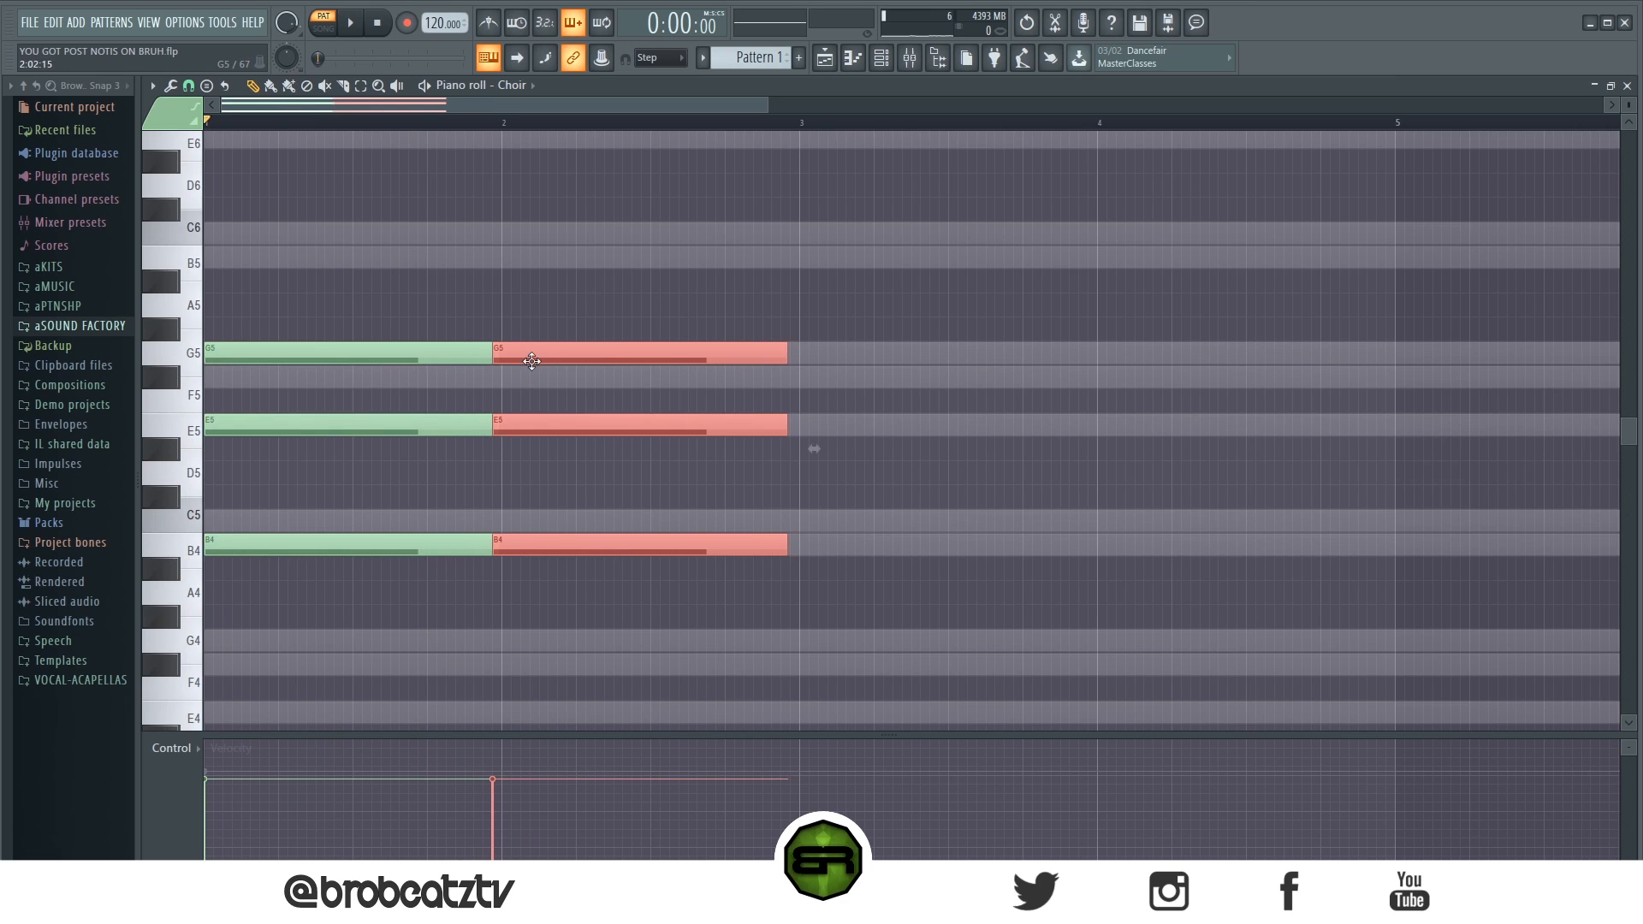
left_click(531, 354, "ctrl")
left_click(550, 426, "ctrl")
key("ctrl+z")
left_click_drag(551, 425, 561, 425)
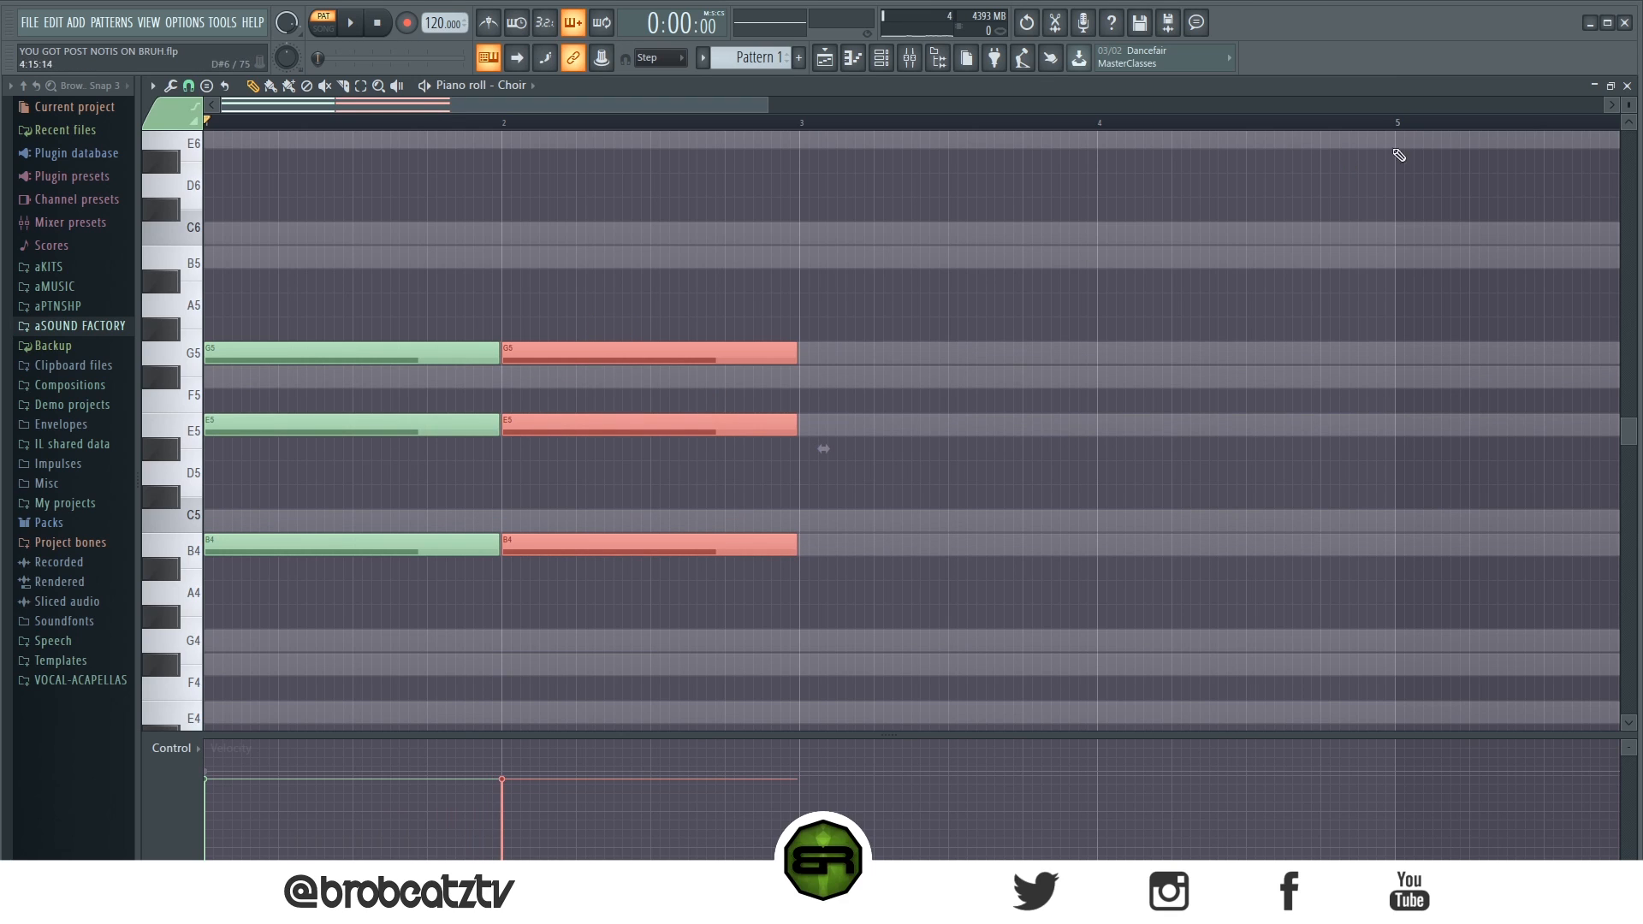
left_click_drag(1629, 107, 1629, 120)
left_click(1304, 291, "ctrl")
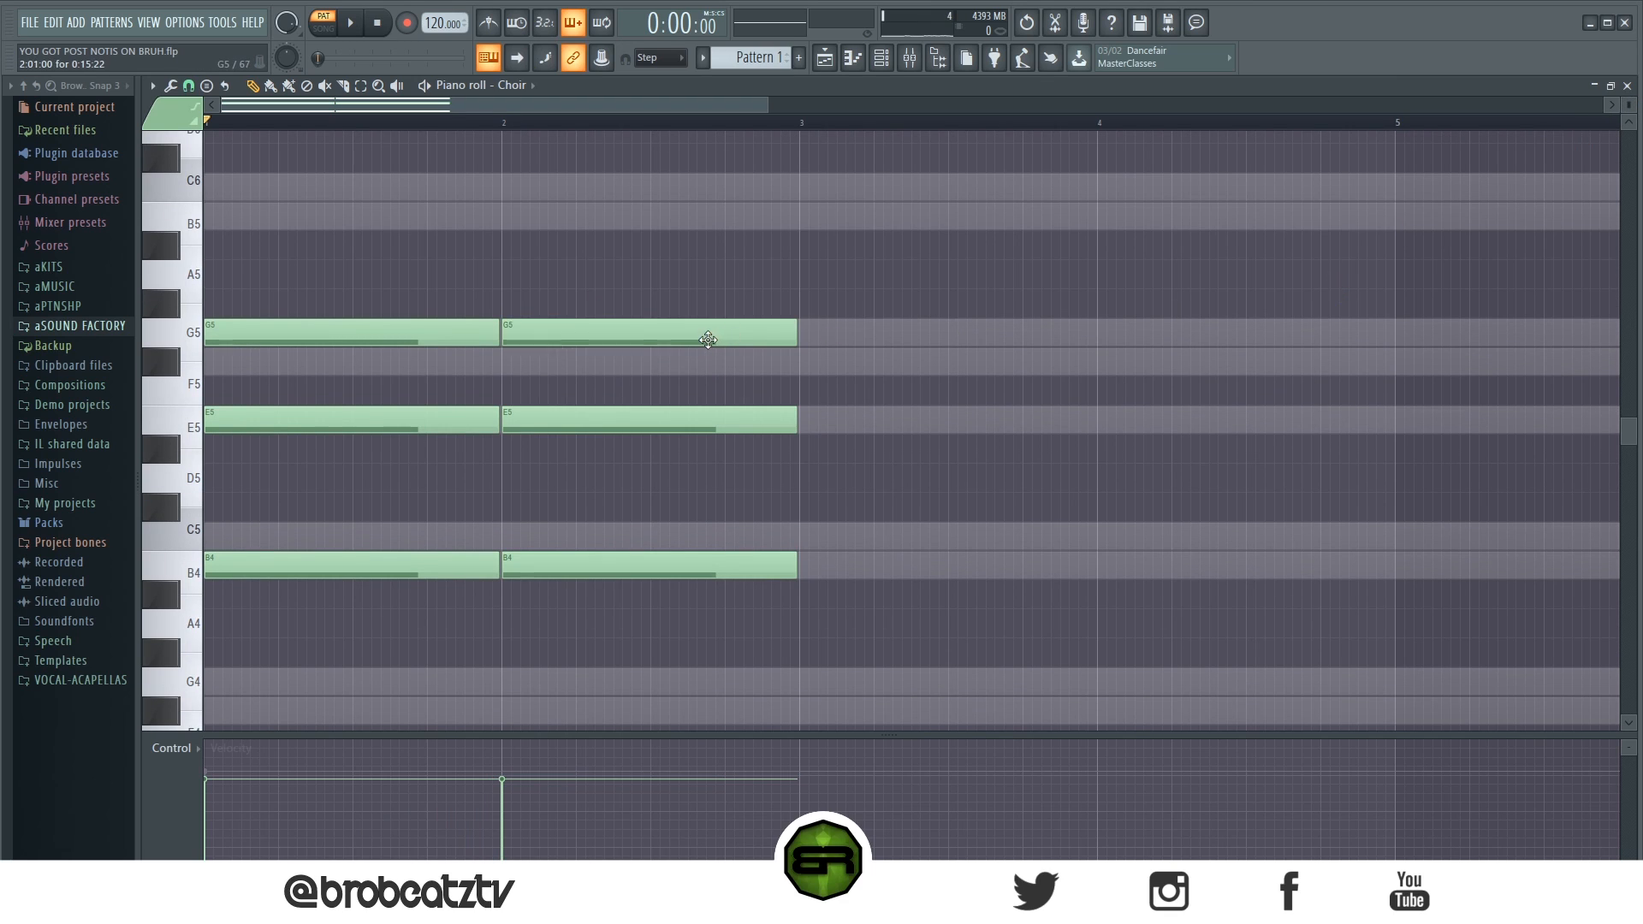
Lower the top note of the bar 2 chord from G5 to F#5 and play back both chords.
left_click_drag(708, 340, 708, 369)
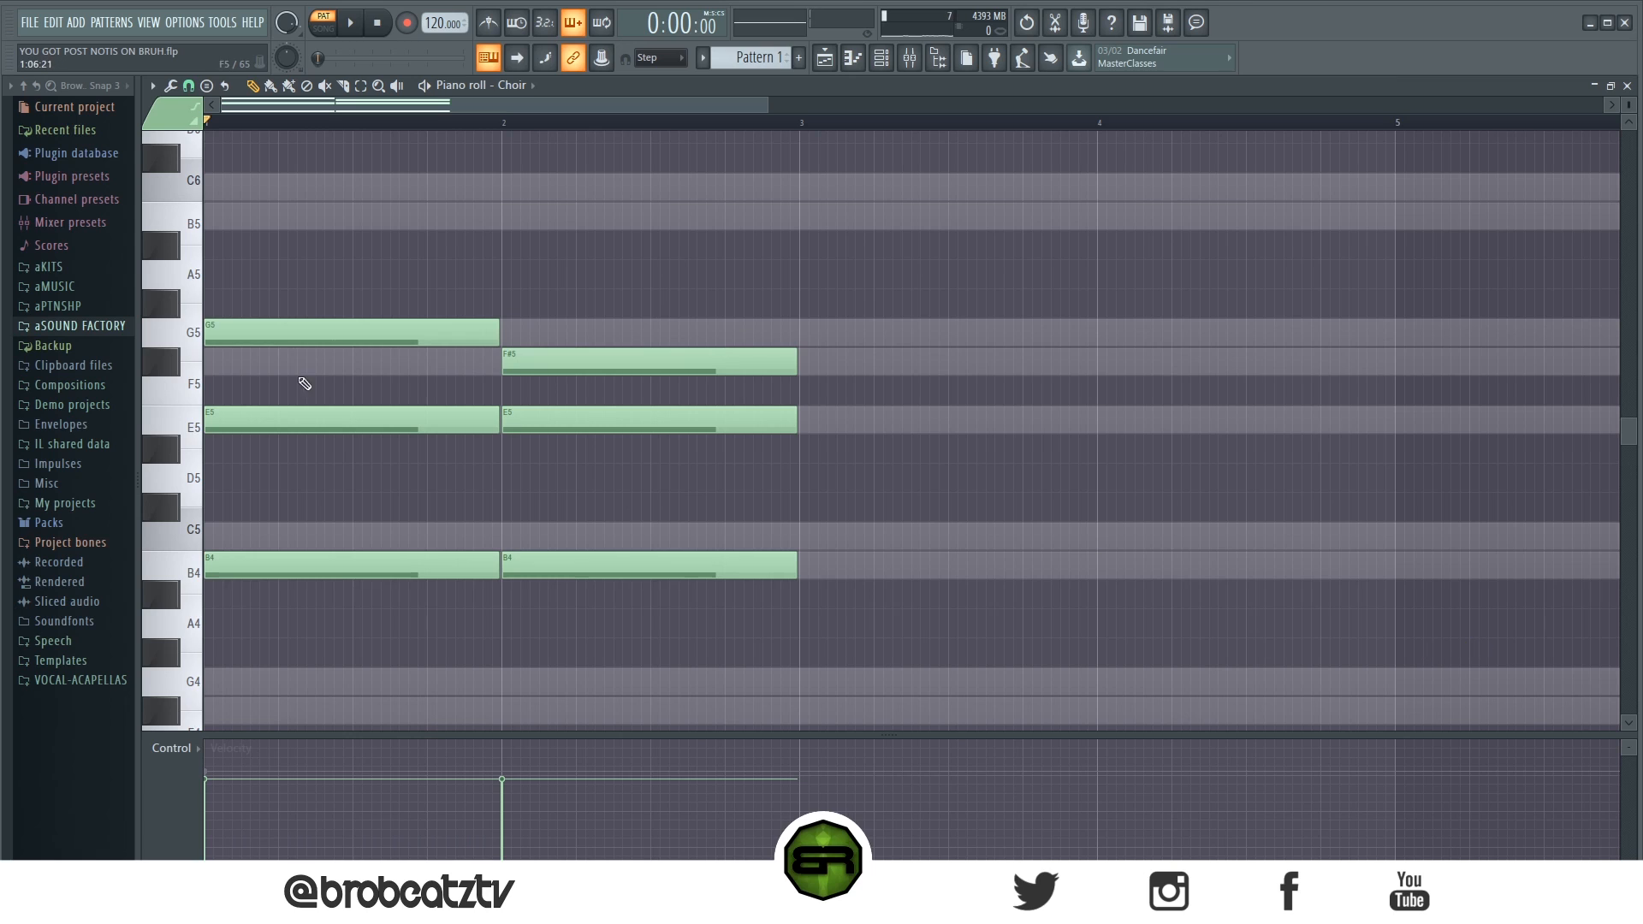
left_click_drag(492, 337, 599, 355)
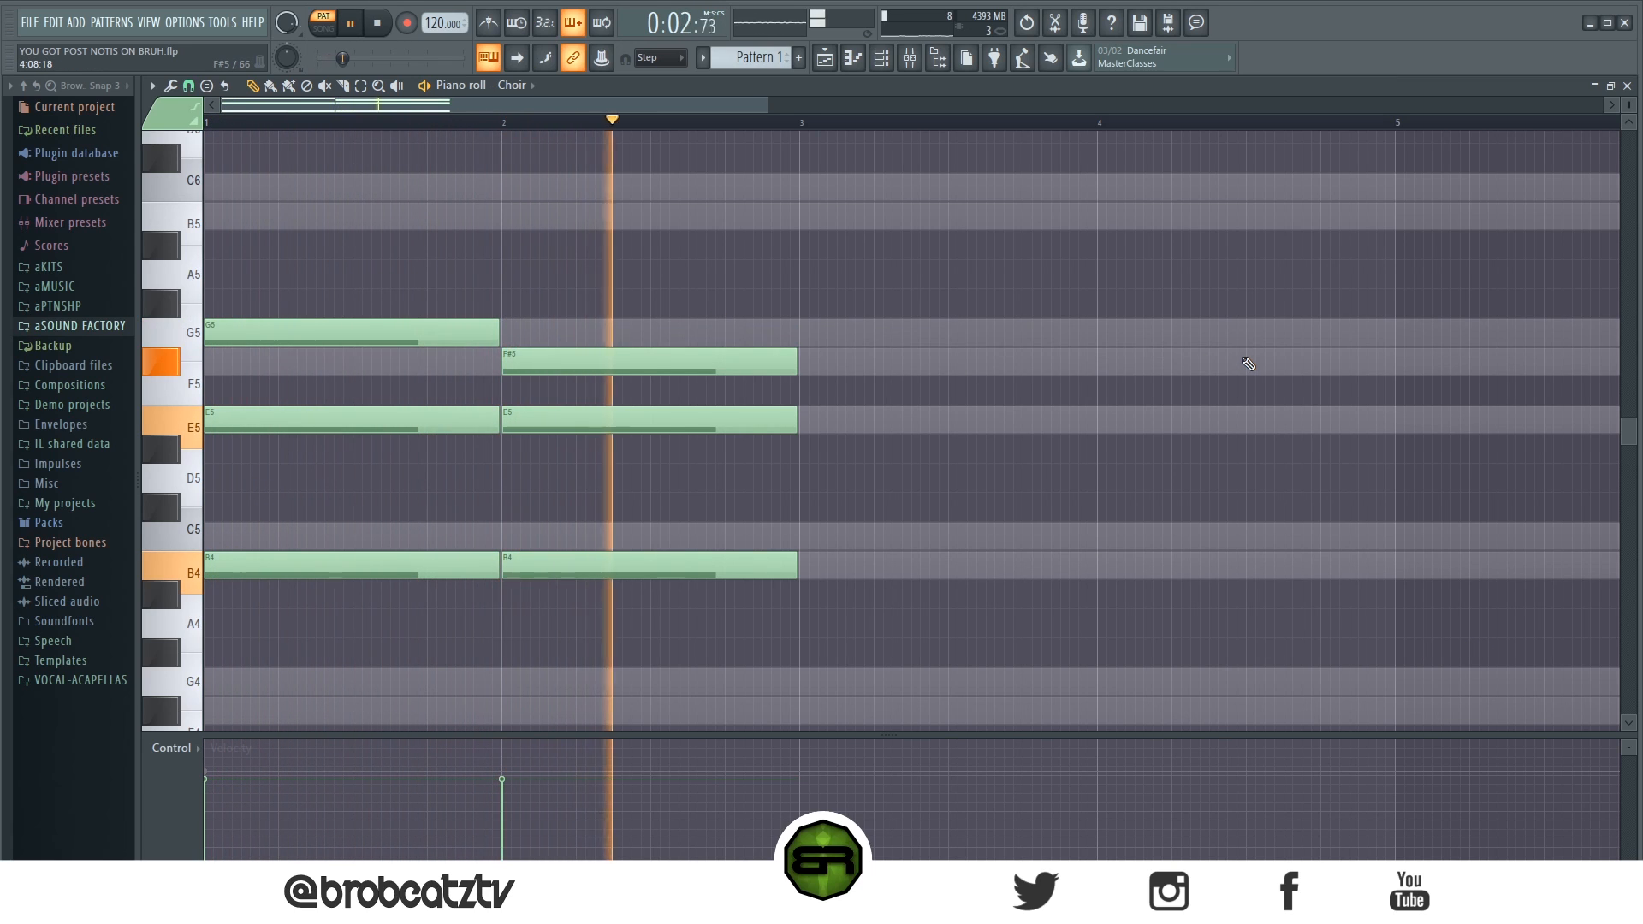
key("space")
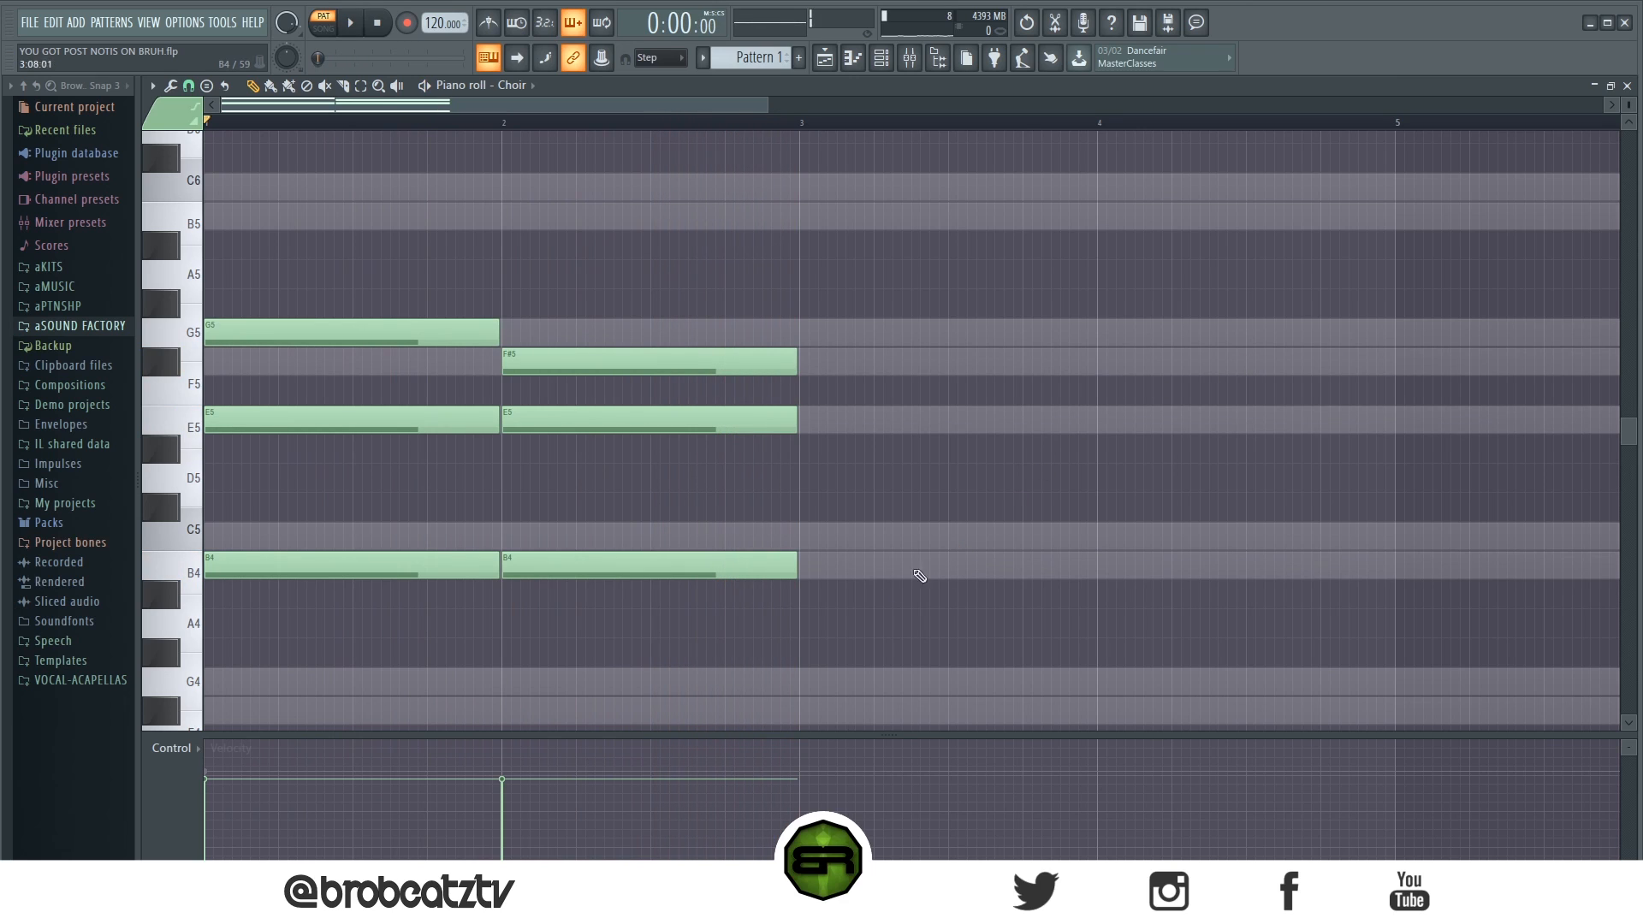
Add one-bar C5 notes at the start of bars 3 and 4.
left_click(808, 535)
left_click(1142, 536)
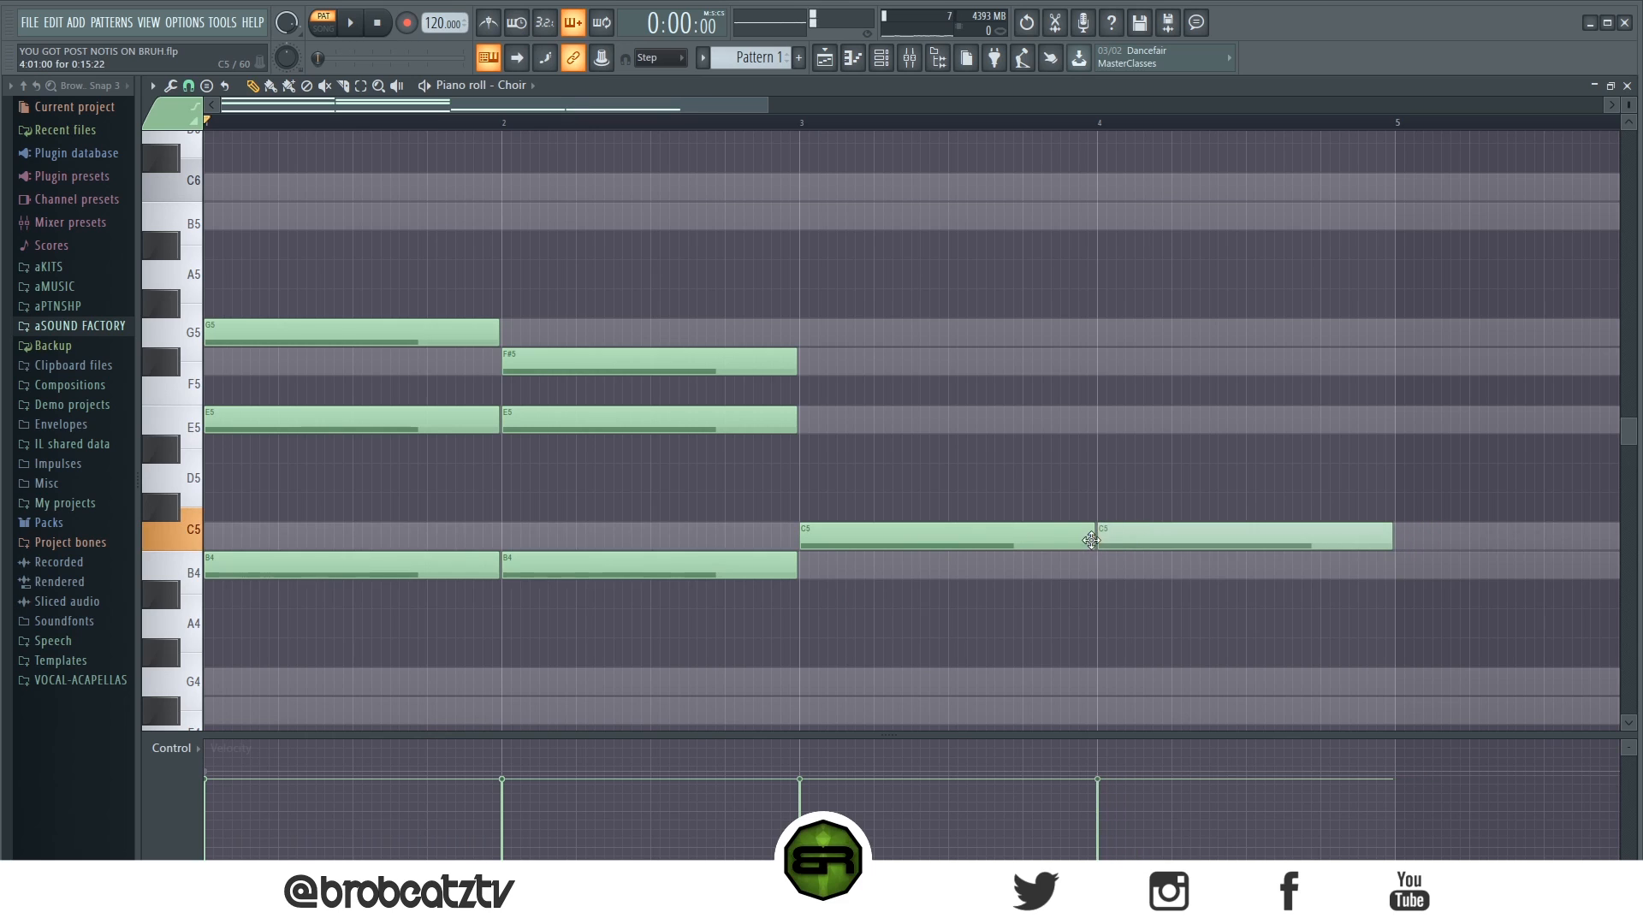
left_click_drag(1257, 464, 606, 610)
left_click_drag(186, 528, 189, 560)
left_click(895, 497, "ctrl")
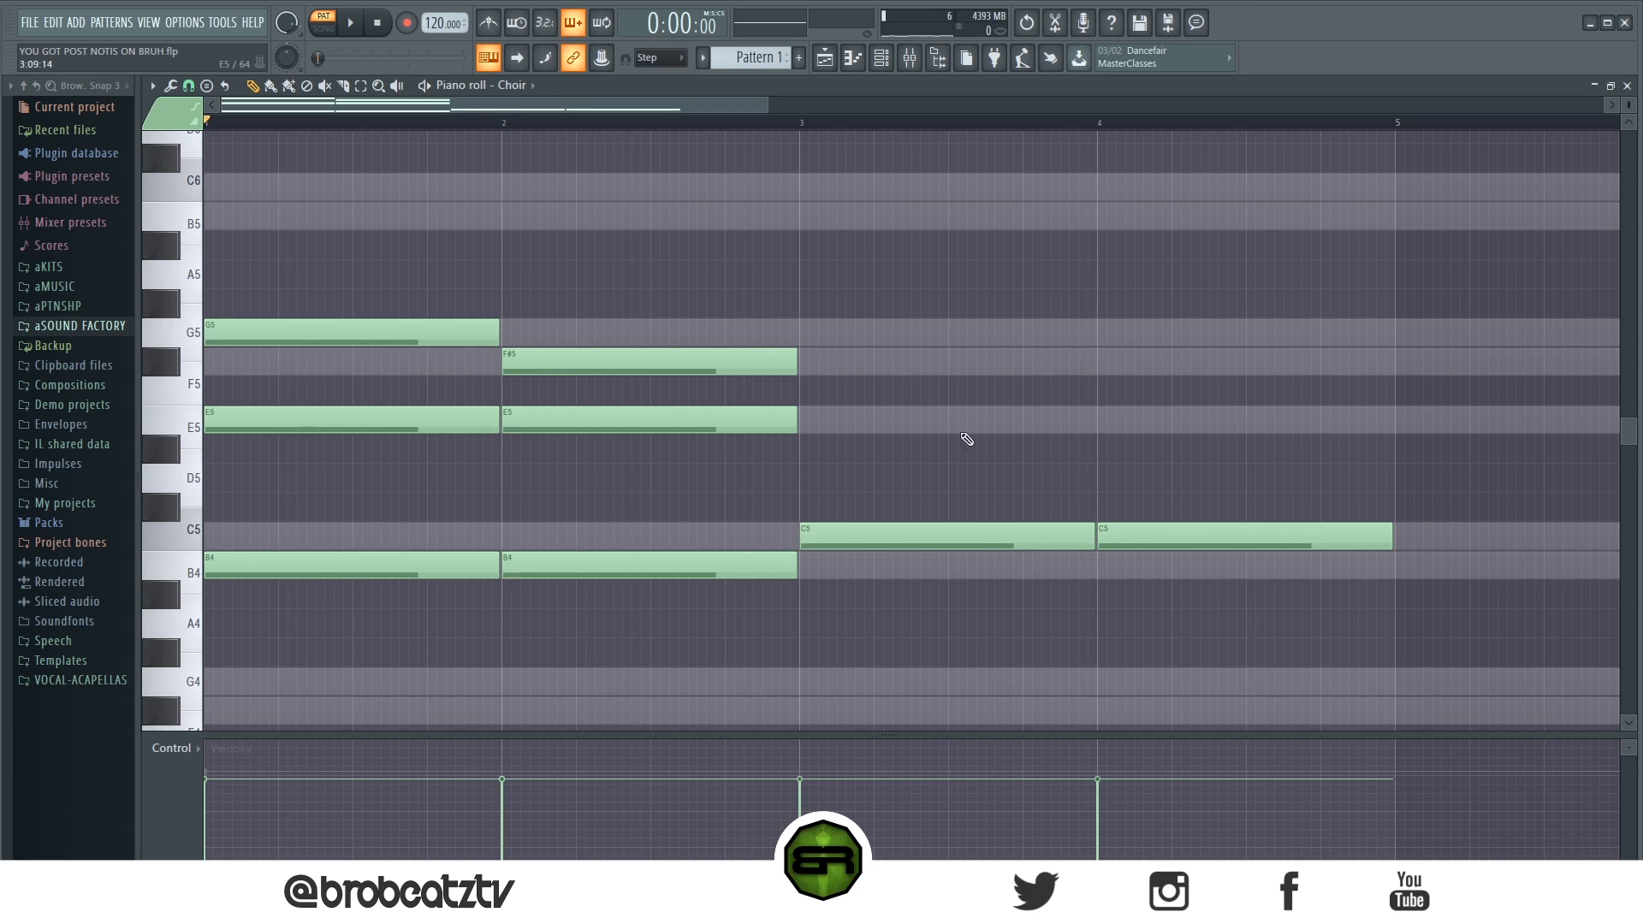
Add one-bar E5 notes in bars 3 and 4 and a G5 note in bar 4 while listening to the progression.
left_click(828, 427)
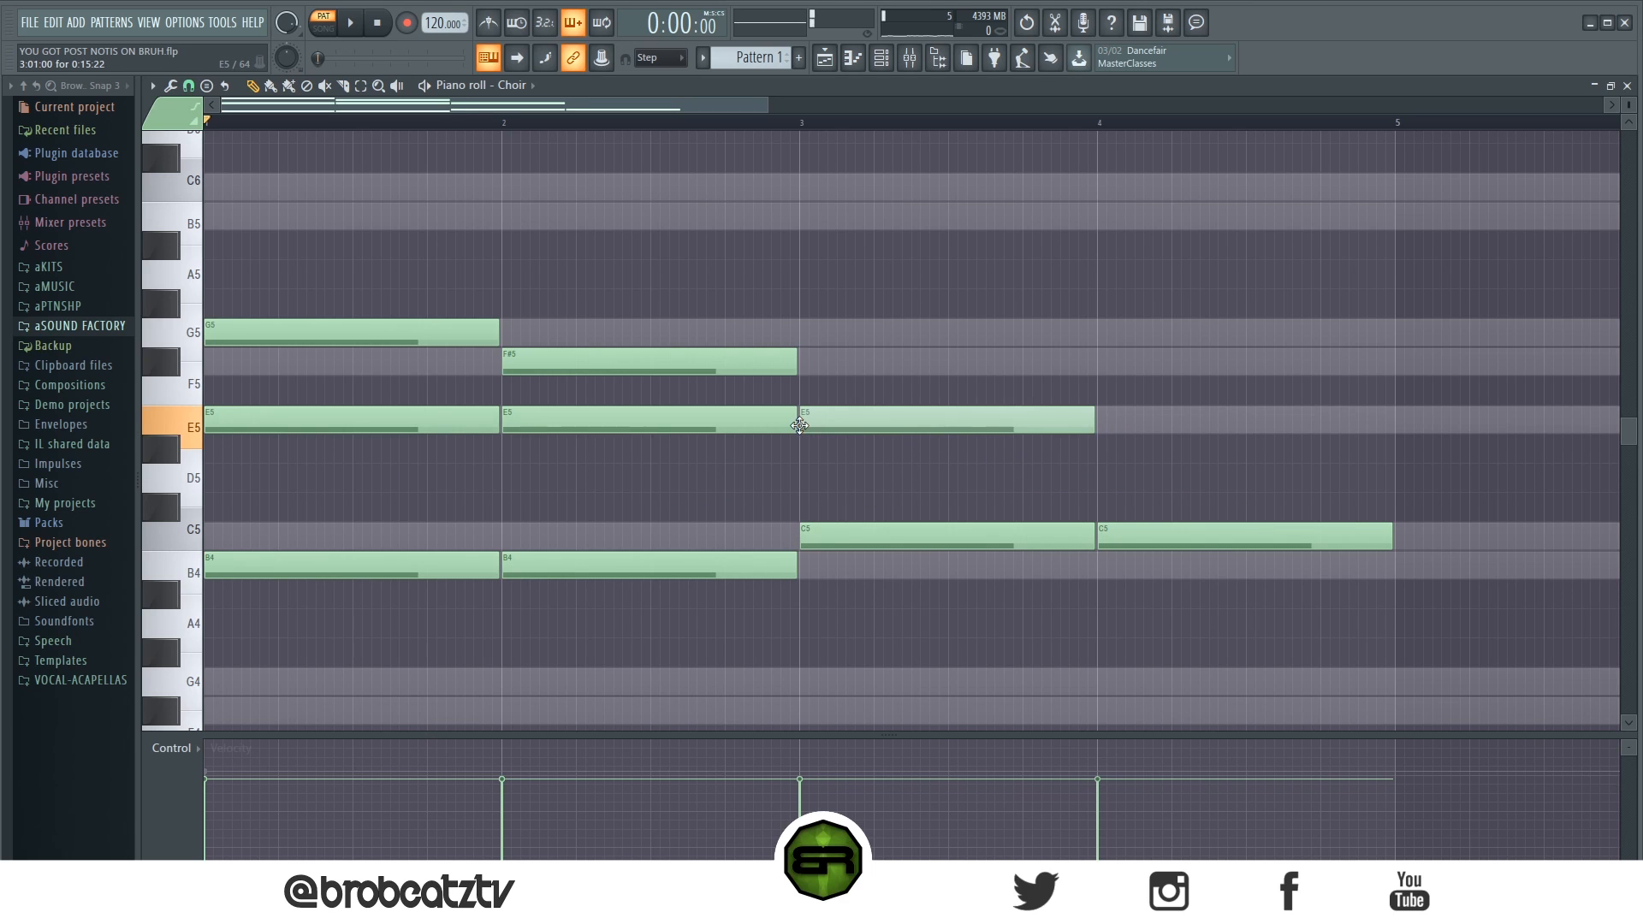
key("space")
left_click(1150, 427)
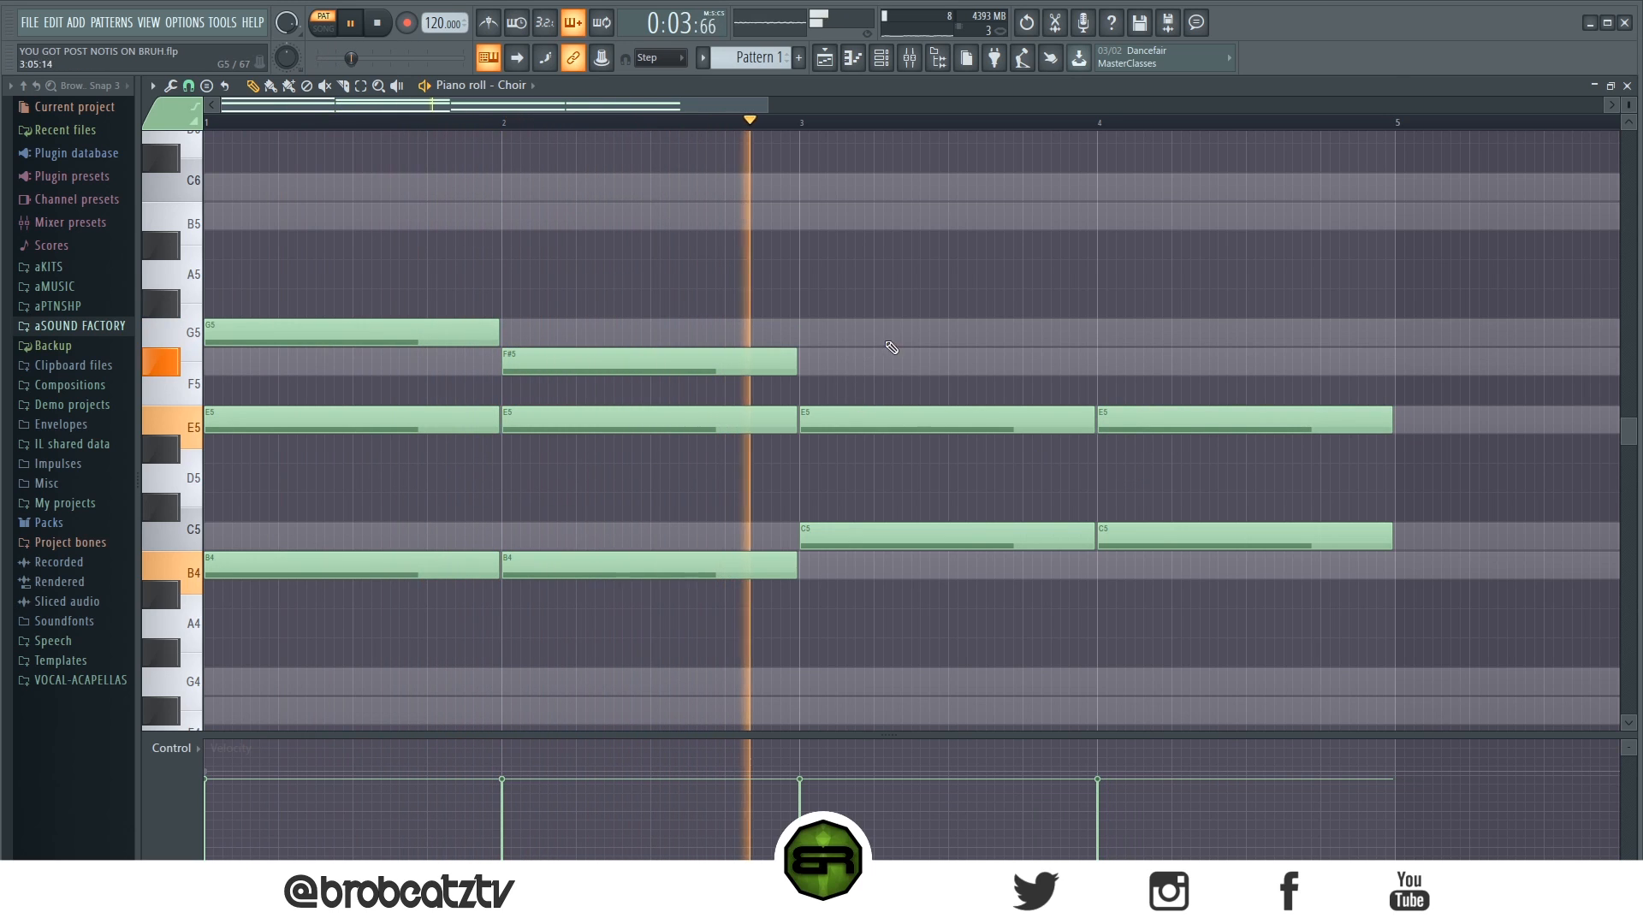
left_click(1102, 338)
scroll(825, 133, "down", 4)
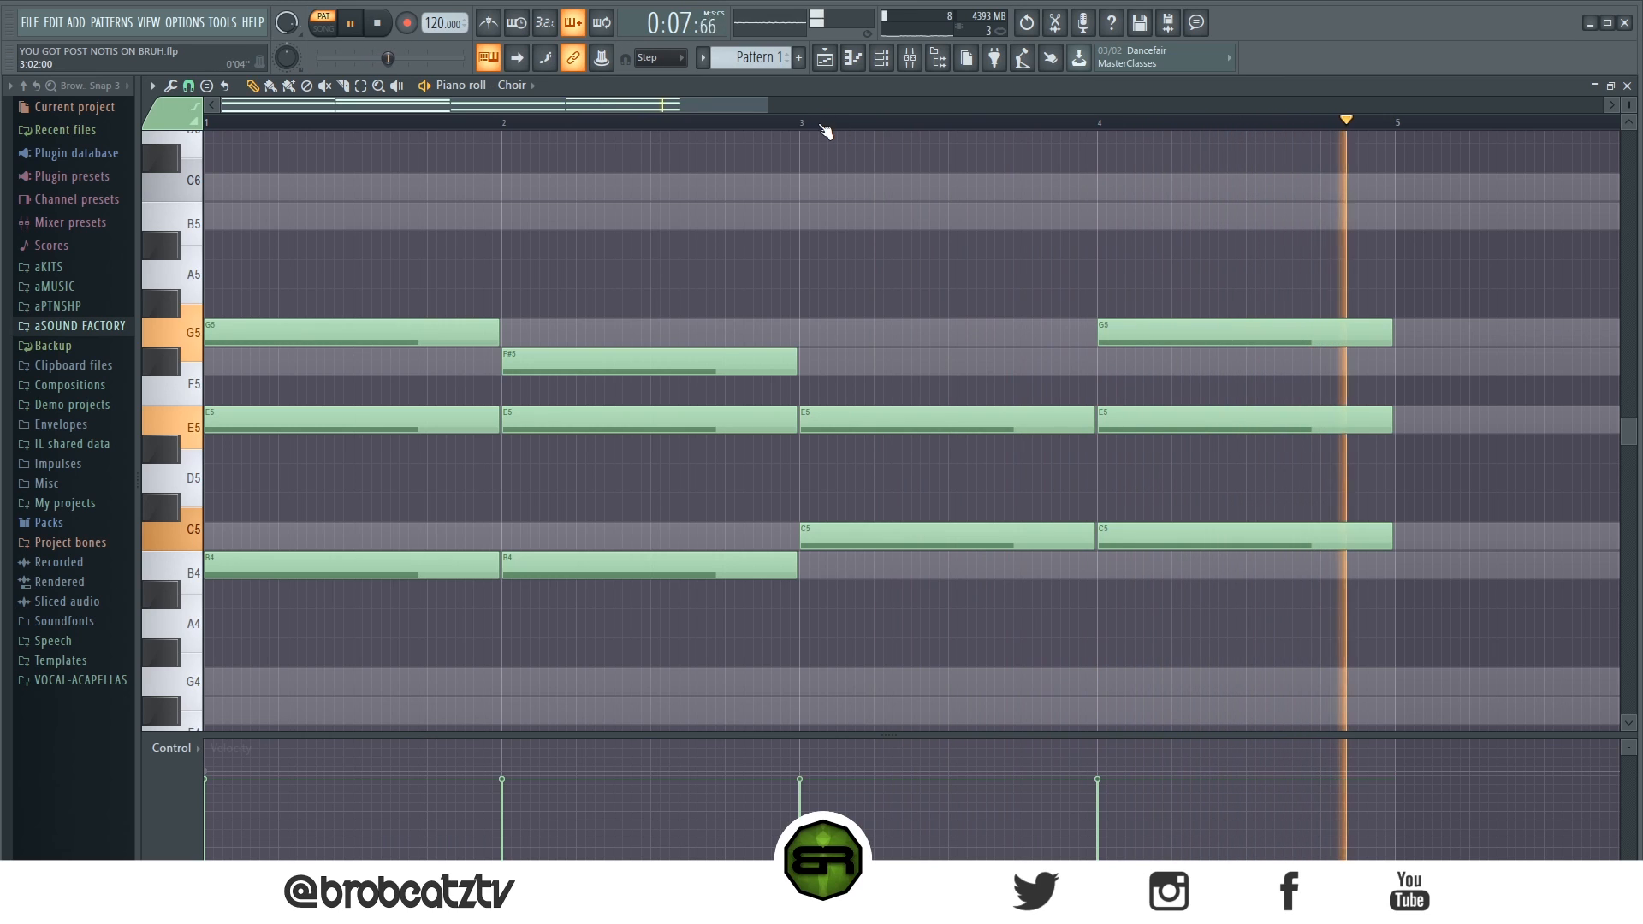
key("space")
Duplicate the four-bar choir progression into bars 5 to 8 and play back the result.
key("ctrl+a")
key("ctrl+b")
left_click_drag(1361, 342, 1099, 340)
left_click(1066, 305)
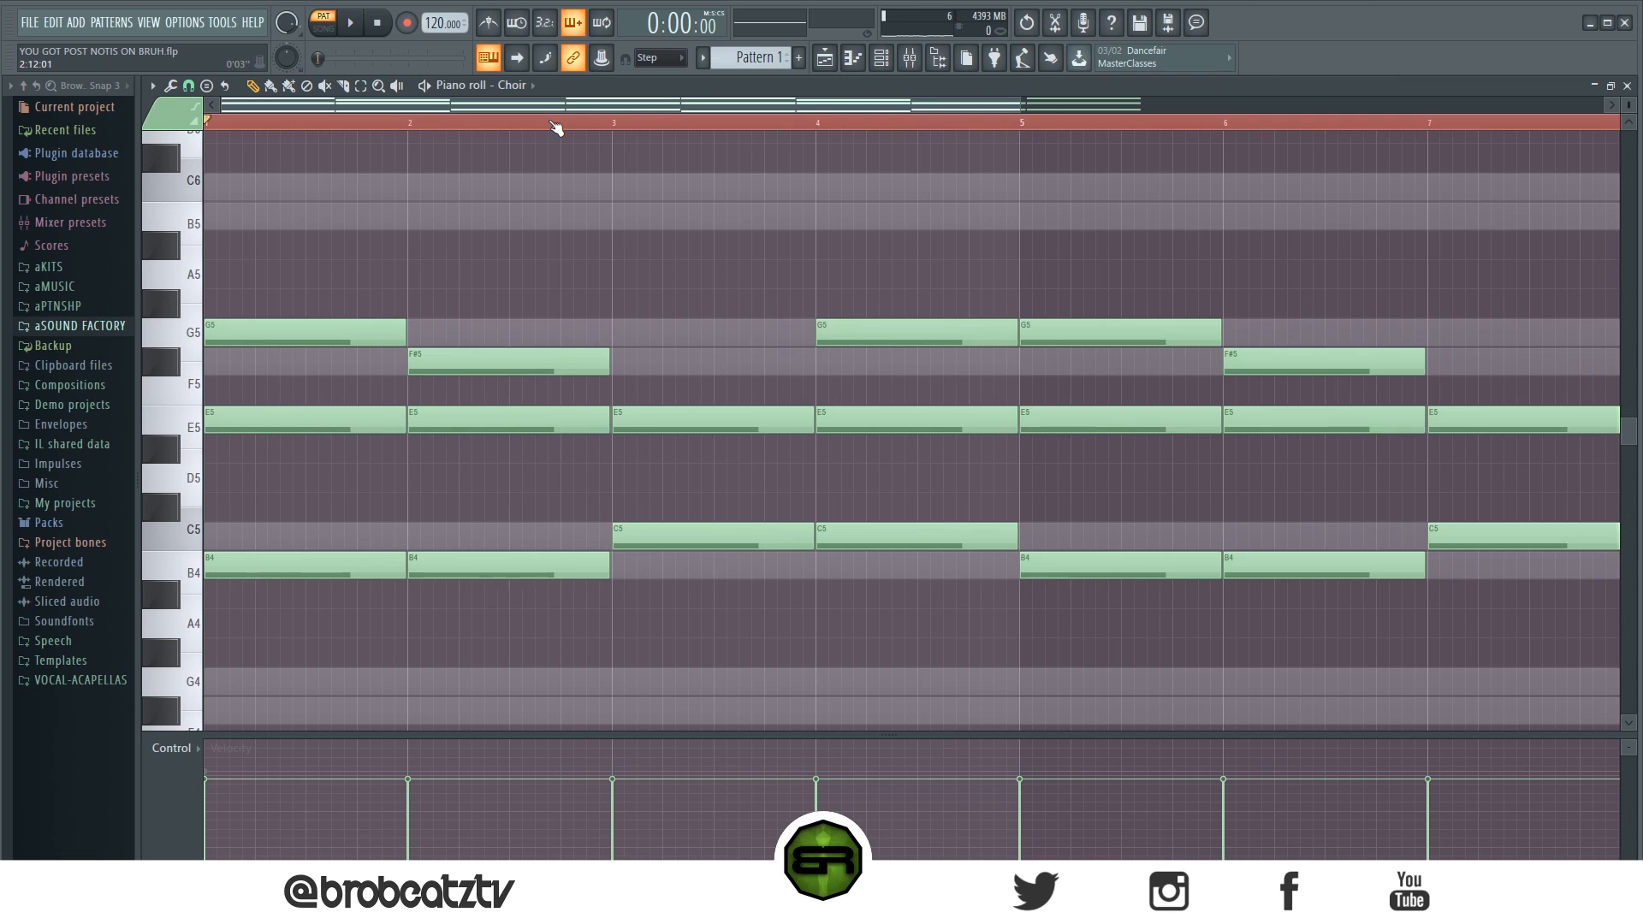
scroll(556, 128, "down", 3)
key("ctrl+a")
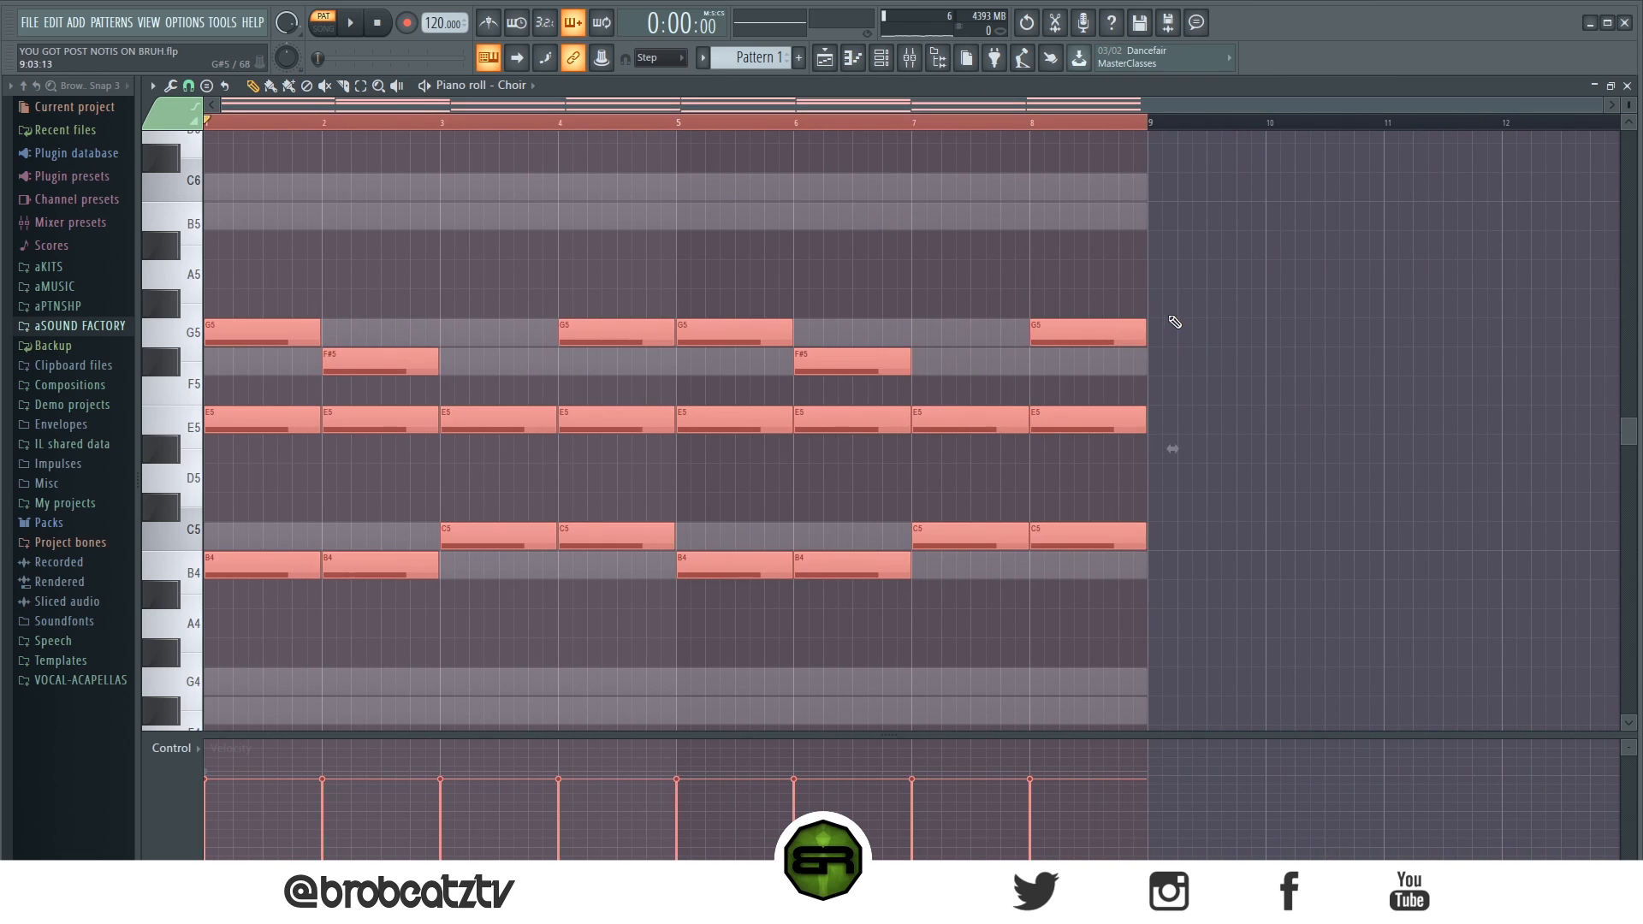
key("ctrl+d")
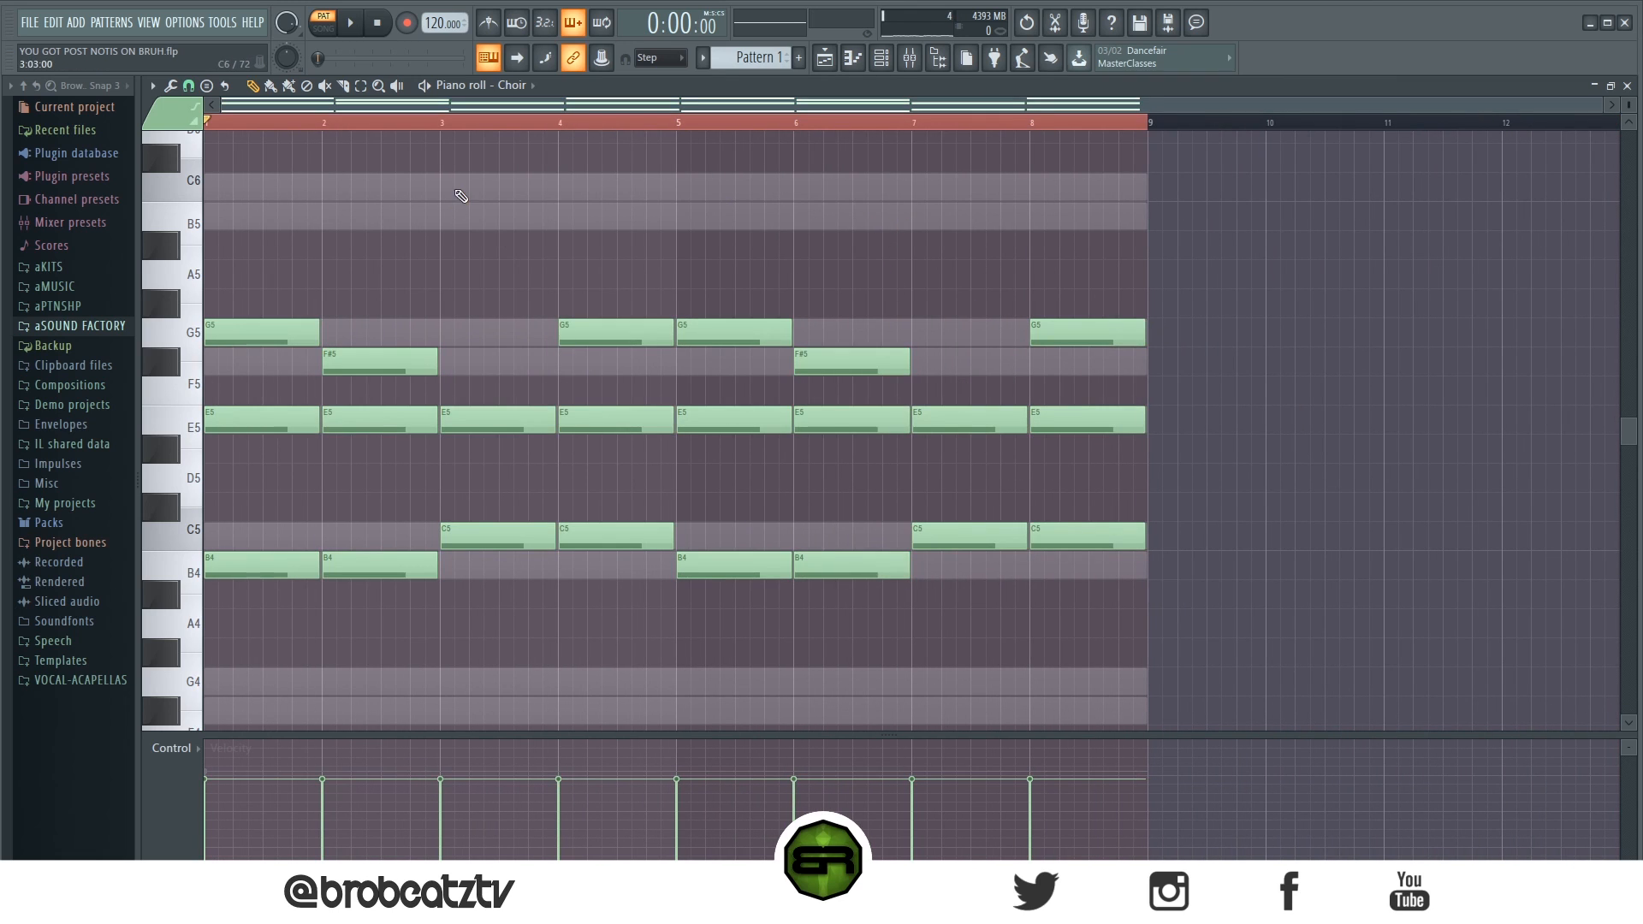
key("space")
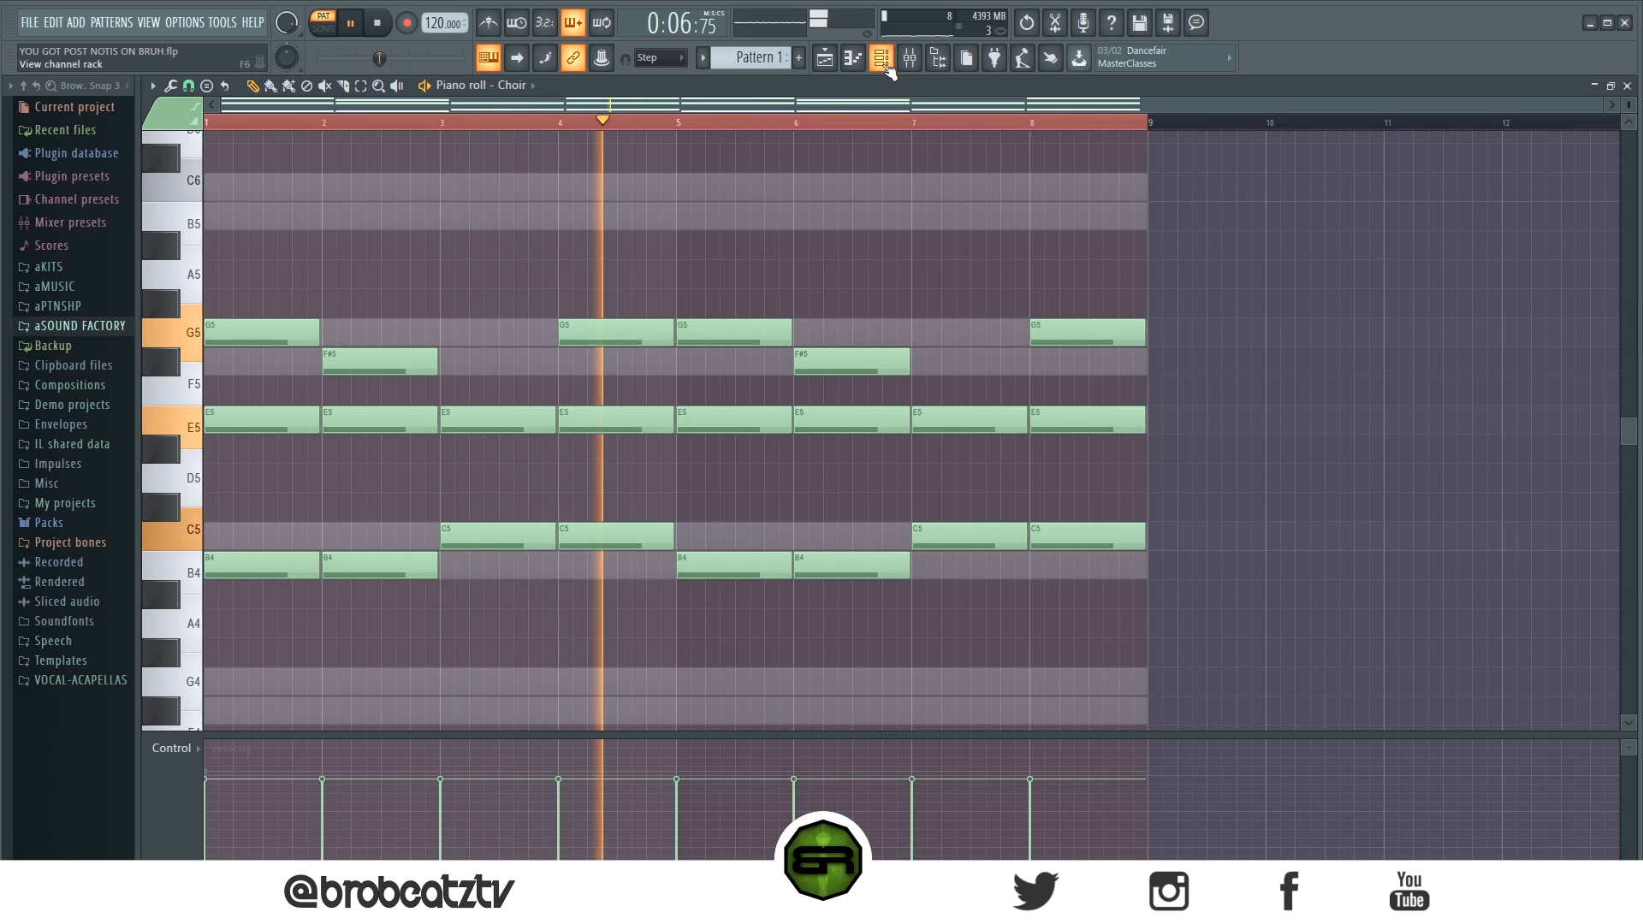
key("space")
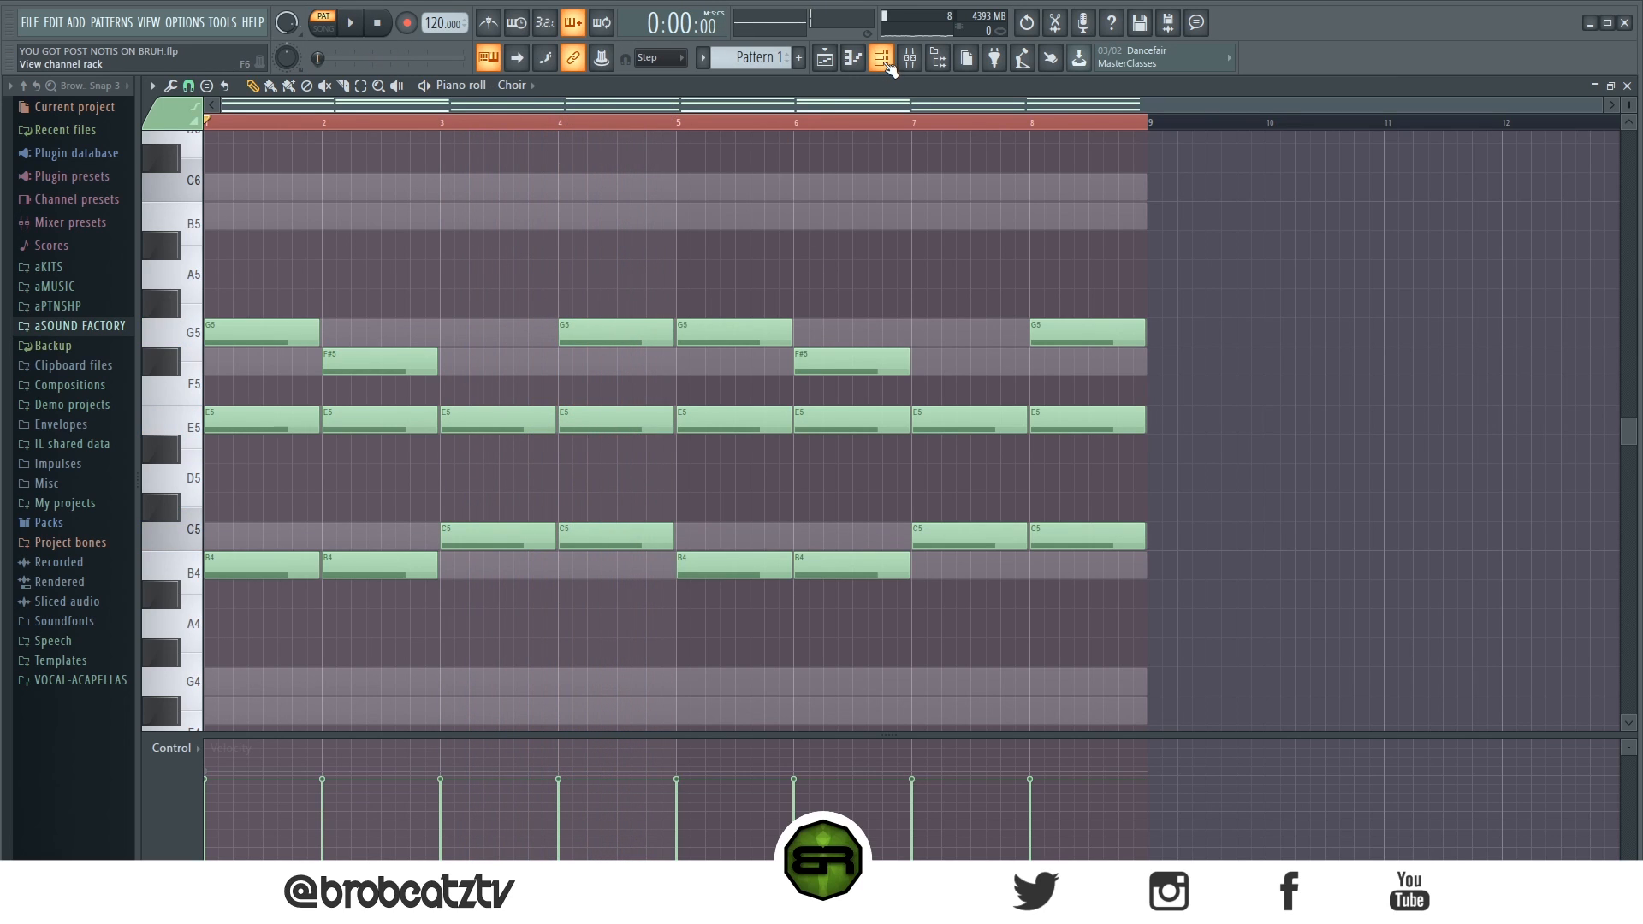
Copy the Choir channel's notes into the Bells channel and open the Bells piano roll.
left_click(881, 58)
right_click(489, 224)
left_click(767, 245)
right_click(489, 249)
left_click(706, 277)
key("F7")
Reduce the Bells part to the chords in its first four bars.
mouse_move(846, 325)
left_mouse_down()
mouse_move(947, 316)
mouse_move(1061, 524)
mouse_move(860, 291)
left_mouse_up()
scroll(616, 135, "up", 2)
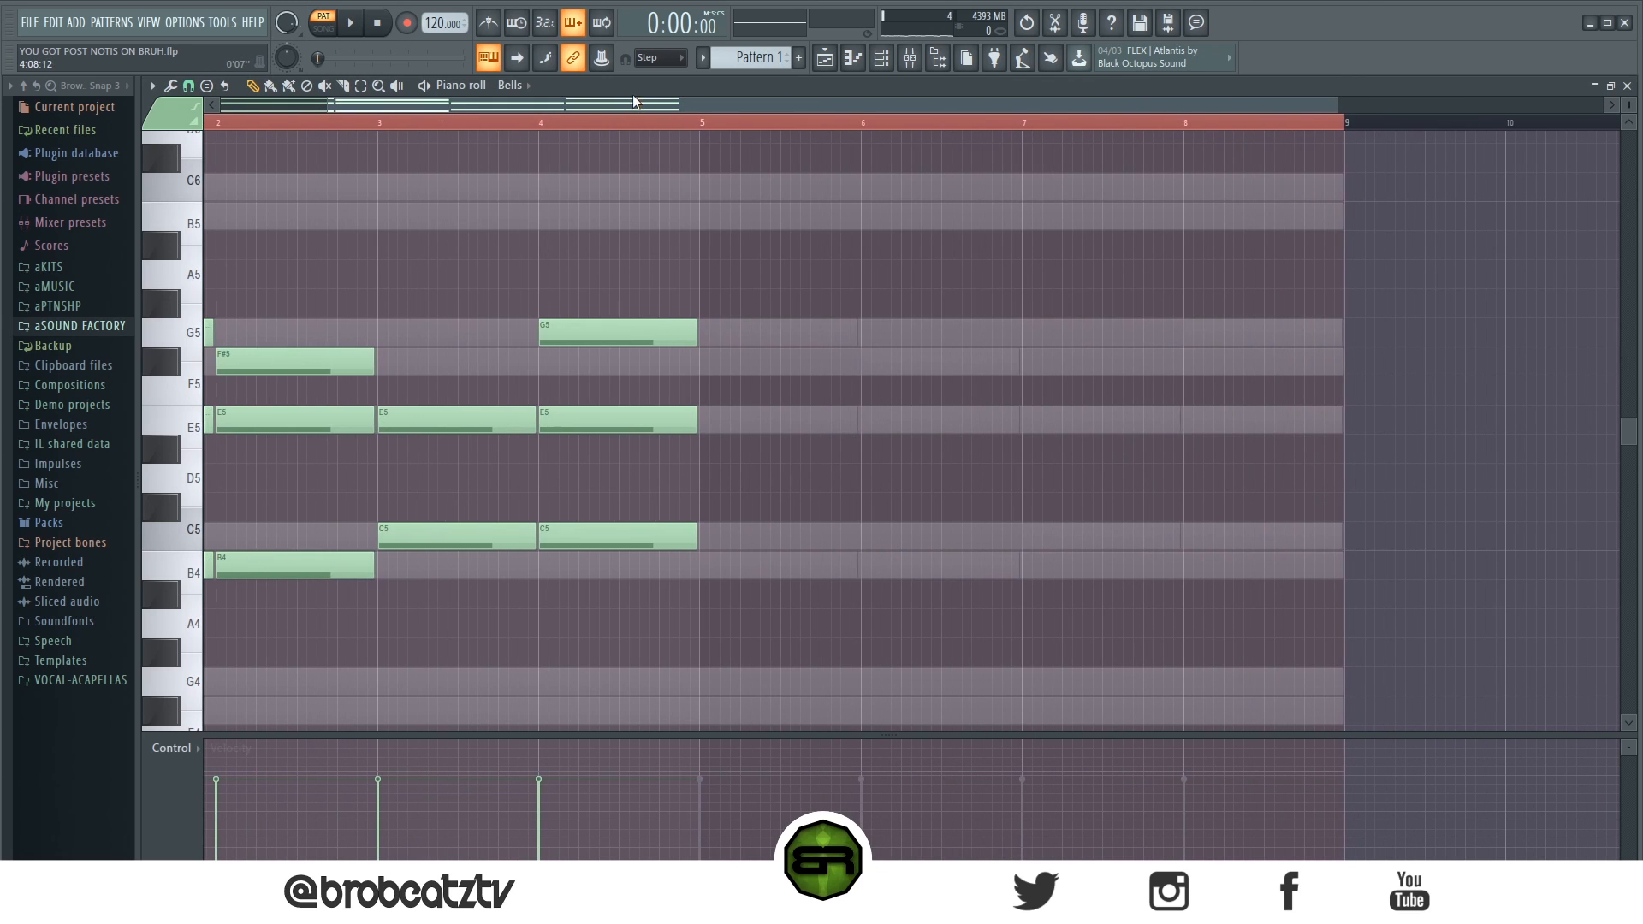
left_click_drag(1340, 103, 945, 116)
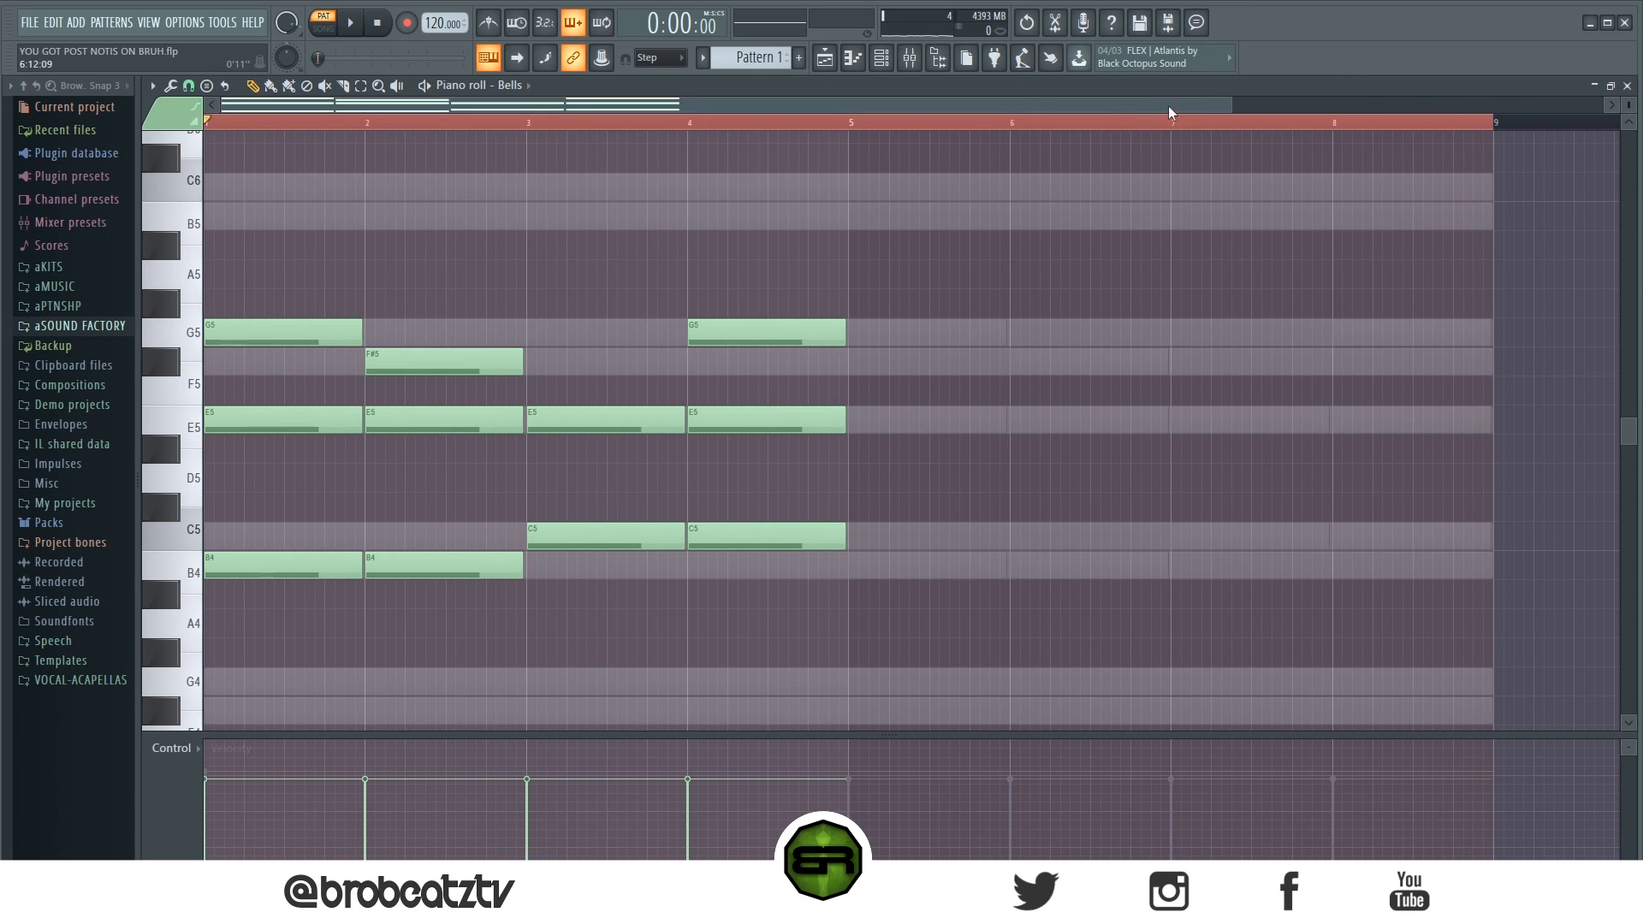
left_click_drag(1224, 104, 896, 105)
Shorten all the Bells chord notes together to a length of 0:00:19 and play them back.
key("ctrl+a")
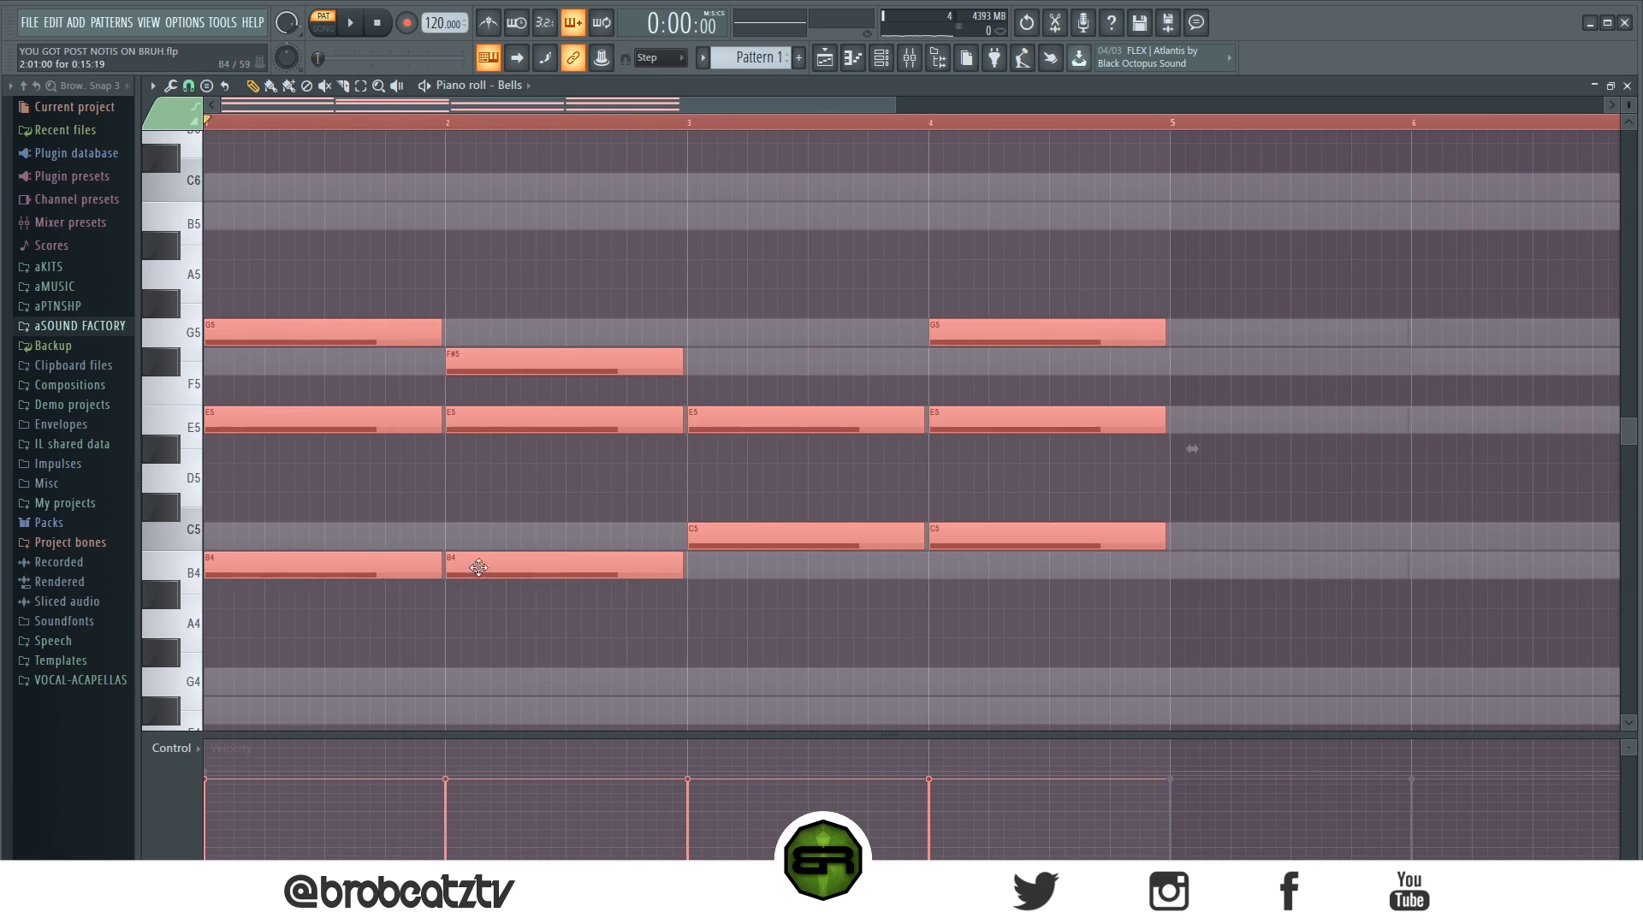
left_click_drag(1160, 324, 936, 381)
left_click(283, 393)
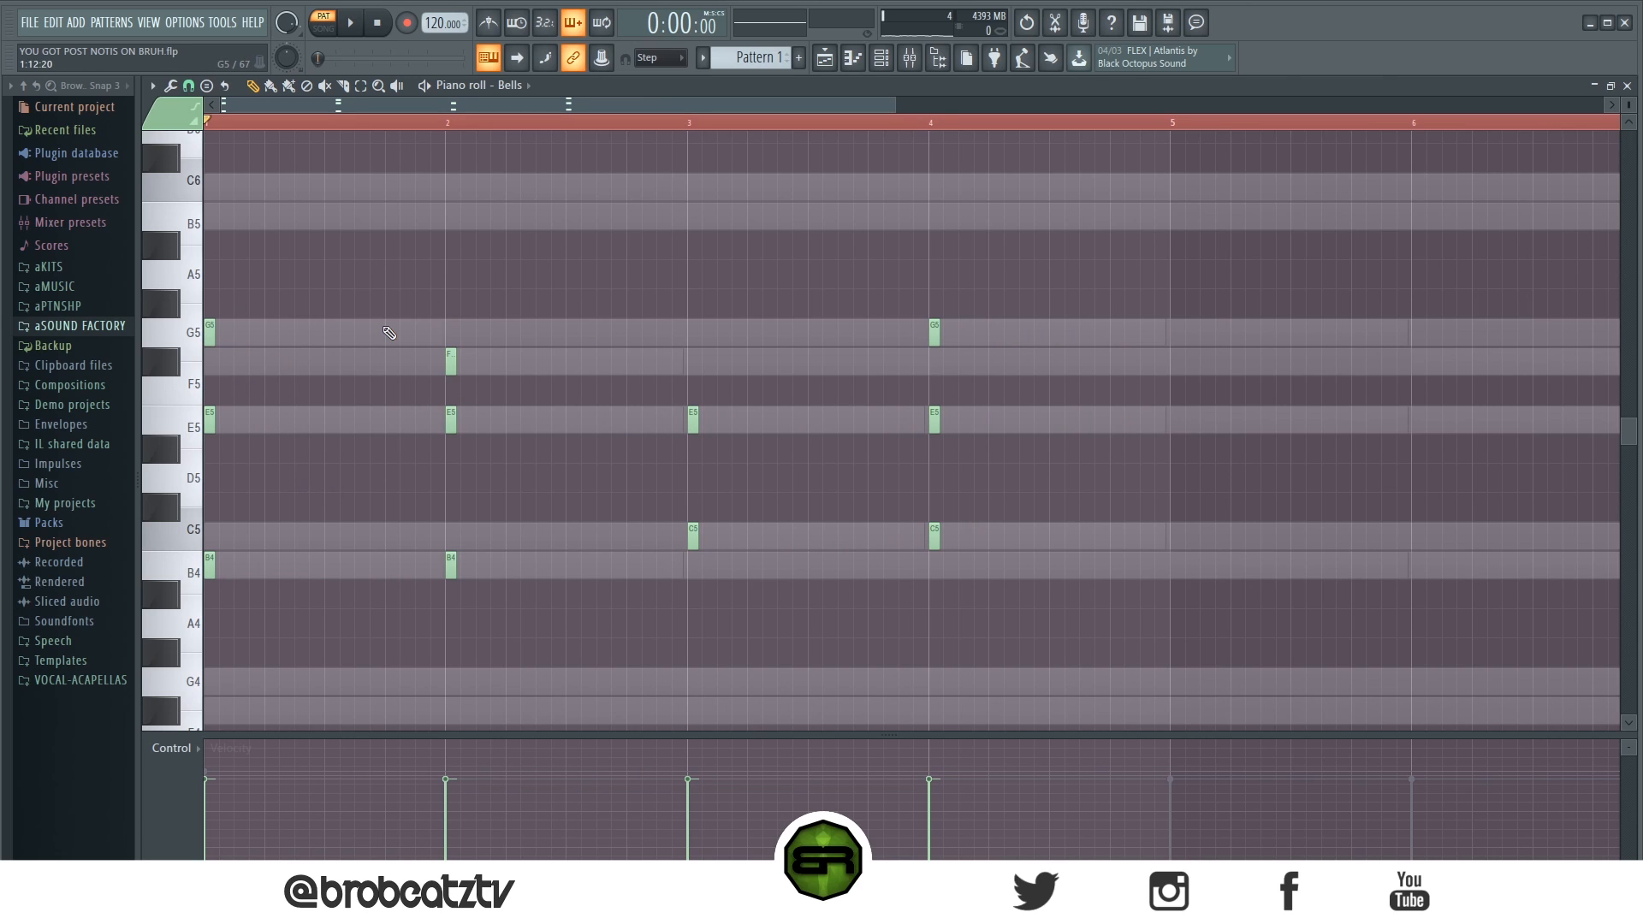
key("space")
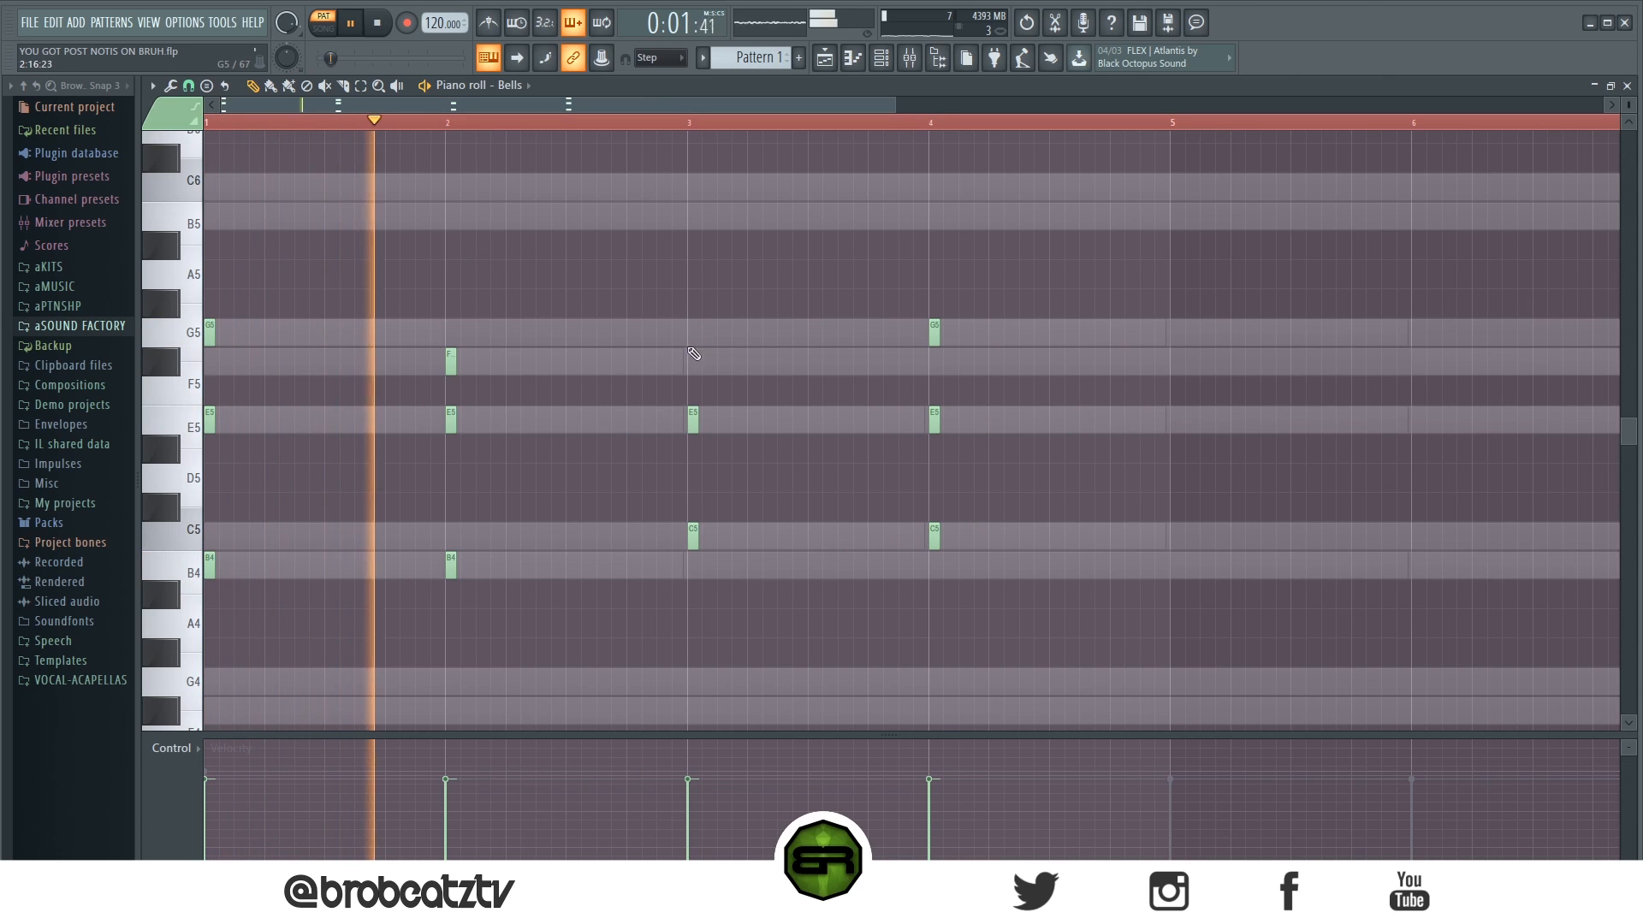
key("space")
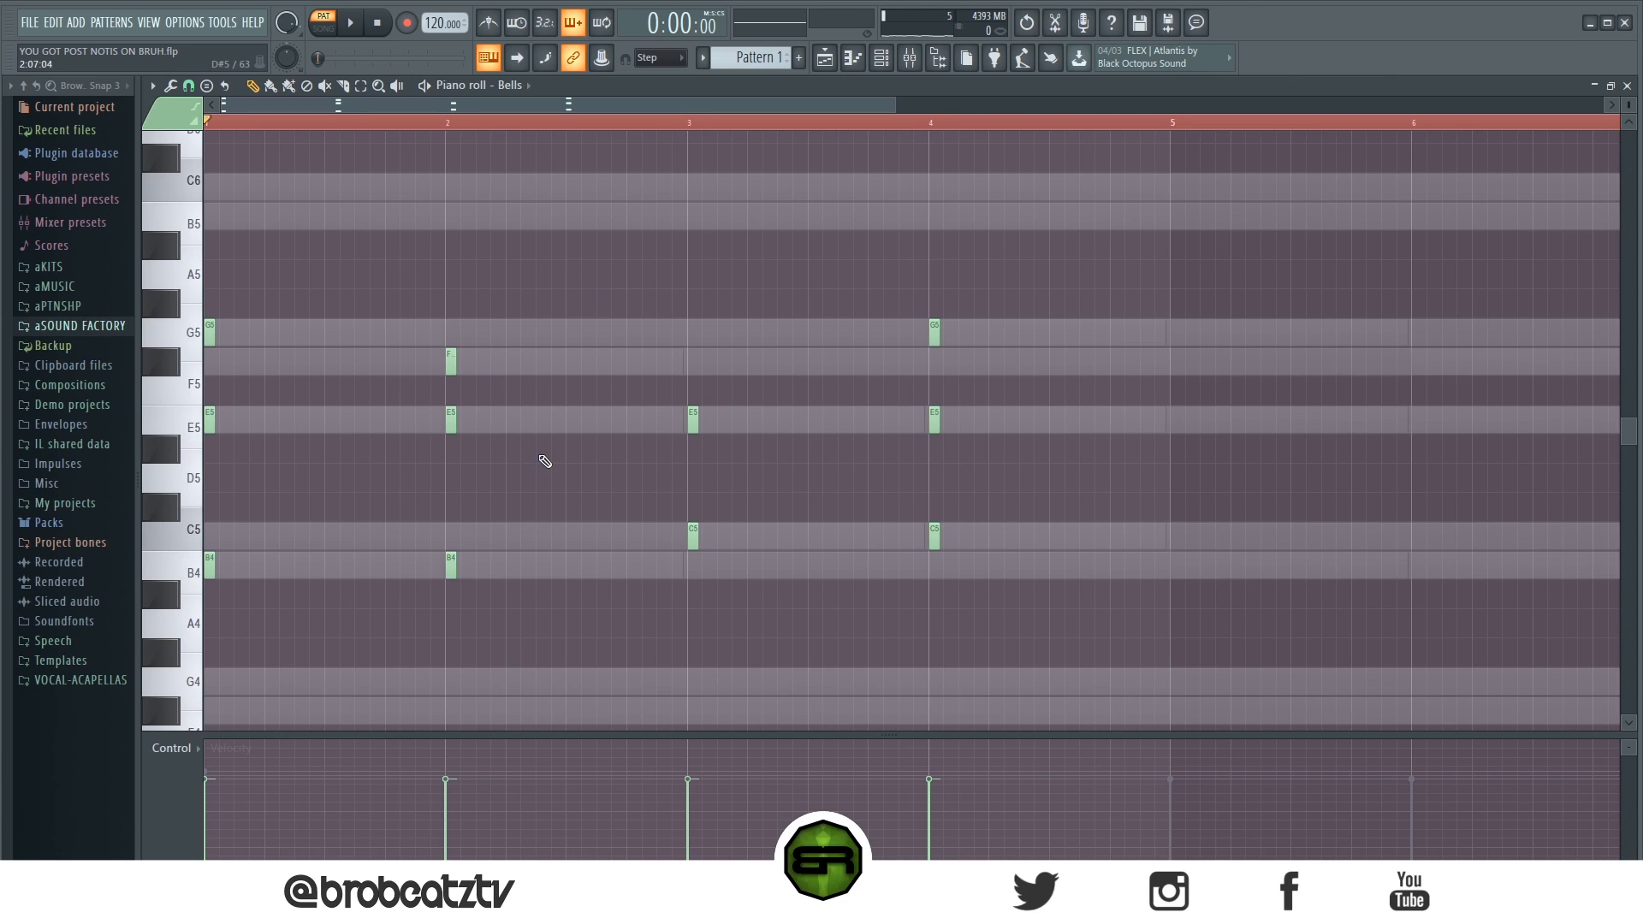
left_click(263, 216)
left_click(312, 332)
right_click(311, 332)
right_click(267, 219)
Add short Bells notes on beats 2 and 3: E5 and G5 in bar 1, B4 and C5 in bar 2.
left_click(272, 418)
left_click(332, 332)
key("space")
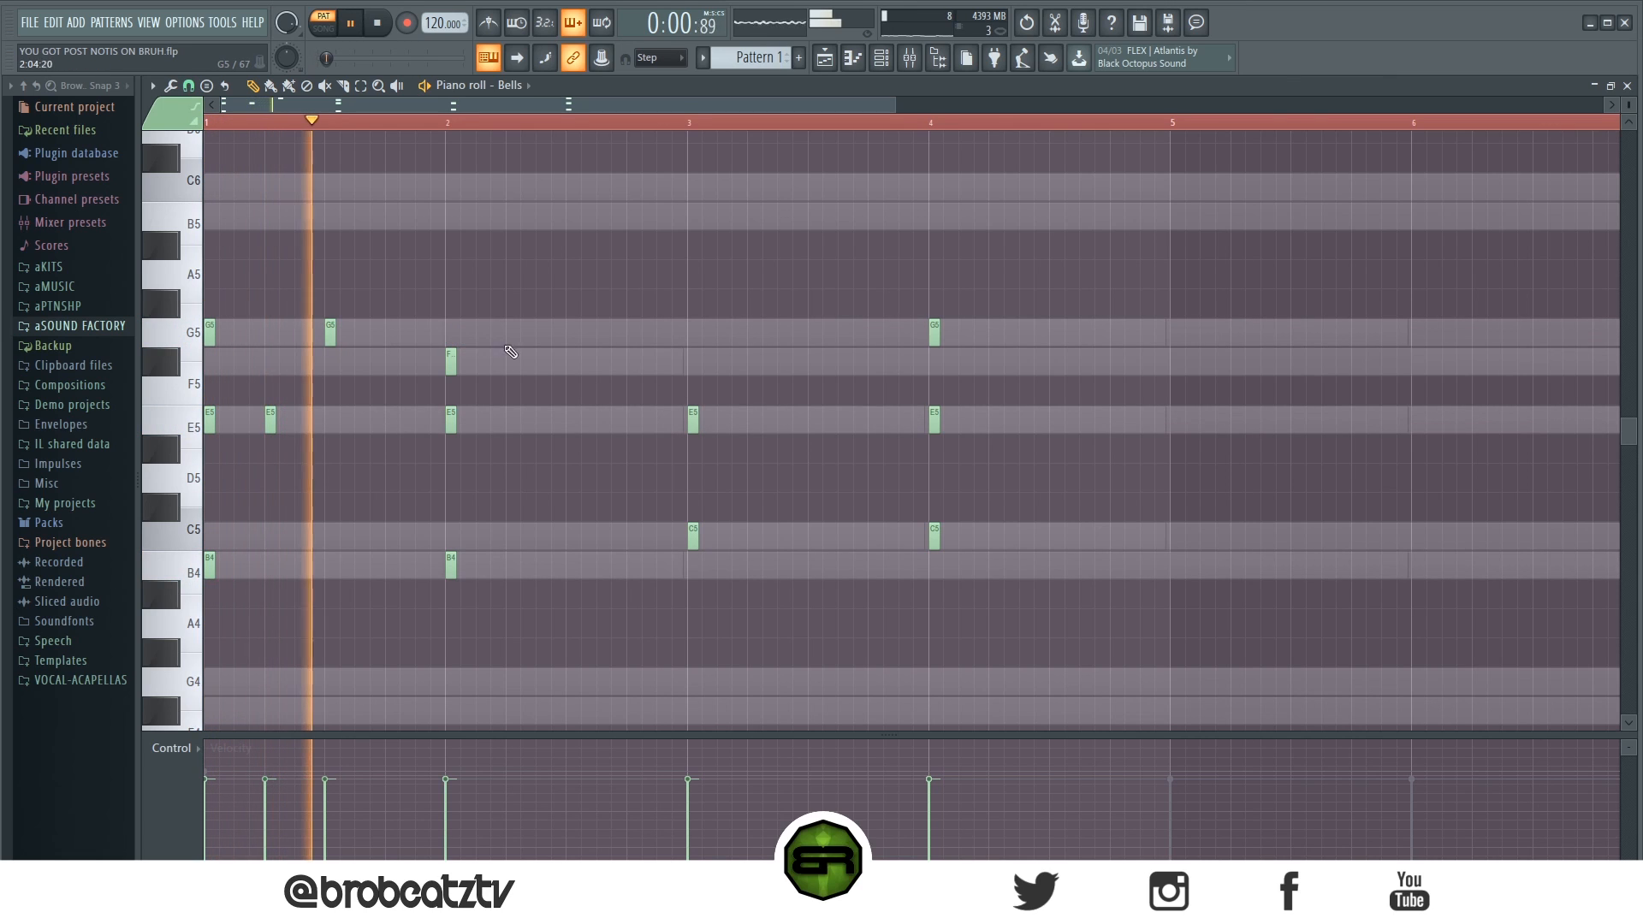
left_click(505, 567)
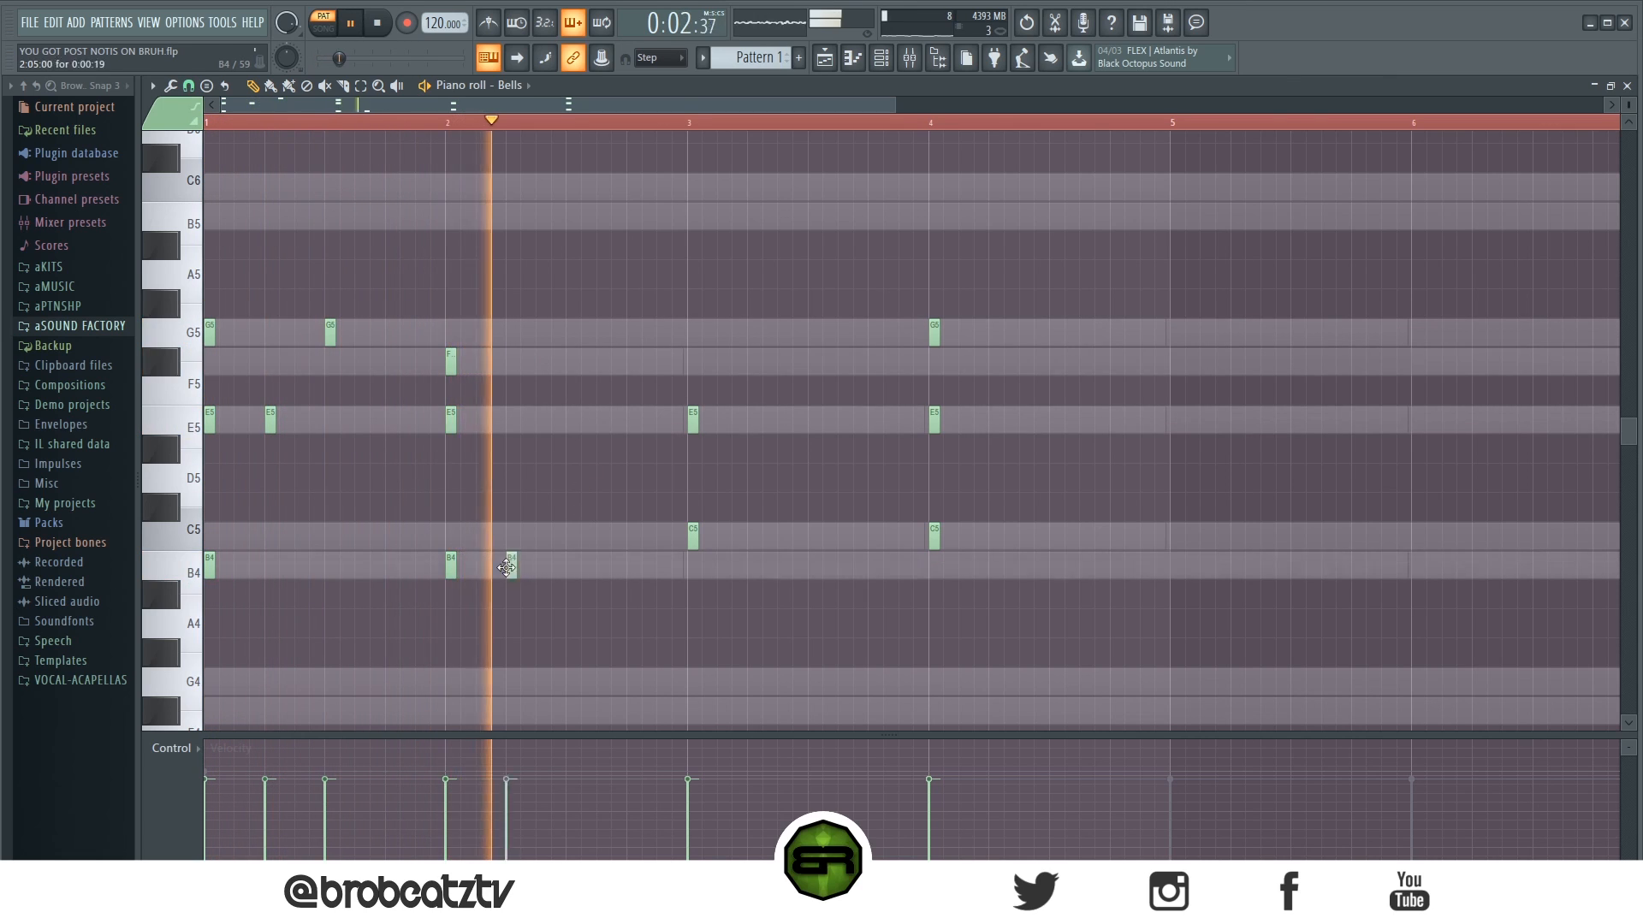
left_click(571, 536)
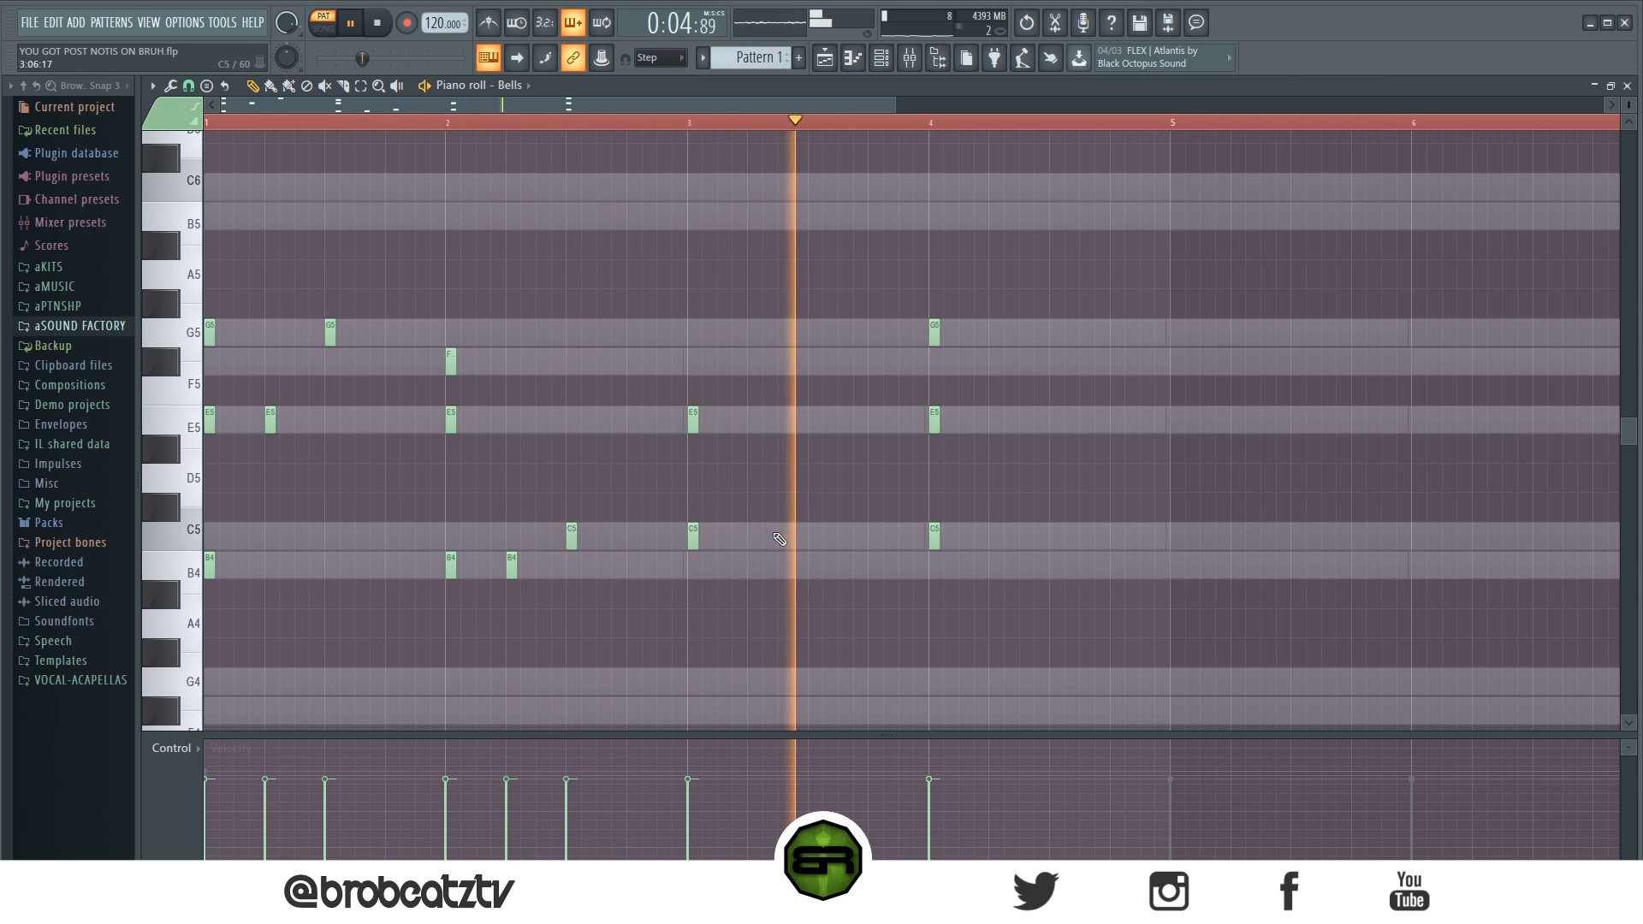
Duplicate the four-bar Bells part into bars 5 to 8 and play back the full eight bars.
scroll(501, 139, "down", 2)
scroll(524, 219, "up", 3)
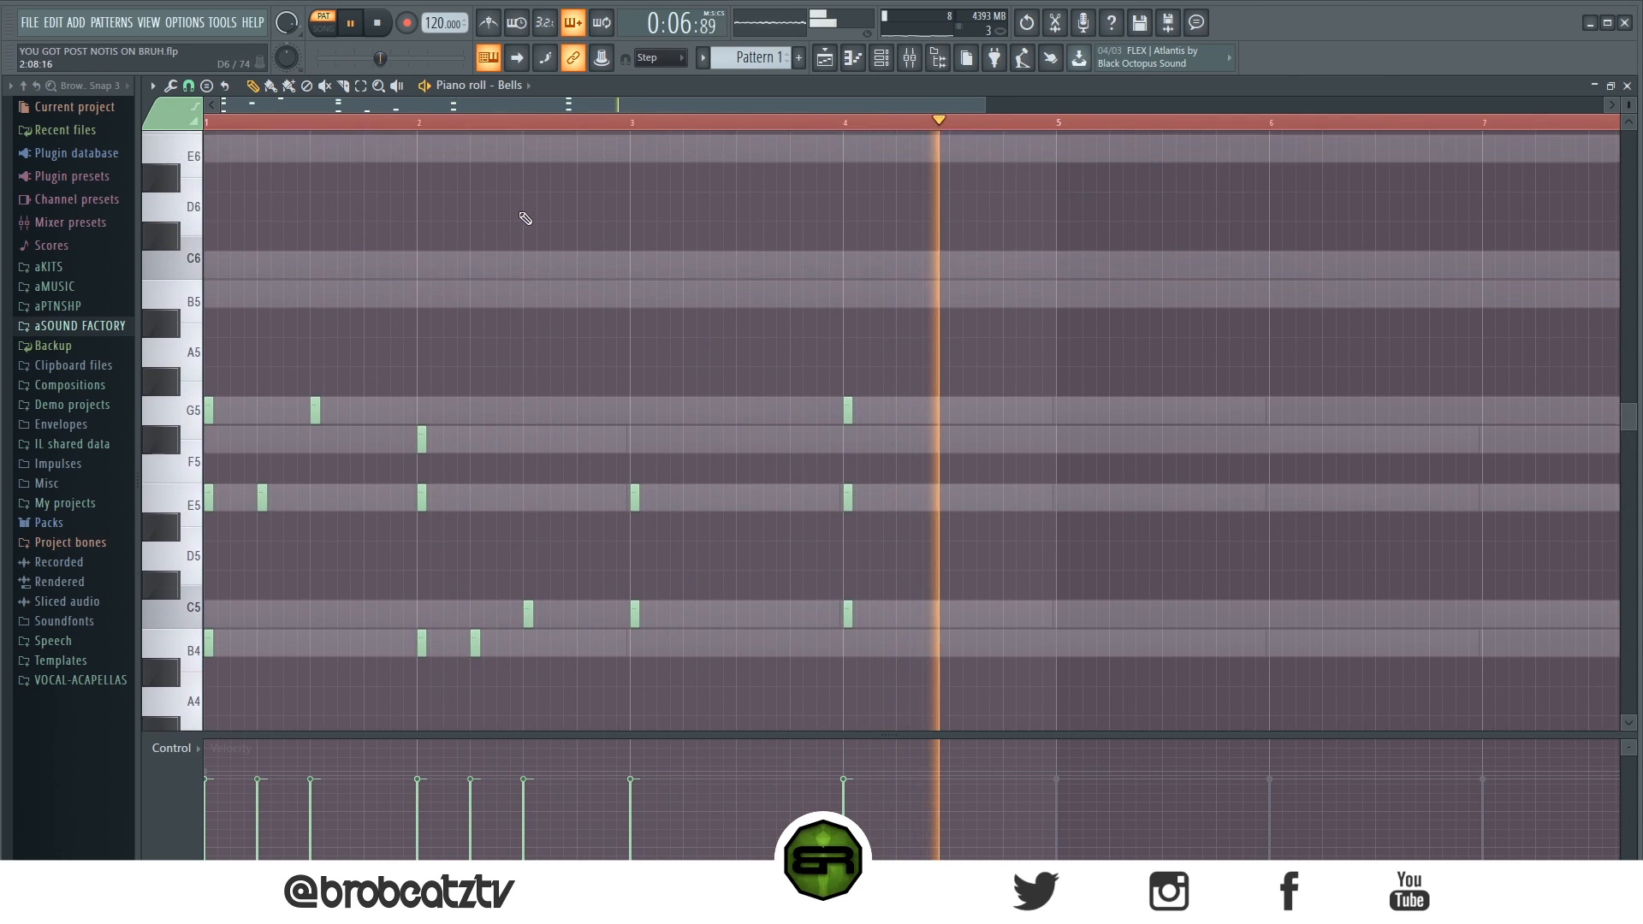
key("ctrl+a")
left_click_drag(209, 431, 1062, 430)
left_click(1070, 468)
key("space")
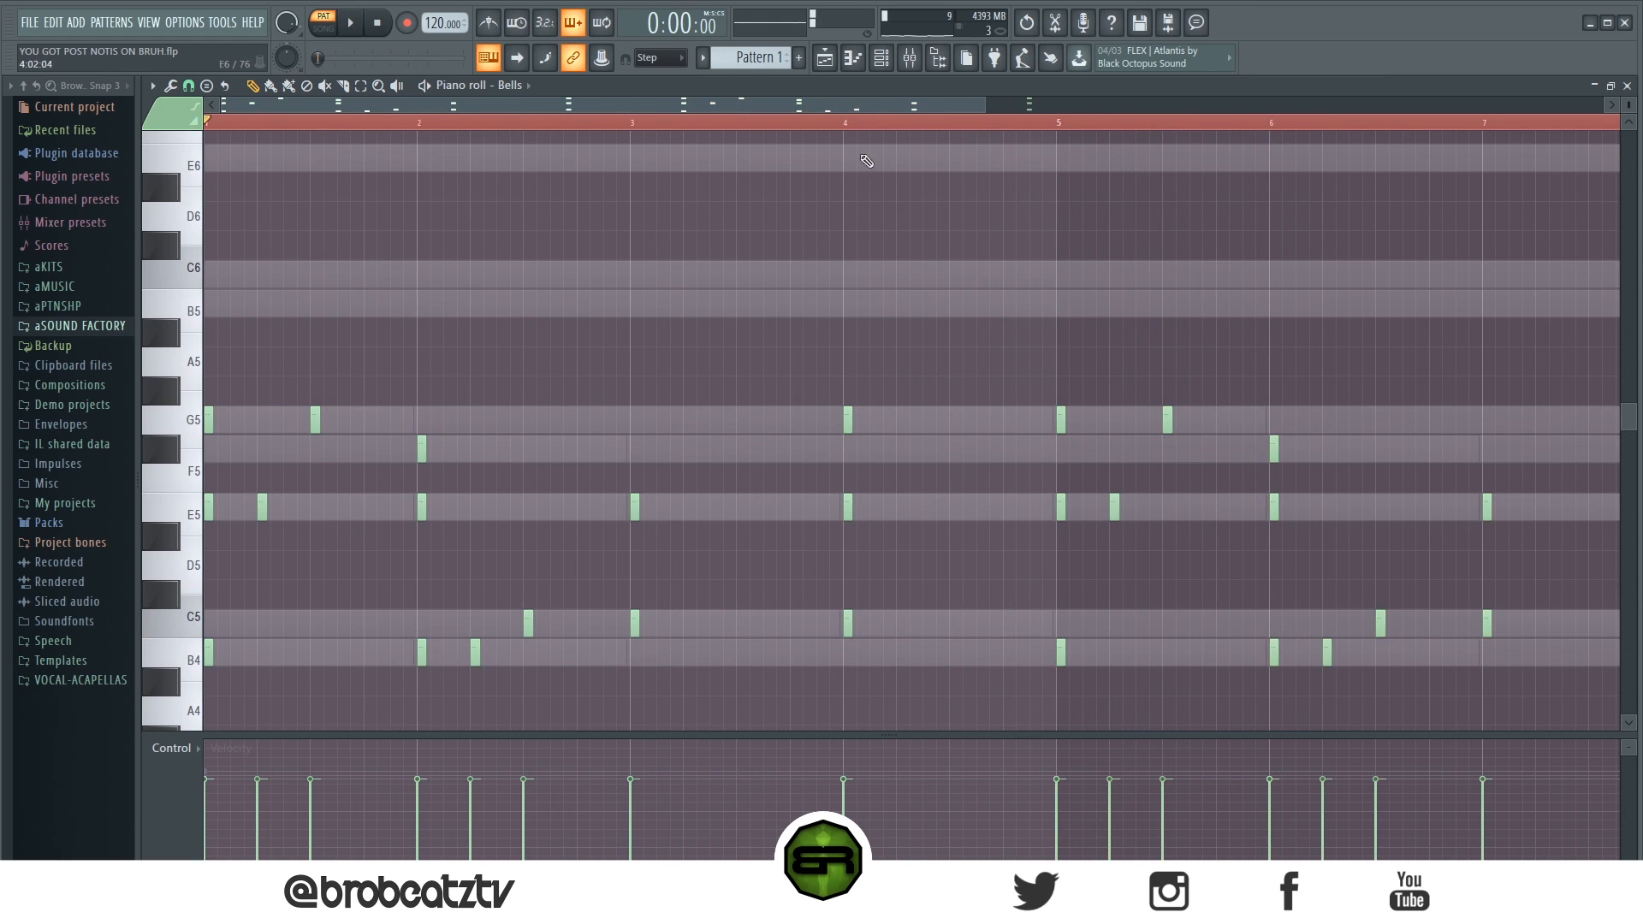
scroll(873, 136, "down", 3)
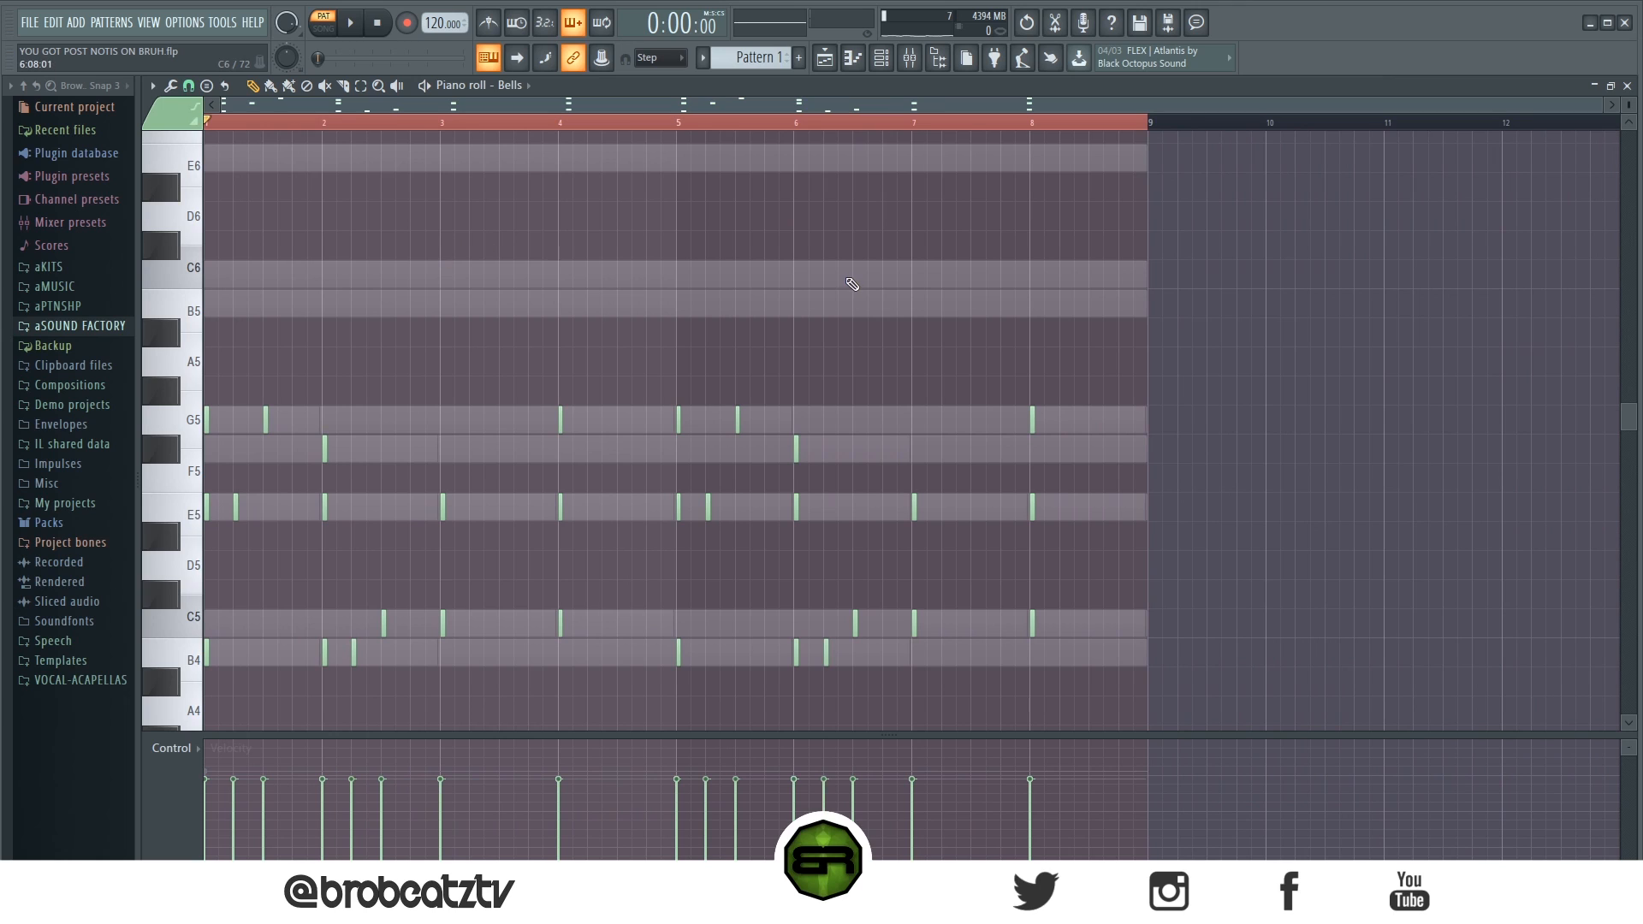
key("space")
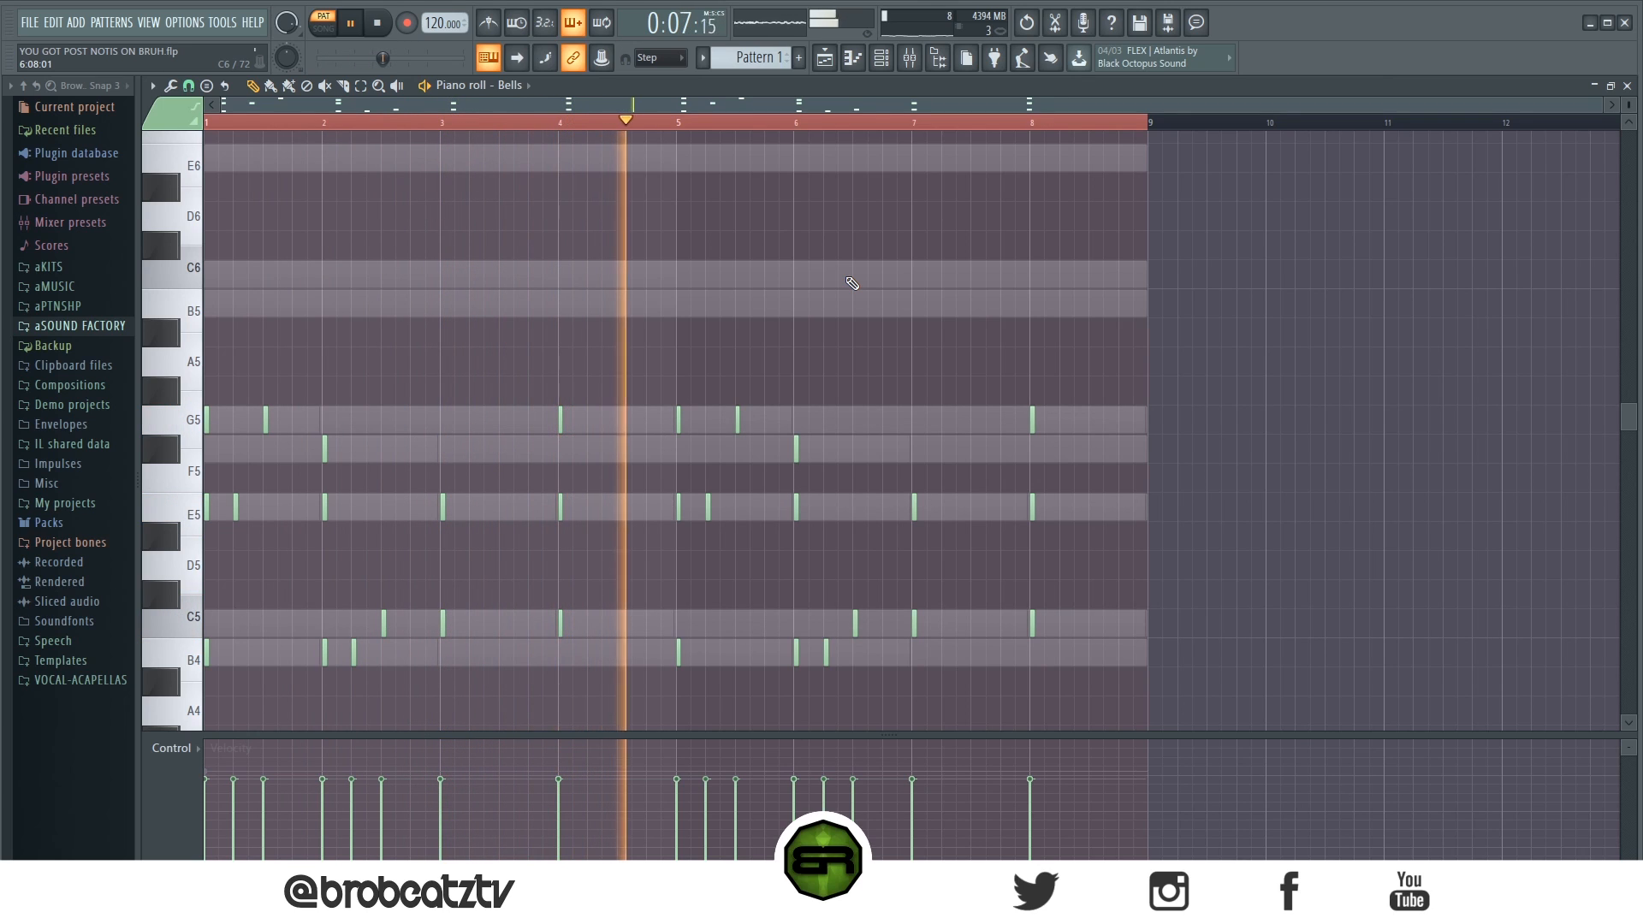
key("space")
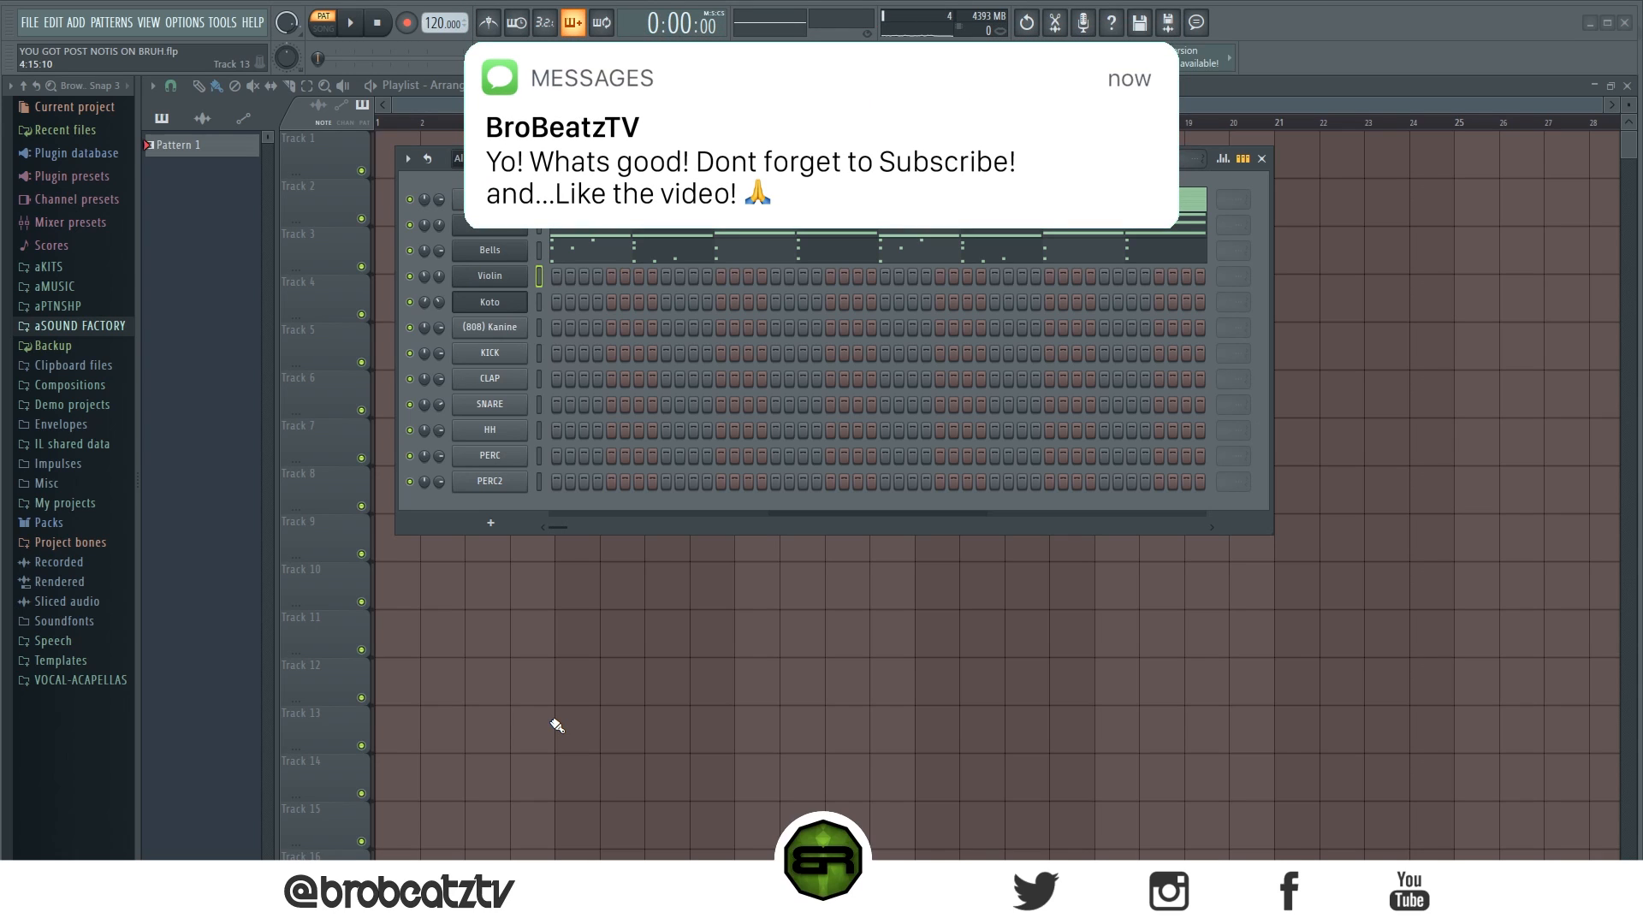
Open the piano roll of the Violin channel on the octave around C5.
right_click(497, 285)
left_click(552, 270)
right_click(496, 282)
left_click(597, 275)
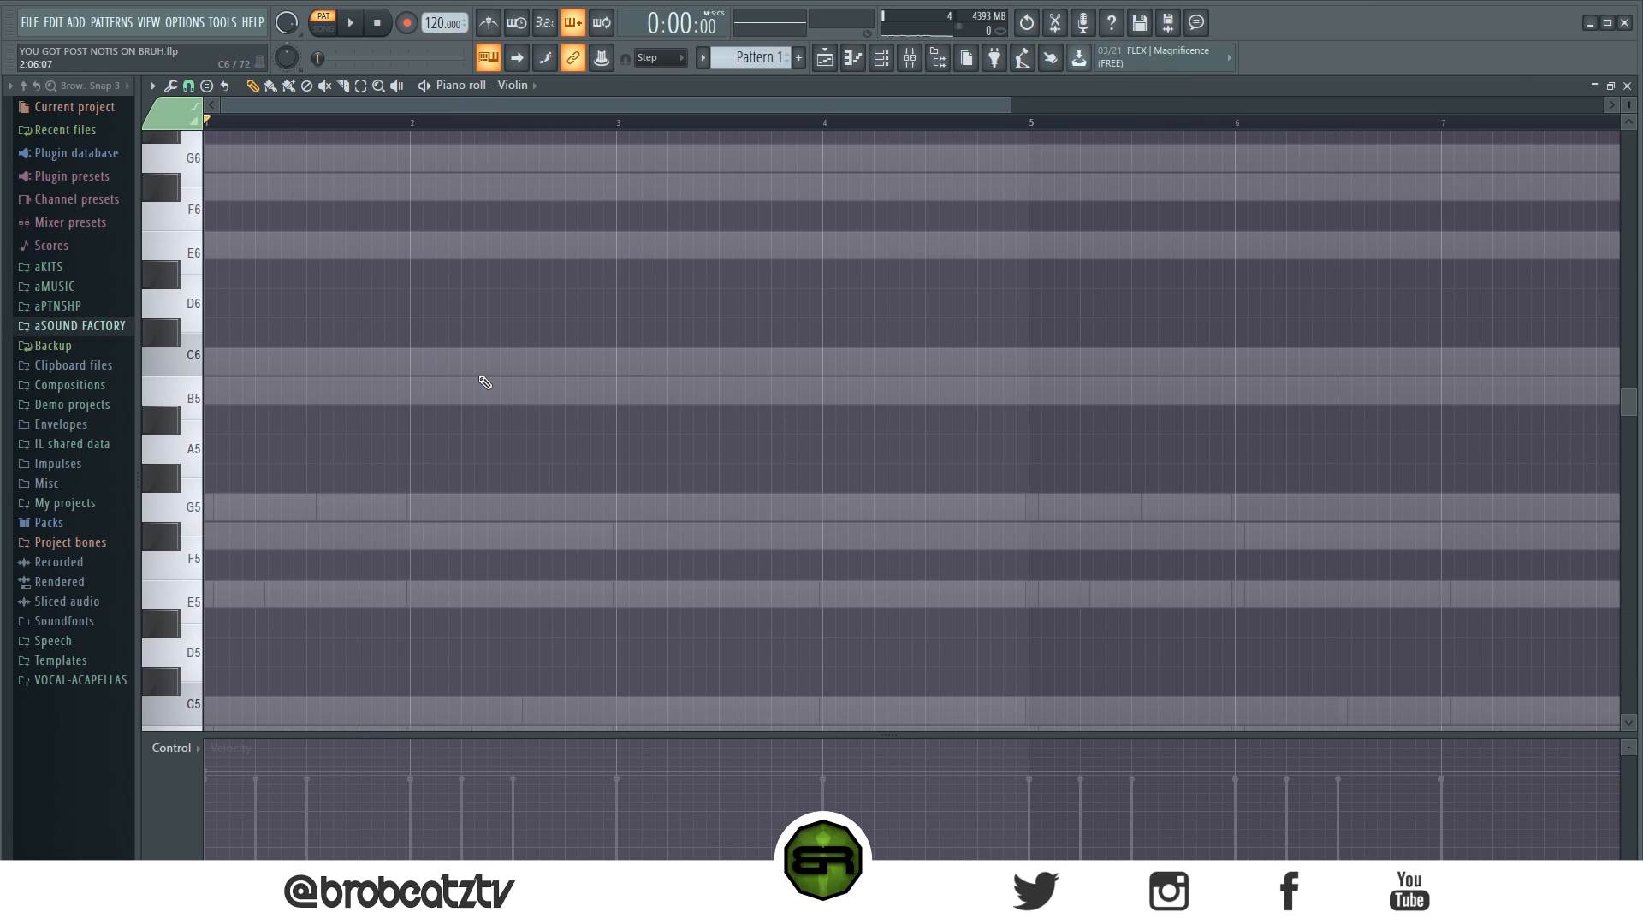
scroll(484, 383, "down", 3)
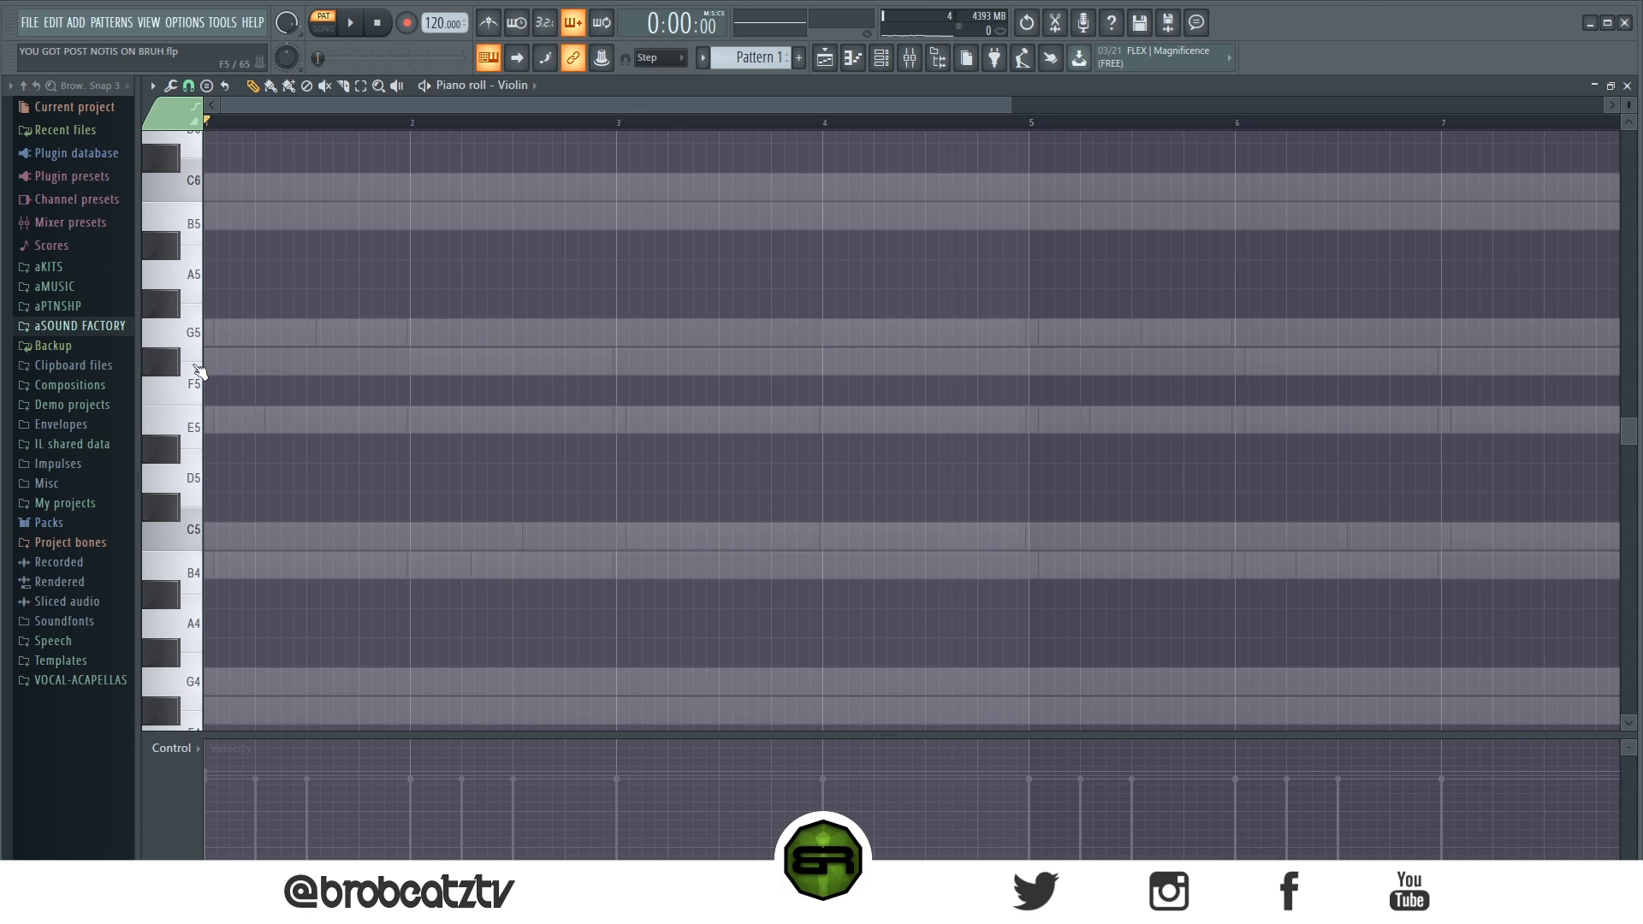
Turn on the metronome and play the pattern with the empty Violin piano roll open.
key("space")
key("space")
key("ctrl+m")
key("space")
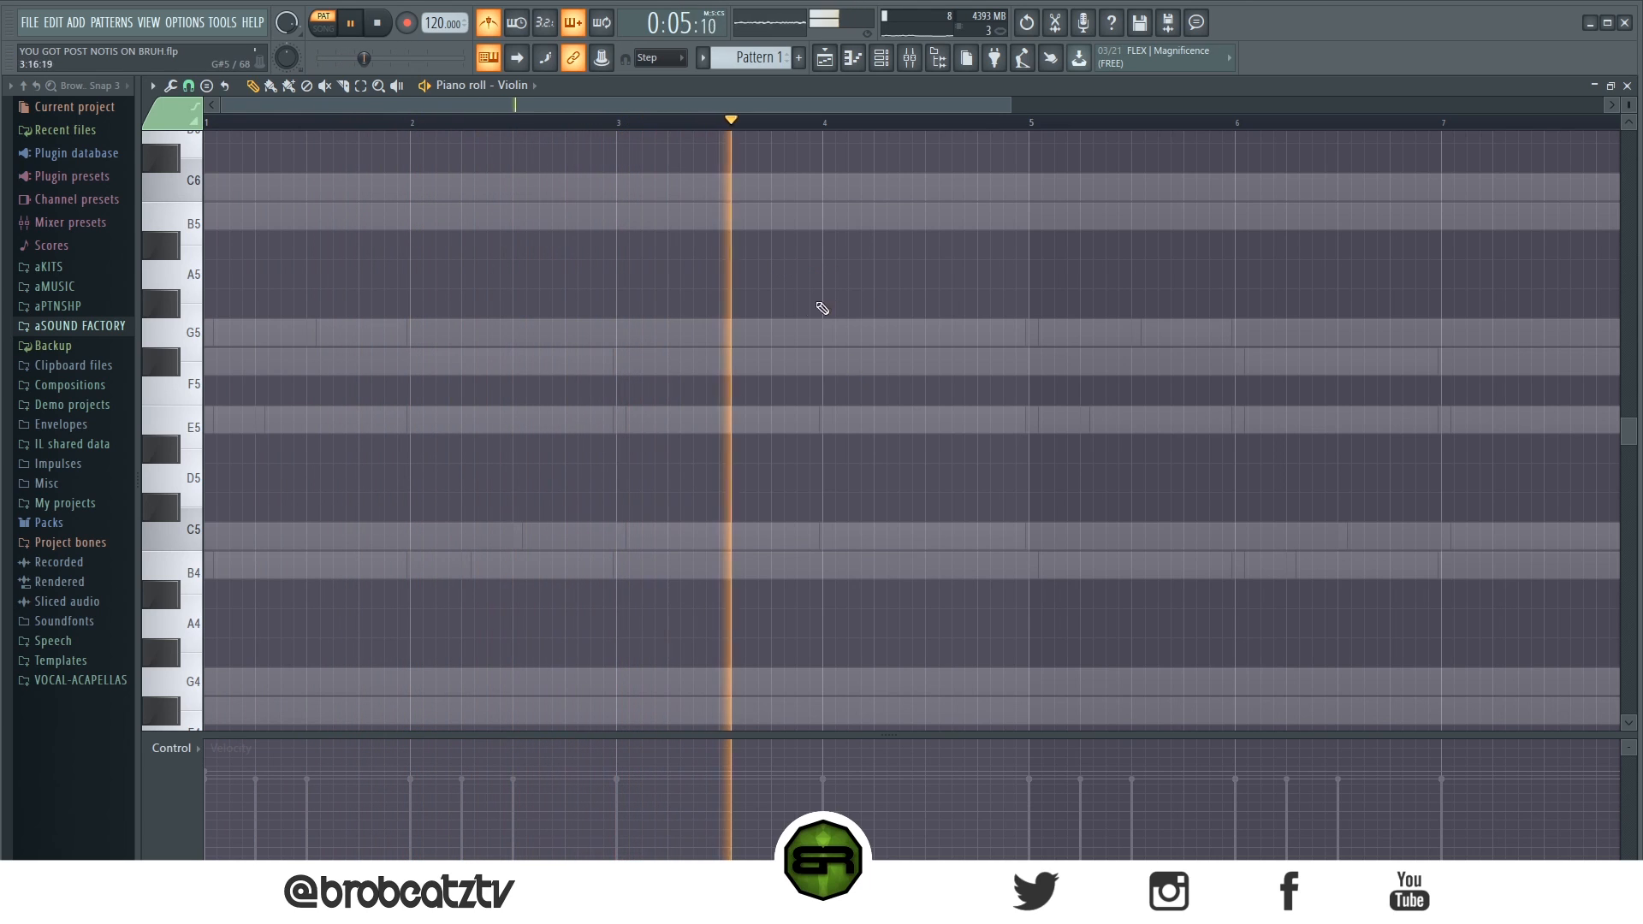
Place a short E5 note on beat 3 of bar 1 in the Violin part, deleting the extra one in bar 3.
key("space")
left_click(728, 361)
left_click(316, 361)
key("ctrl+a")
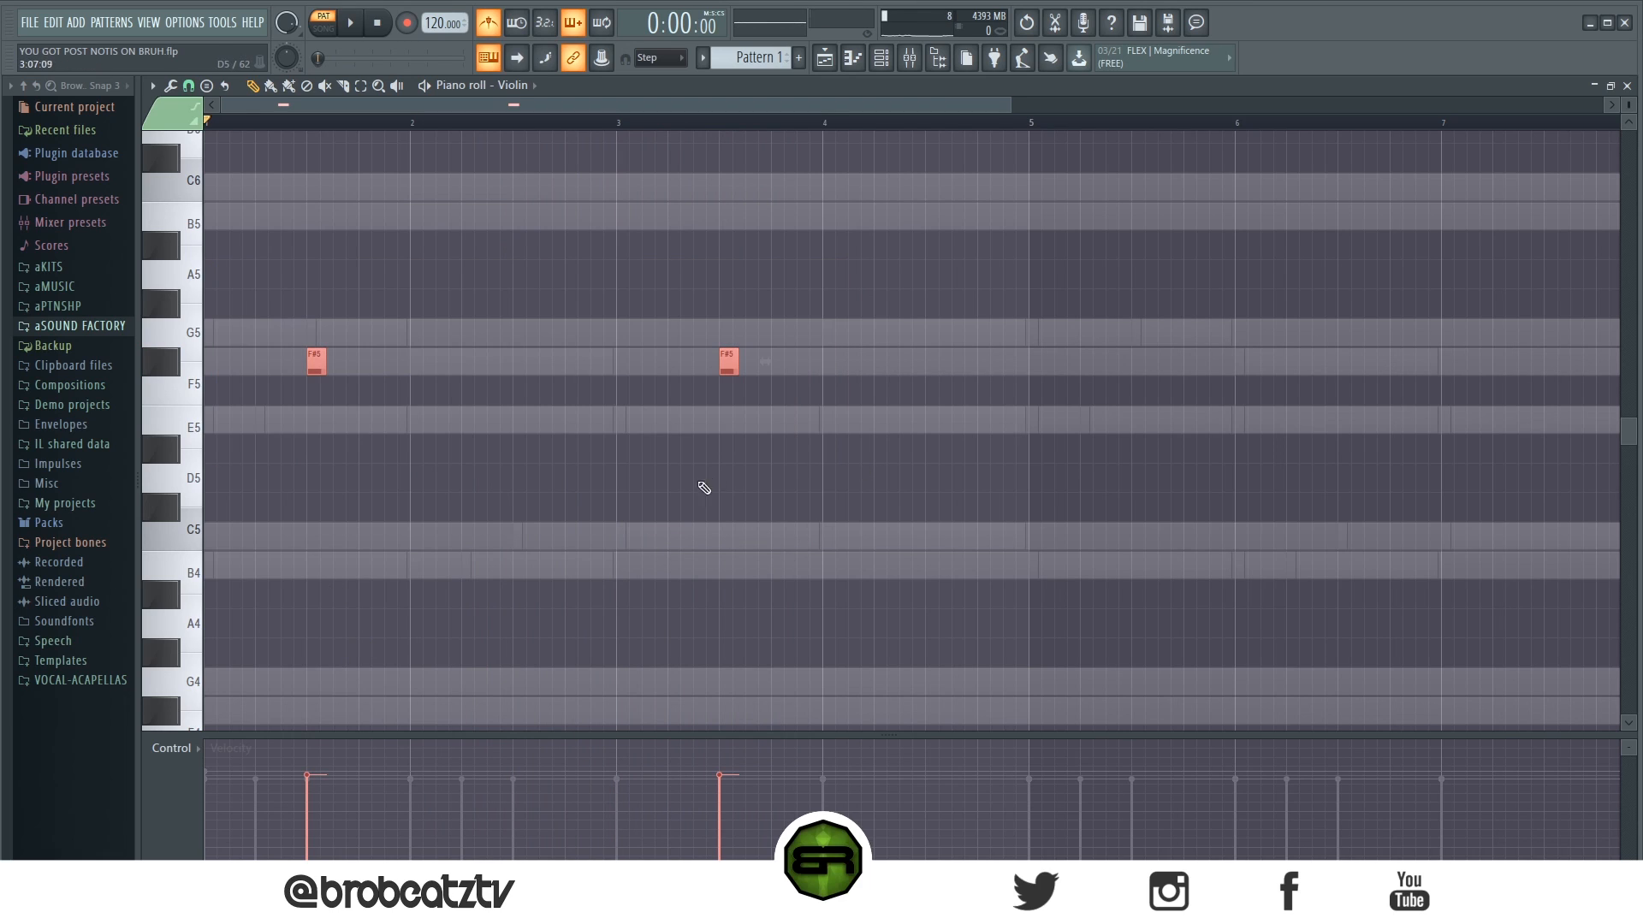
left_click_drag(316, 361, 316, 420)
left_click(342, 453)
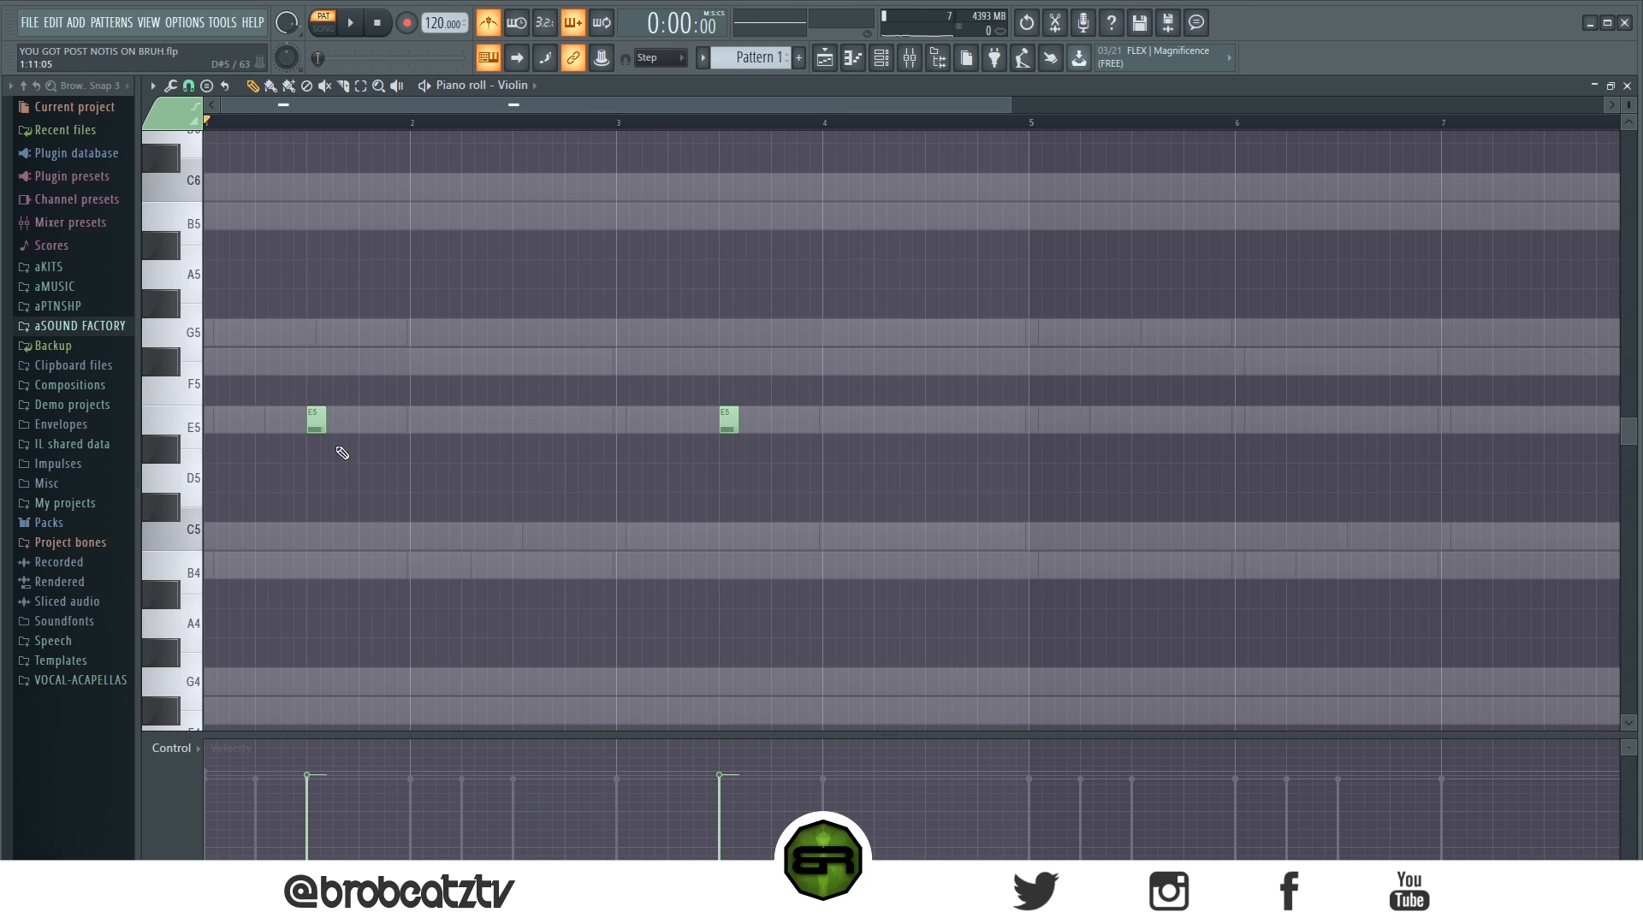
right_click(730, 428)
Continue the bar 1 phrase with short F#5 and G5 notes and a B5 held from beat 4 into bar 2, and play it back.
left_click_drag(1014, 105, 694, 230)
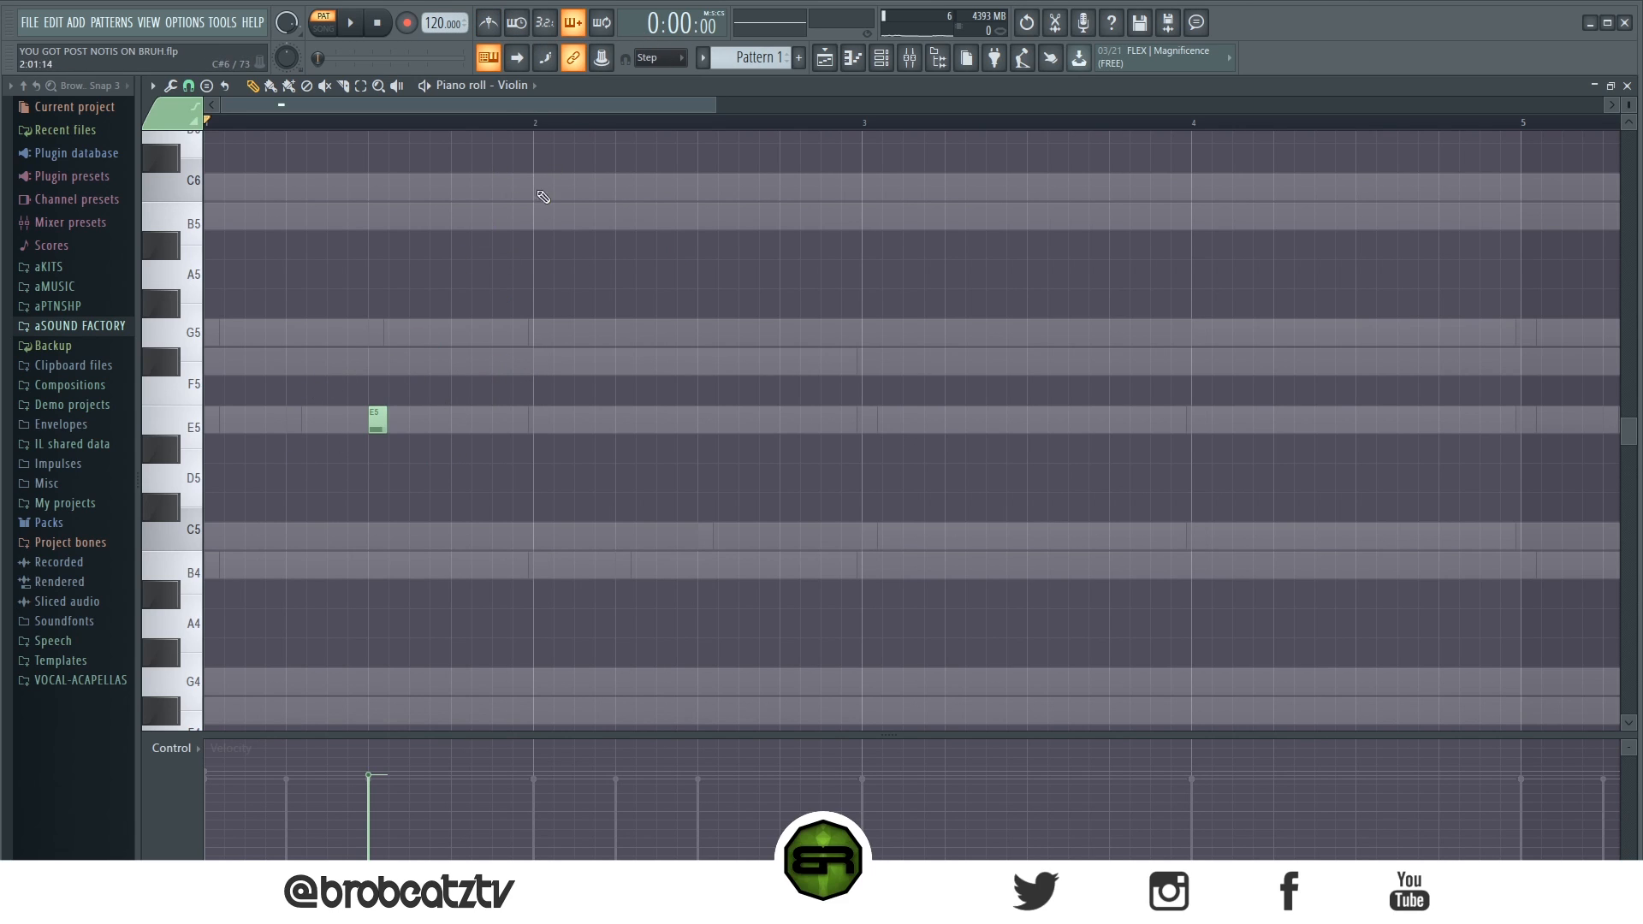
left_click(398, 360)
left_click(419, 333)
left_click(464, 216)
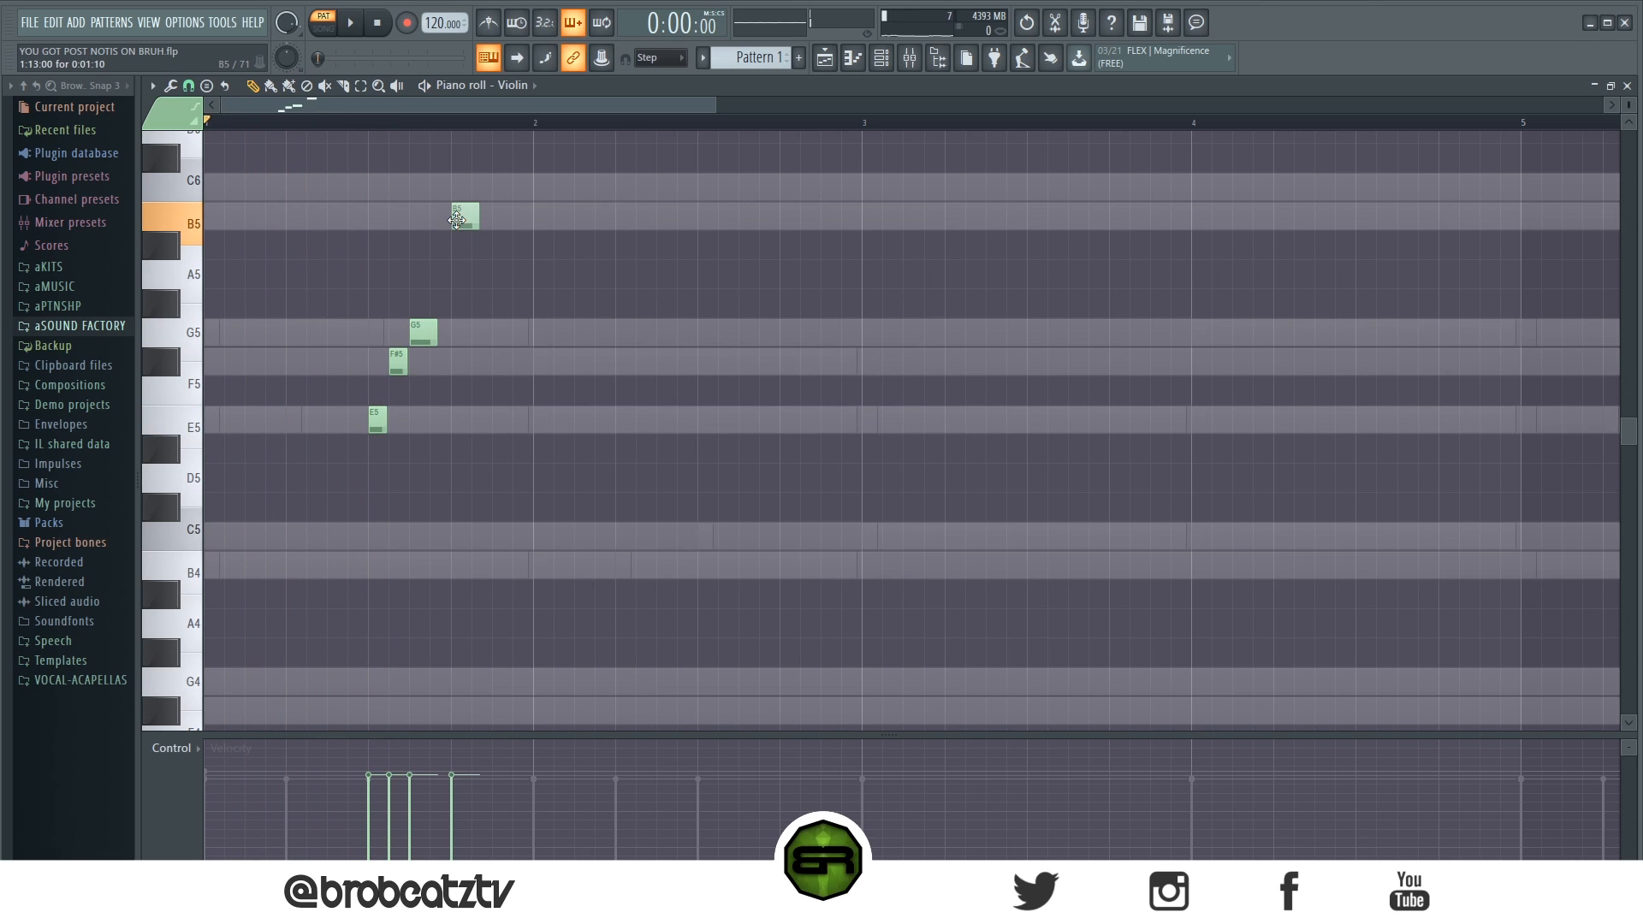
left_click_drag(479, 218, 667, 220)
key("space")
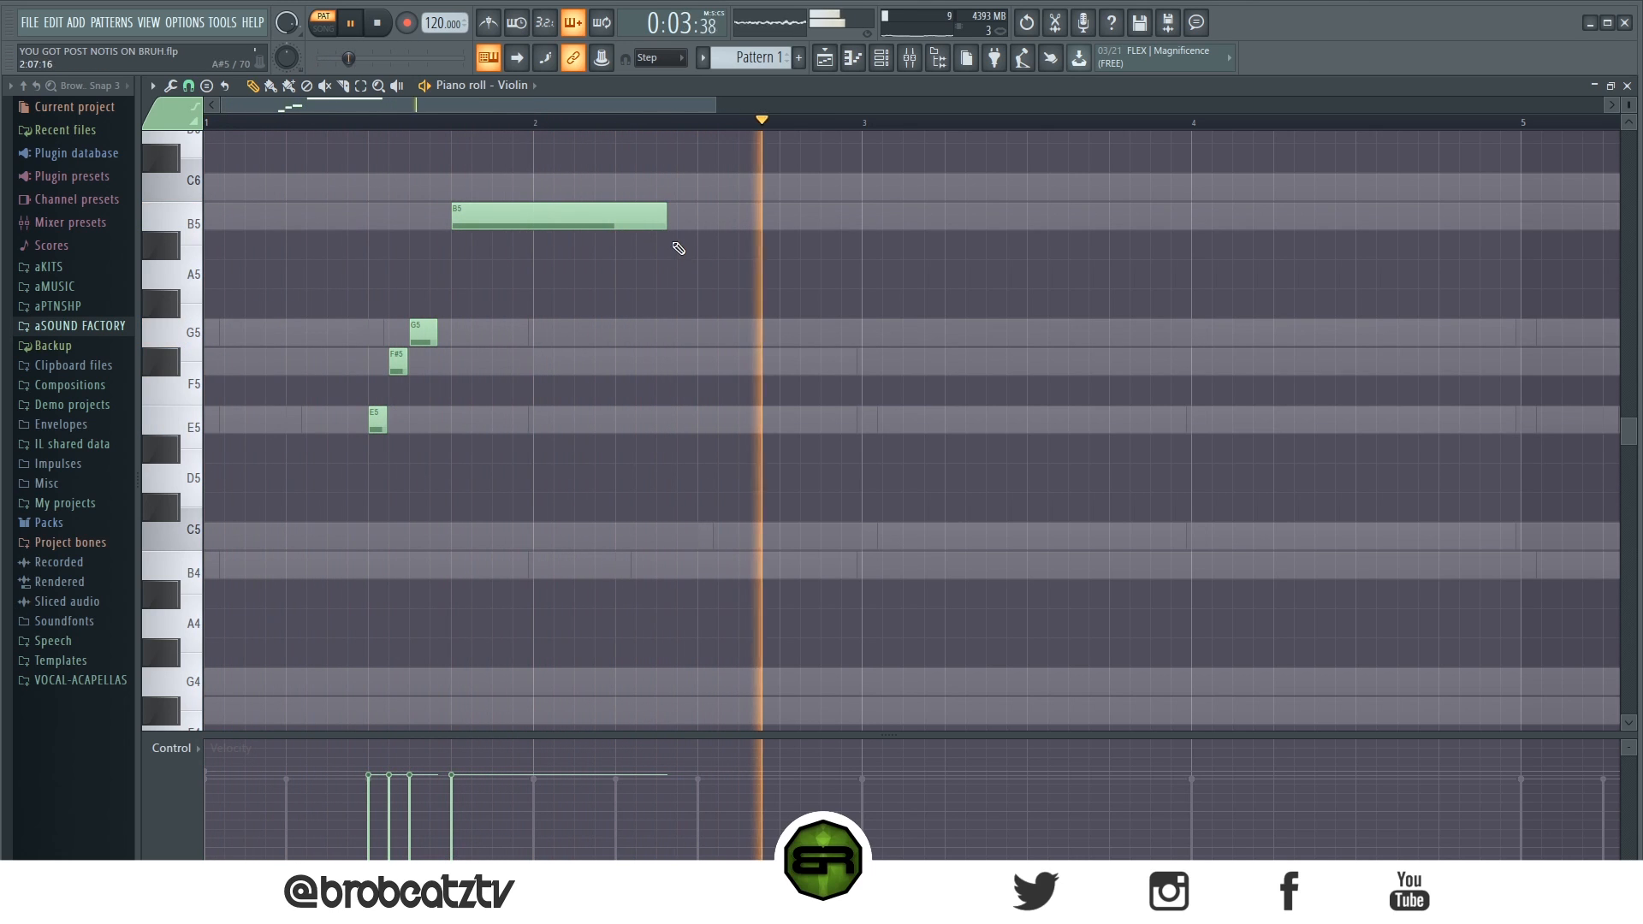
scroll(1036, 329, "up", 3)
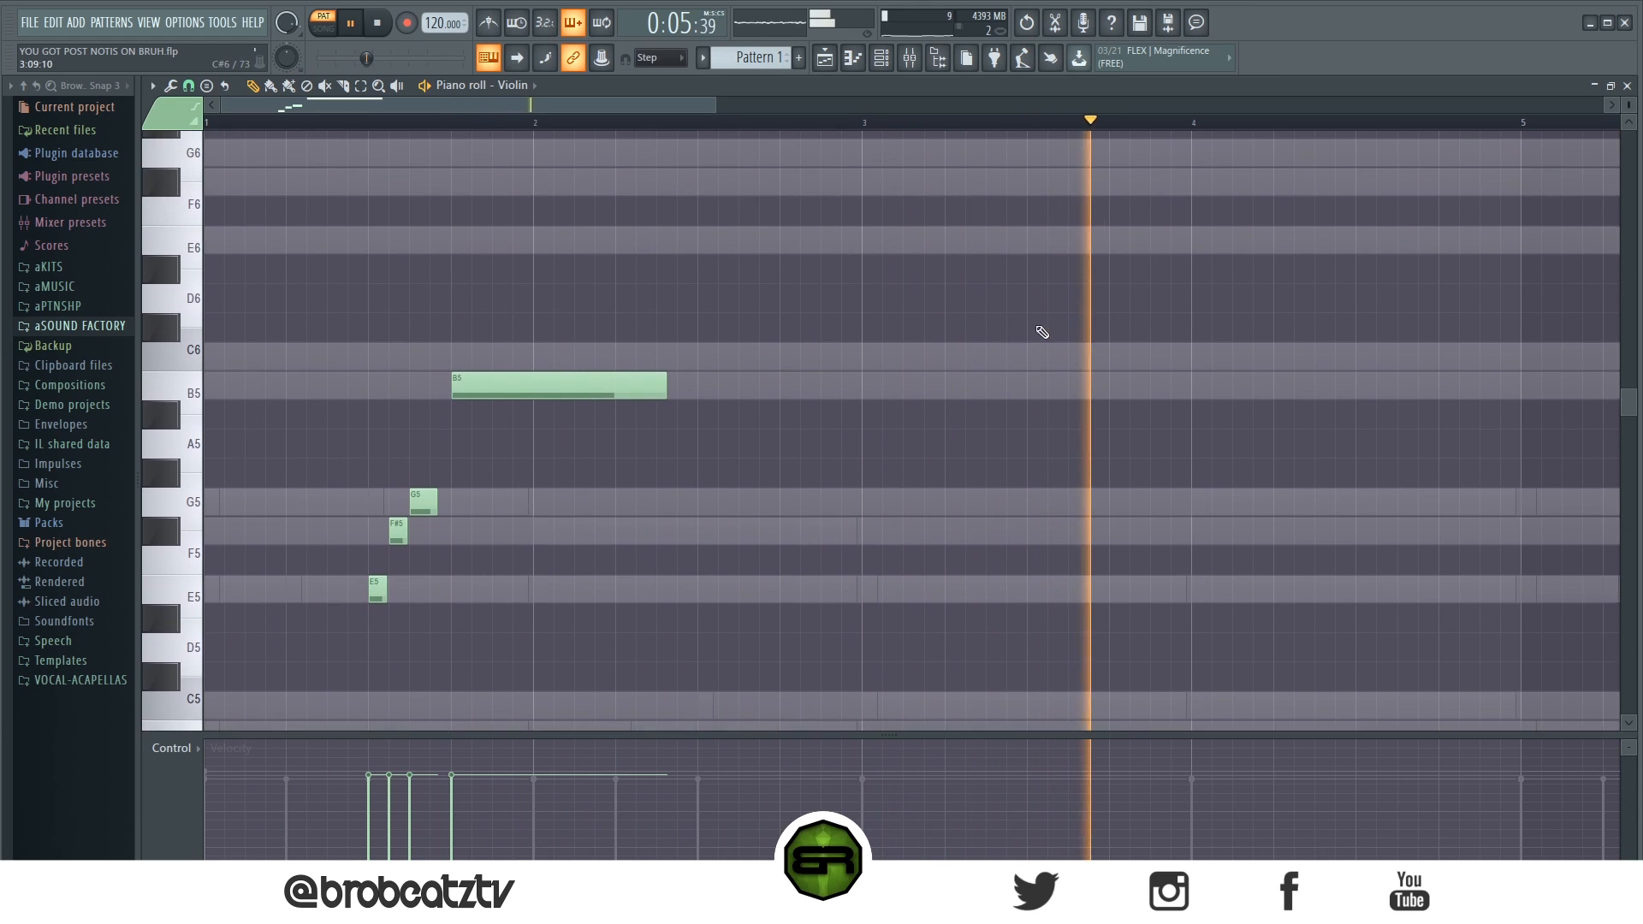
key("space")
Add three short consecutive notes B5, C6 and B5 starting on beat 3 of bar 3.
left_click_drag(666, 99, 721, 111)
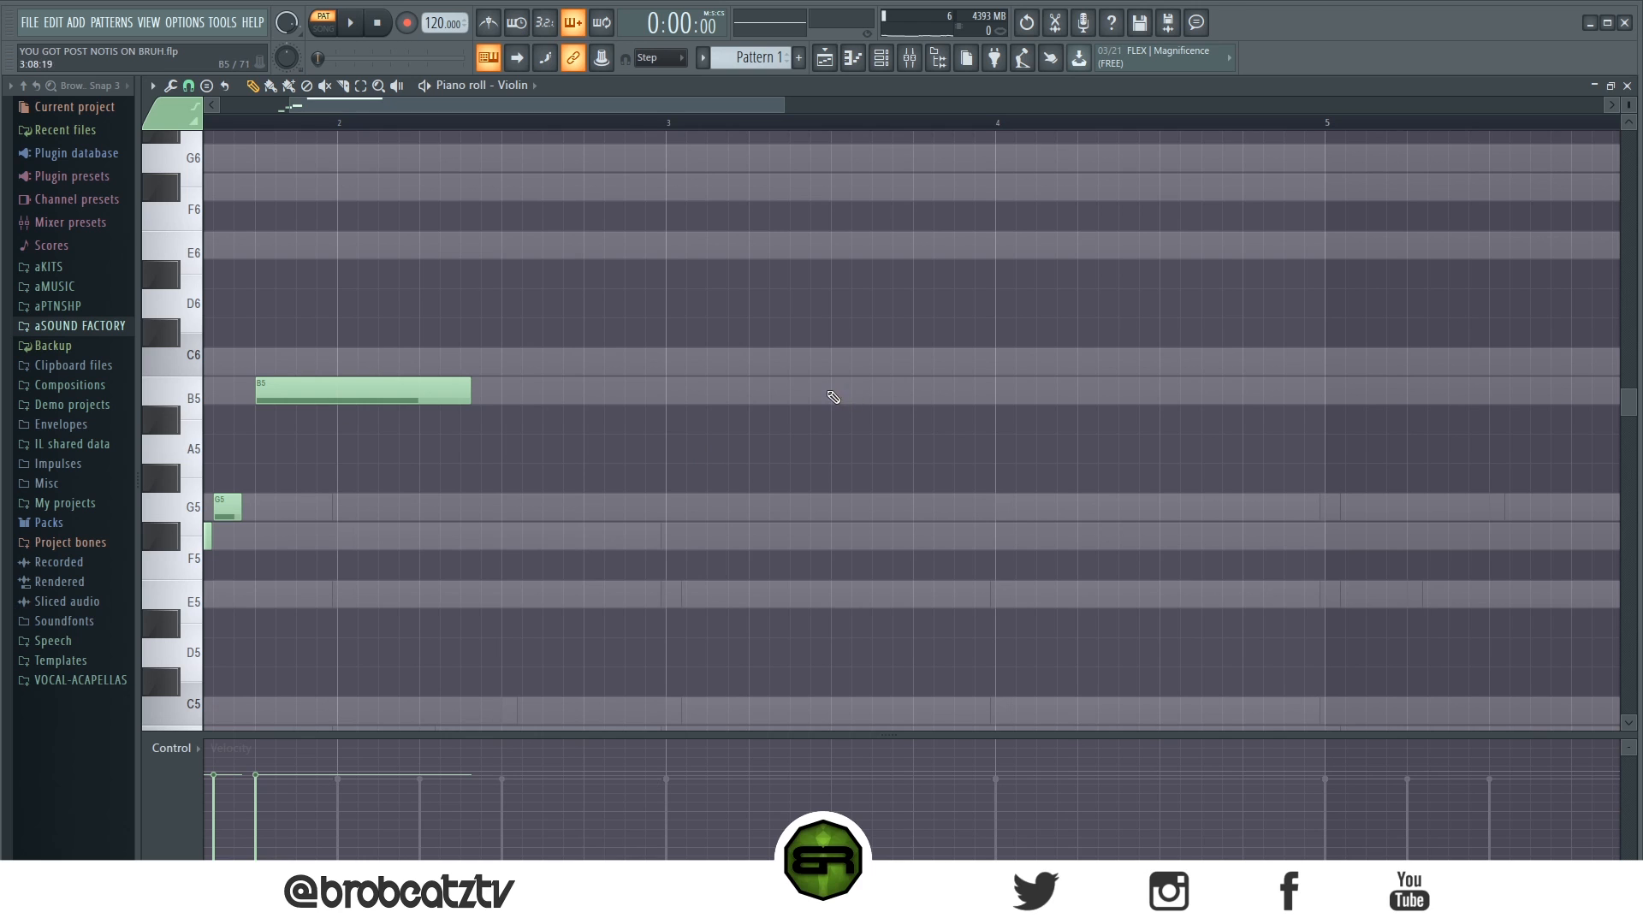
left_click_drag(325, 104, 267, 107)
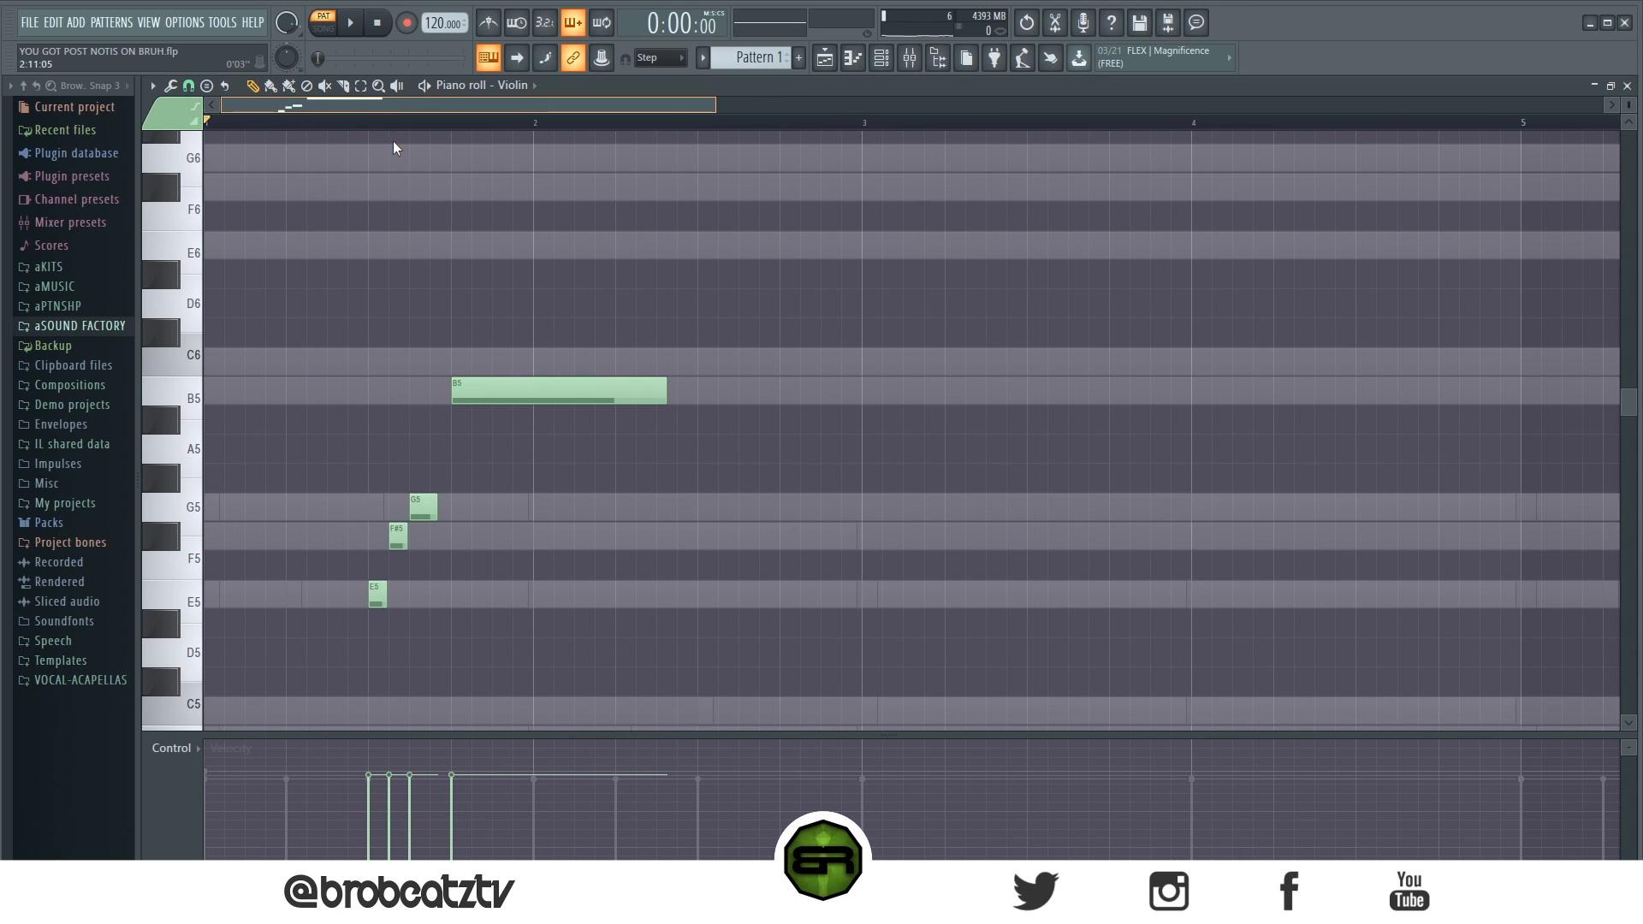
scroll(687, 172, "right", 5)
scroll(605, 176, "left", 3)
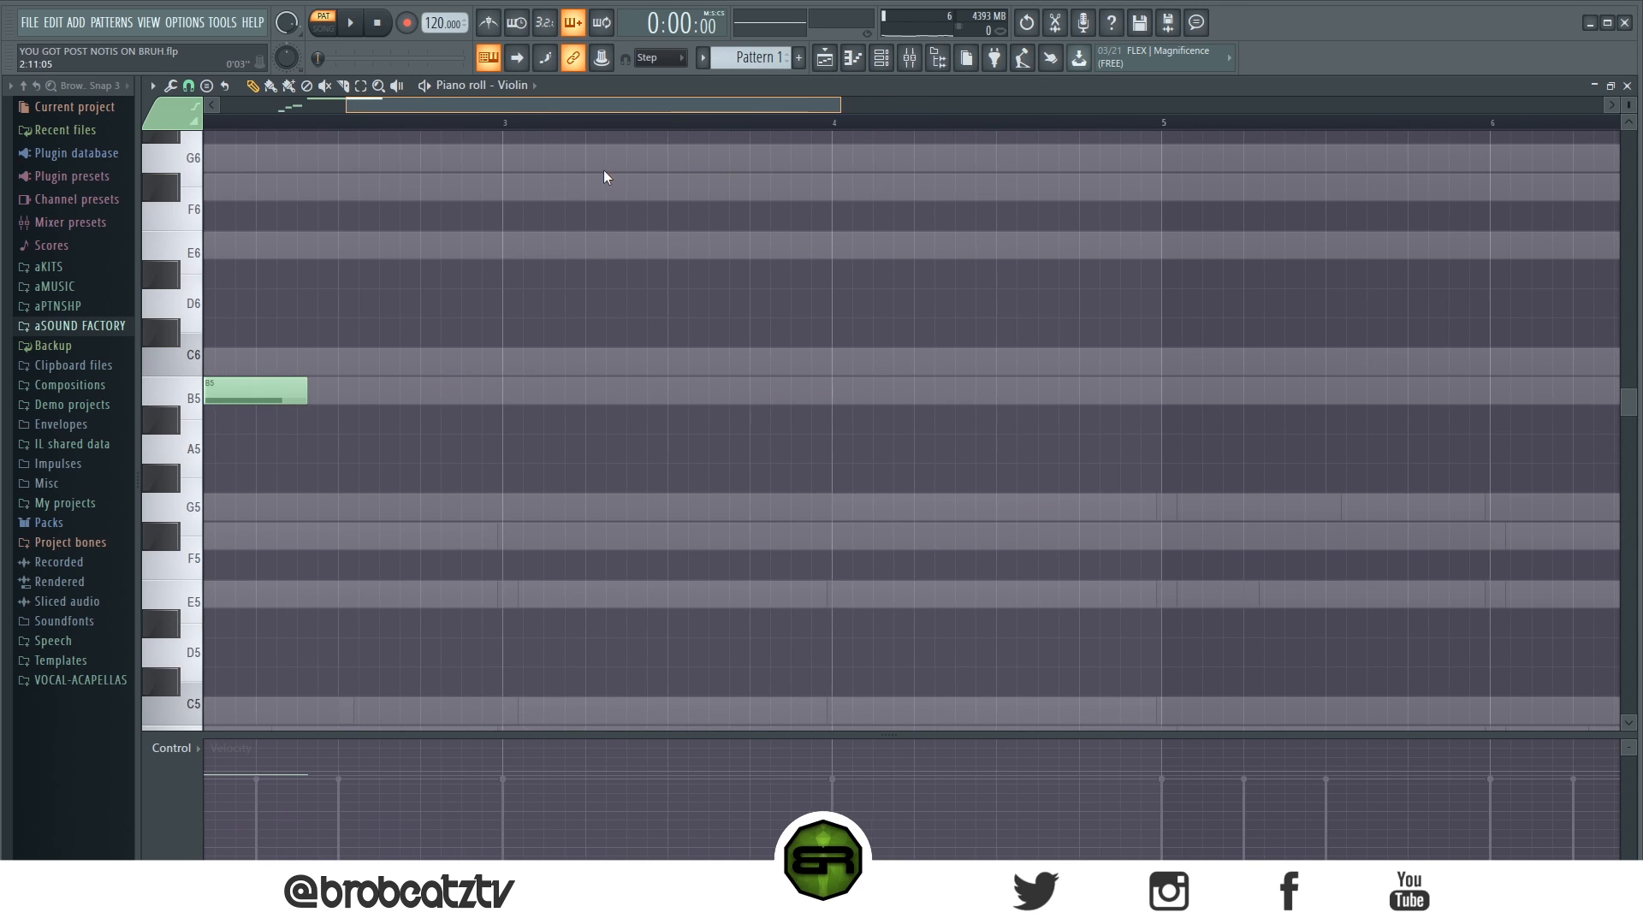
left_click(815, 394)
left_click_drag(1021, 392, 837, 406)
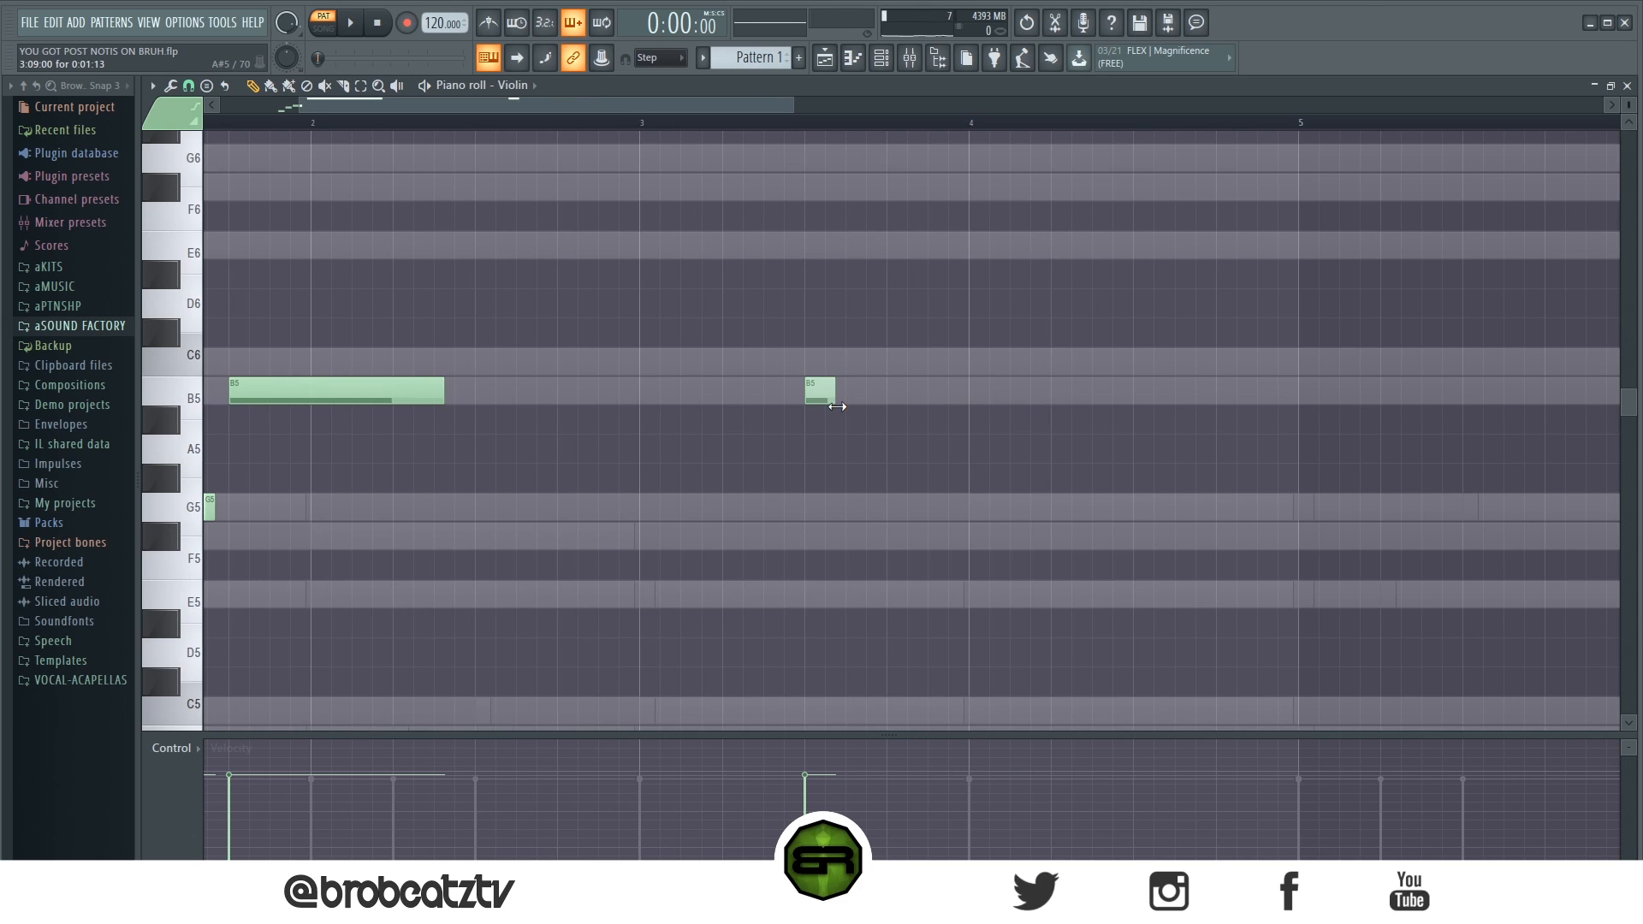
left_click(832, 361)
left_click(854, 392)
left_click(854, 394)
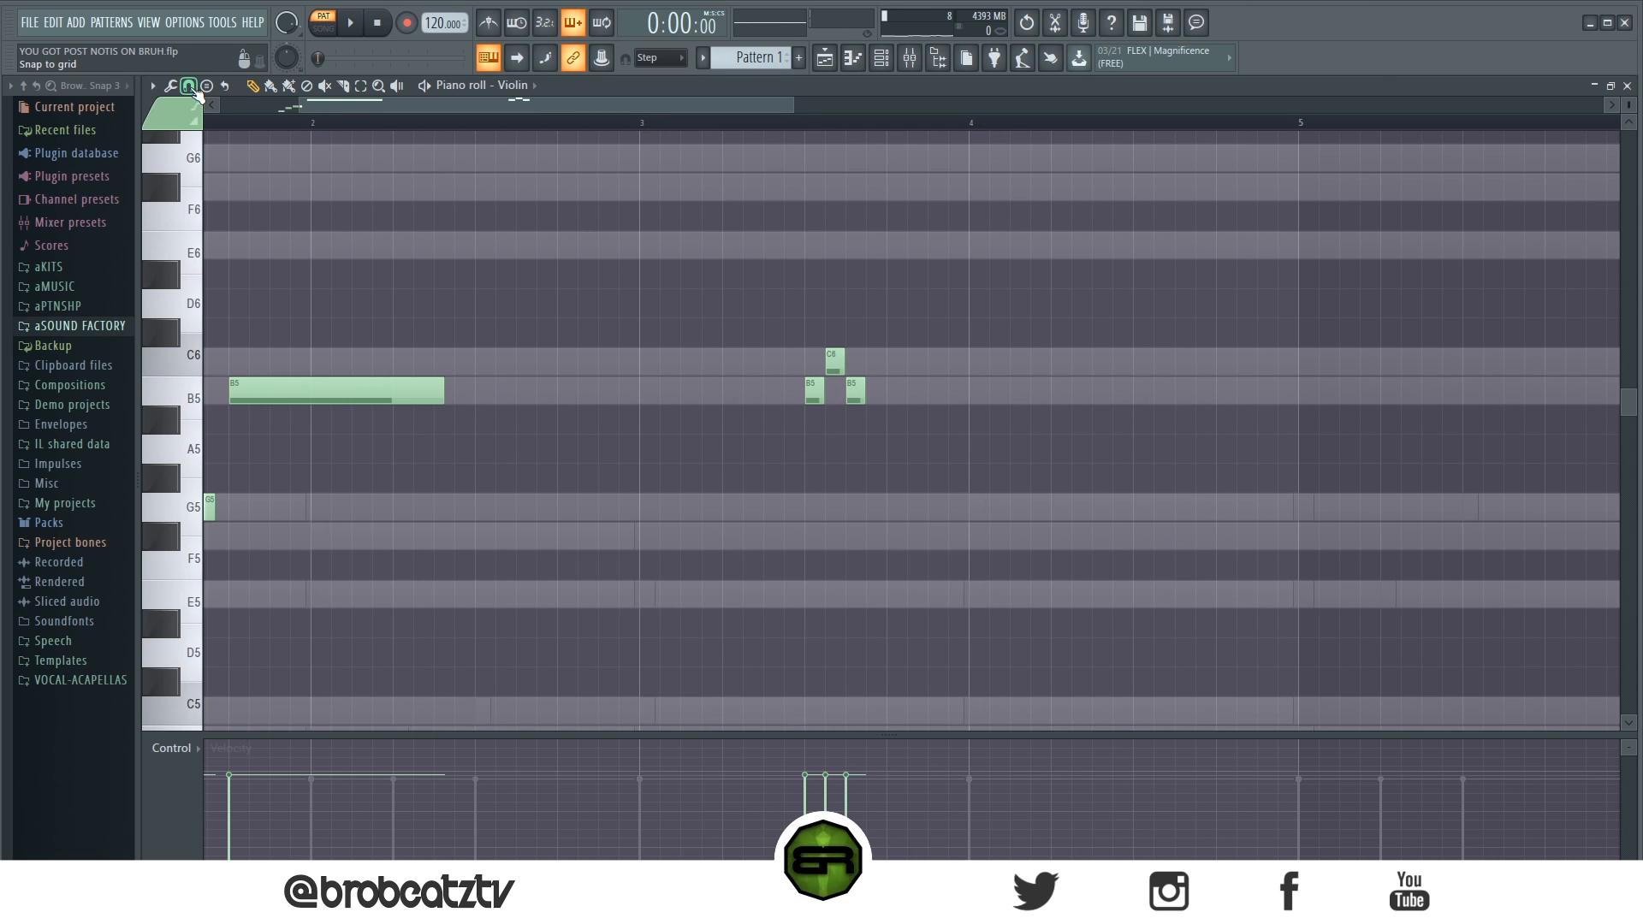
Set the grid snap to 1/2 step and move the last B5 of bar 3 half a step later, lengthening it slightly.
left_click(189, 86)
left_click(219, 233)
left_click_drag(854, 398, 880, 400)
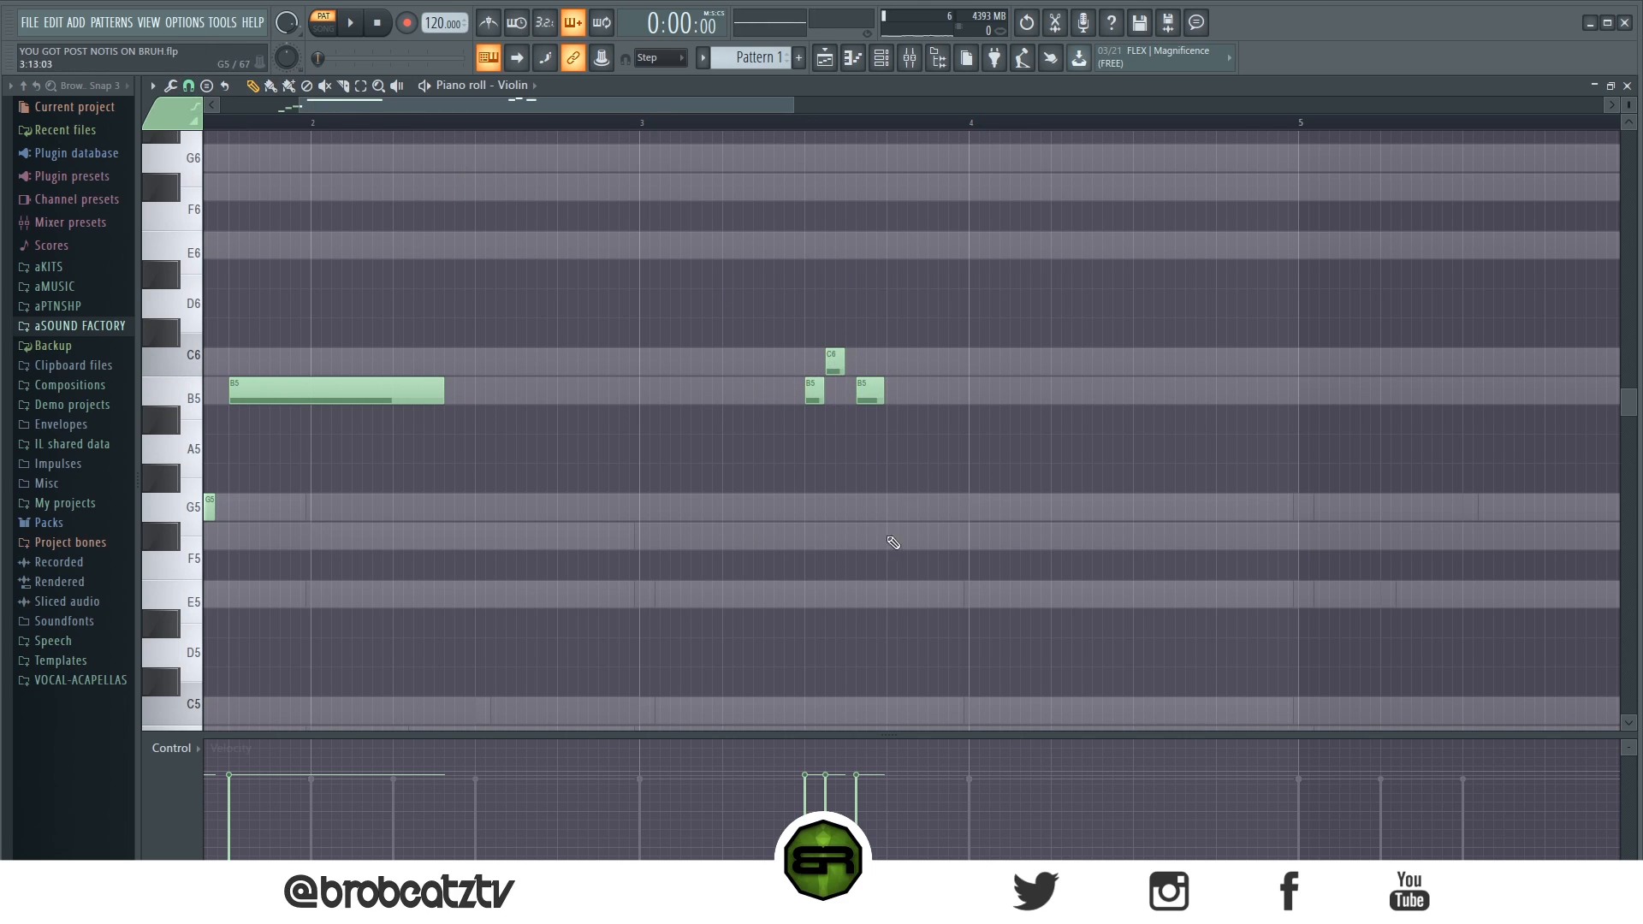
Add a G5 note held from beat 4 of bar 3 into bar 4 while the pattern plays.
key("space")
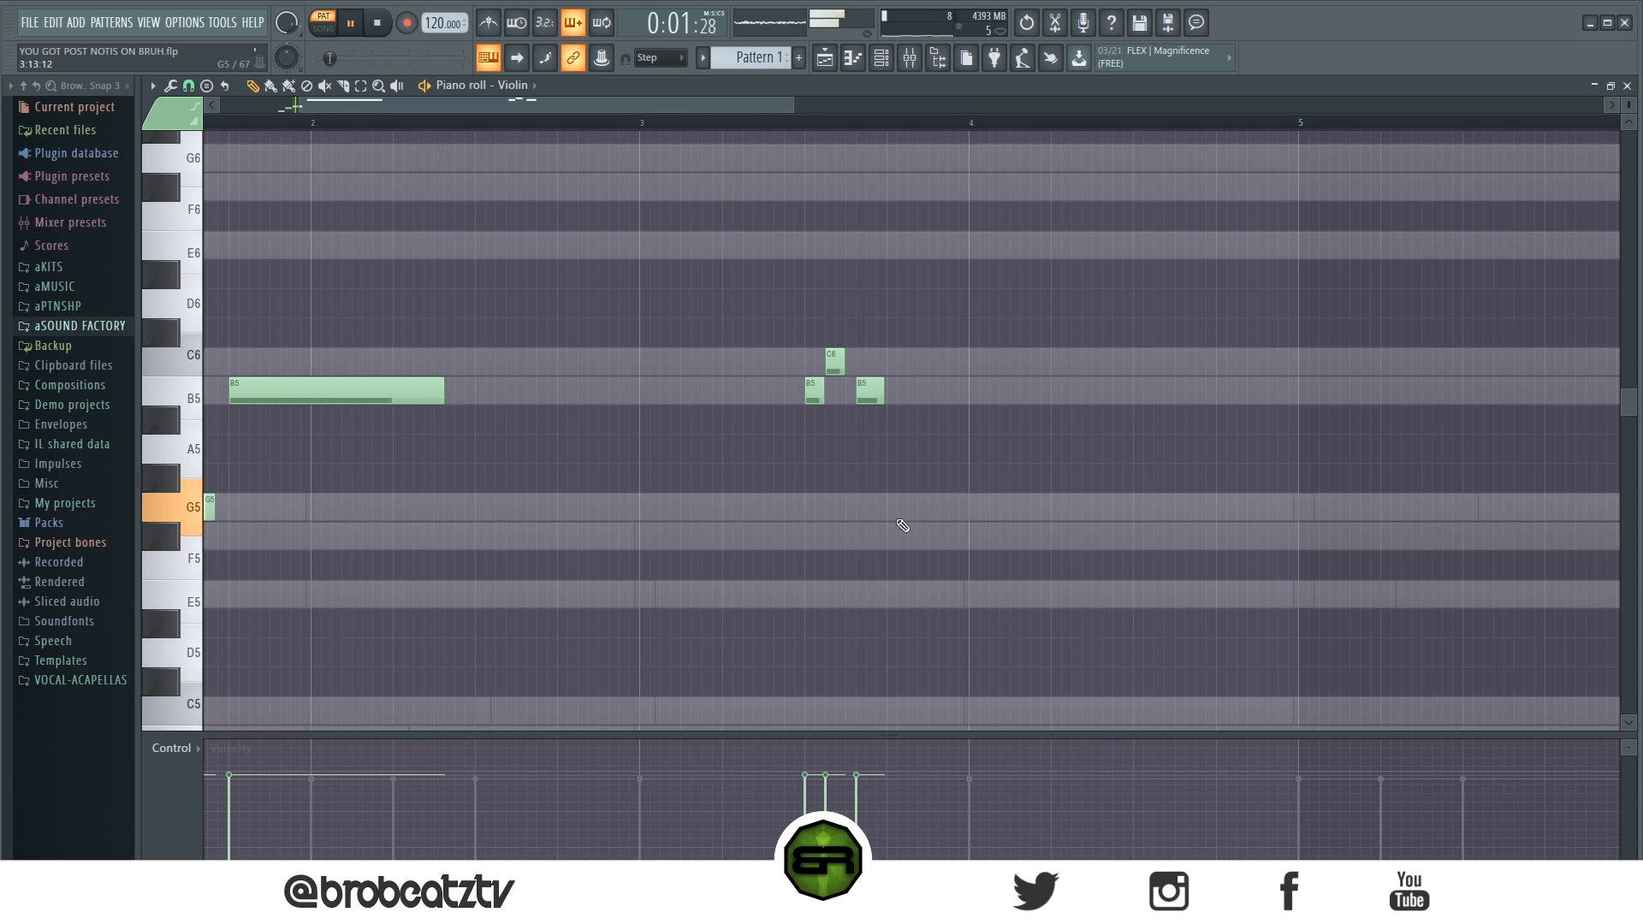
left_click_drag(890, 508, 1096, 512)
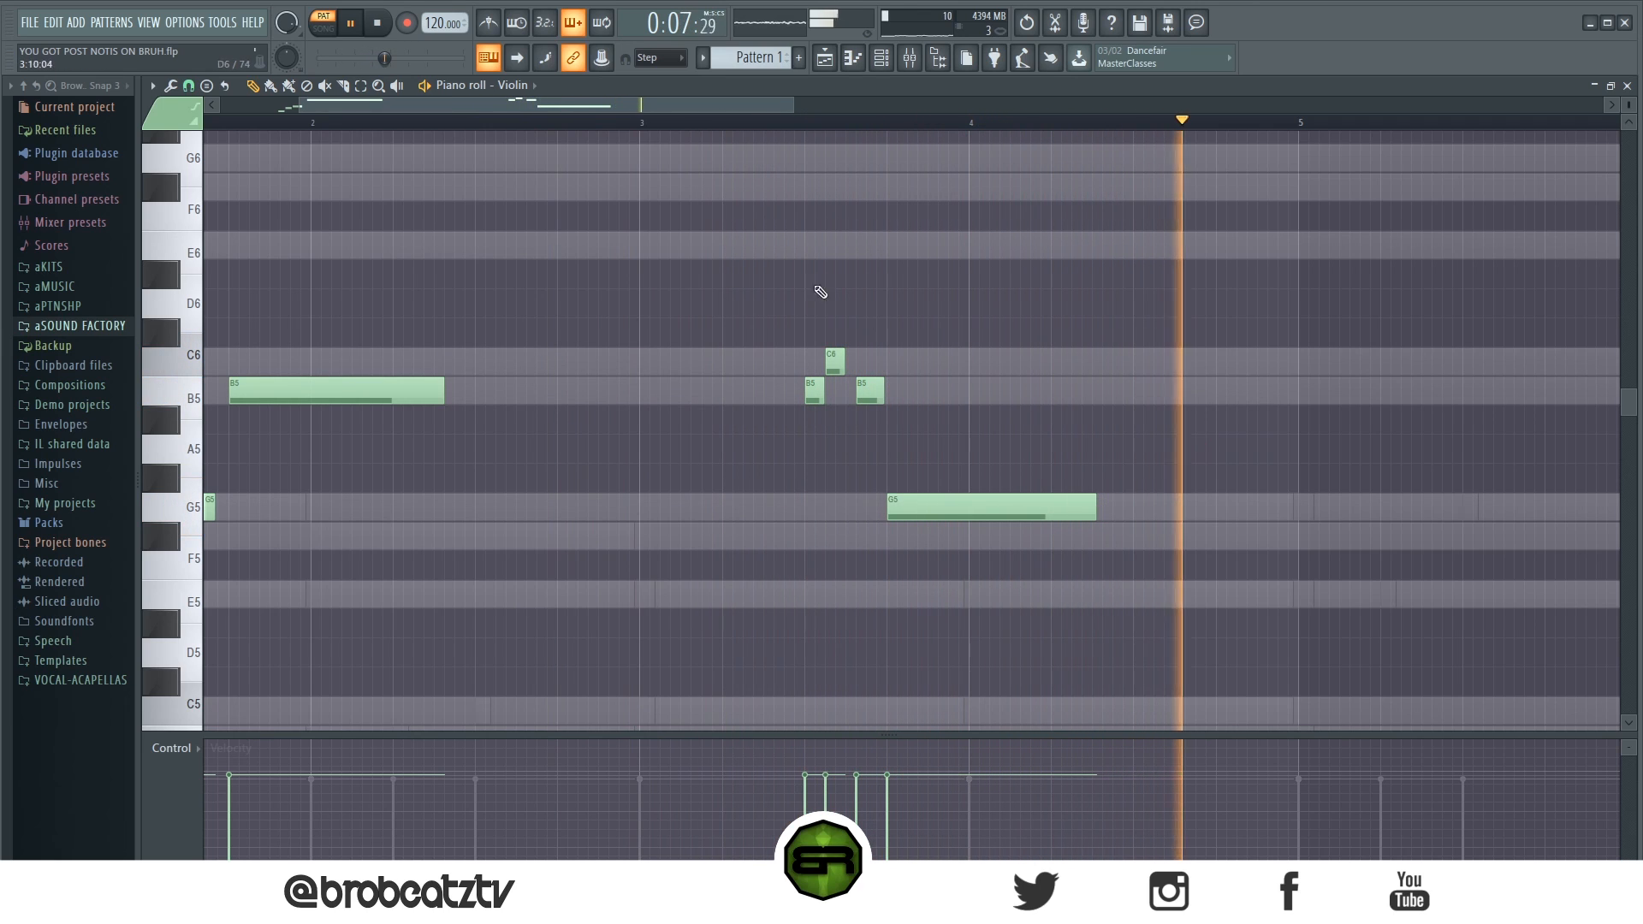
key("space")
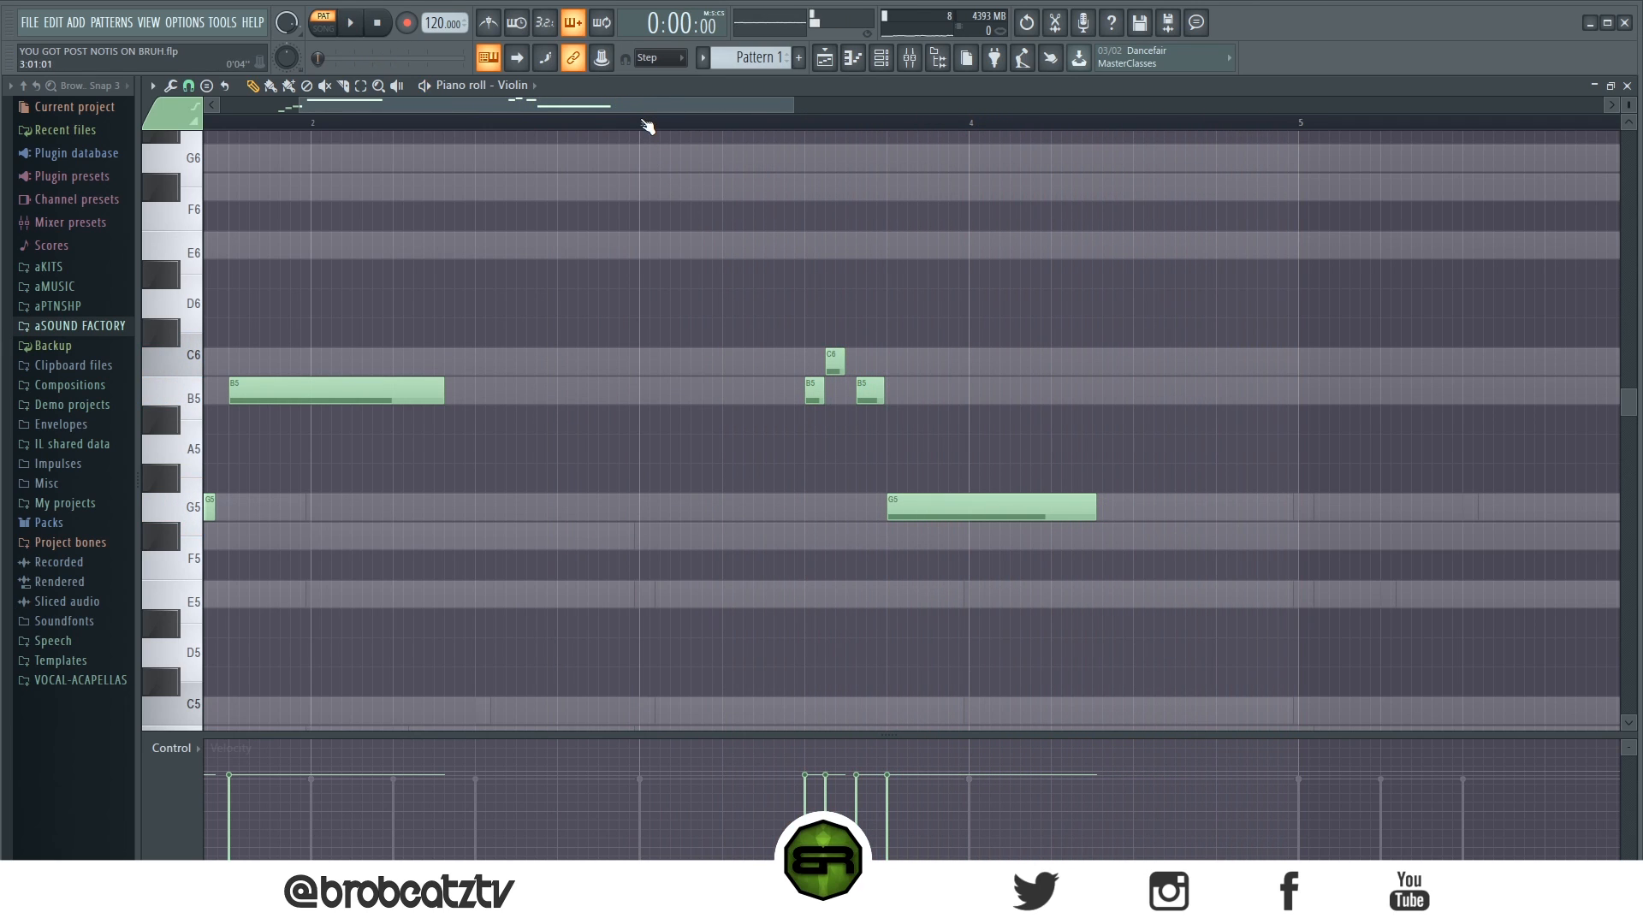
Play the pattern back and place a short E5 note on beat 3 of bar 5.
scroll(648, 127, "down", 3)
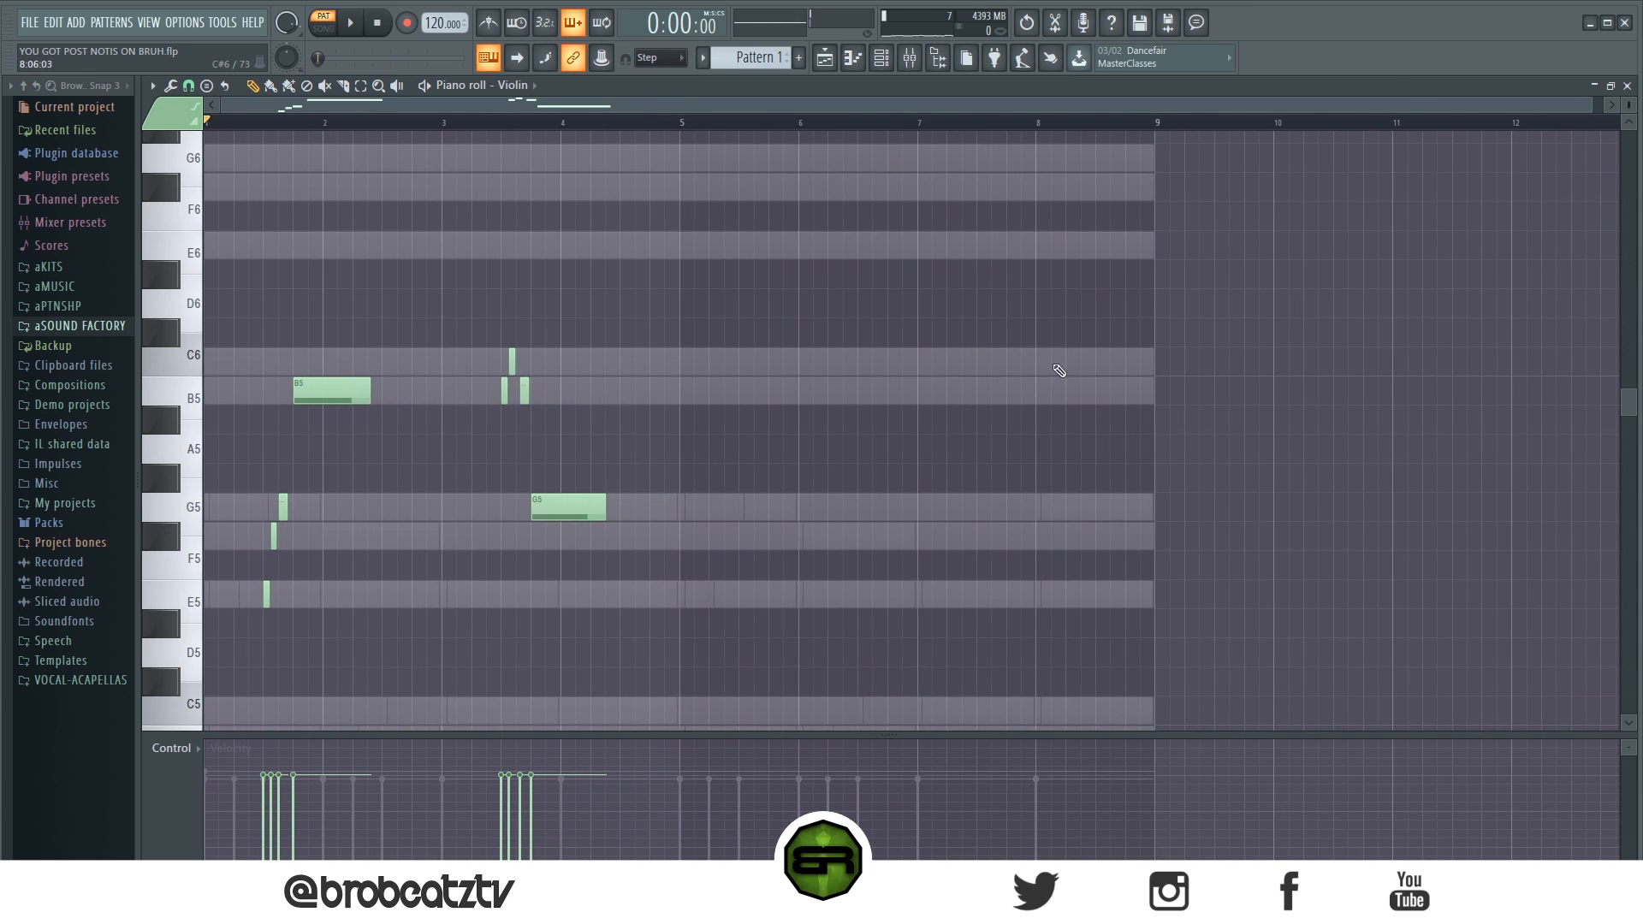
left_click_drag(778, 261, 743, 533)
scroll(799, 195, "up", 2)
scroll(410, 248, "down", 4)
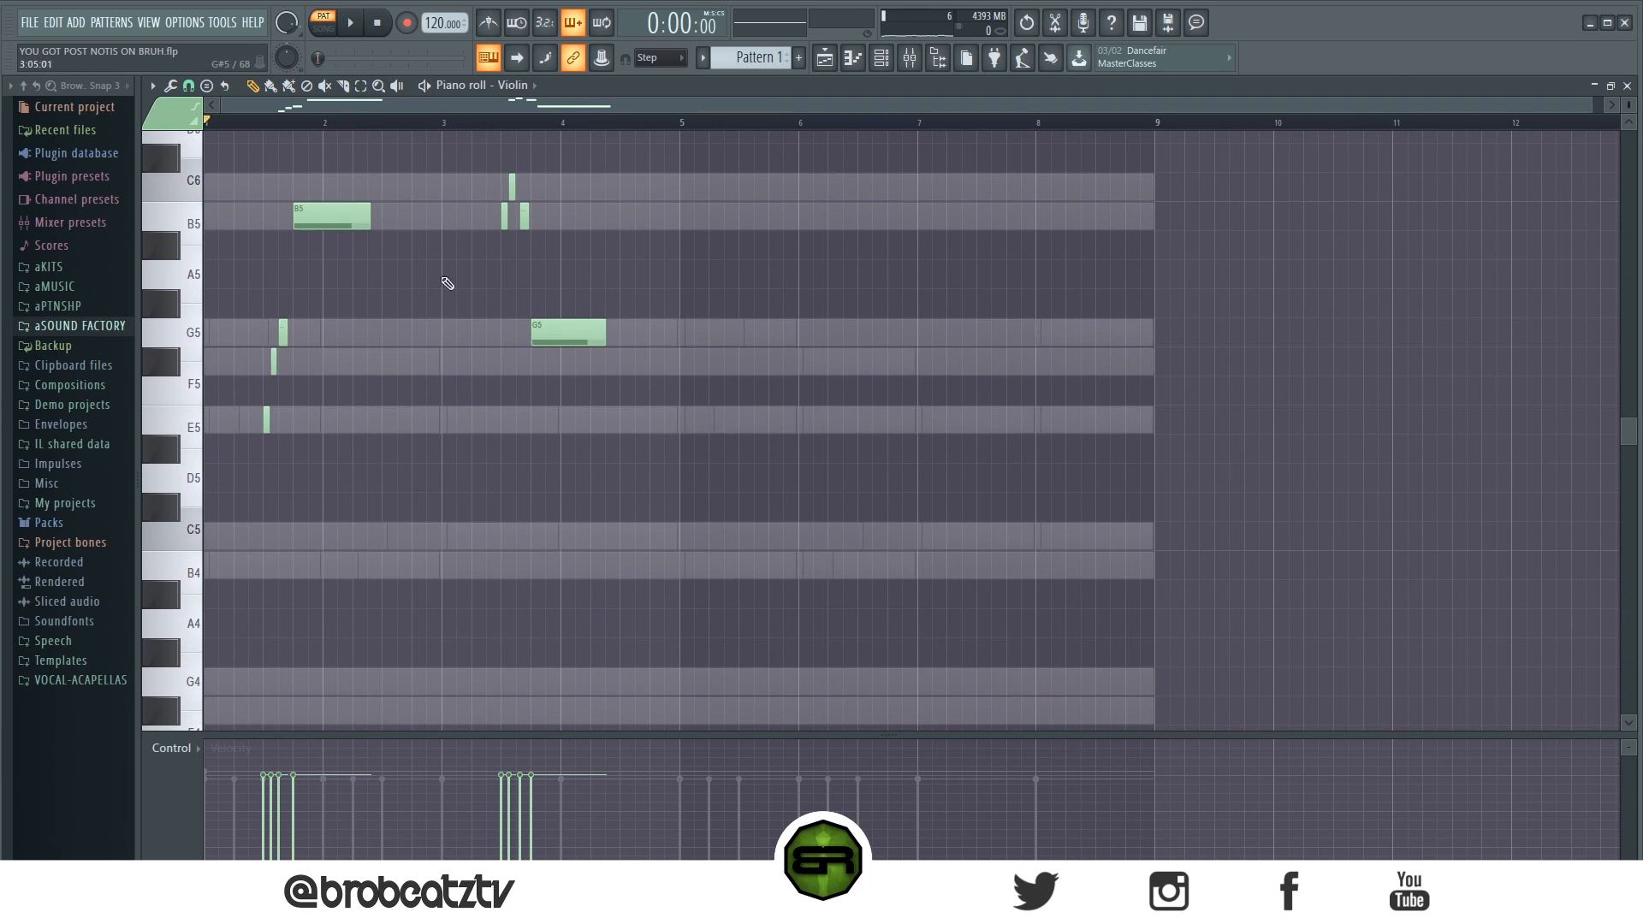
scroll(754, 121, "up", 3)
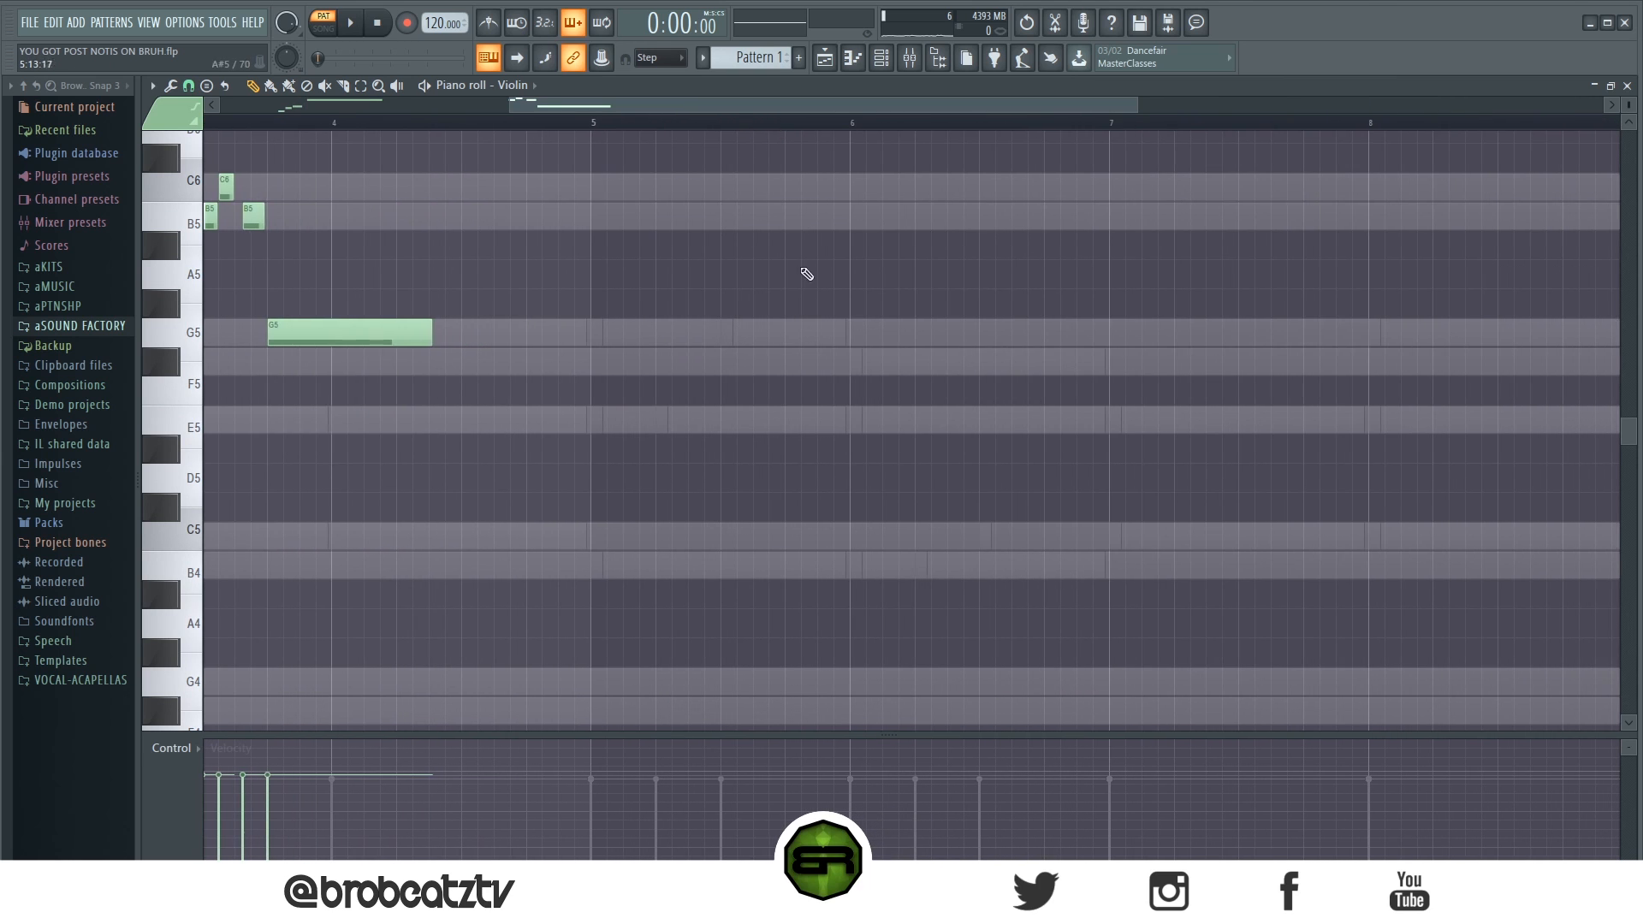
scroll(804, 270, "up", 2)
left_click_drag(610, 105, 711, 110)
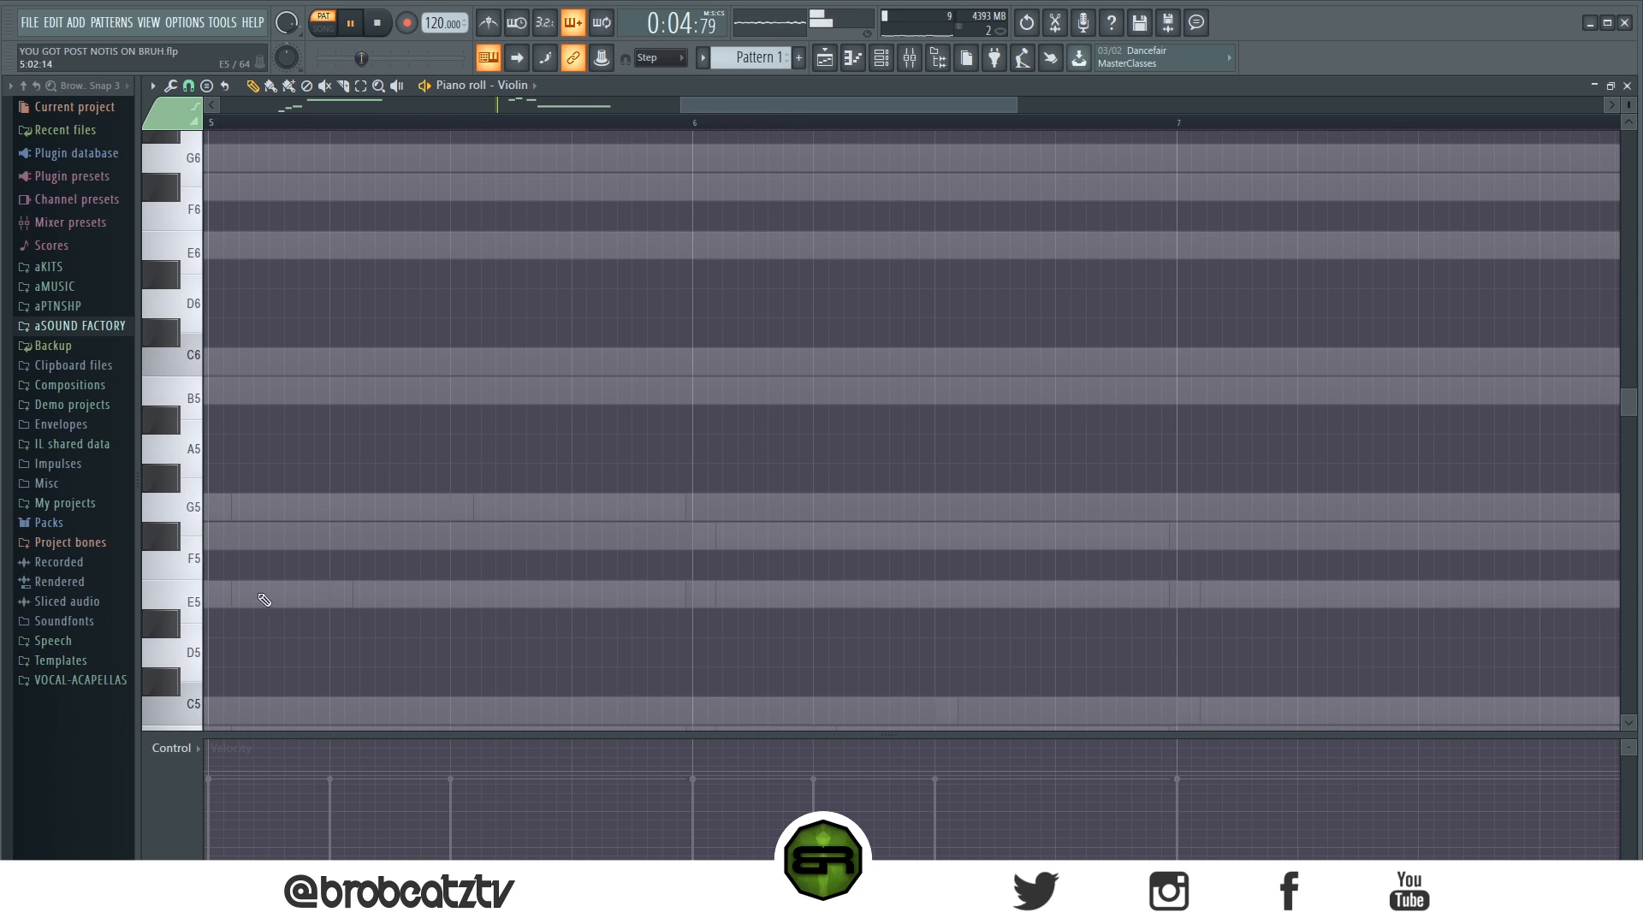
left_click_drag(1633, 409, 1630, 428)
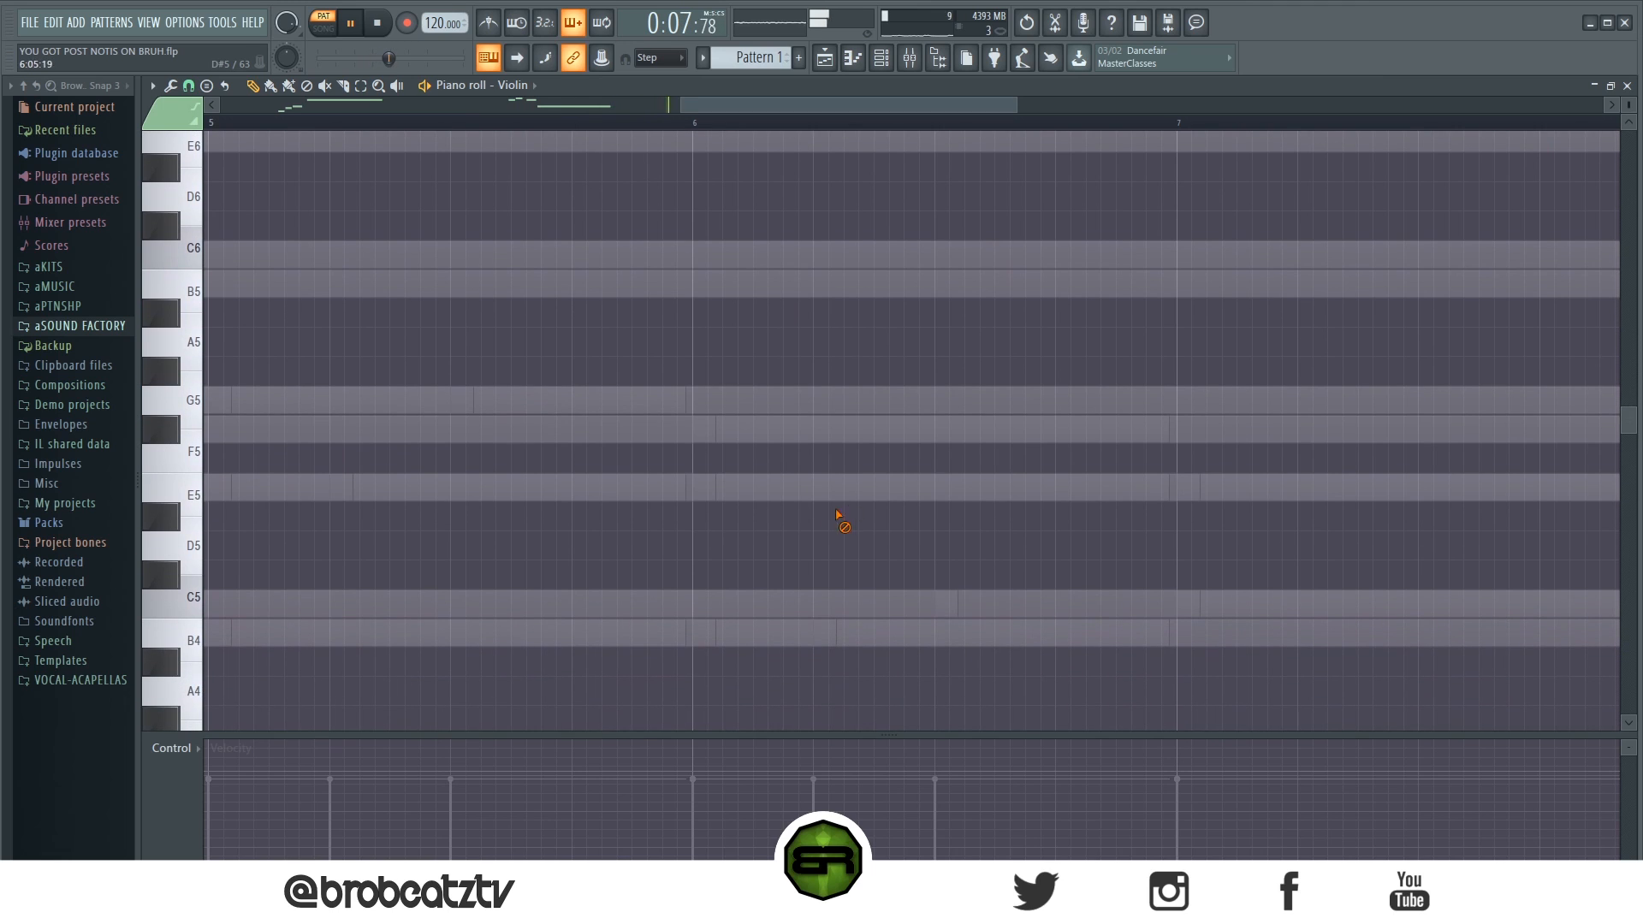
left_click(465, 487)
key("space")
left_click_drag(730, 494, 477, 510)
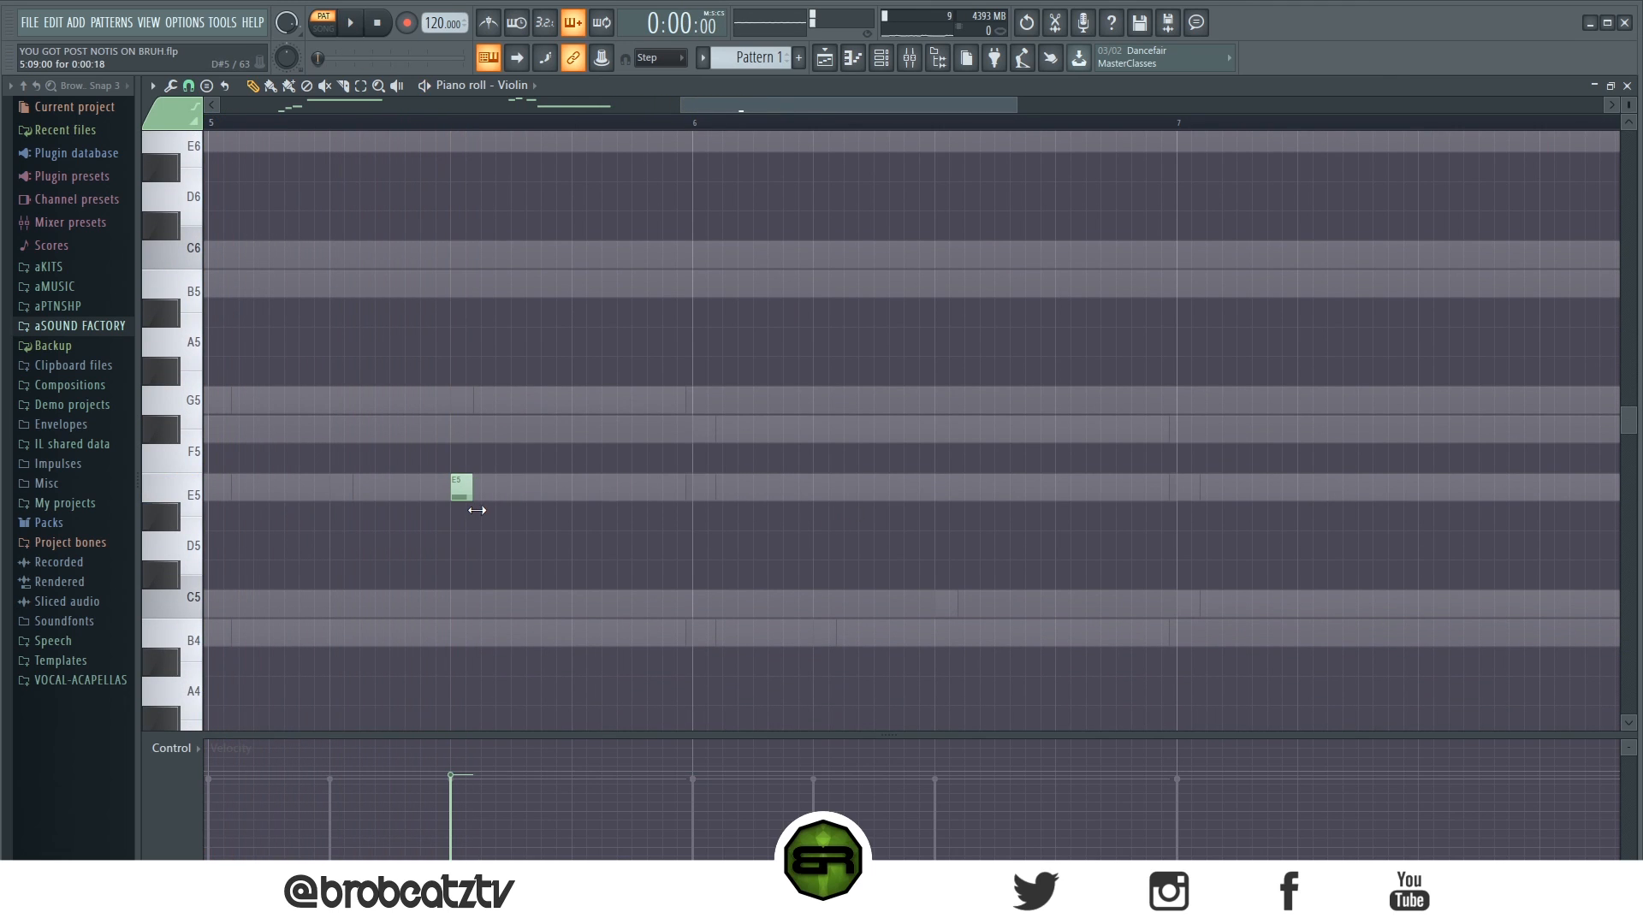
Set the grid snap to 1/4 beat and follow the bar 5 E5 with short F#5 and E5 notes.
left_click(195, 104)
left_click(188, 86)
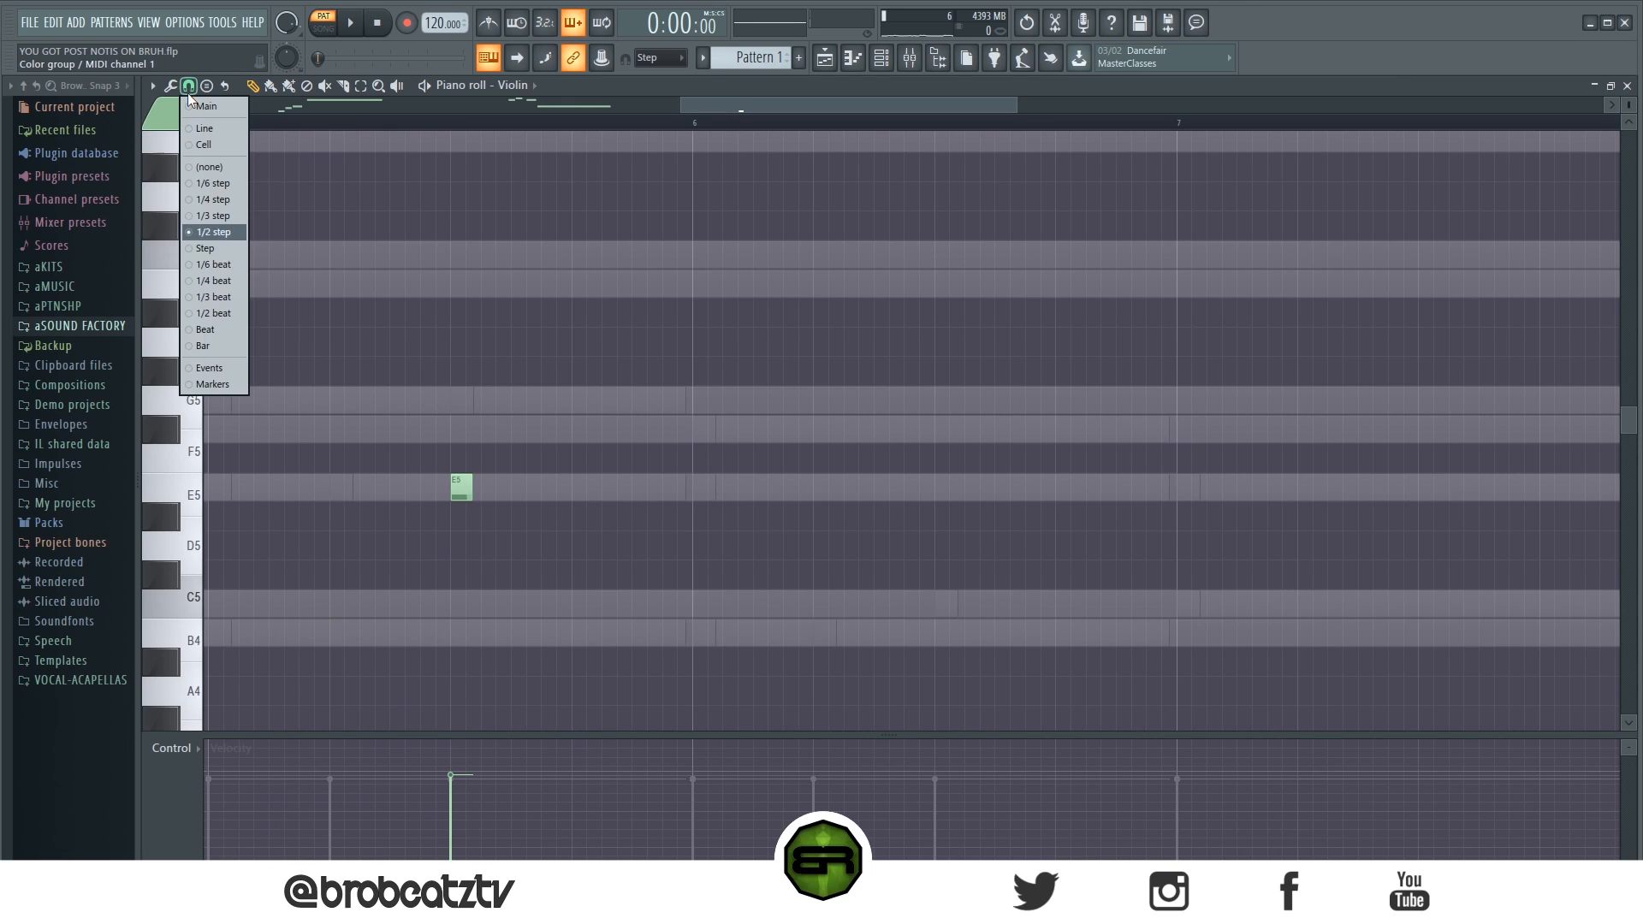
left_click(220, 281)
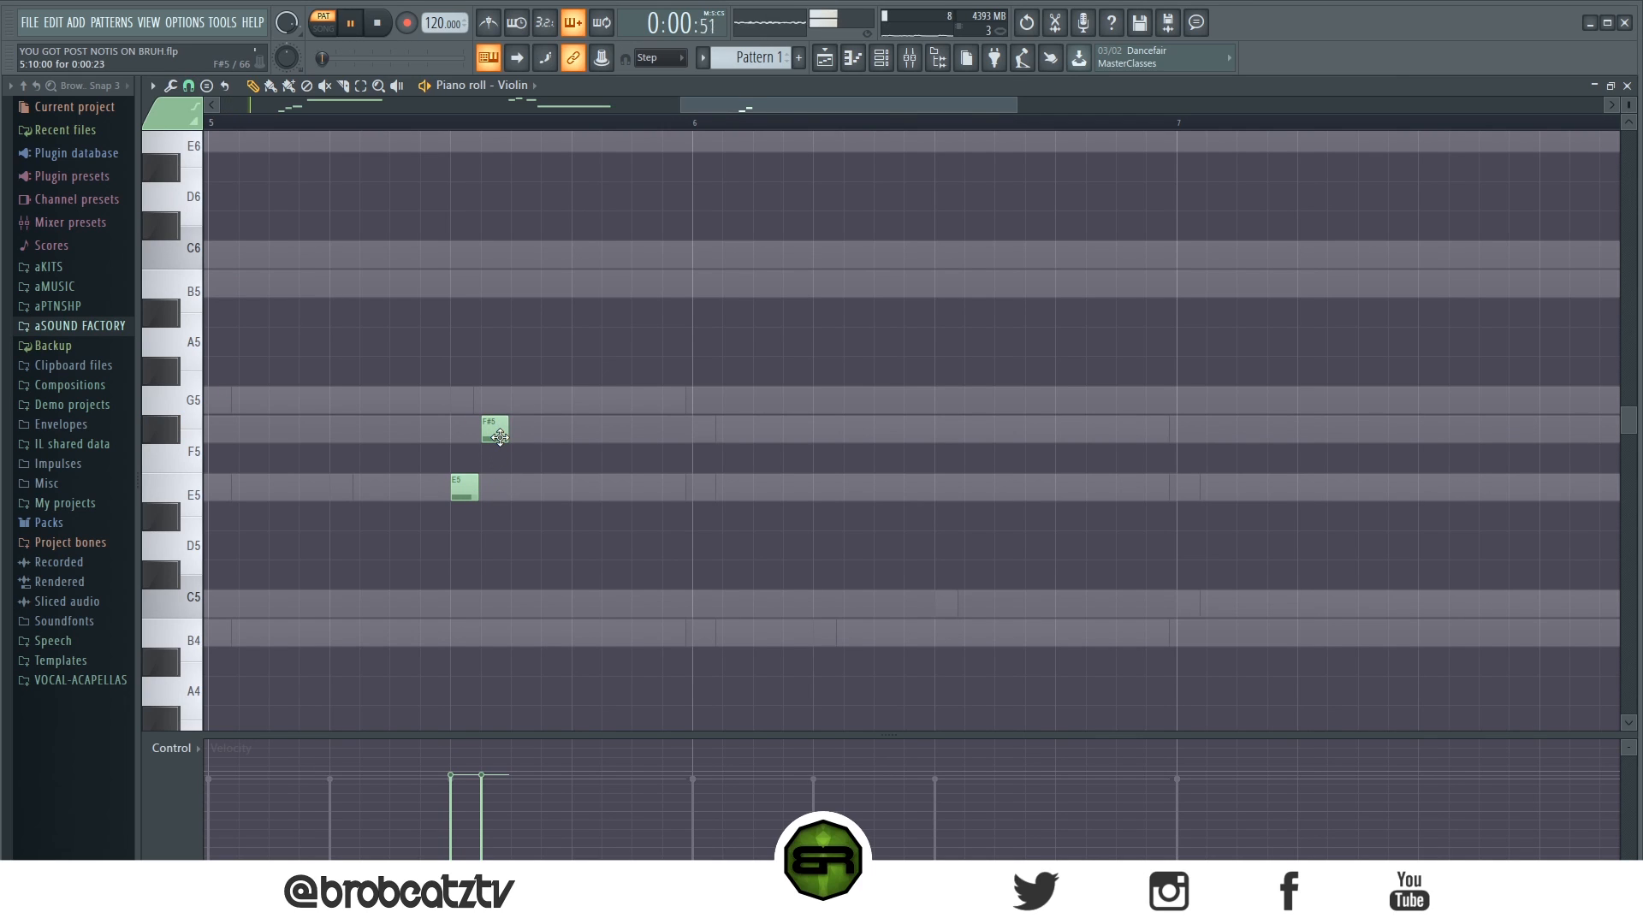
left_click_drag(532, 495, 534, 494)
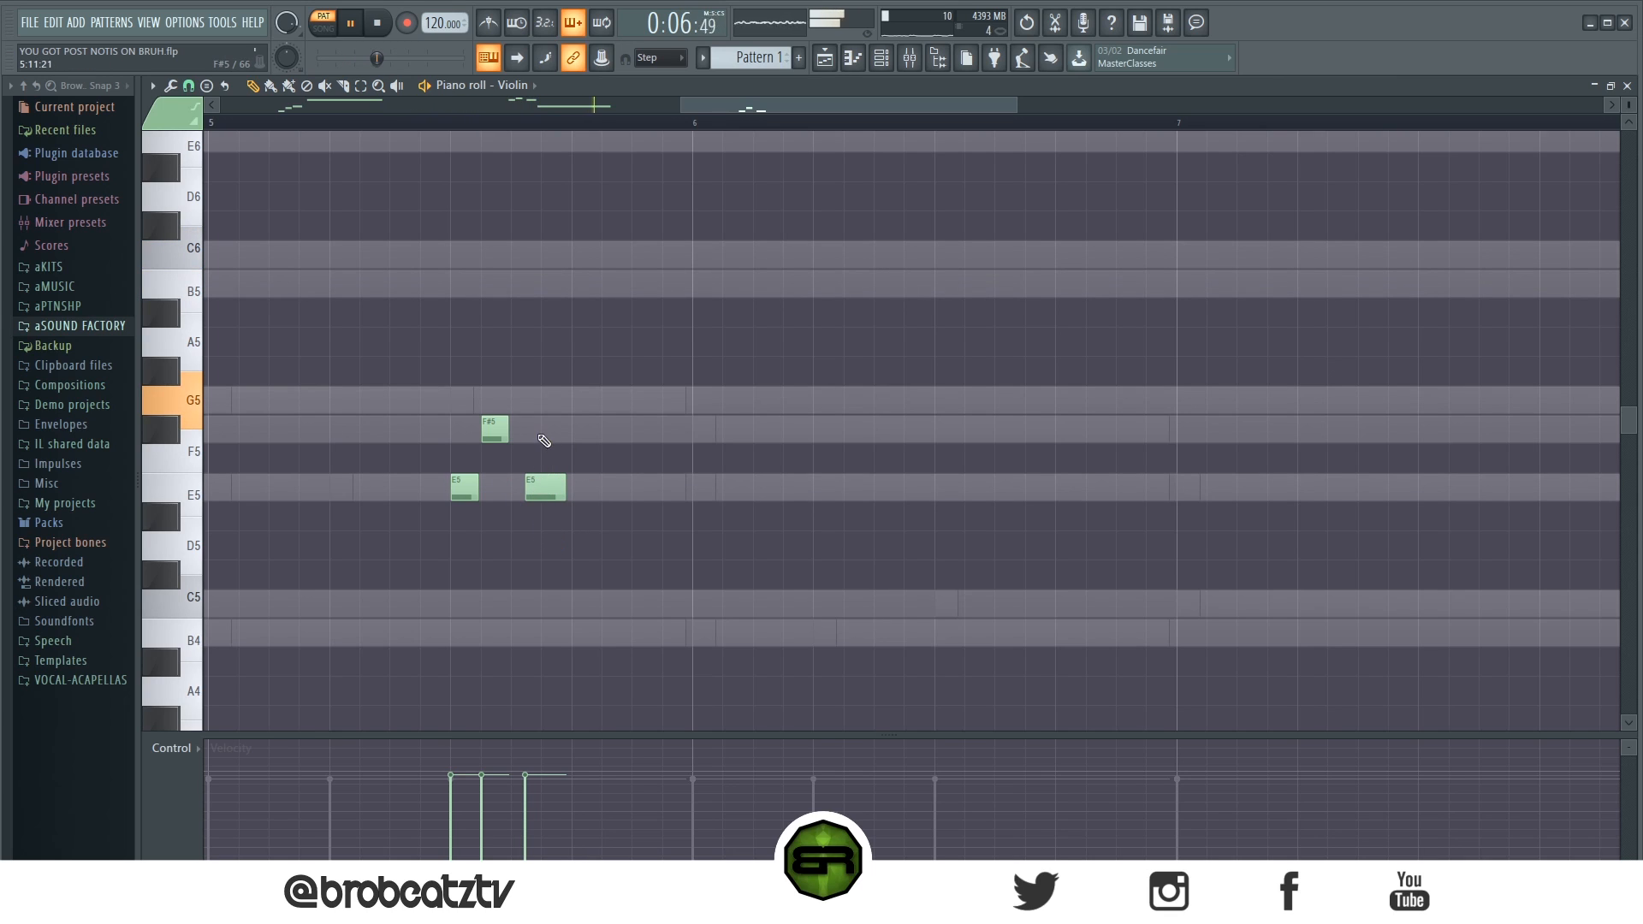
Add a long G5 note starting on beat 4 of bar 5 and held into bar 6.
left_click(572, 402)
left_click_drag(627, 412, 826, 442)
key("space")
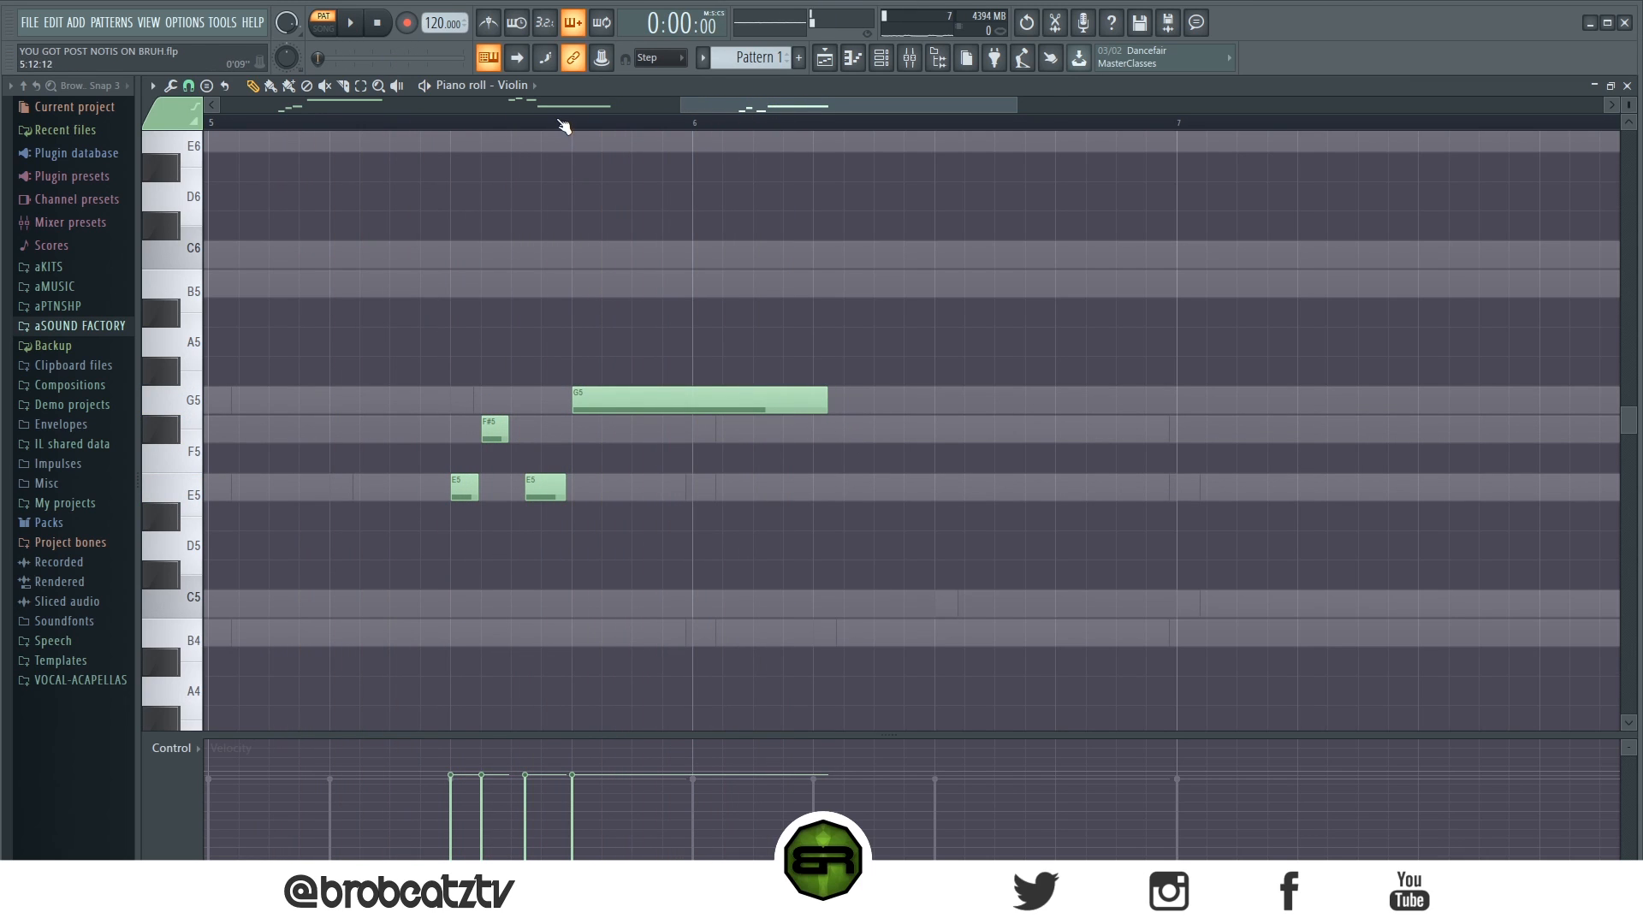
Shorten the long G5 note so it ends about half a beat into bar 6.
scroll(563, 127, "down", 1)
left_click_drag(831, 330, 604, 499)
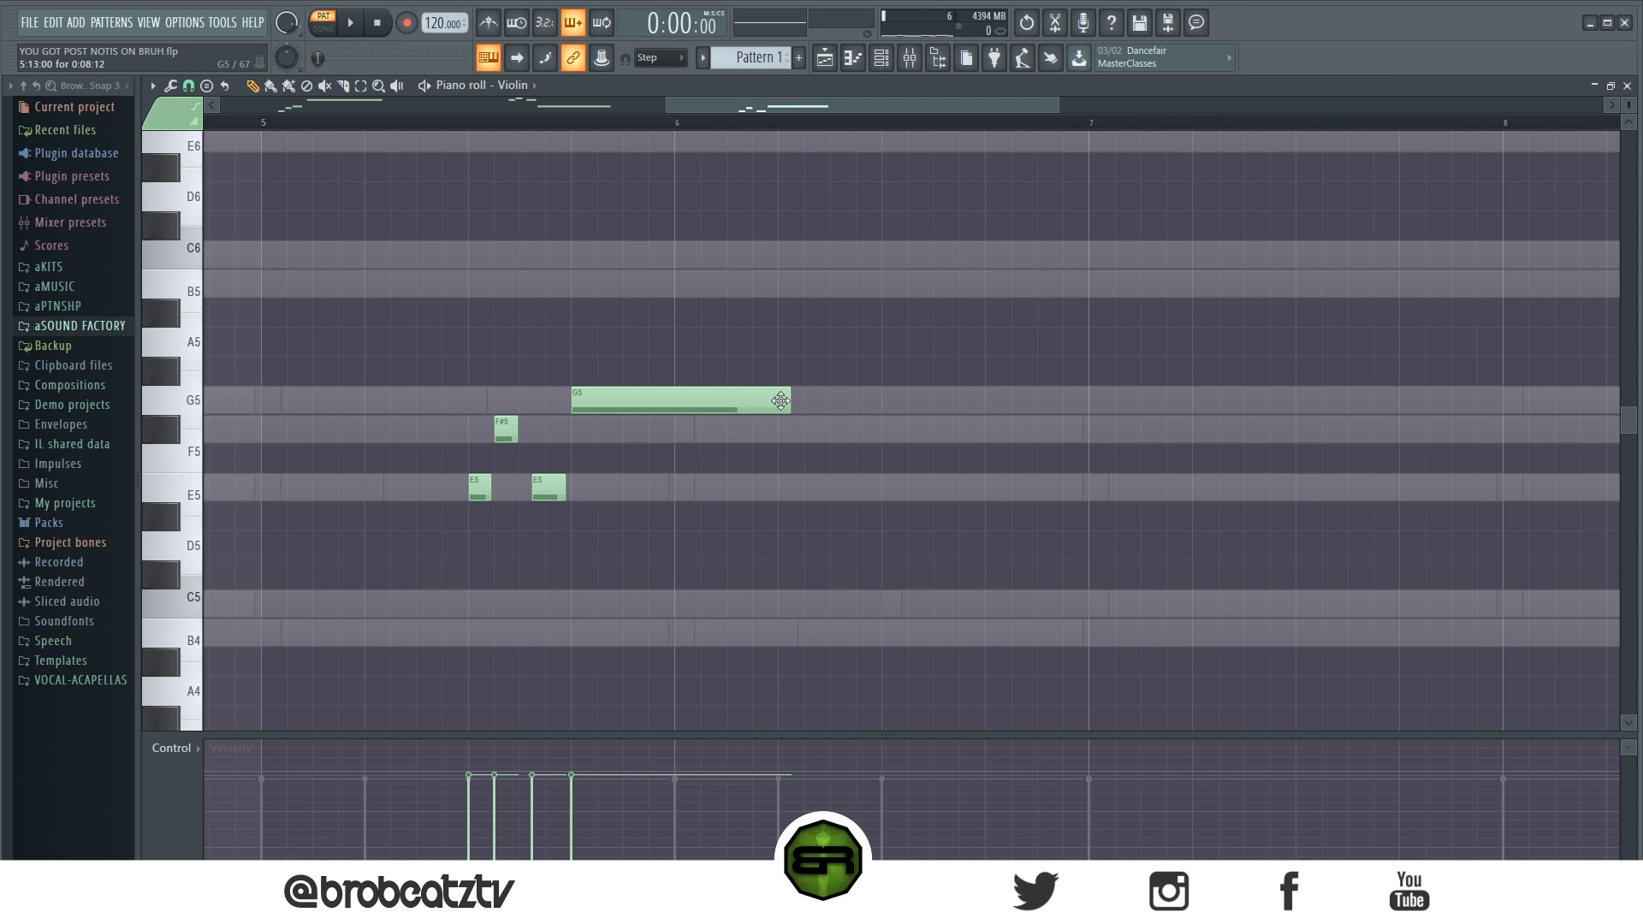
left_click_drag(771, 404, 726, 413)
left_click_drag(788, 329, 477, 497)
left_click(583, 458)
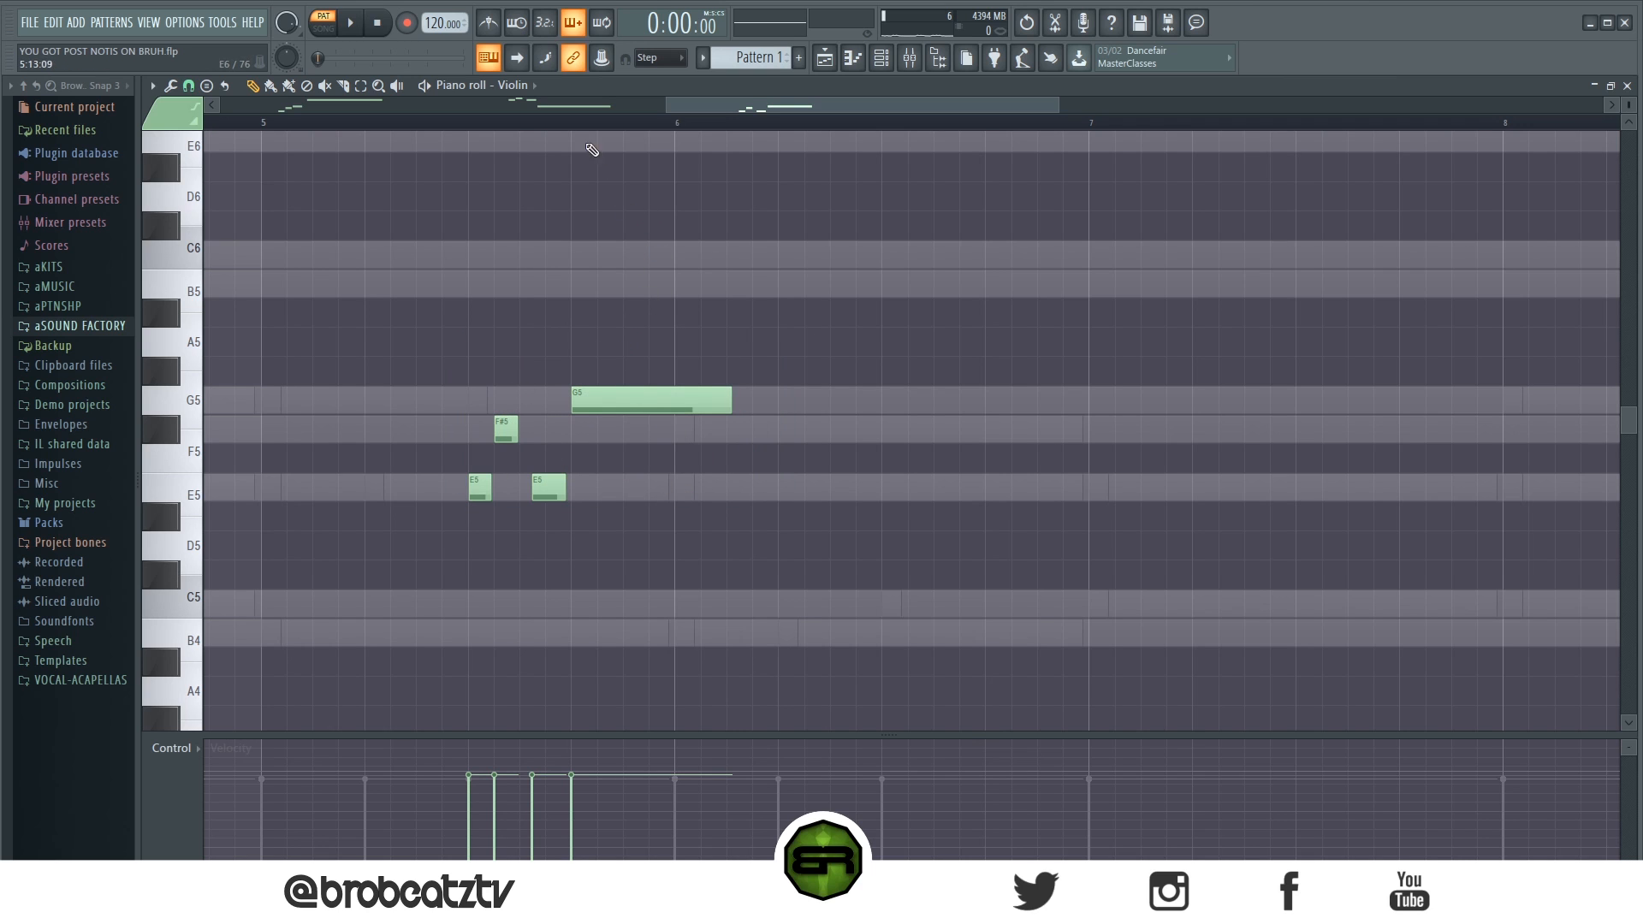
Duplicate the three short notes of bar 5 to beat 4 of bar 6, raised to start on B5.
left_click_drag(714, 106, 726, 105)
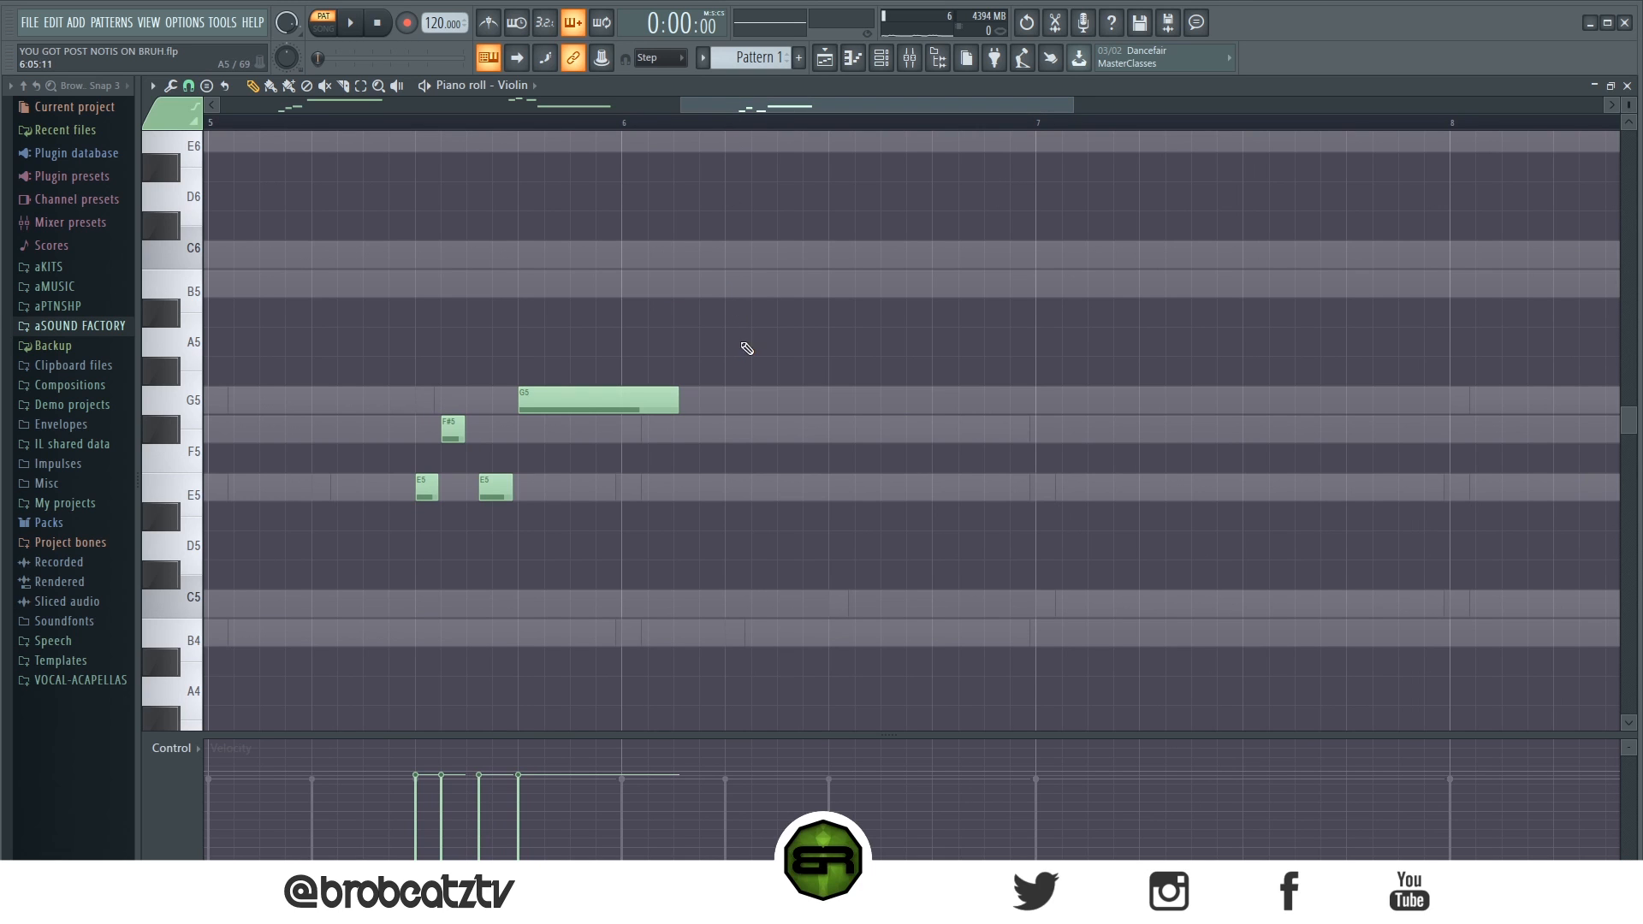
mouse_move(783, 108)
left_mouse_down()
mouse_move(761, 115)
mouse_move(880, 109)
mouse_move(805, 118)
left_mouse_up()
left_click_drag(302, 415, 452, 534)
left_click_drag(752, 104, 709, 154)
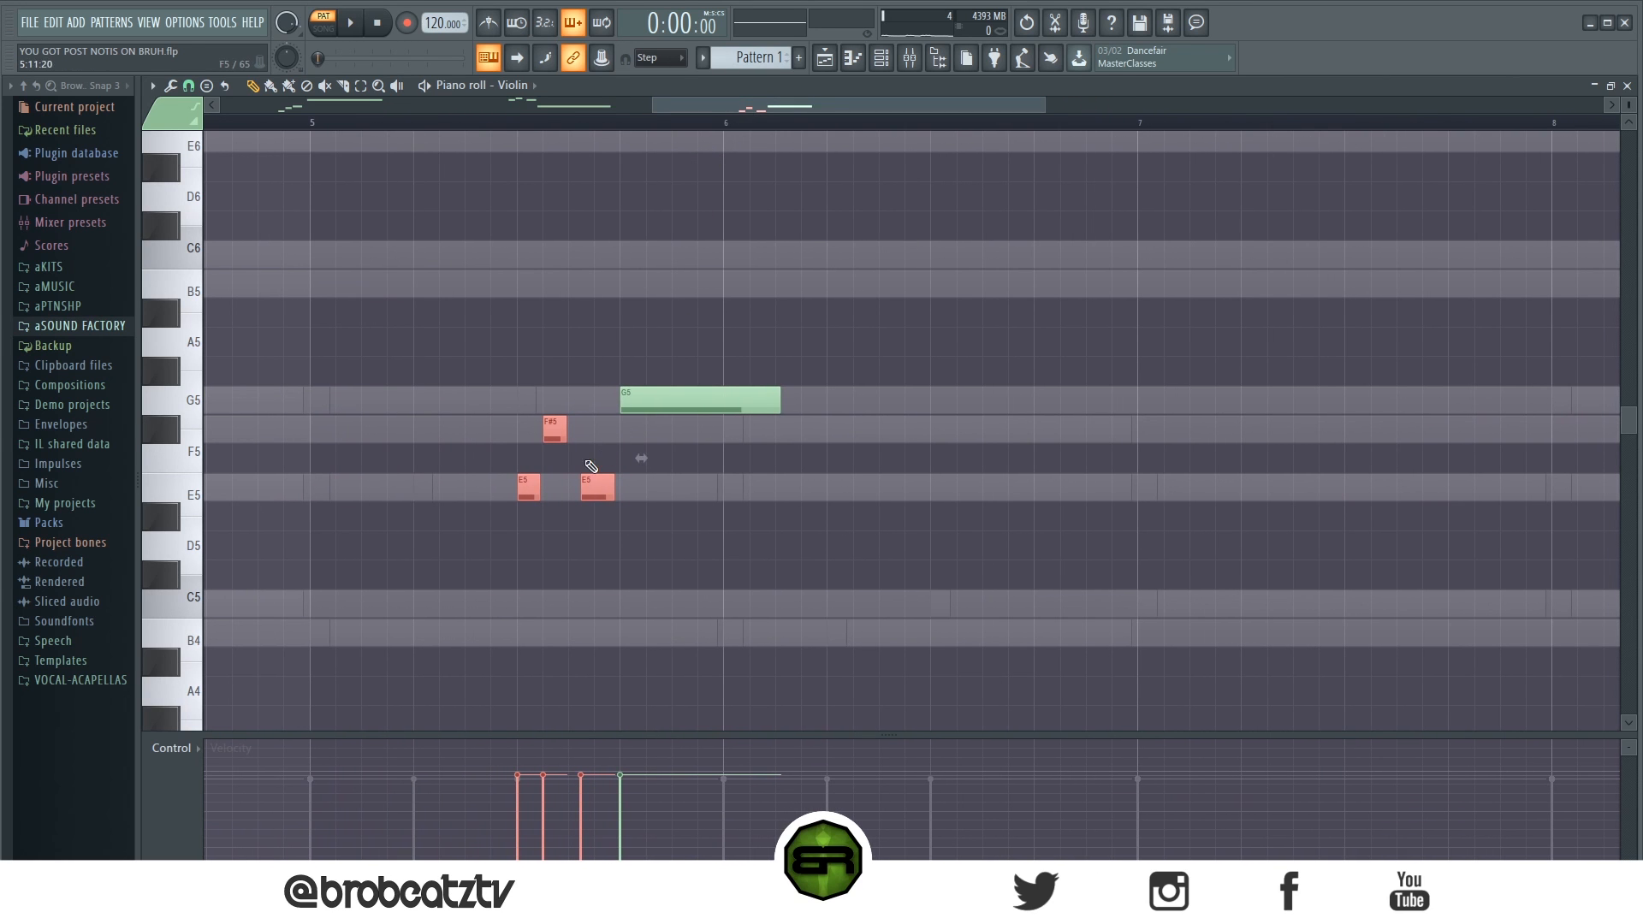
scroll(593, 126, "down", 5)
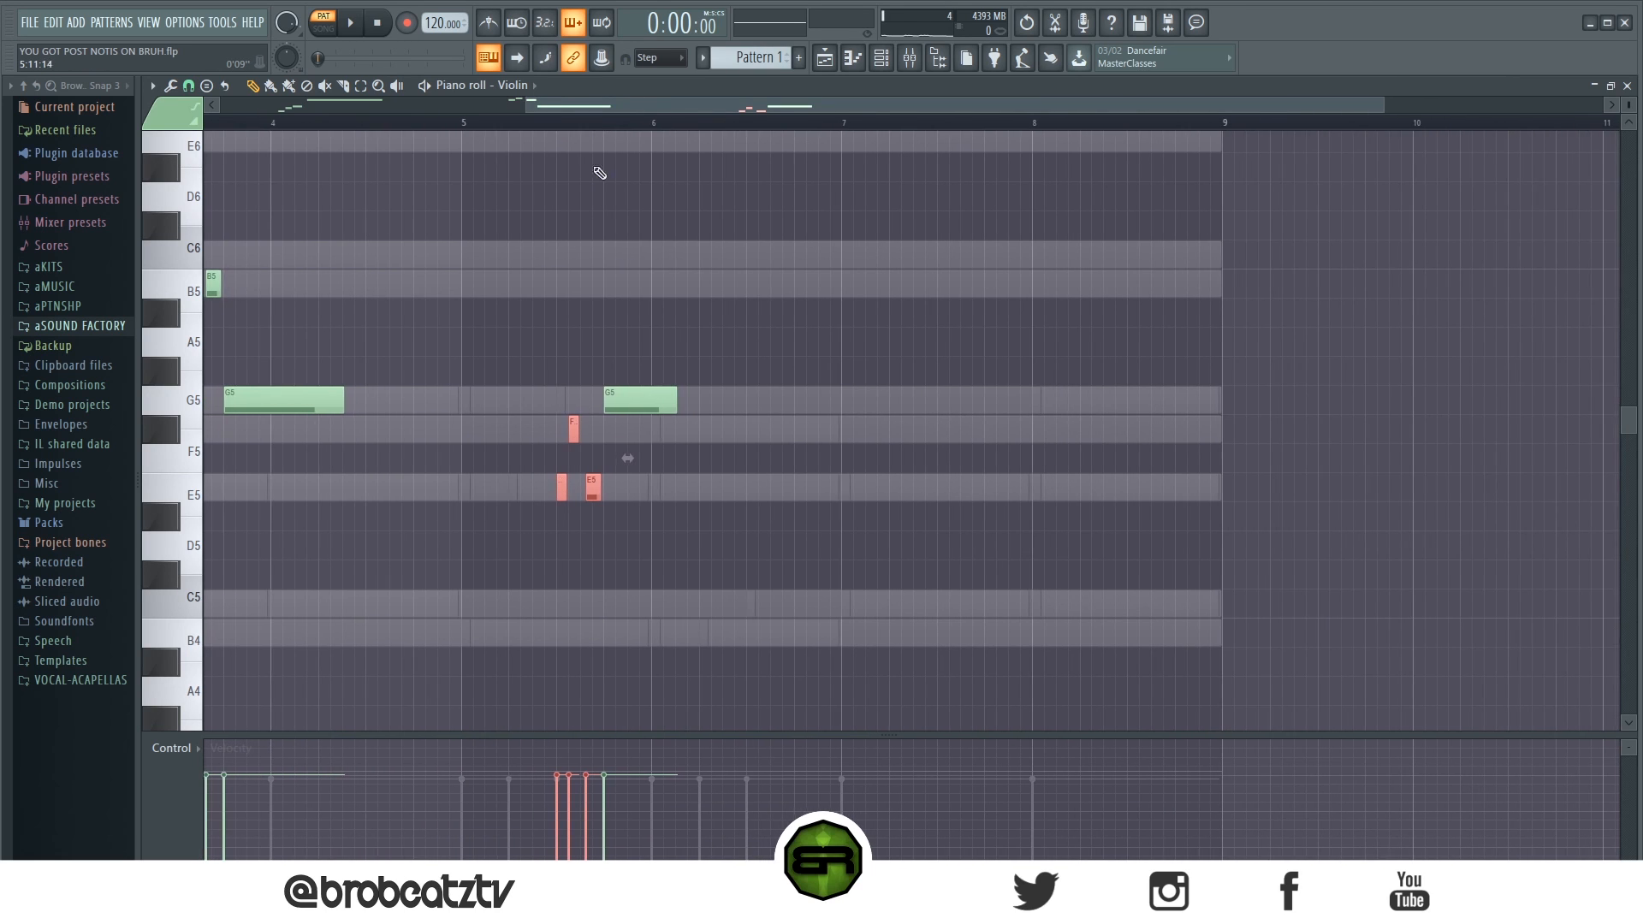
left_click_drag(563, 488, 805, 275)
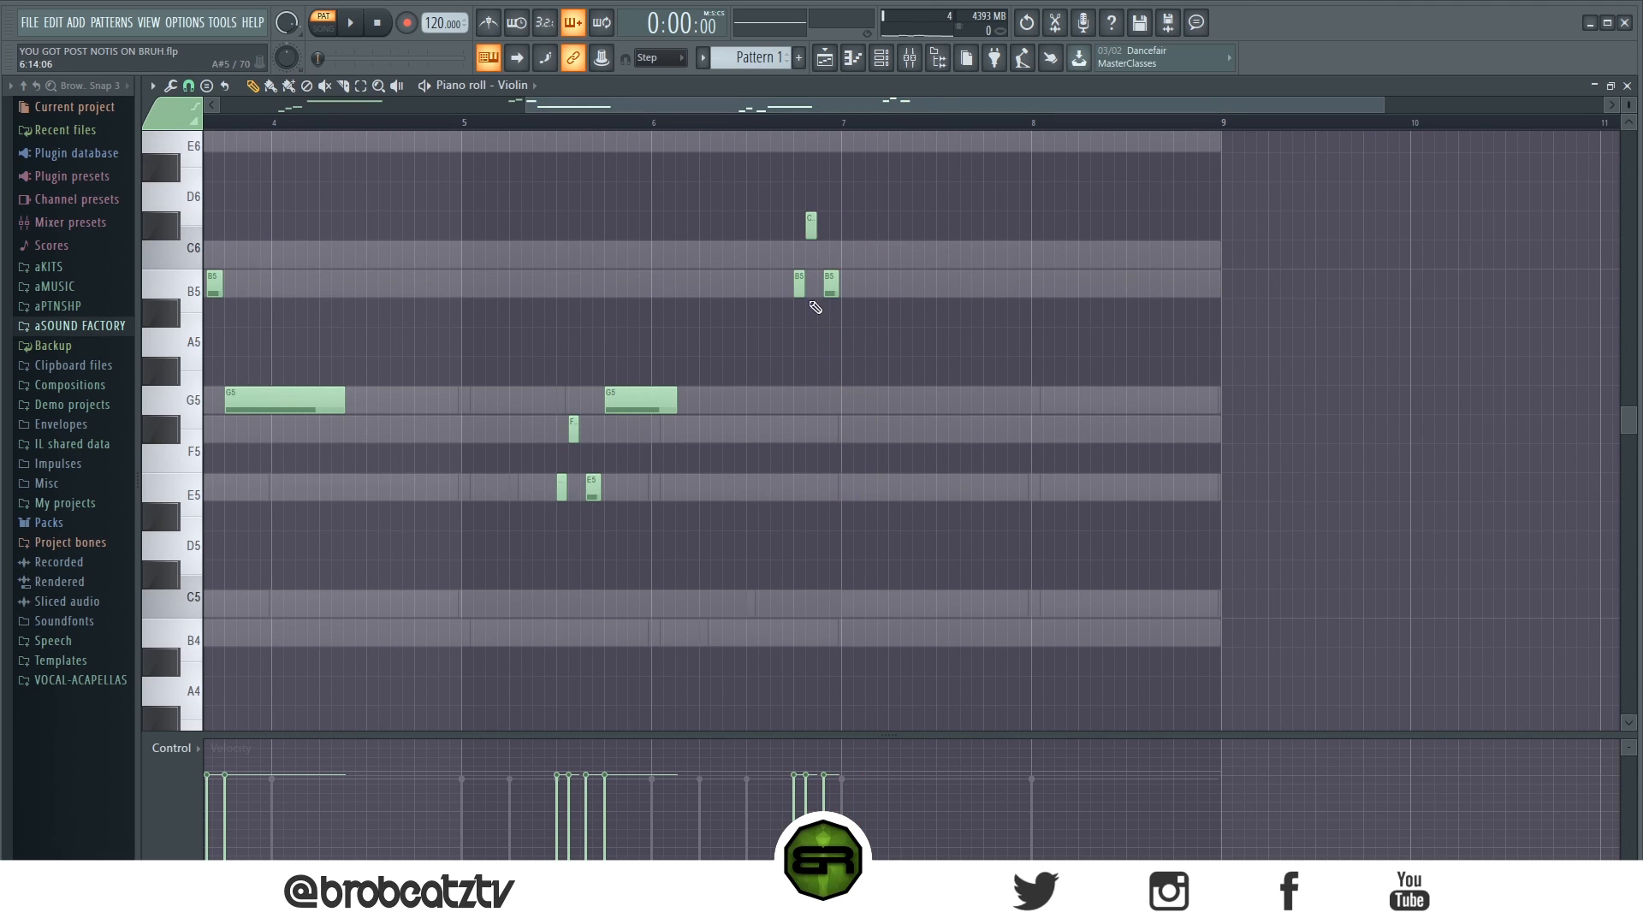
Lower the middle copied note in bar 6 to C6 and play back from beat 3 of bar 6.
scroll(821, 239, "down", 3)
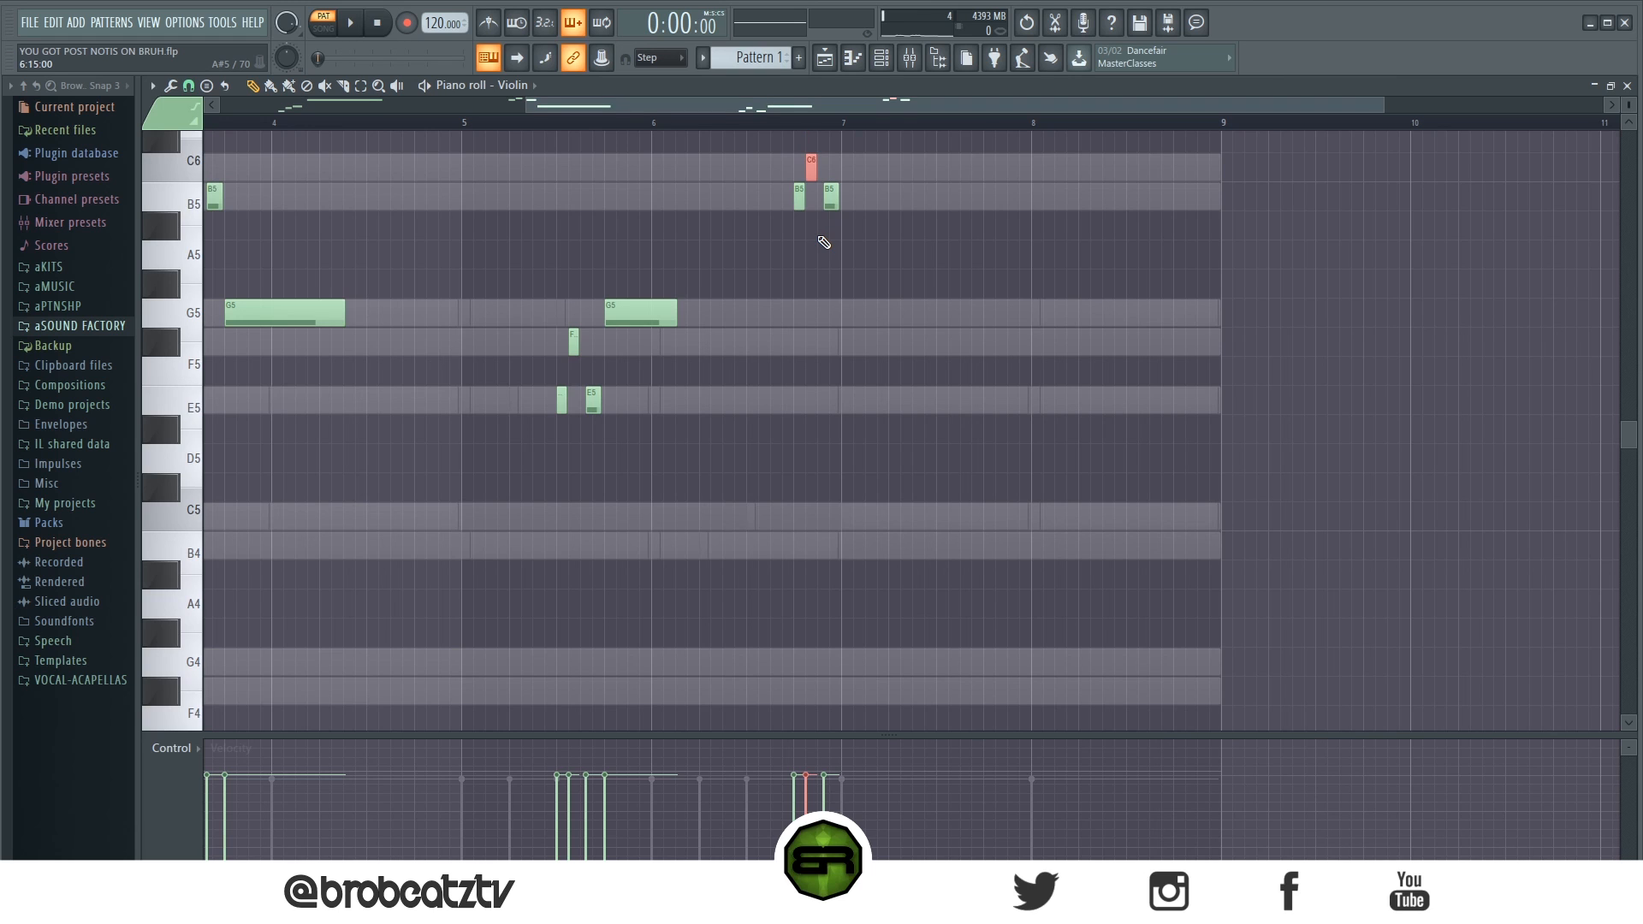
scroll(823, 243, "up", 6)
scroll(854, 293, "down", 3)
scroll(837, 141, "up", 2)
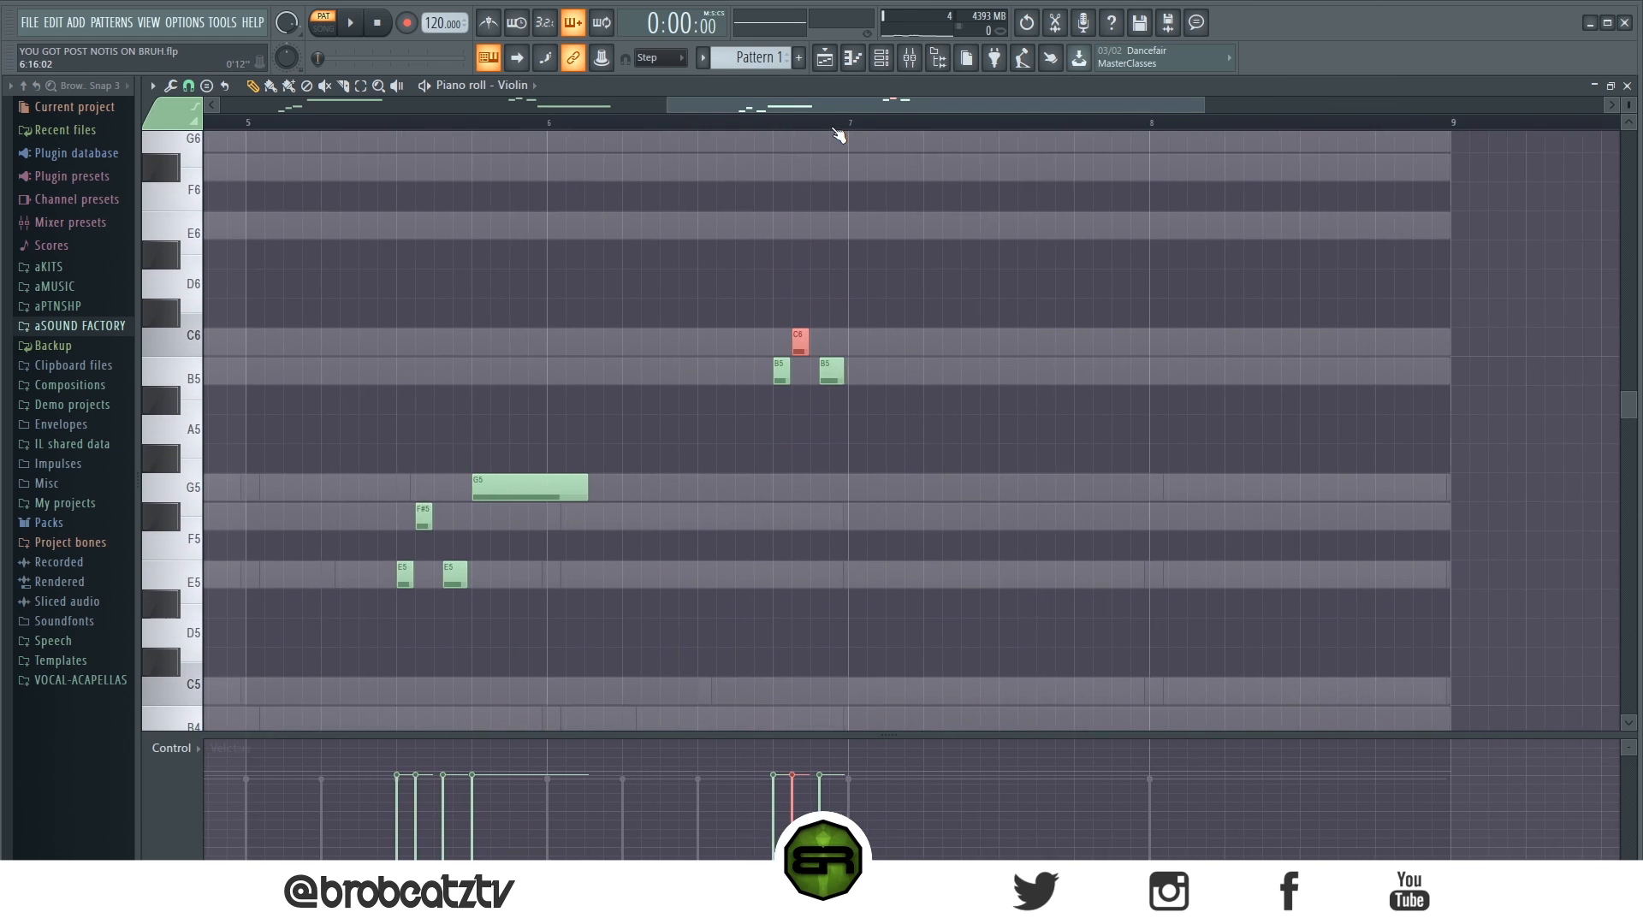
scroll(837, 137, "up", 2)
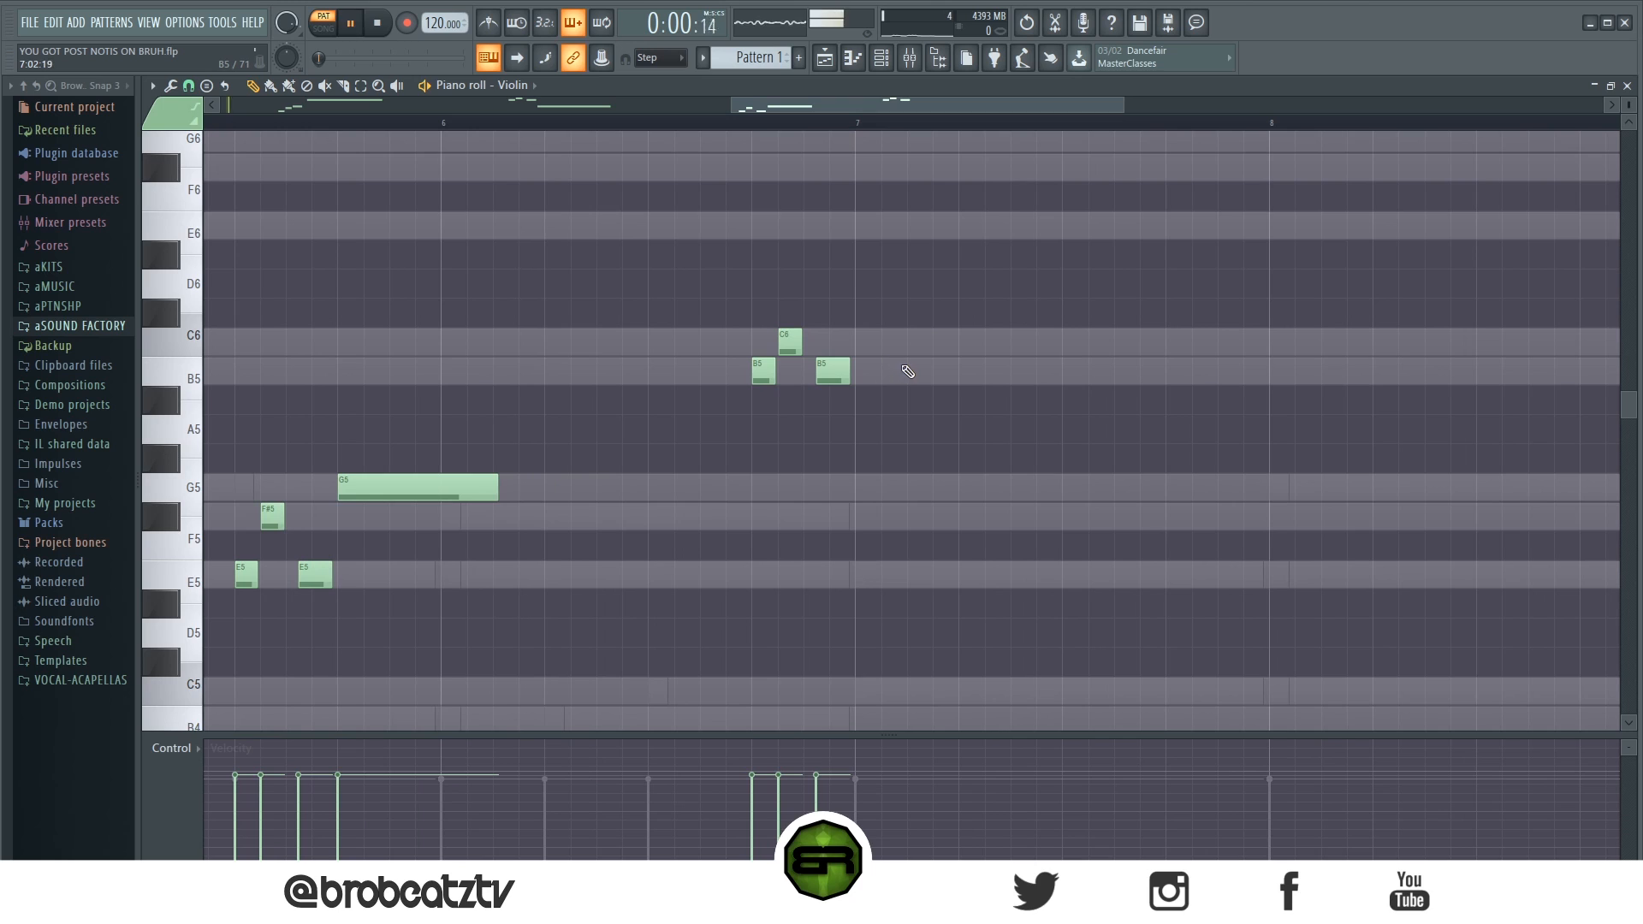
left_click(702, 121)
key("space")
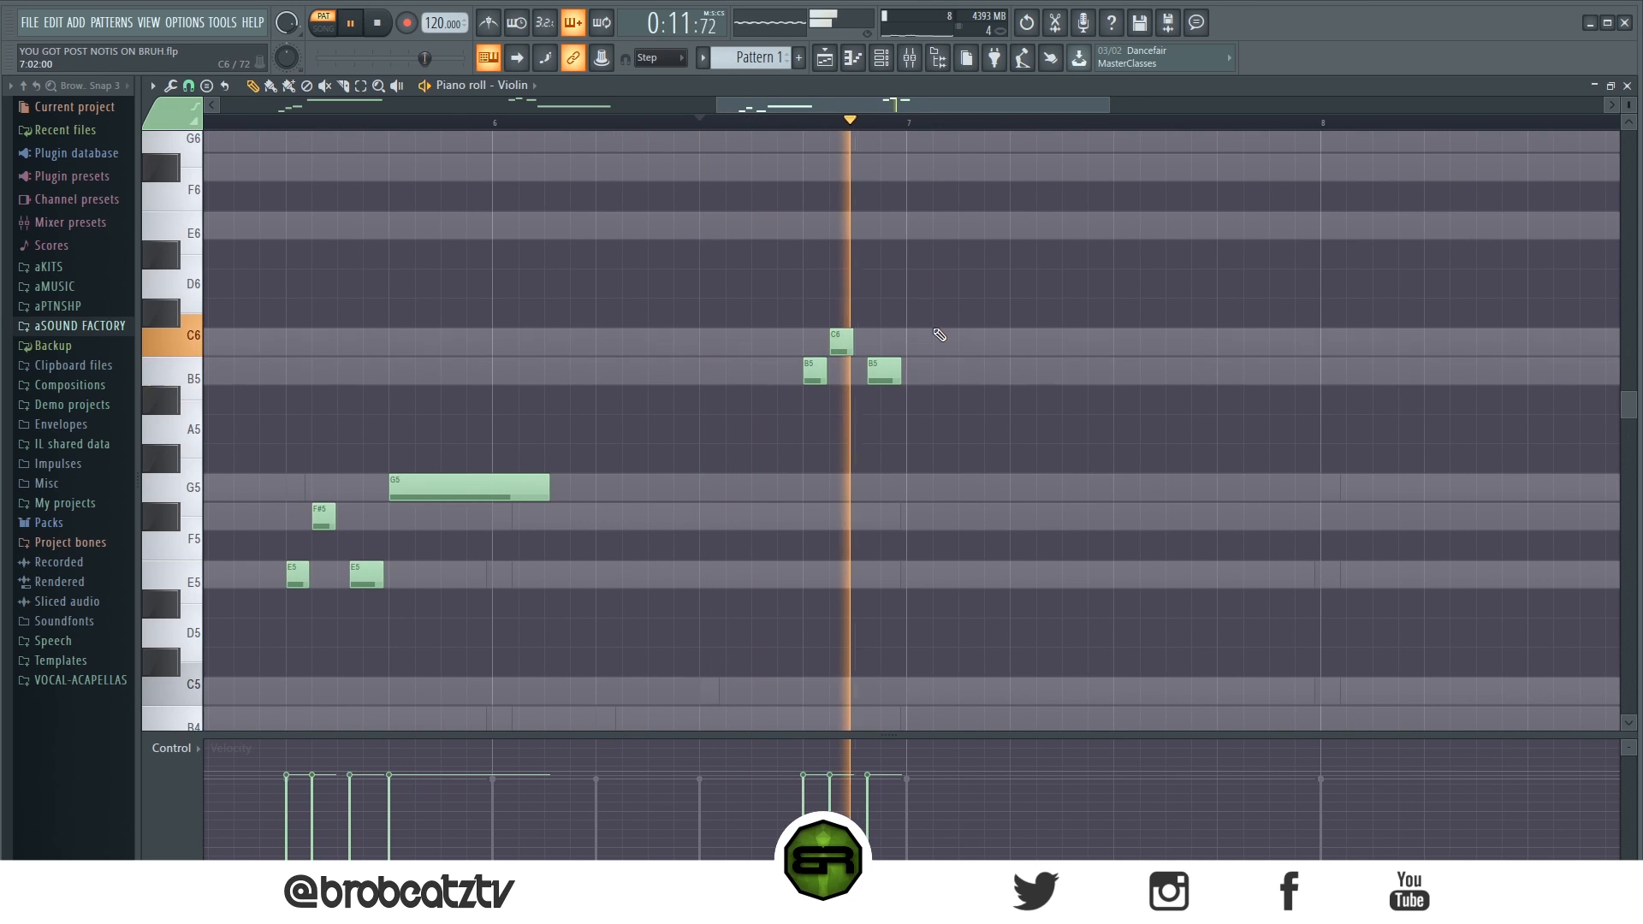
Duplicate the three short notes of bar 6 to the start of bar 7 on G5, raising the middle one to B5.
key("space")
mouse_move(975, 337)
left_mouse_down()
mouse_move(799, 389)
mouse_move(942, 372)
mouse_move(915, 520)
mouse_move(915, 492)
left_mouse_up()
left_click(958, 465)
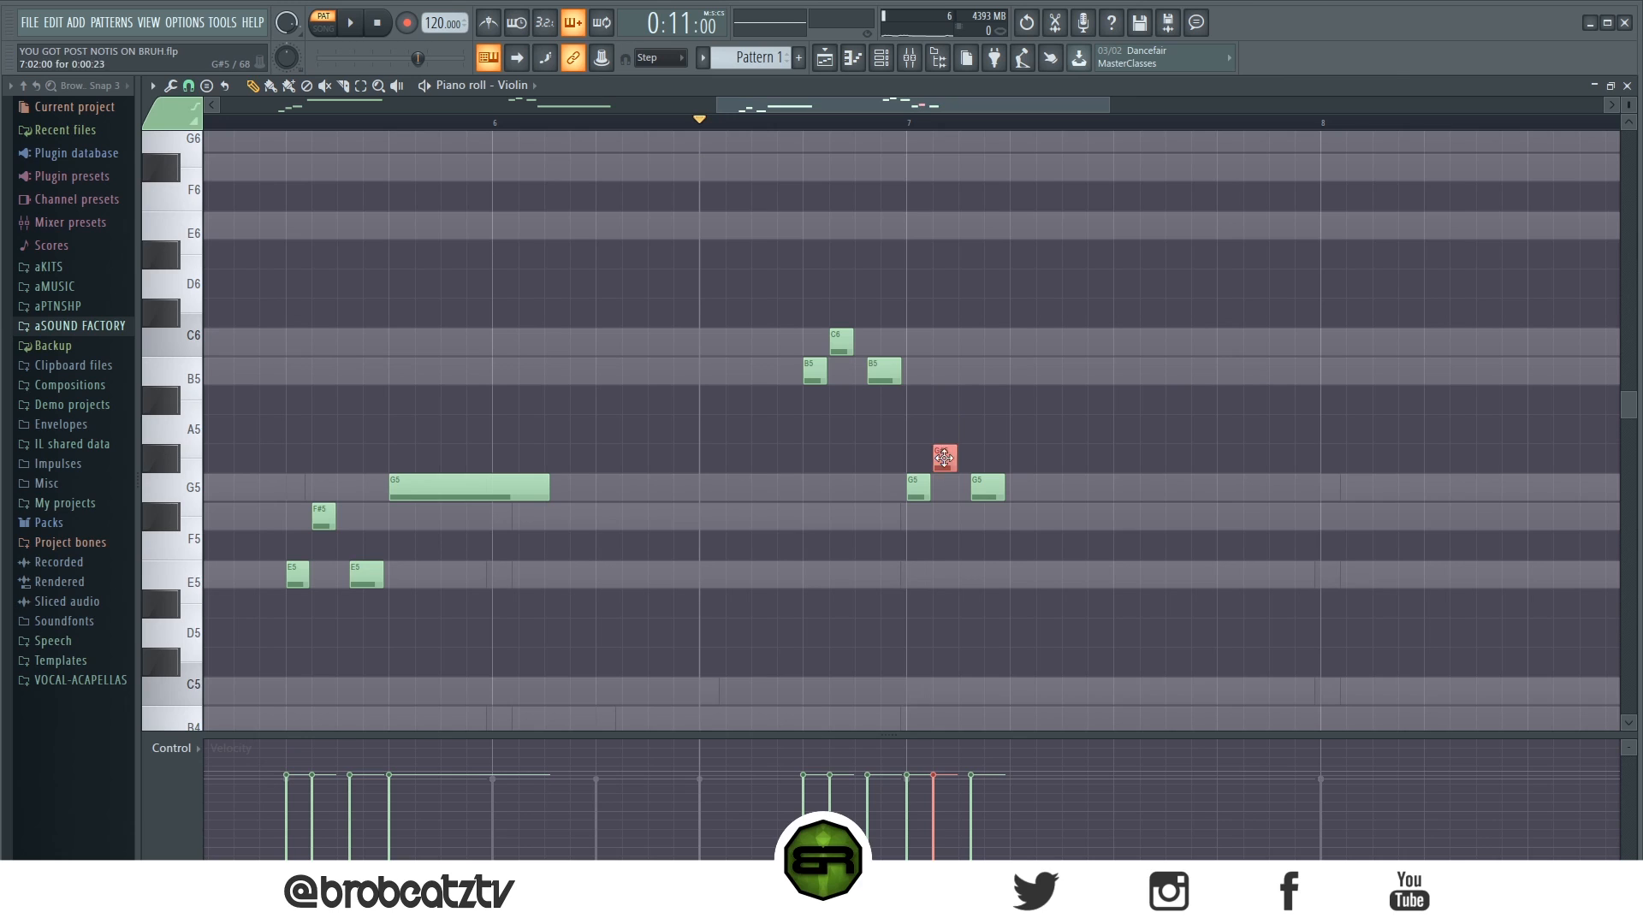
key("space")
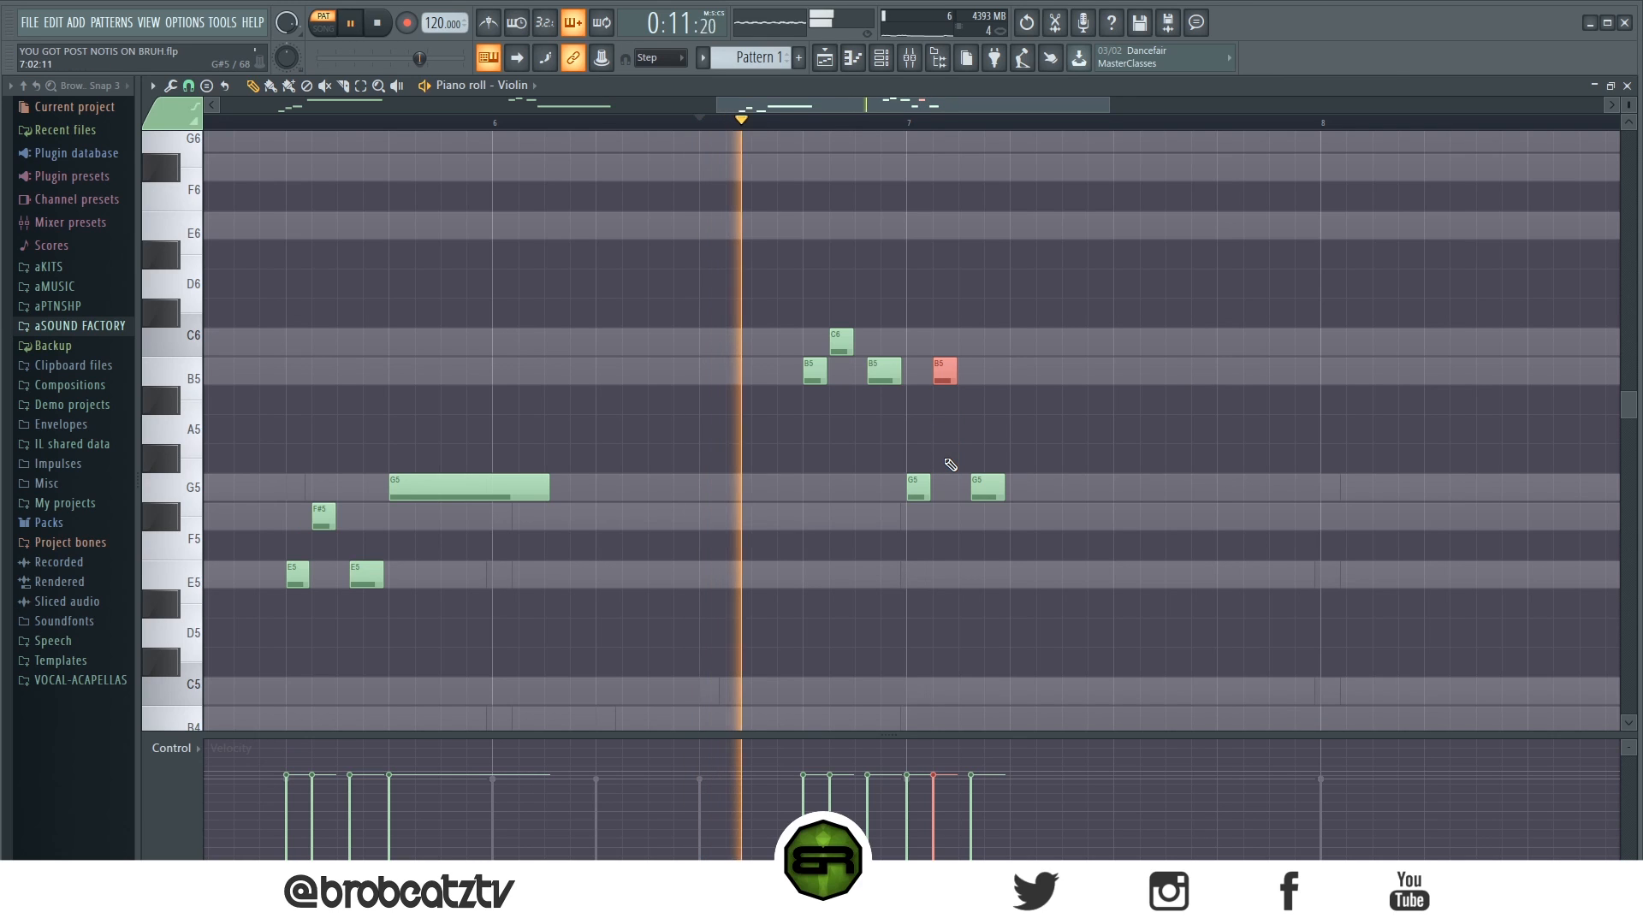
left_click(987, 600)
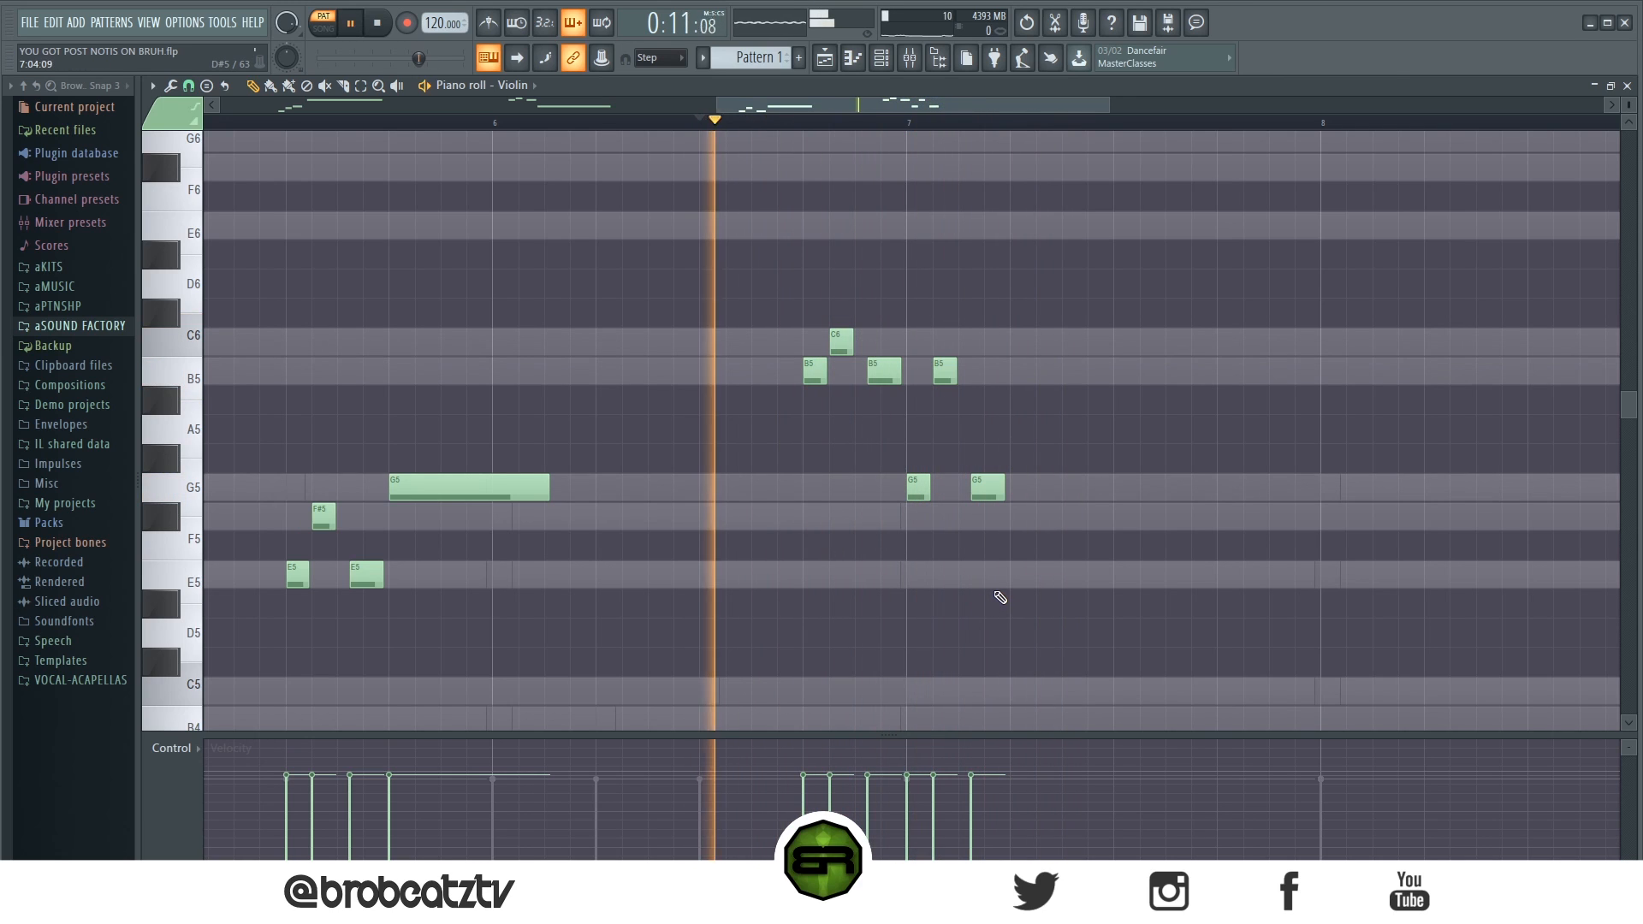
Add a half-bar F#5 note after the short notes of bar 7 and an E5 note starting bar 8, extended past the half bar.
left_click(1017, 517)
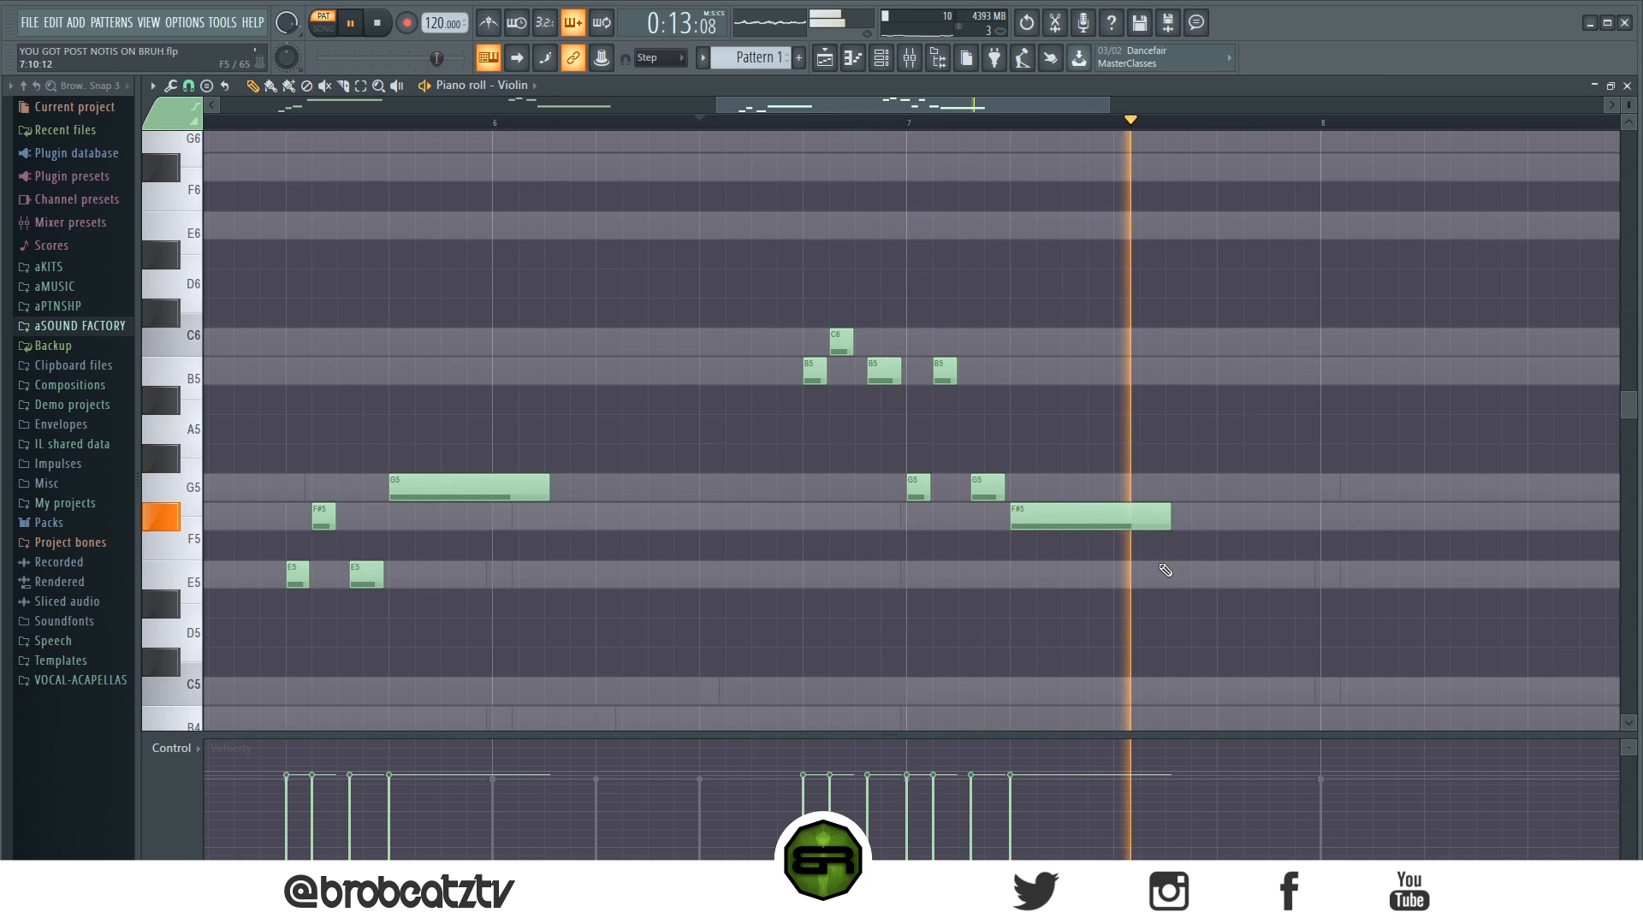
left_click(1333, 575)
key("space")
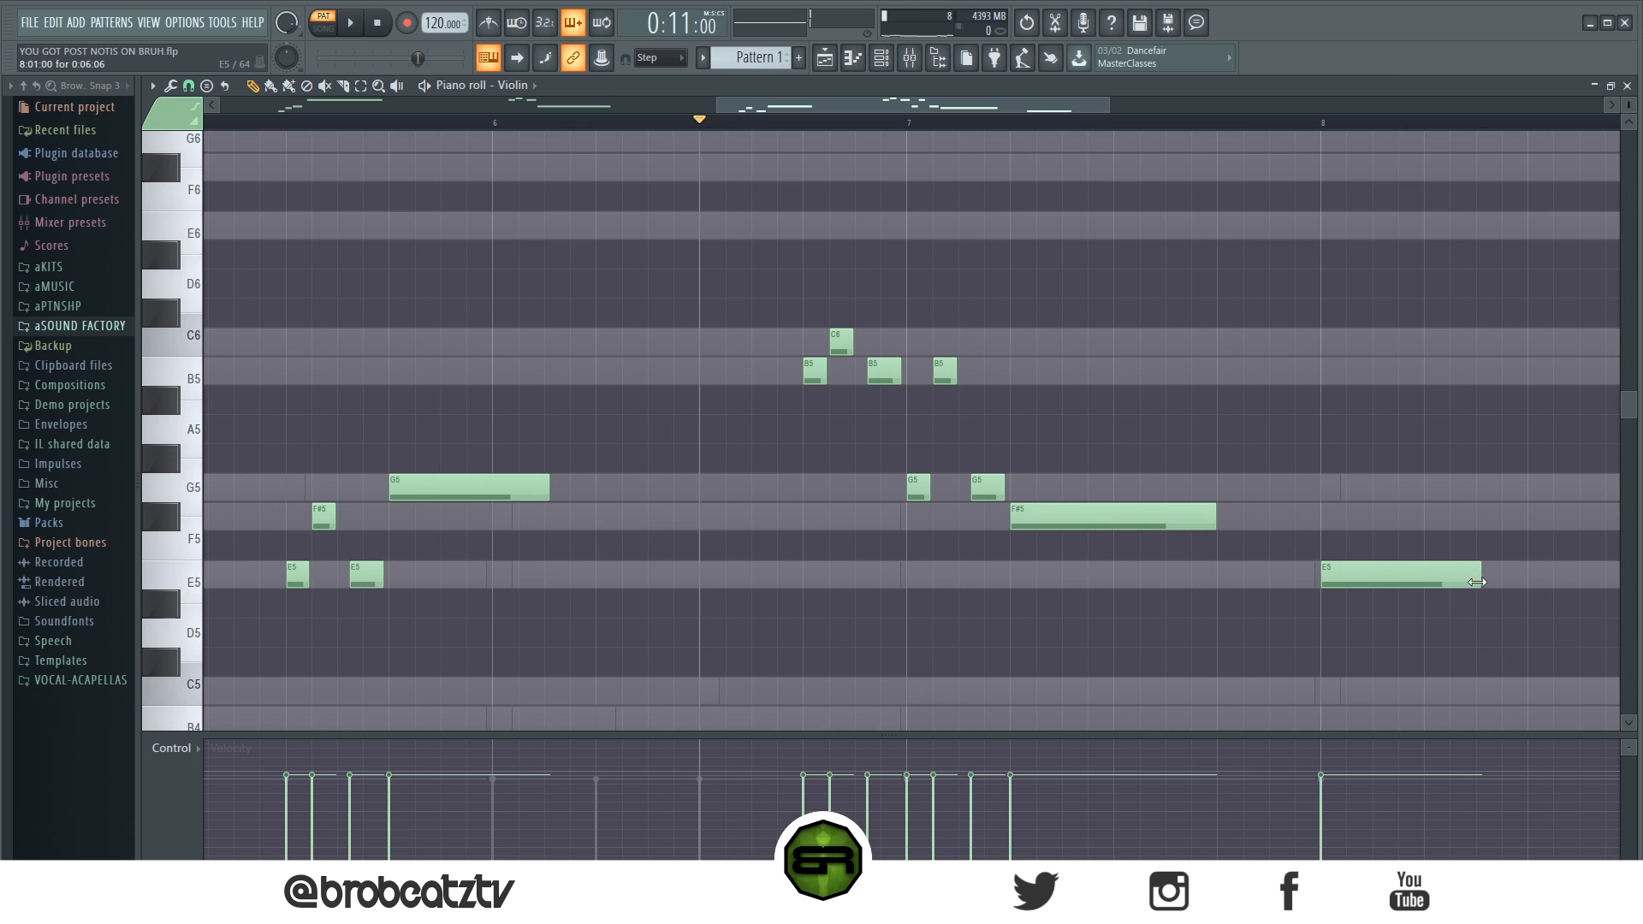
left_click_drag(1477, 582, 1556, 582)
Play back the violin melody and lengthen the long G5 note so it ends about one beat into bar 6.
scroll(808, 135, "down", 6)
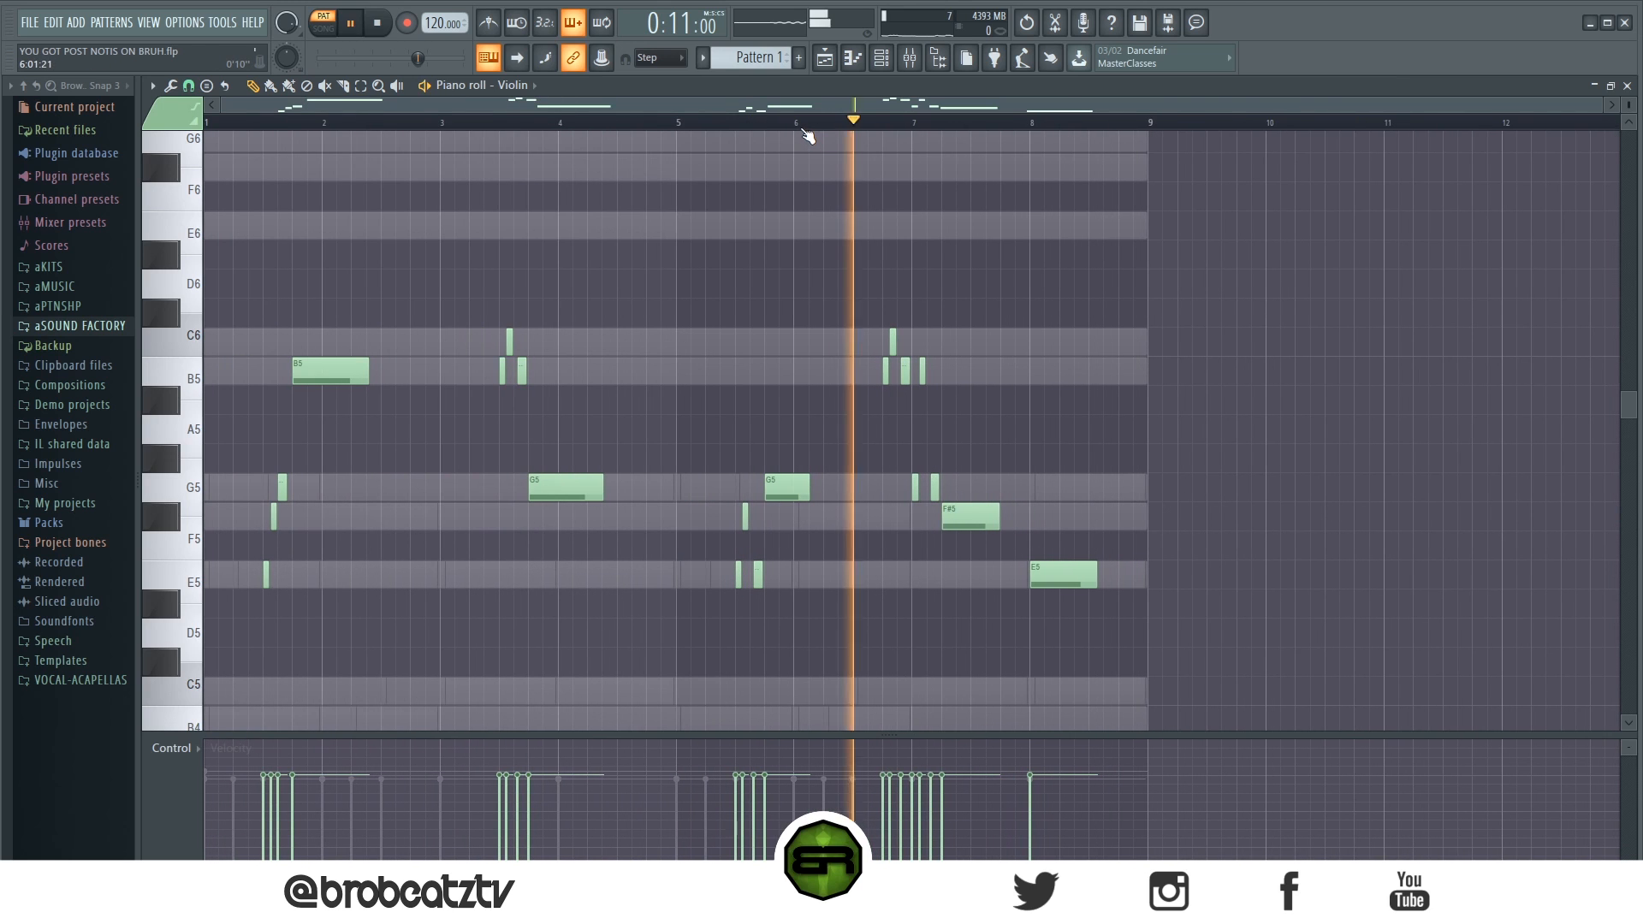
key("space")
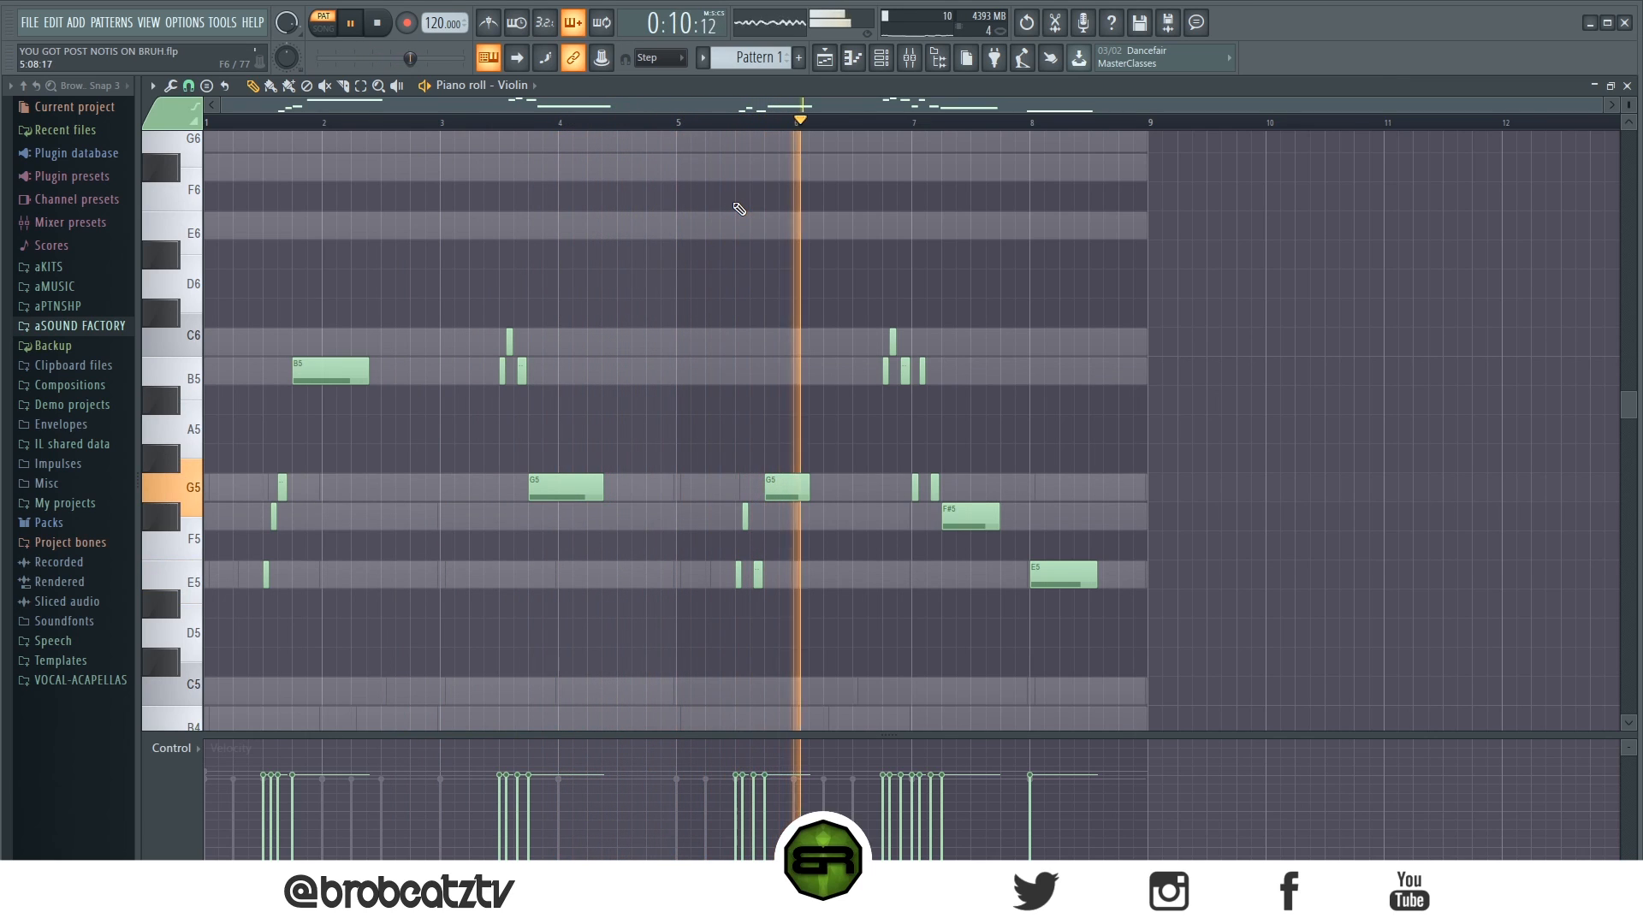
left_click_drag(821, 488, 833, 489)
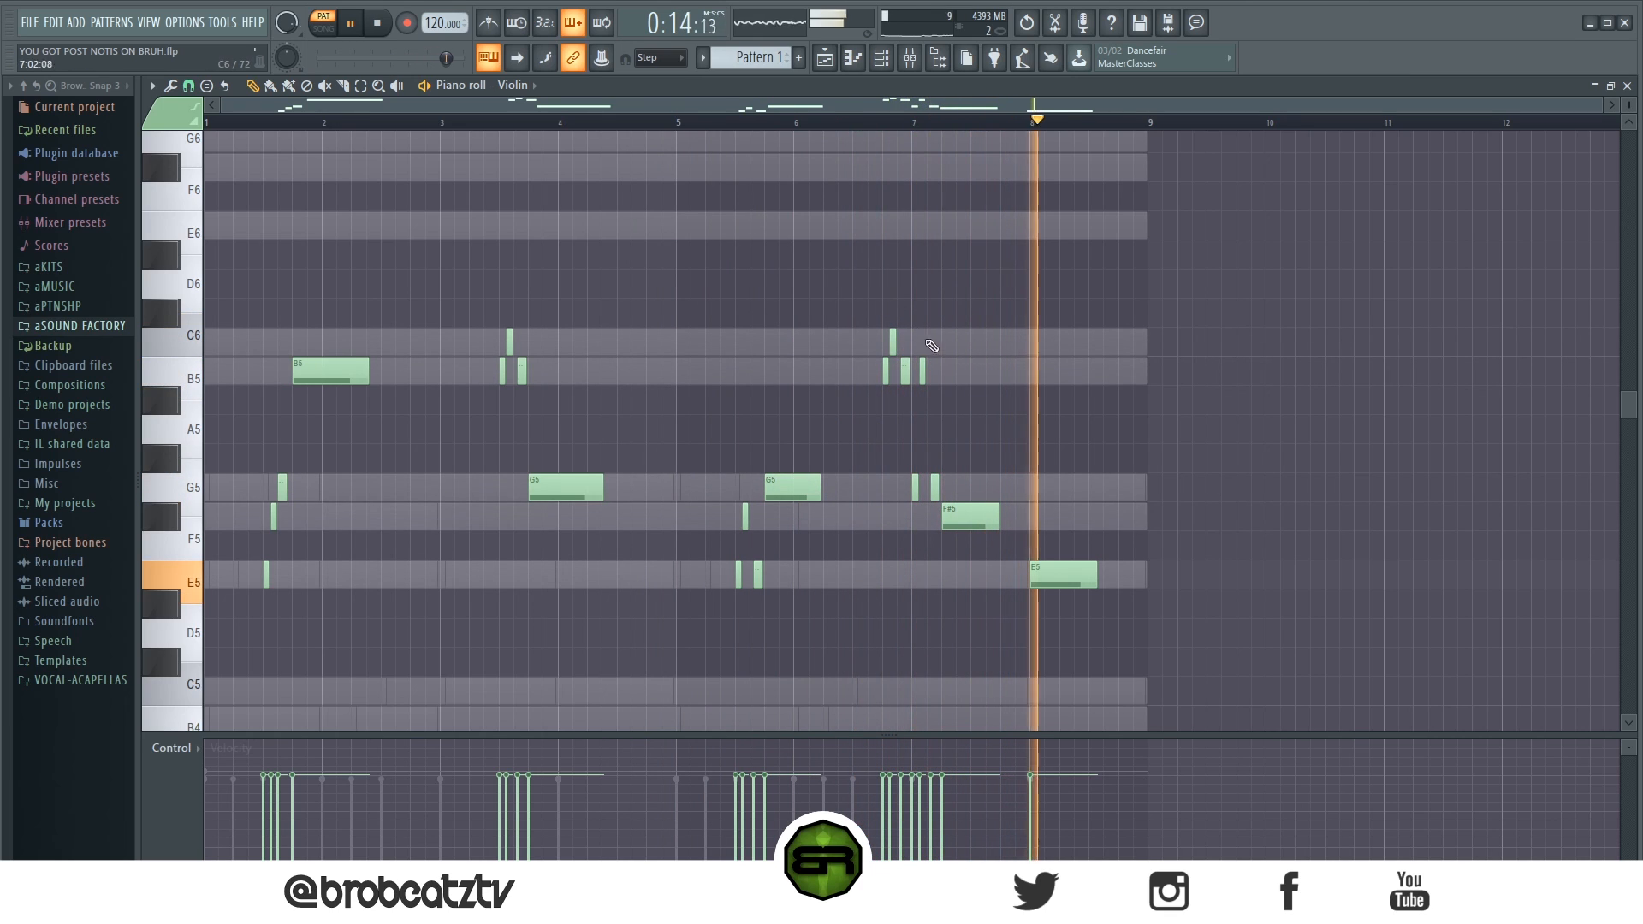
key("space")
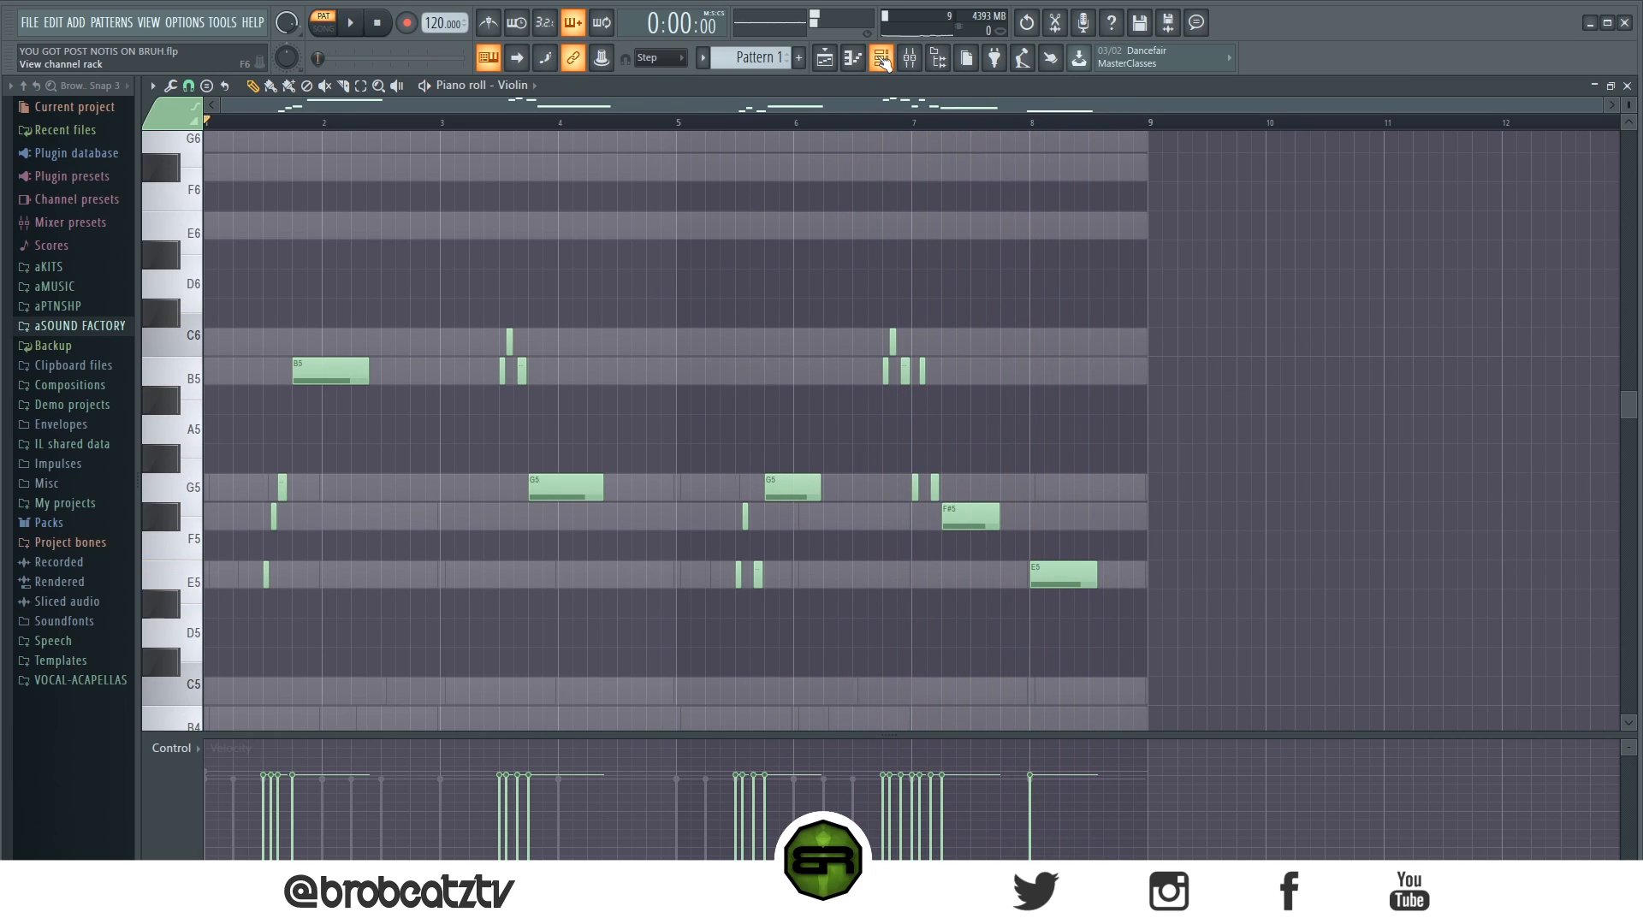
Copy the Violin channel's notes and paste them into the Koto channel.
left_click(886, 61)
right_click(510, 282)
left_click(716, 292)
right_click(501, 309)
left_click(732, 336)
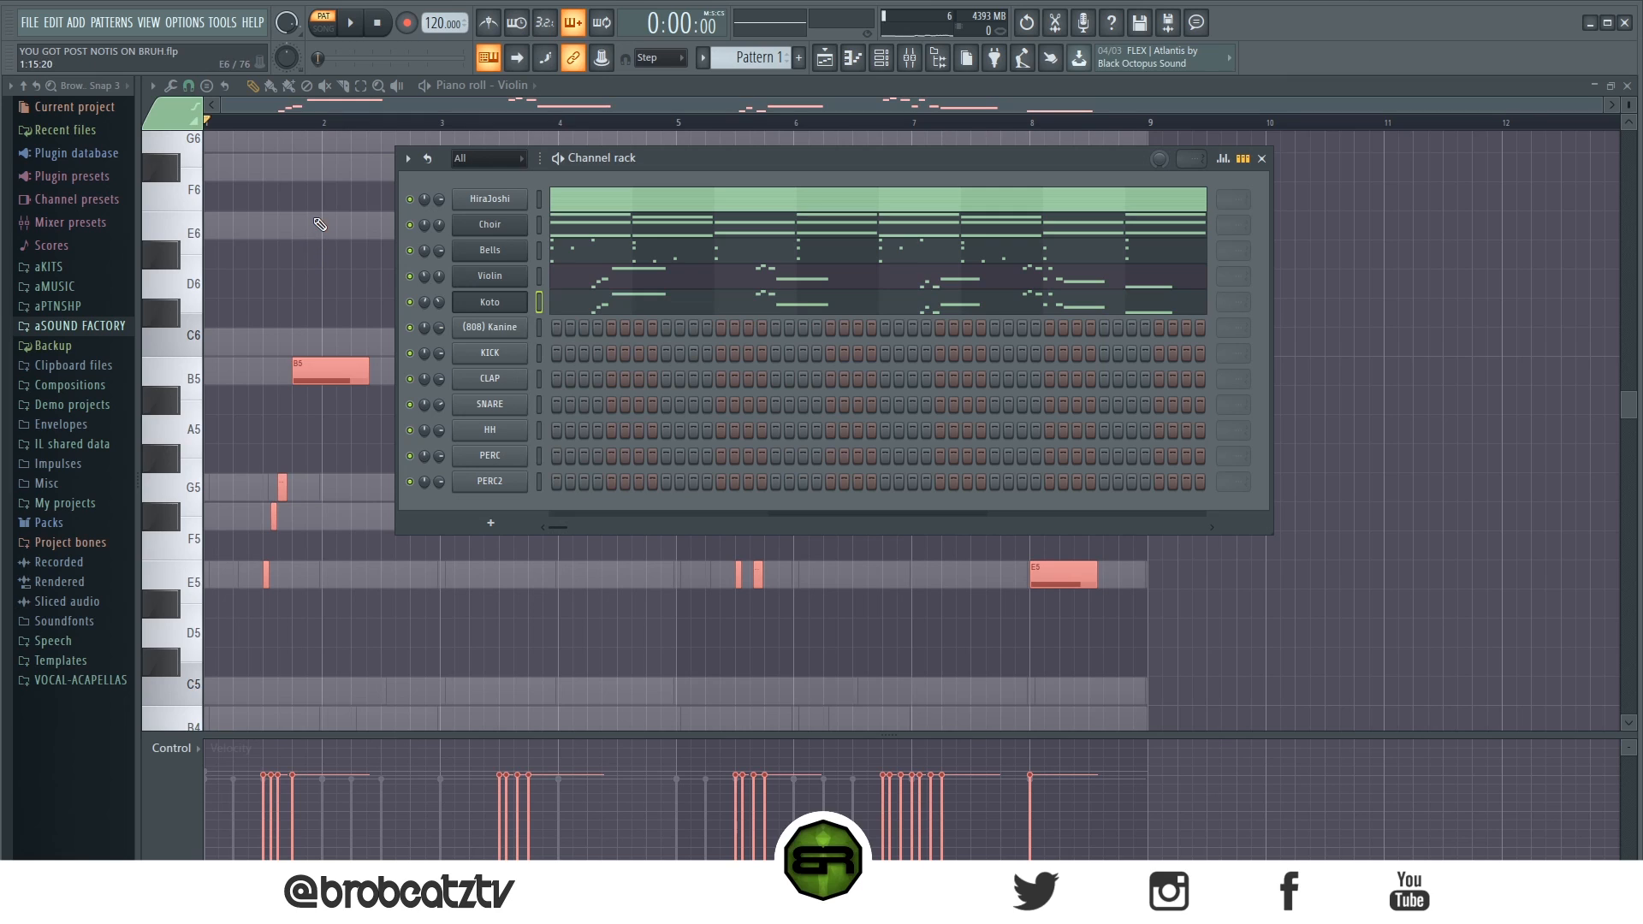
key("F6")
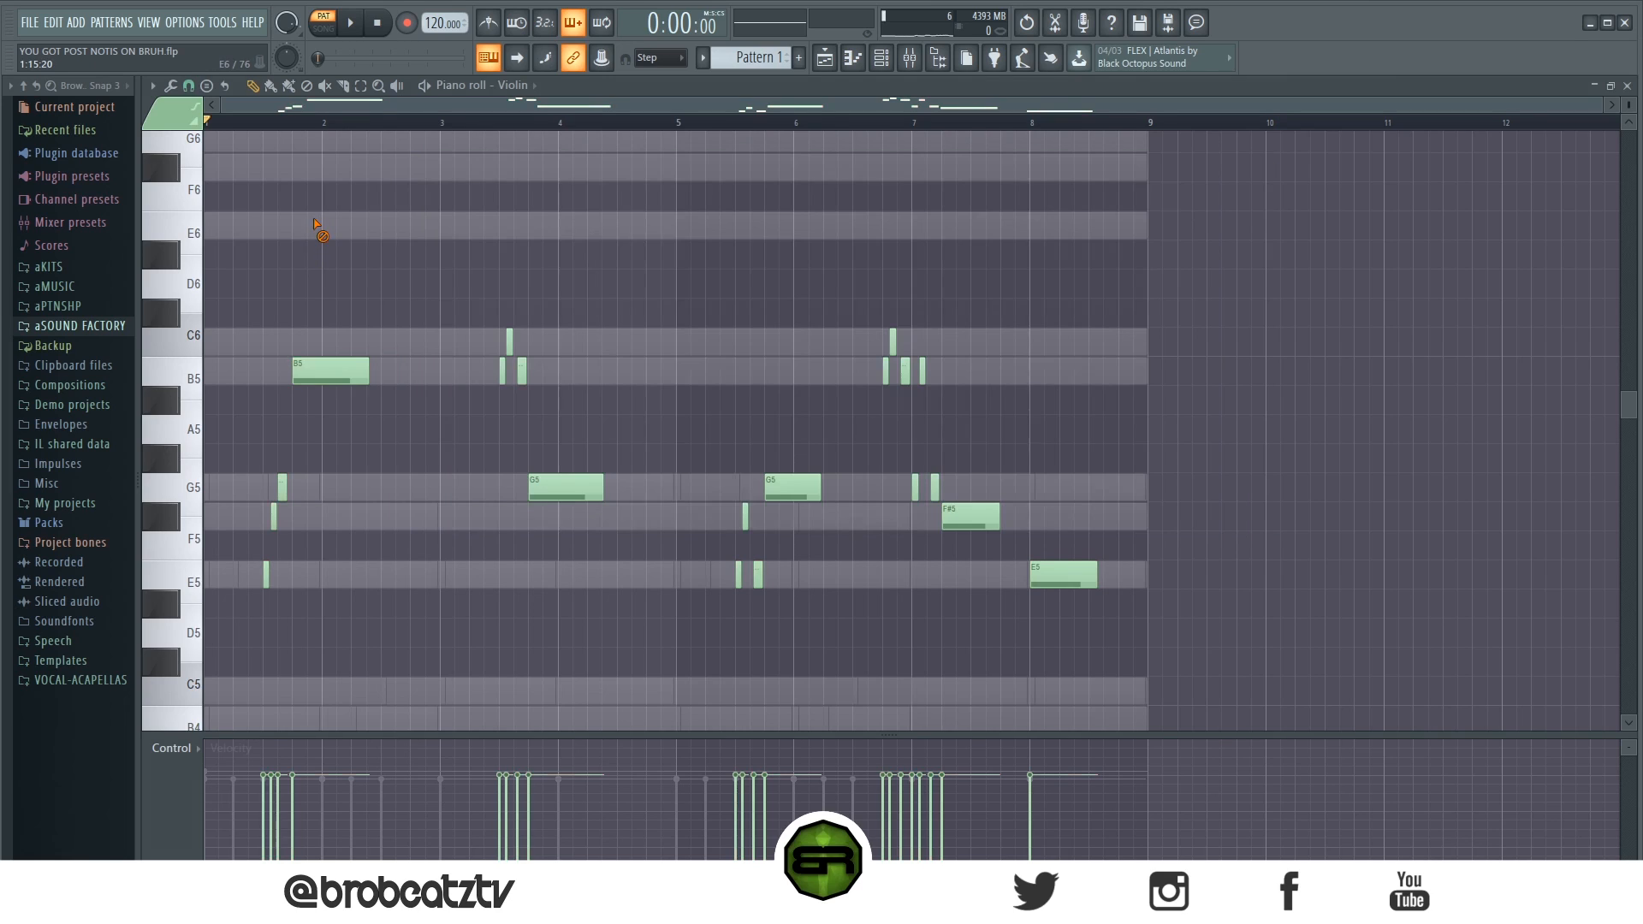
Play the pattern with the Koto part included and review the Koto notes, the playlist and the channel rack.
left_click(355, 27)
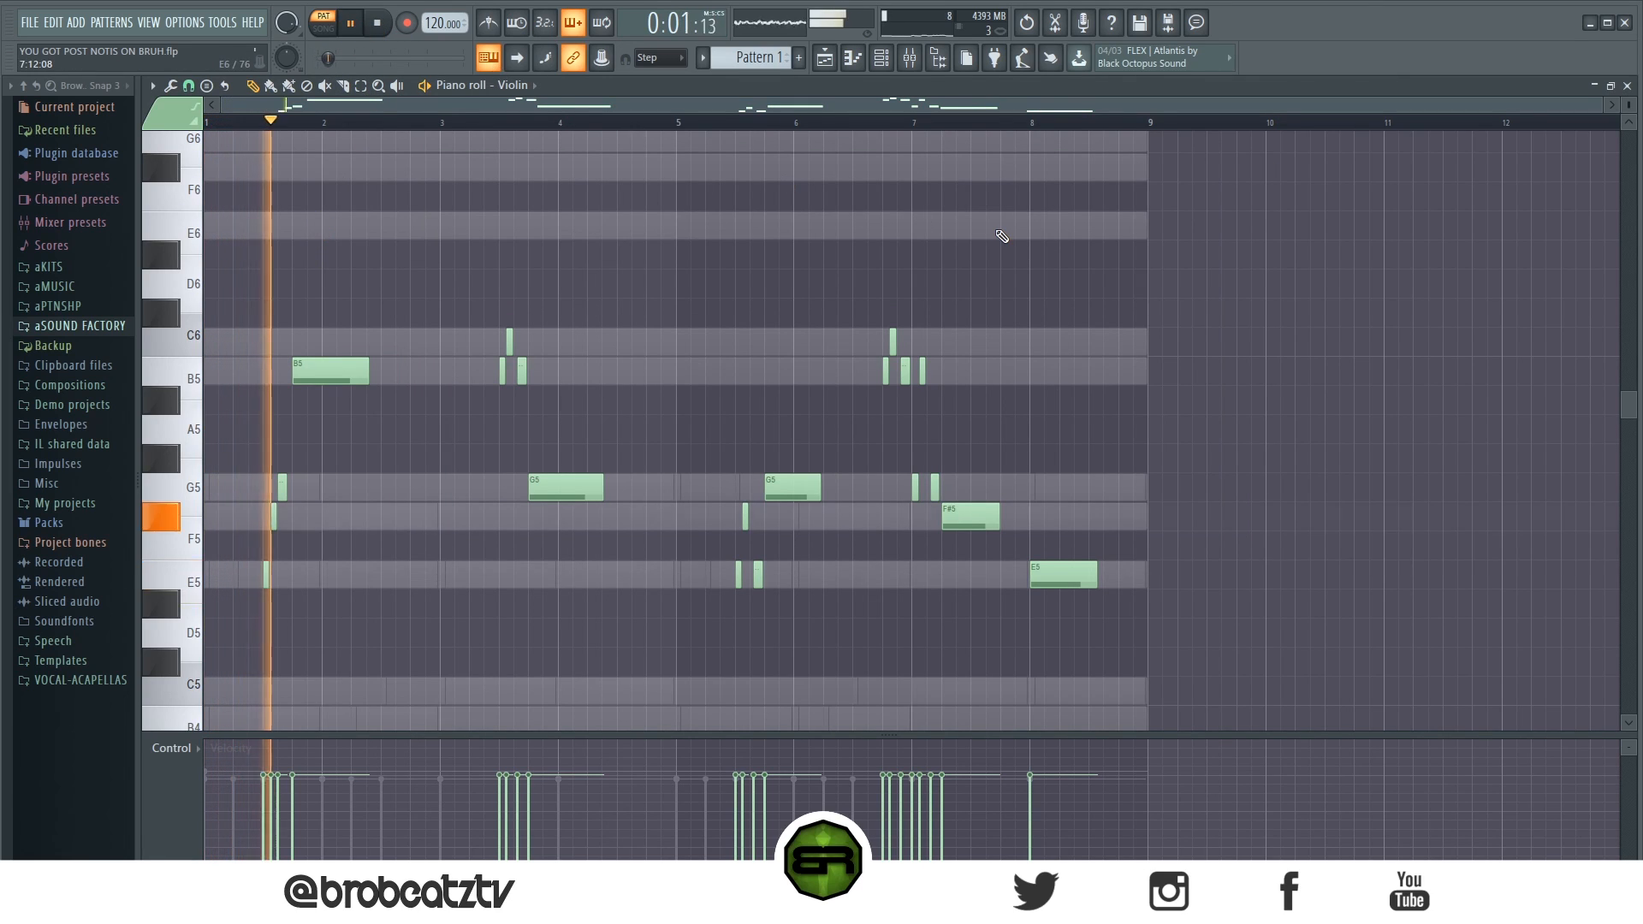
key("F6")
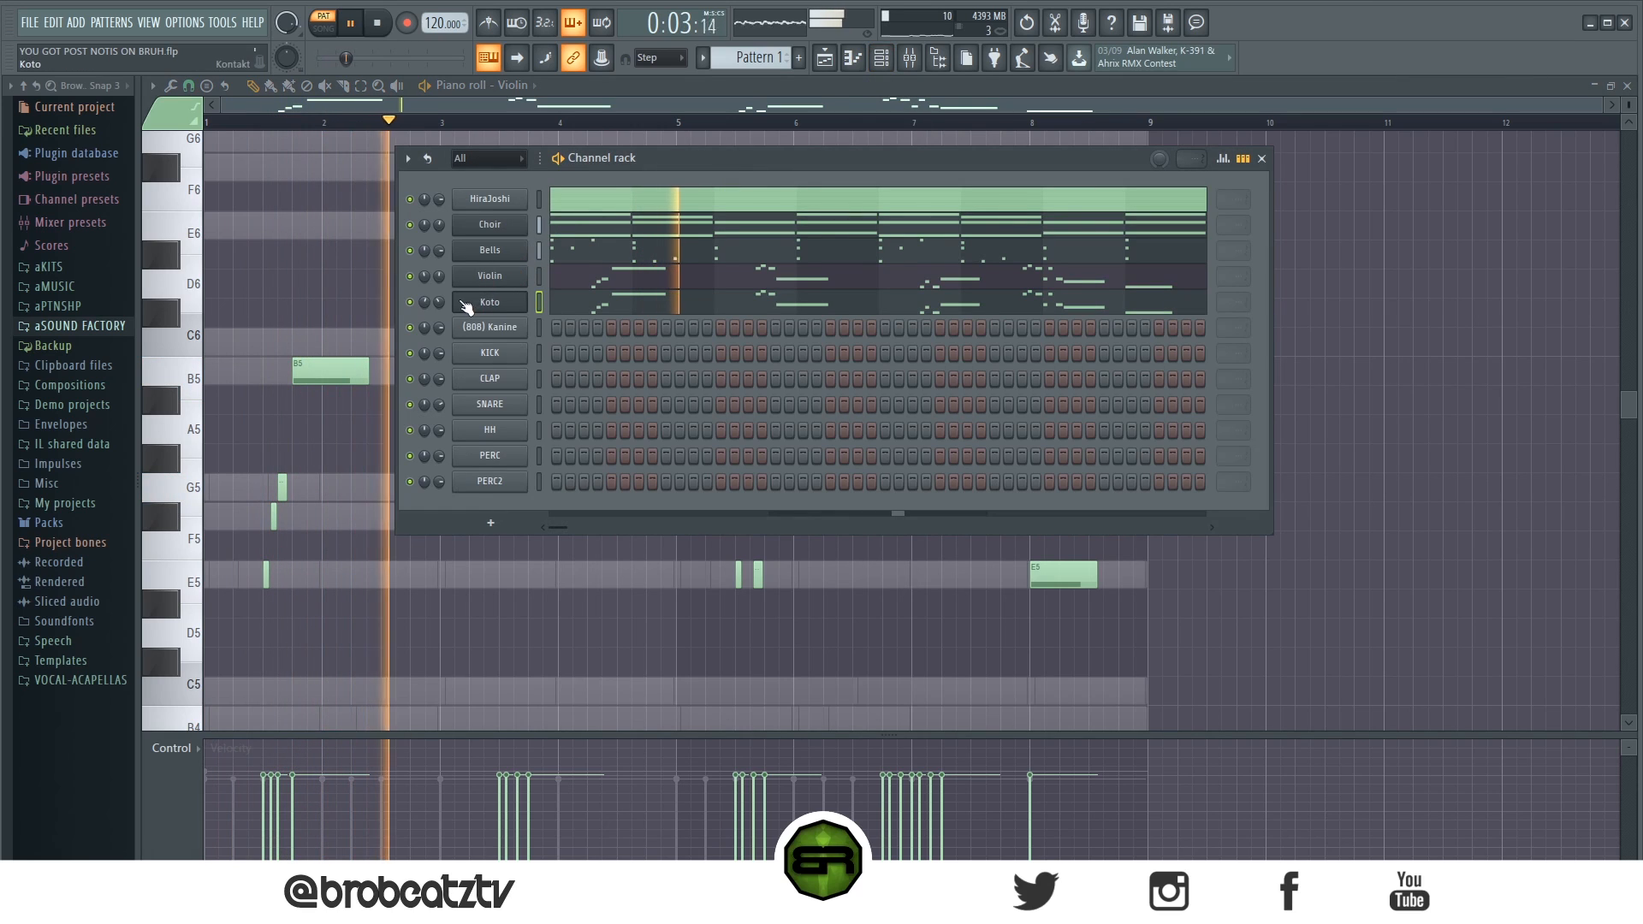
key("F6")
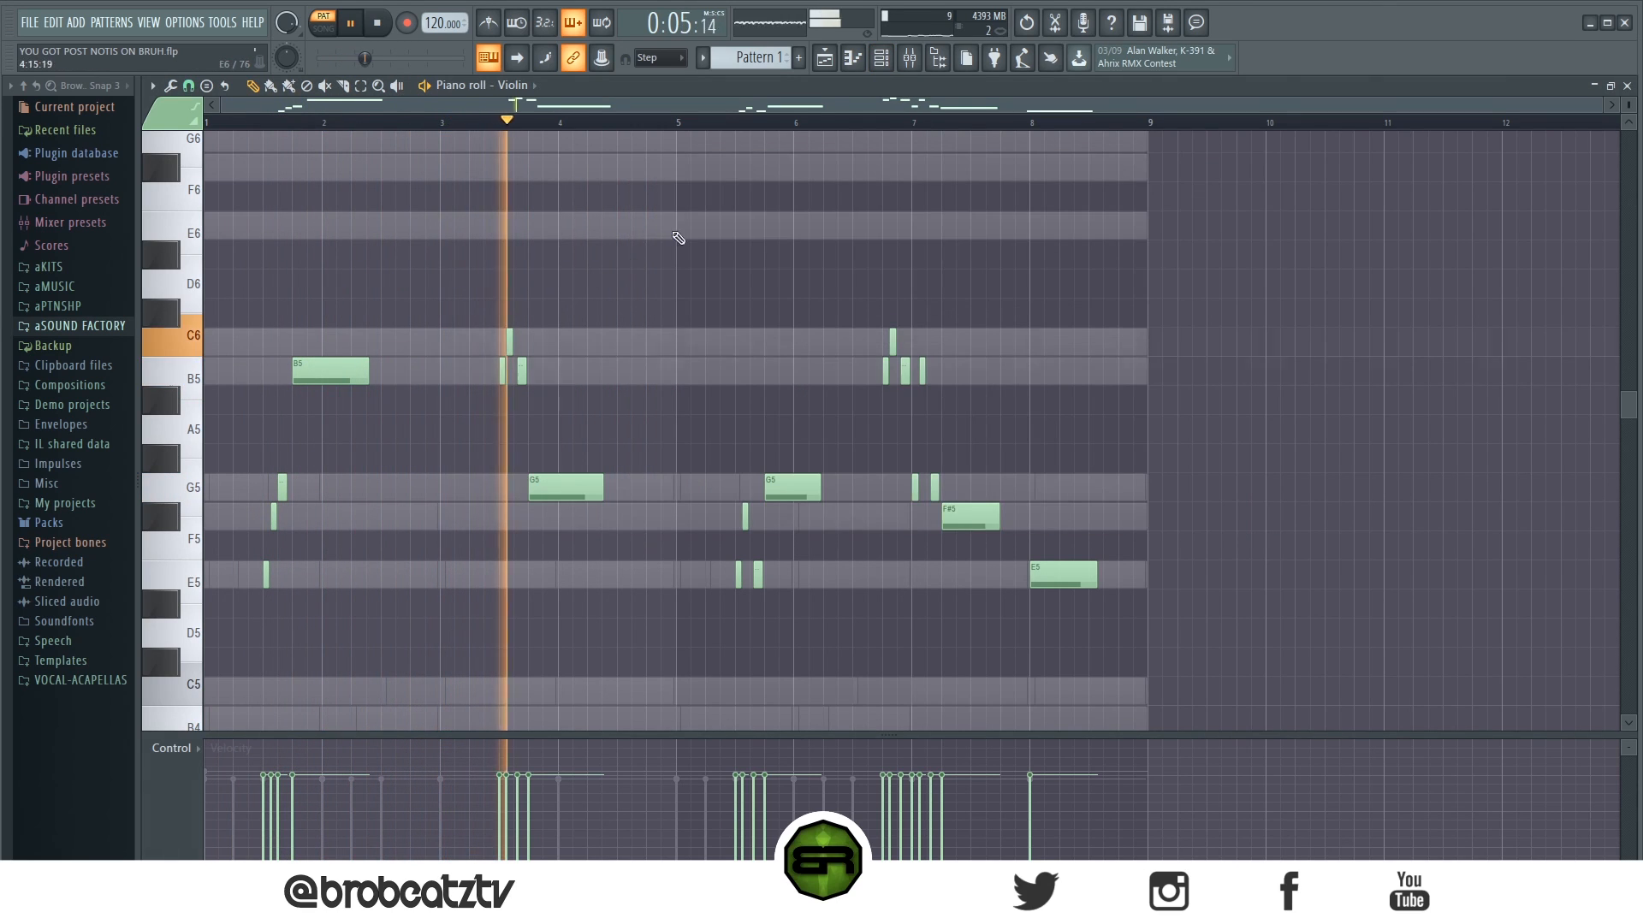
left_click(882, 58)
key("ctrl+a")
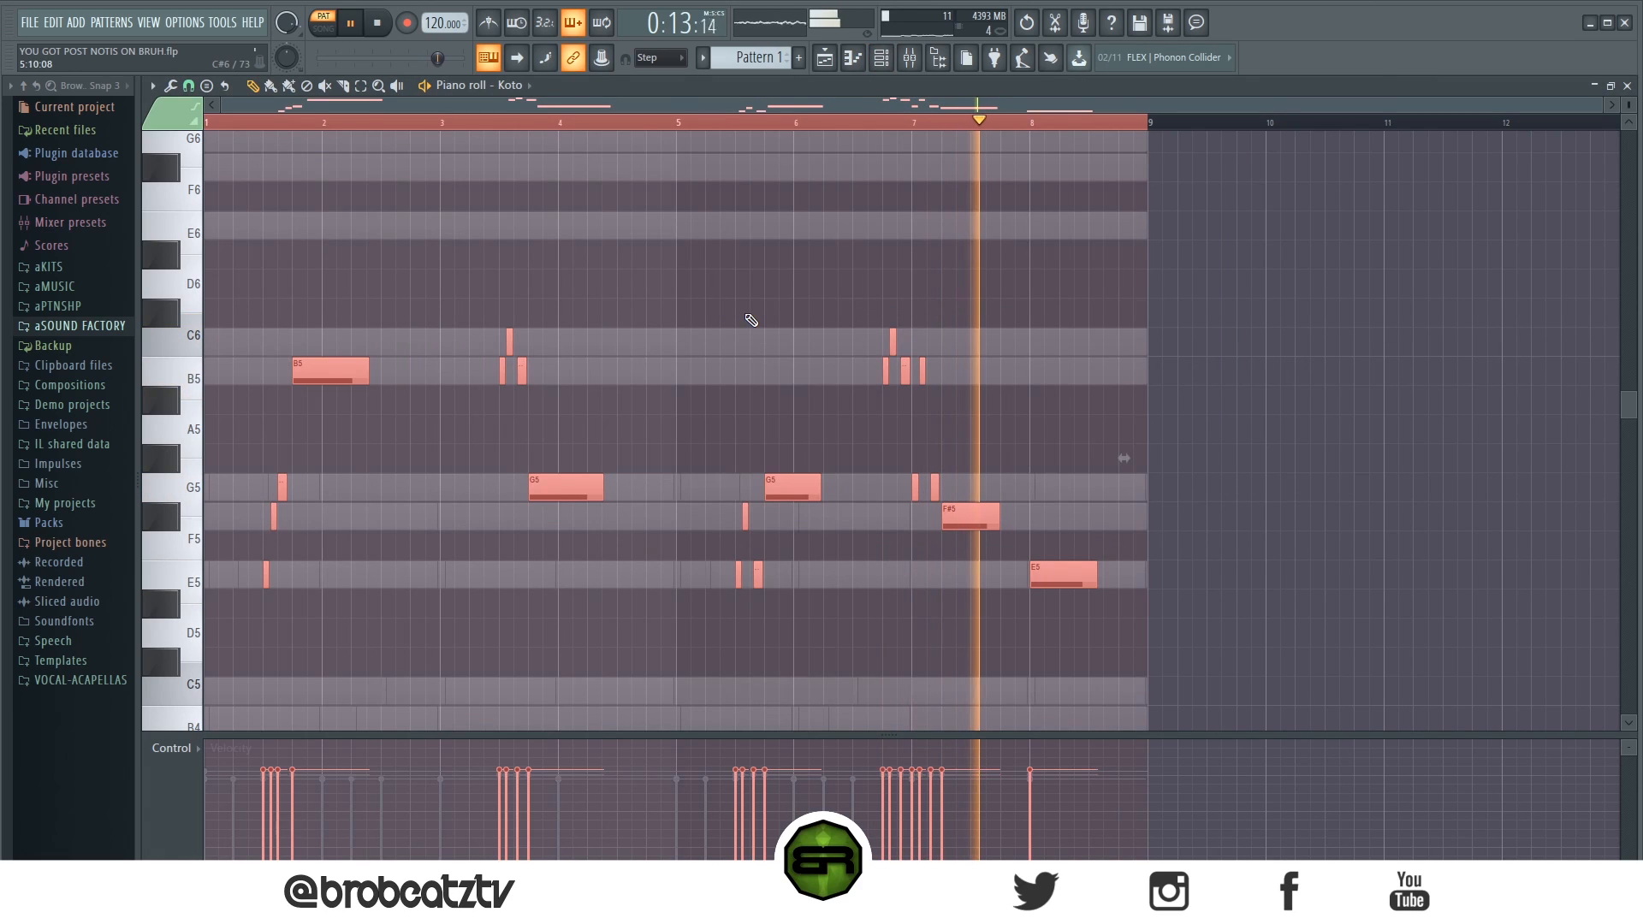
left_click(824, 58)
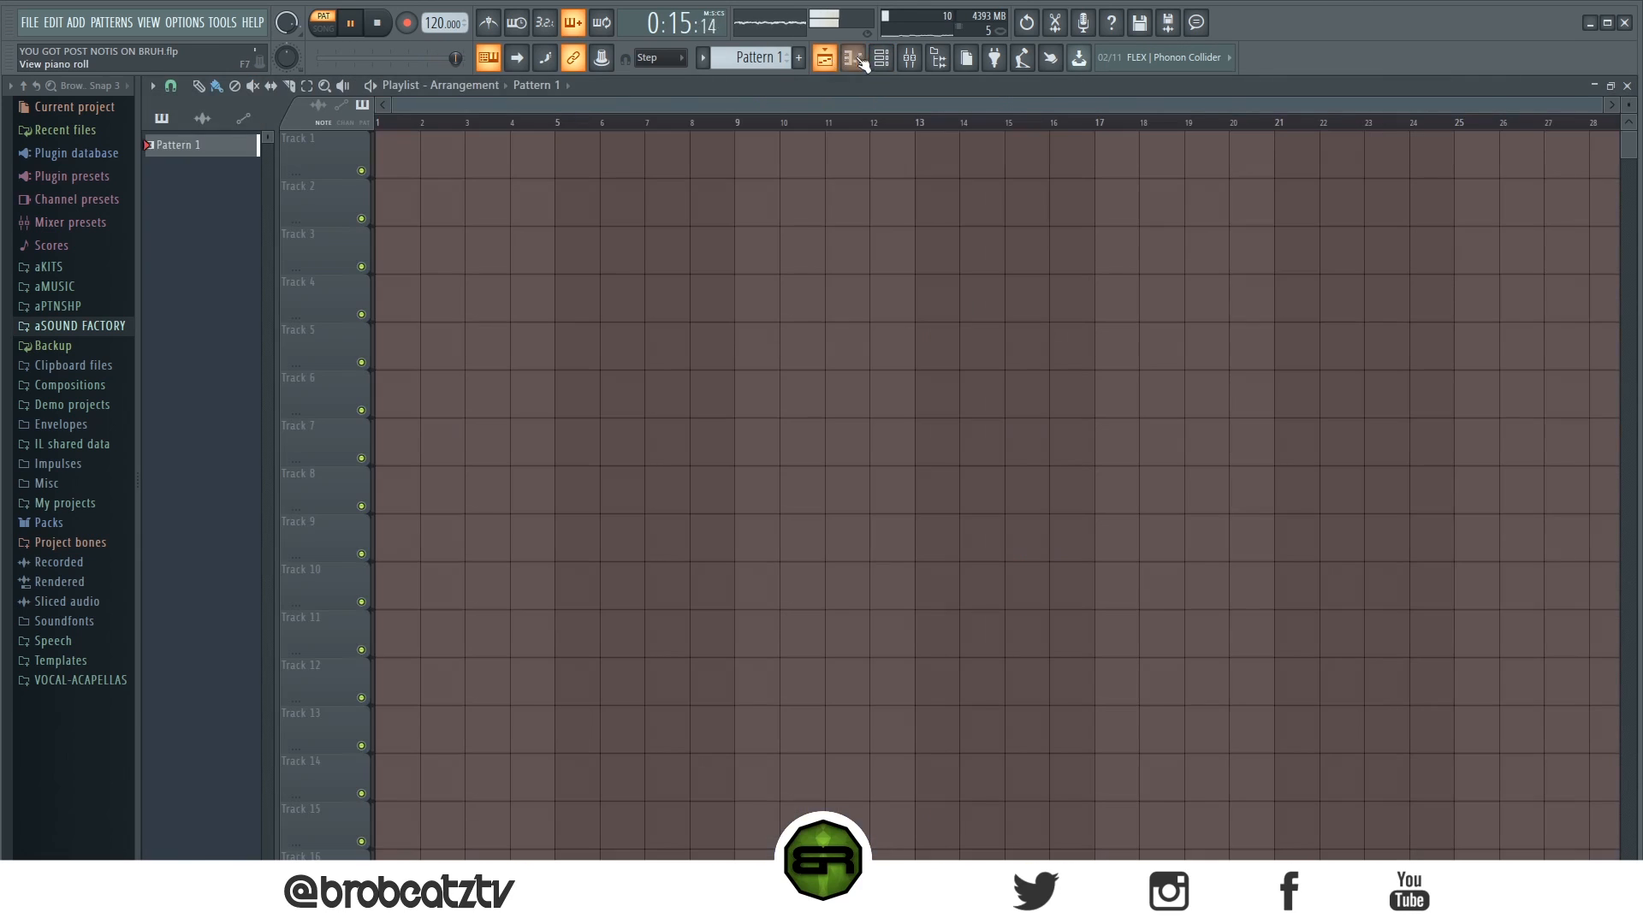
left_click(882, 58)
key("space")
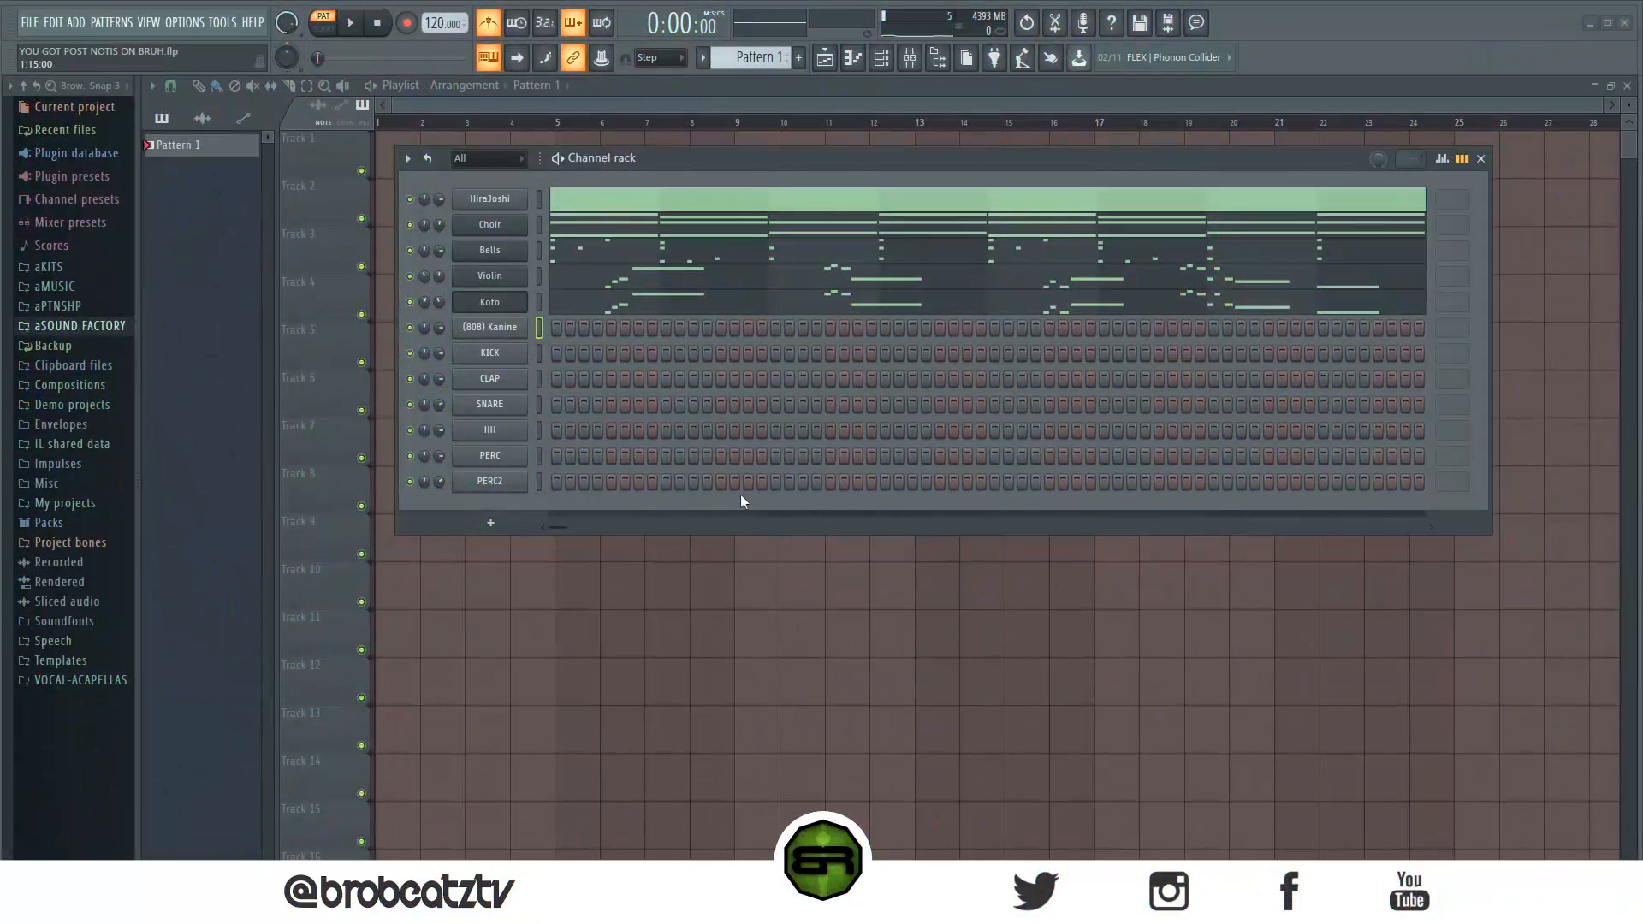
Open the (808) Kanine channel's piano roll, add a short E5 note at the start of bar 1, and play it back.
right_click(504, 336)
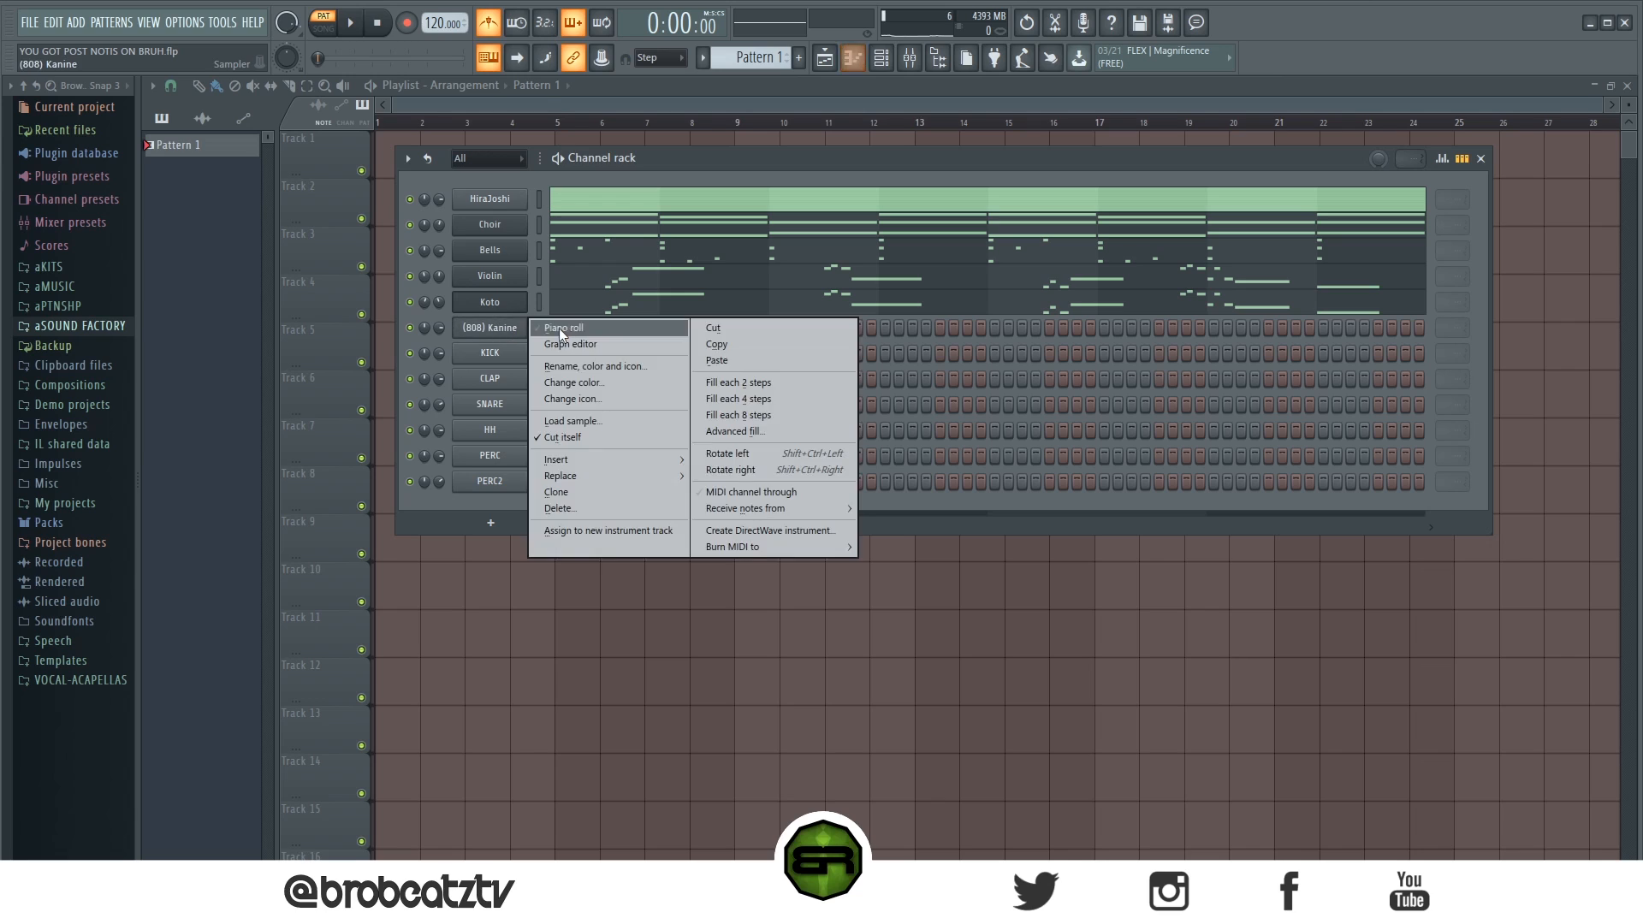
left_click(548, 326)
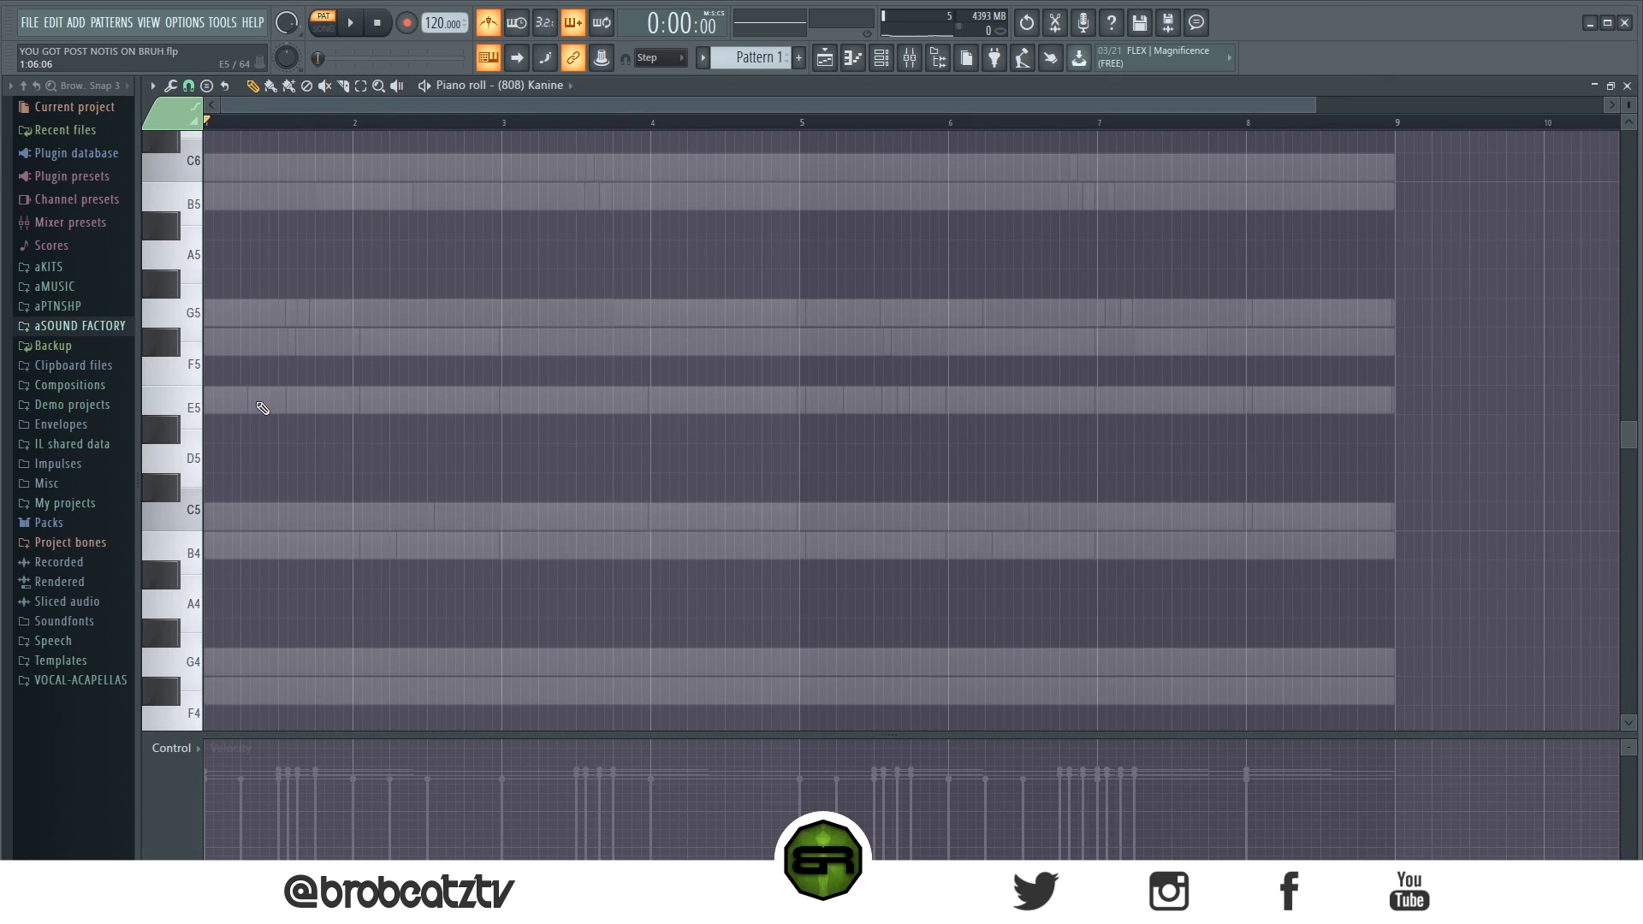
left_click(210, 402)
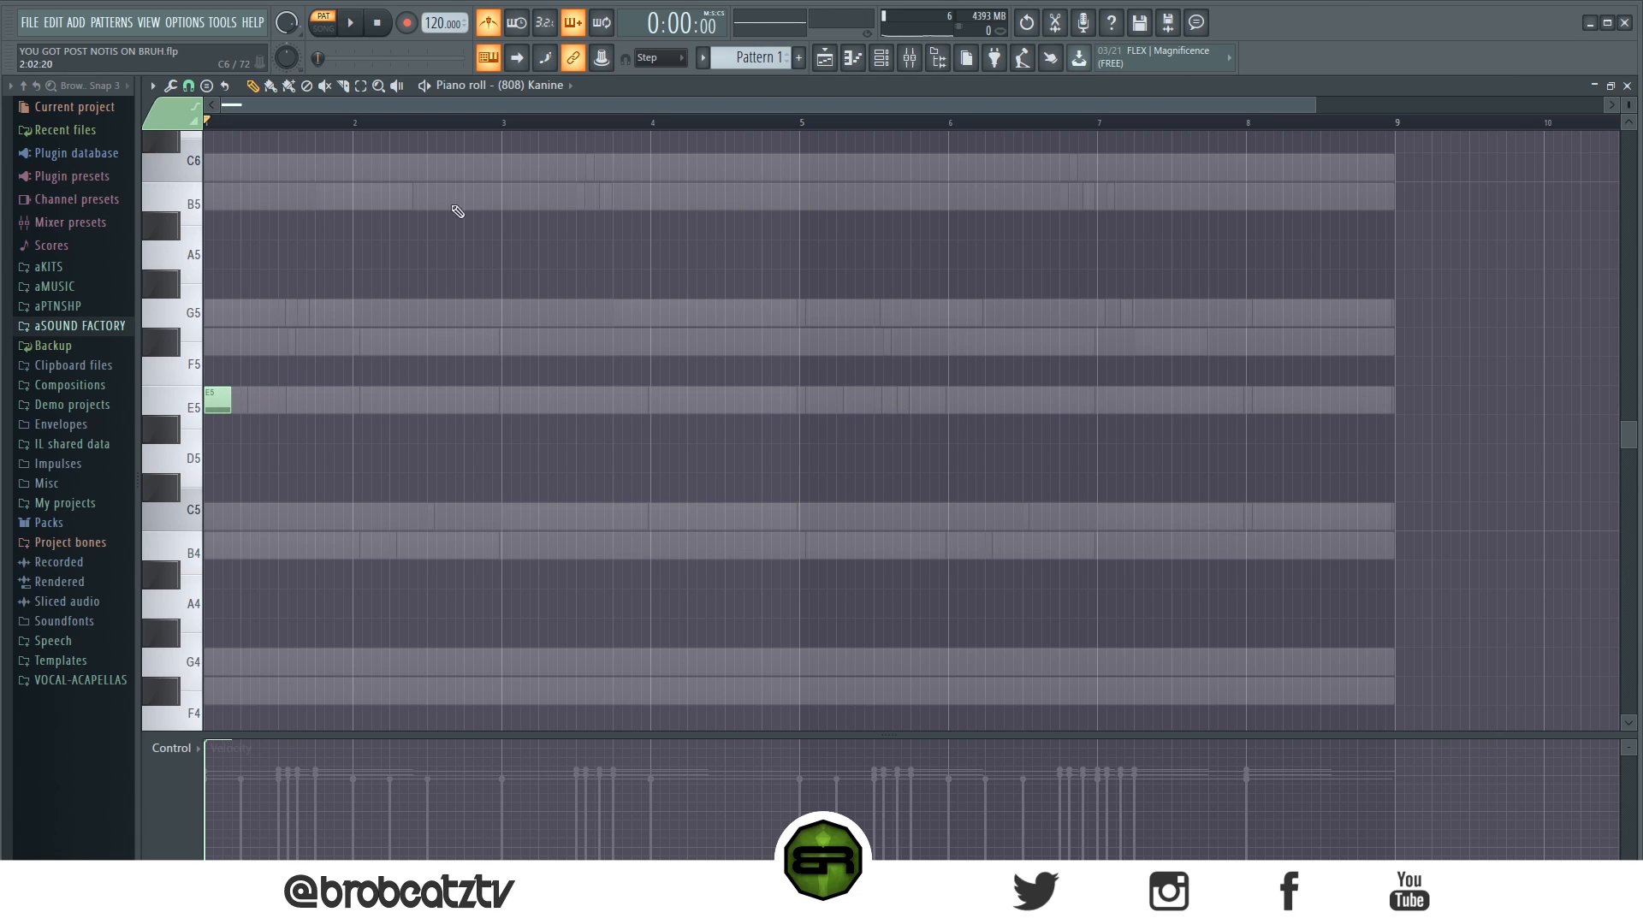
left_click_drag(1313, 107, 766, 105)
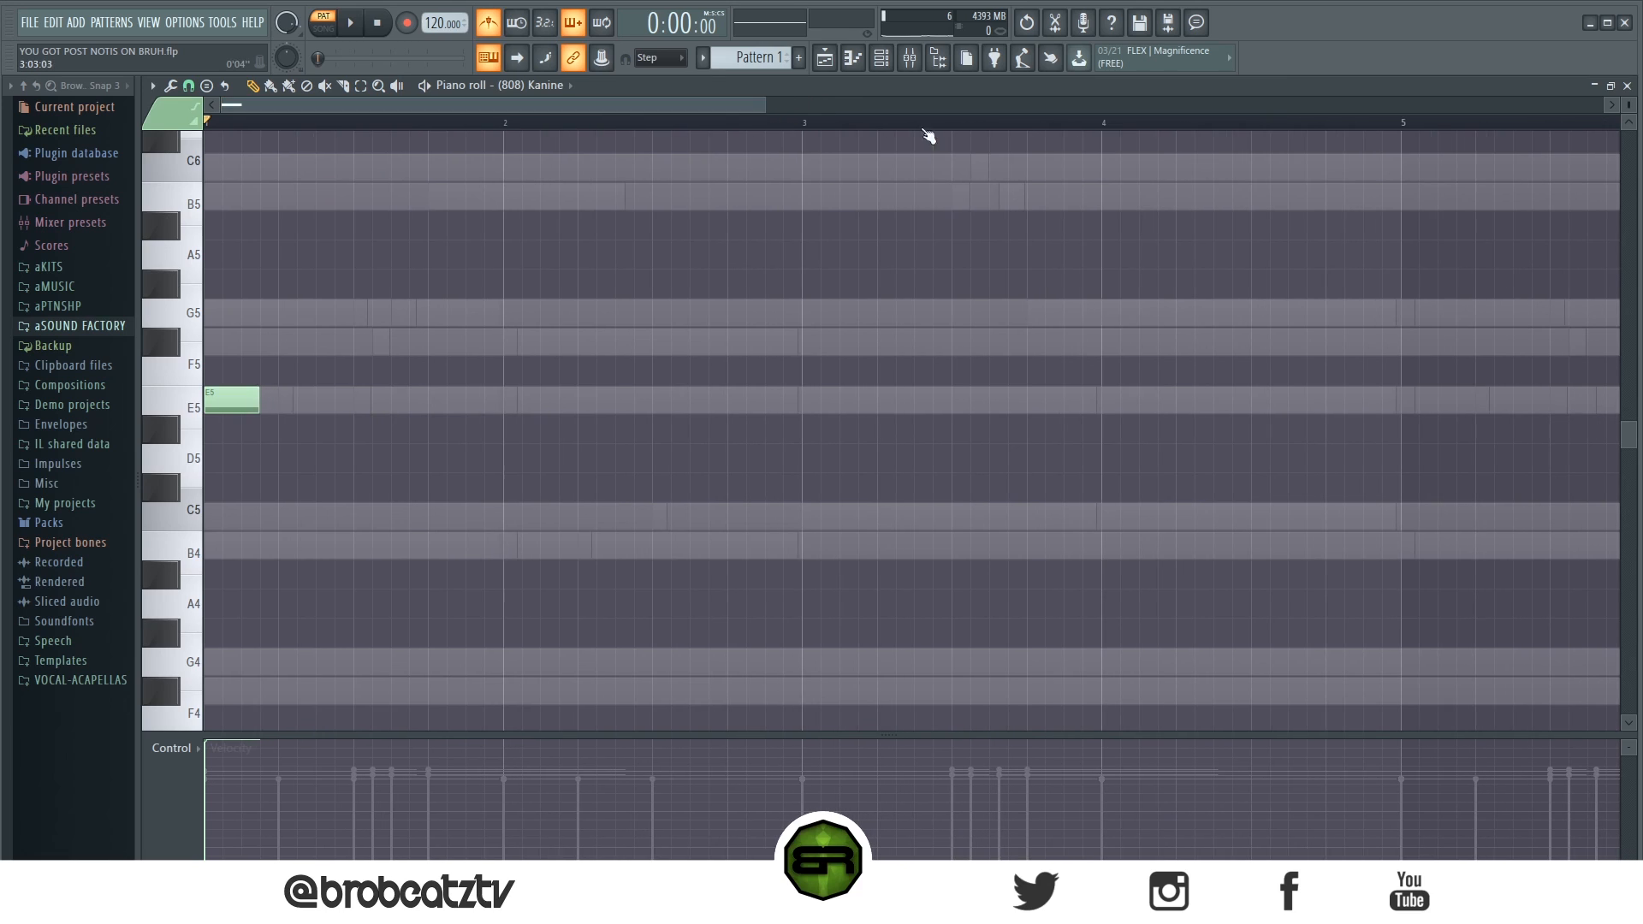
scroll(1628, 105, "up", 1)
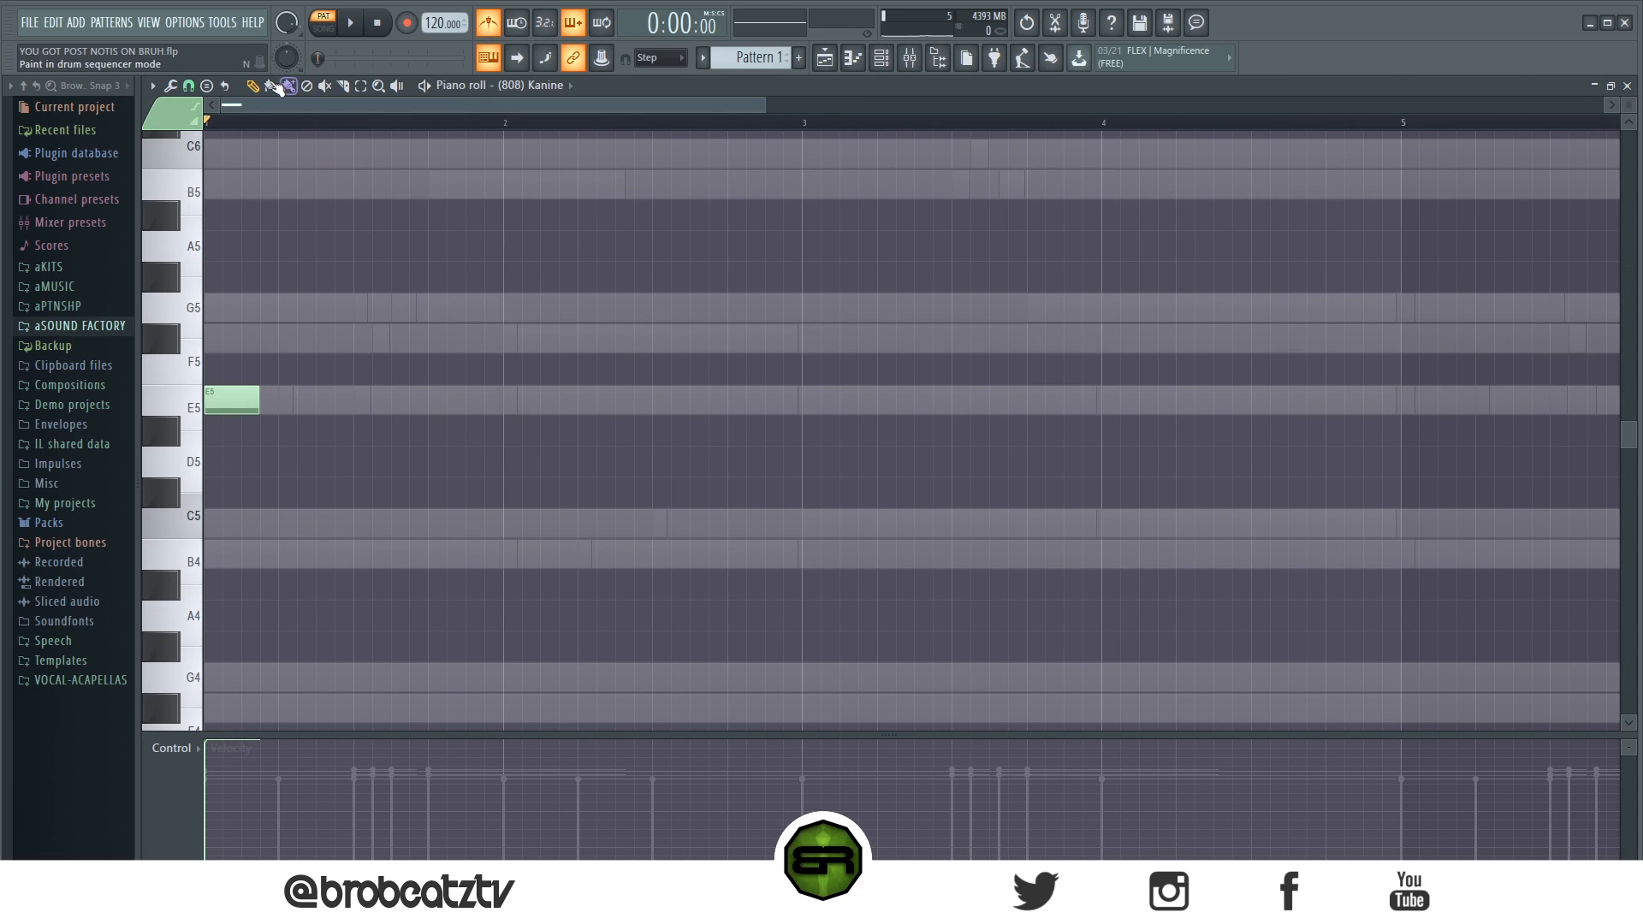
key("space")
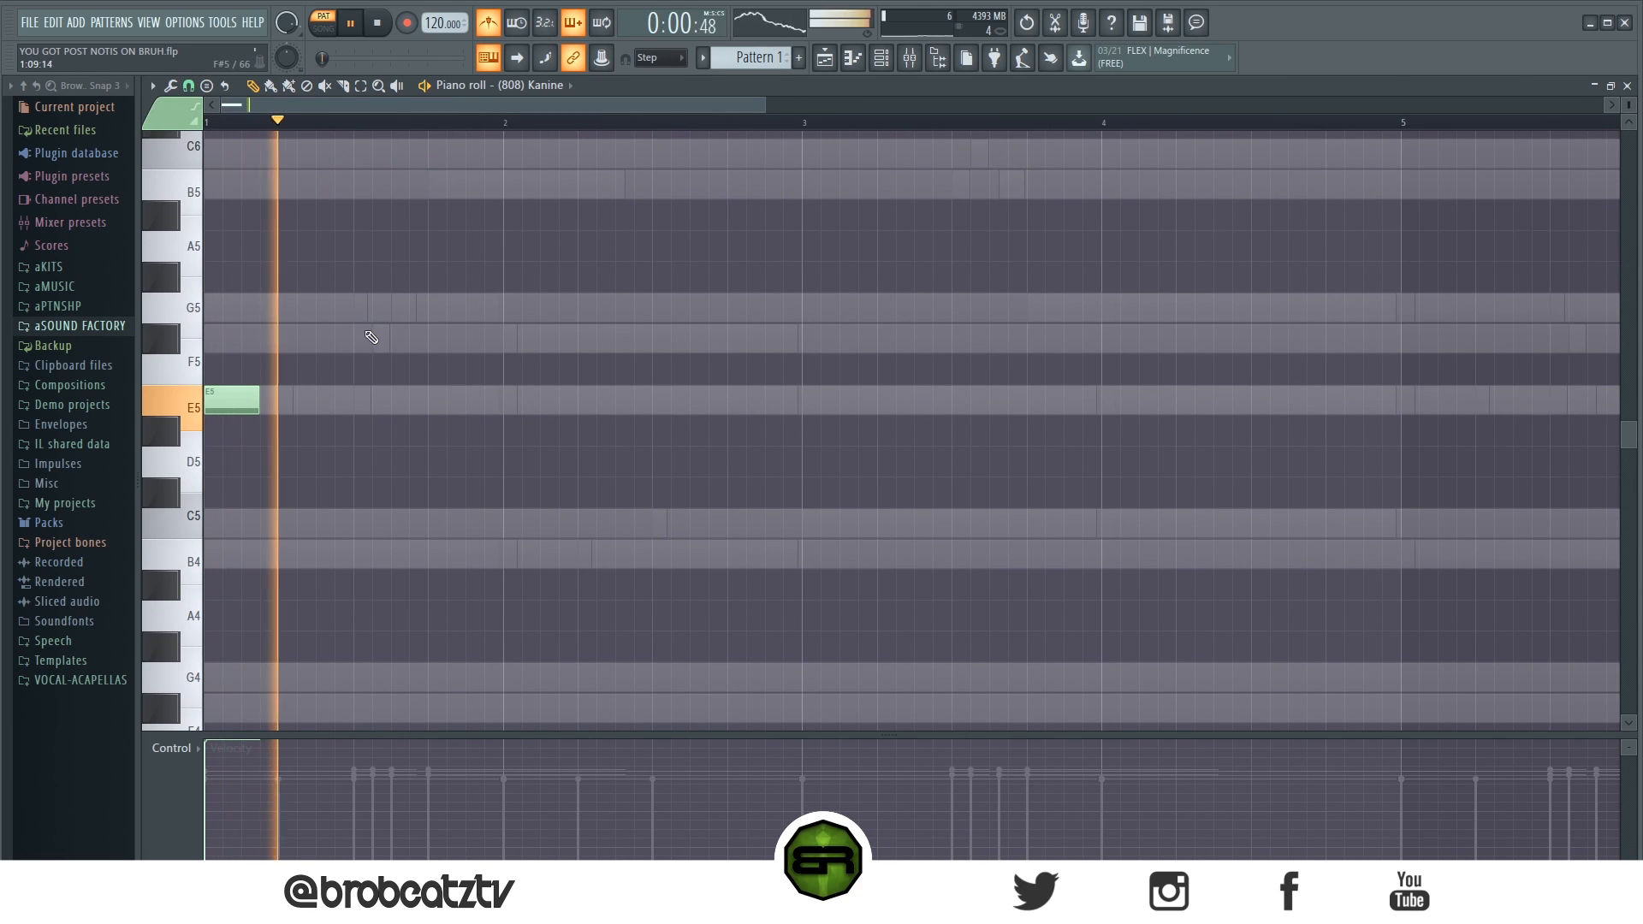
key("space")
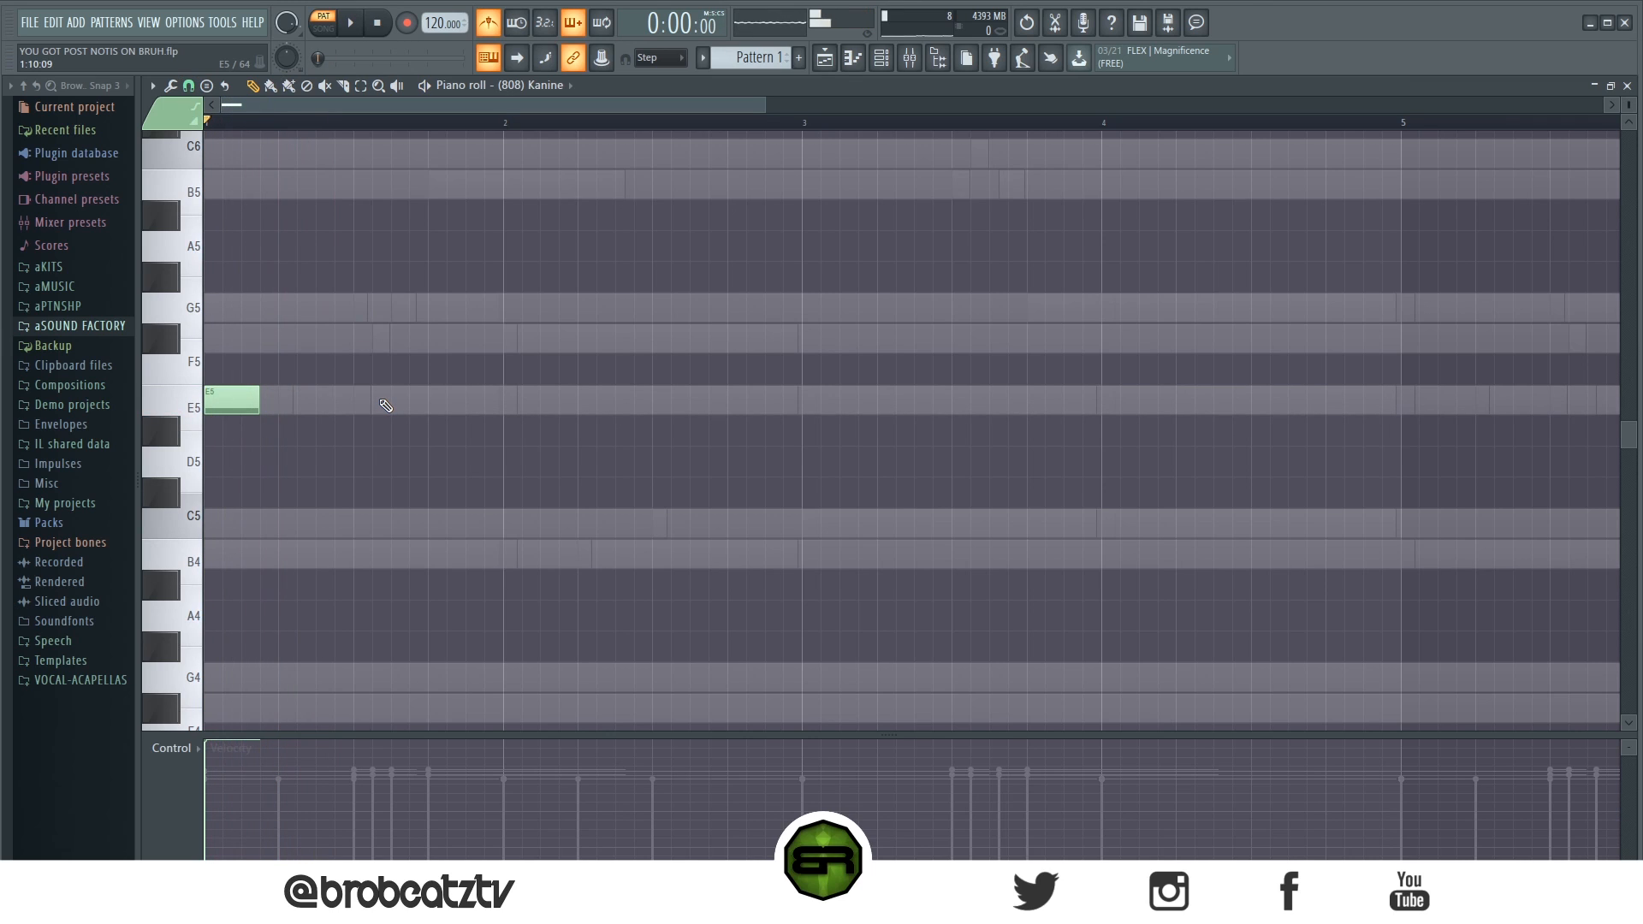
Add 808 notes E5 on beat 4 of bar 1, G5 on beat 2 of bar 2, and B4 halfway through beat 3 of bar 2.
key("space")
left_click(436, 401)
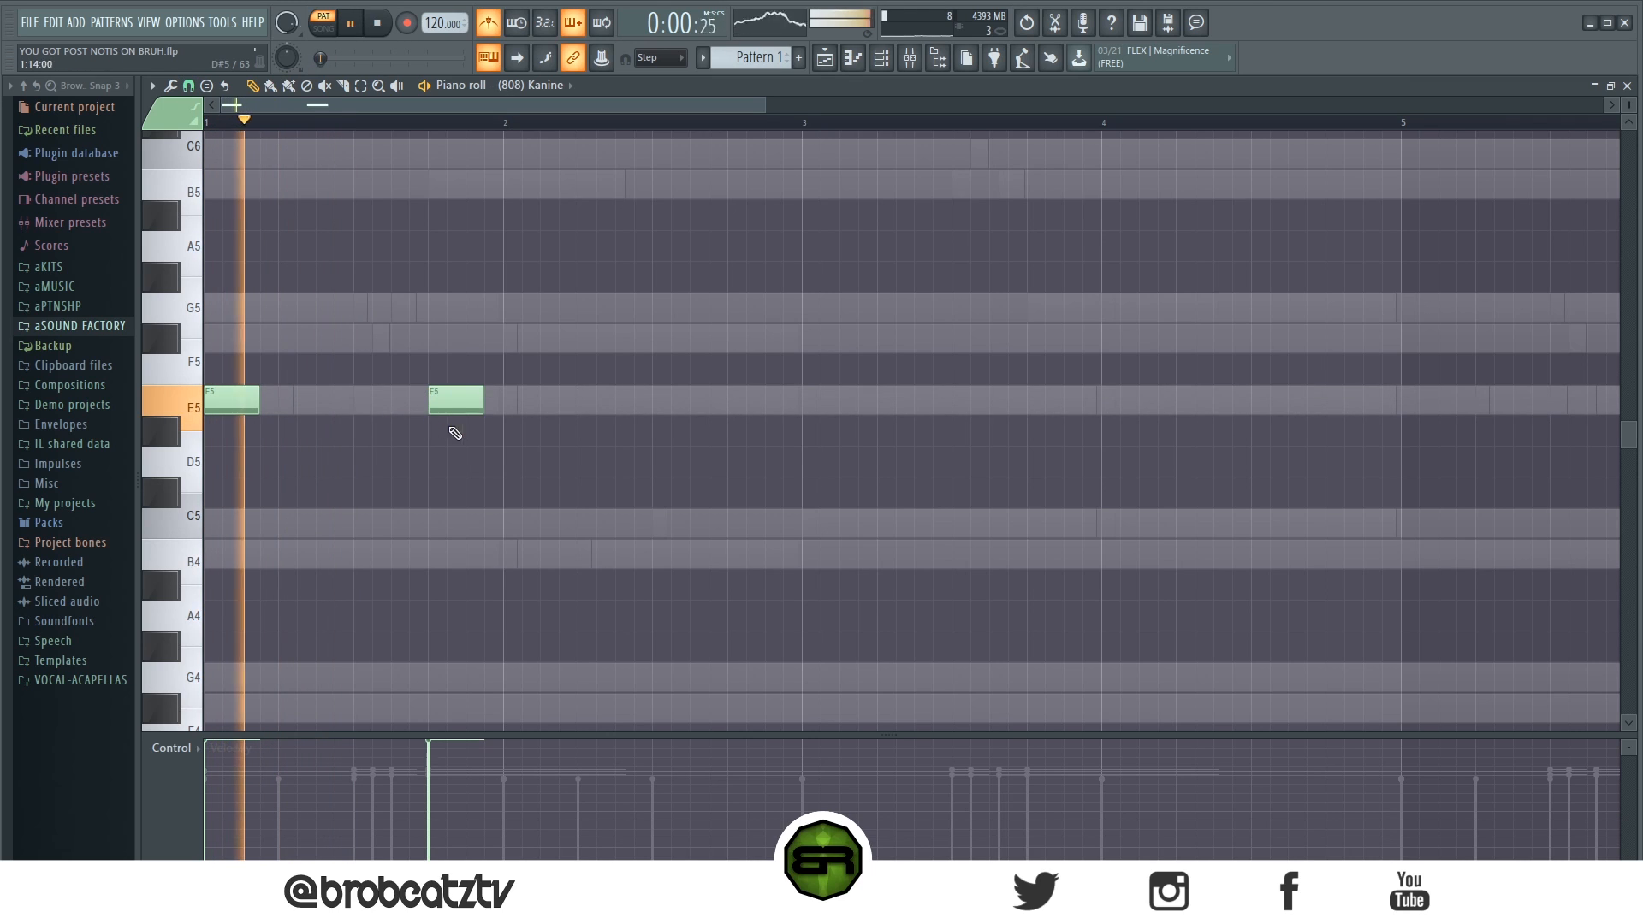
left_click(579, 314)
key("space")
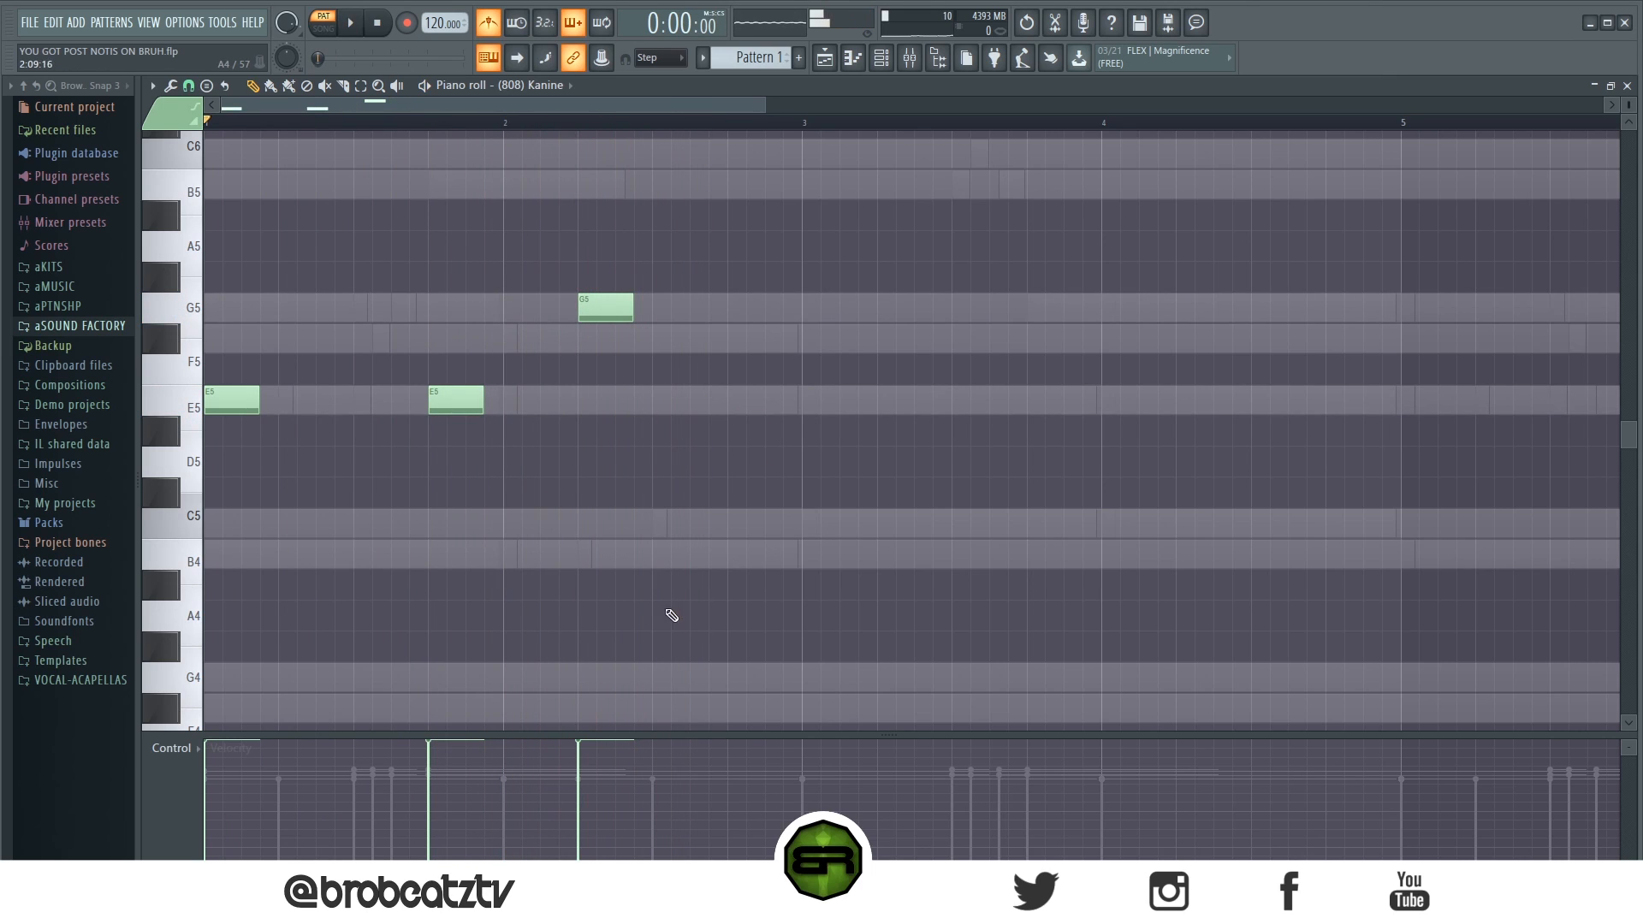
left_click(693, 556)
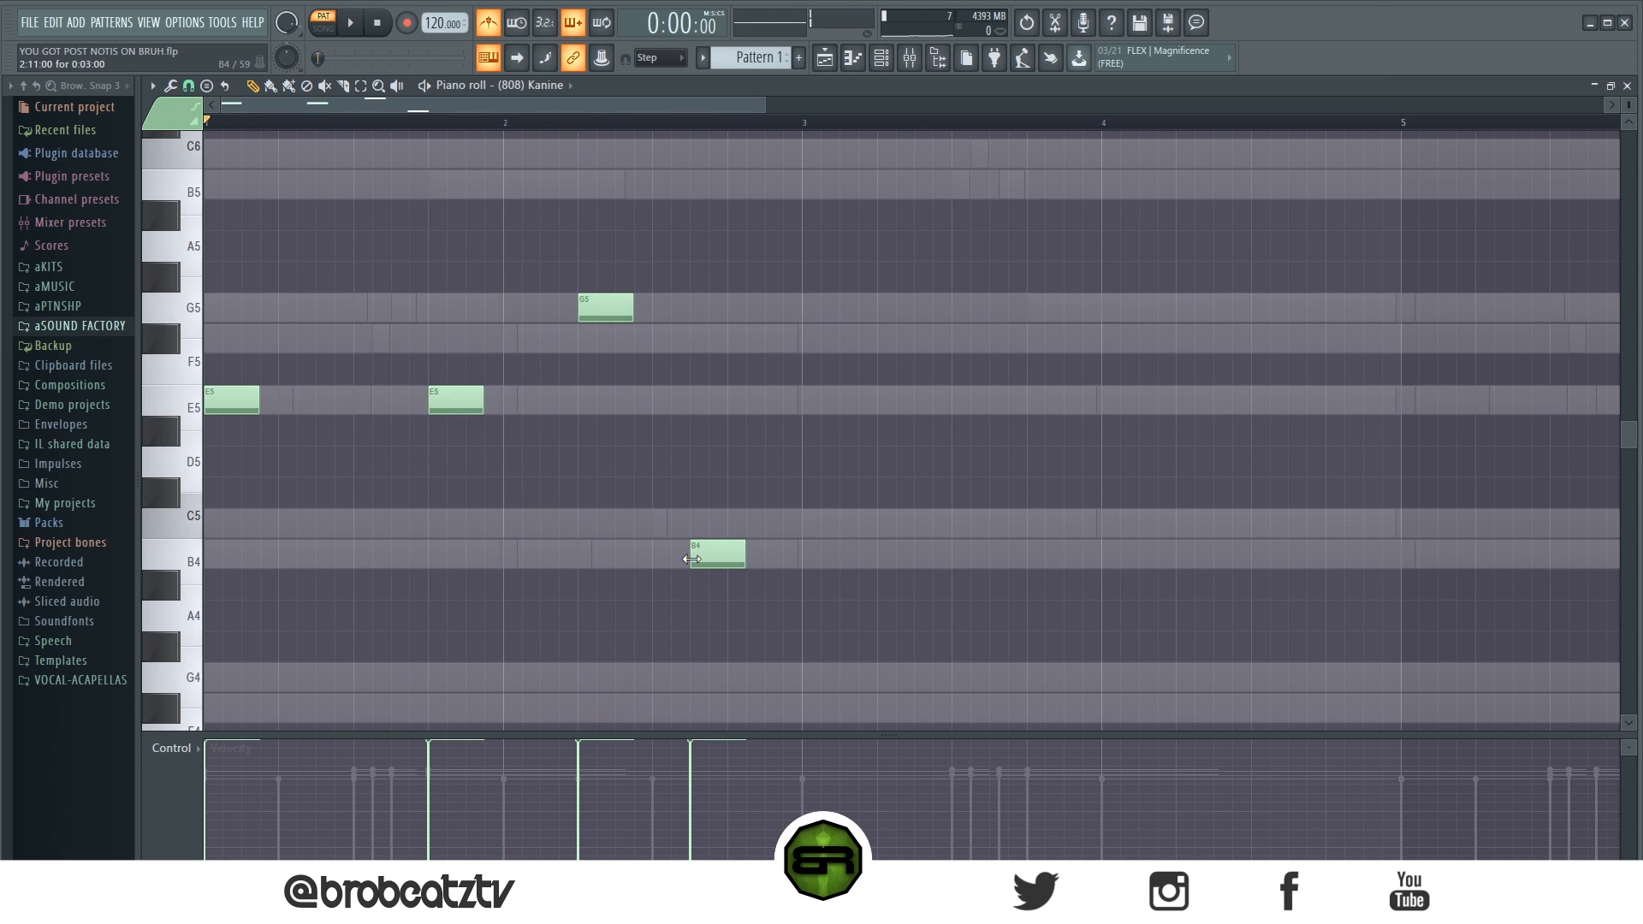
key("space")
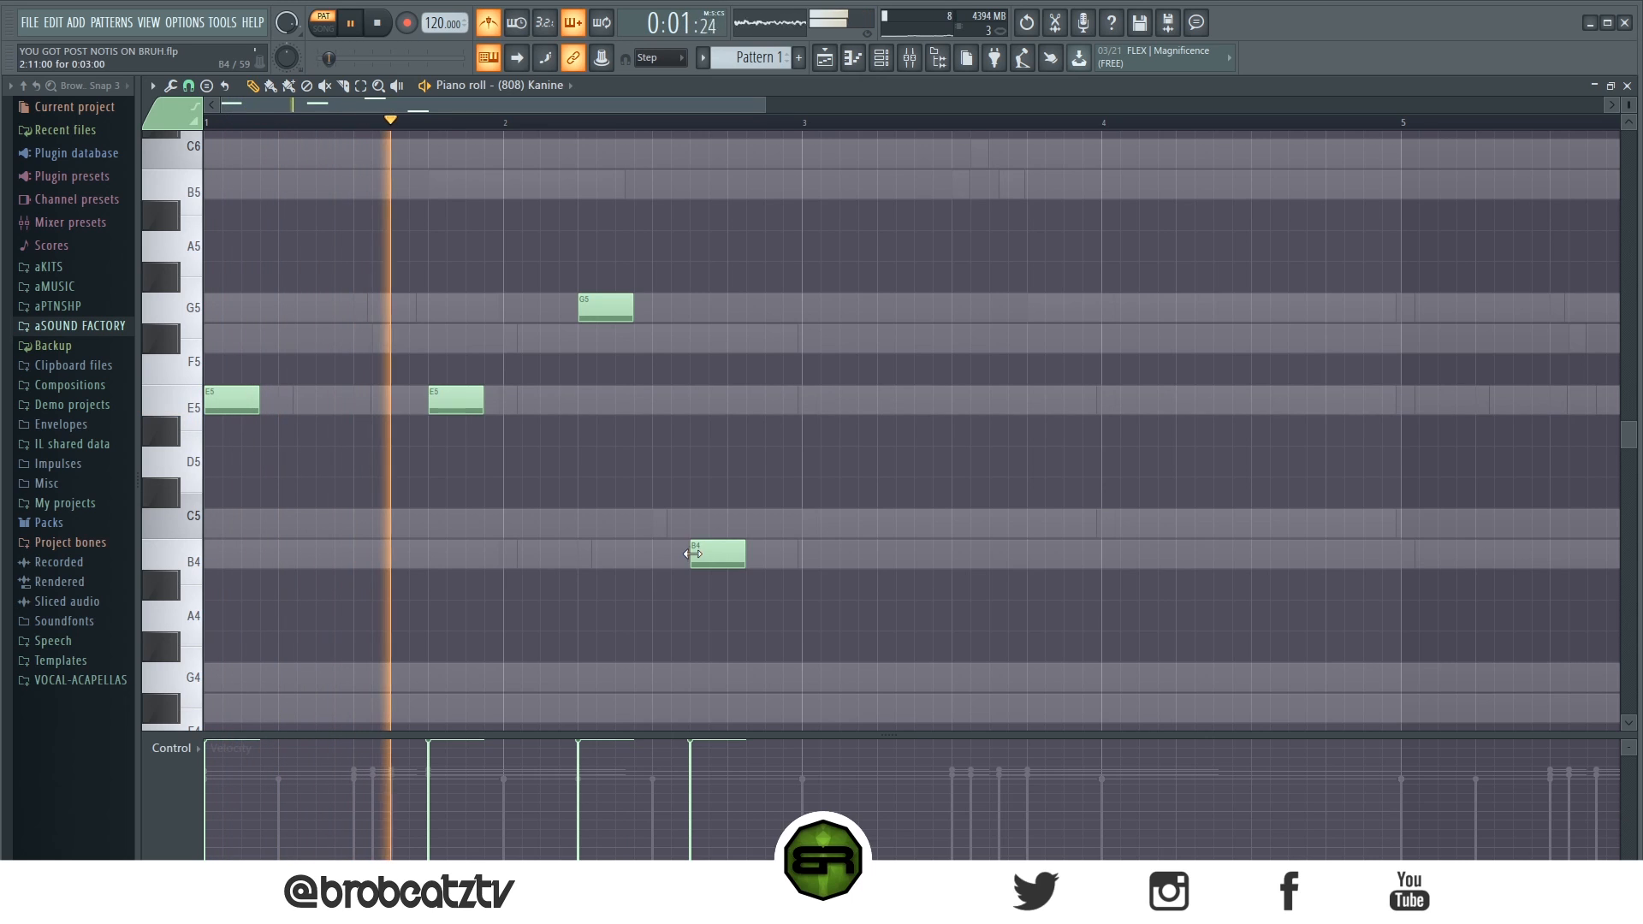
Add two C5 notes in bar 3, at its start and mid-beat 2, plus G5 on beat 2 and F#5 mid-beat 3 of bar 4.
left_click(806, 523)
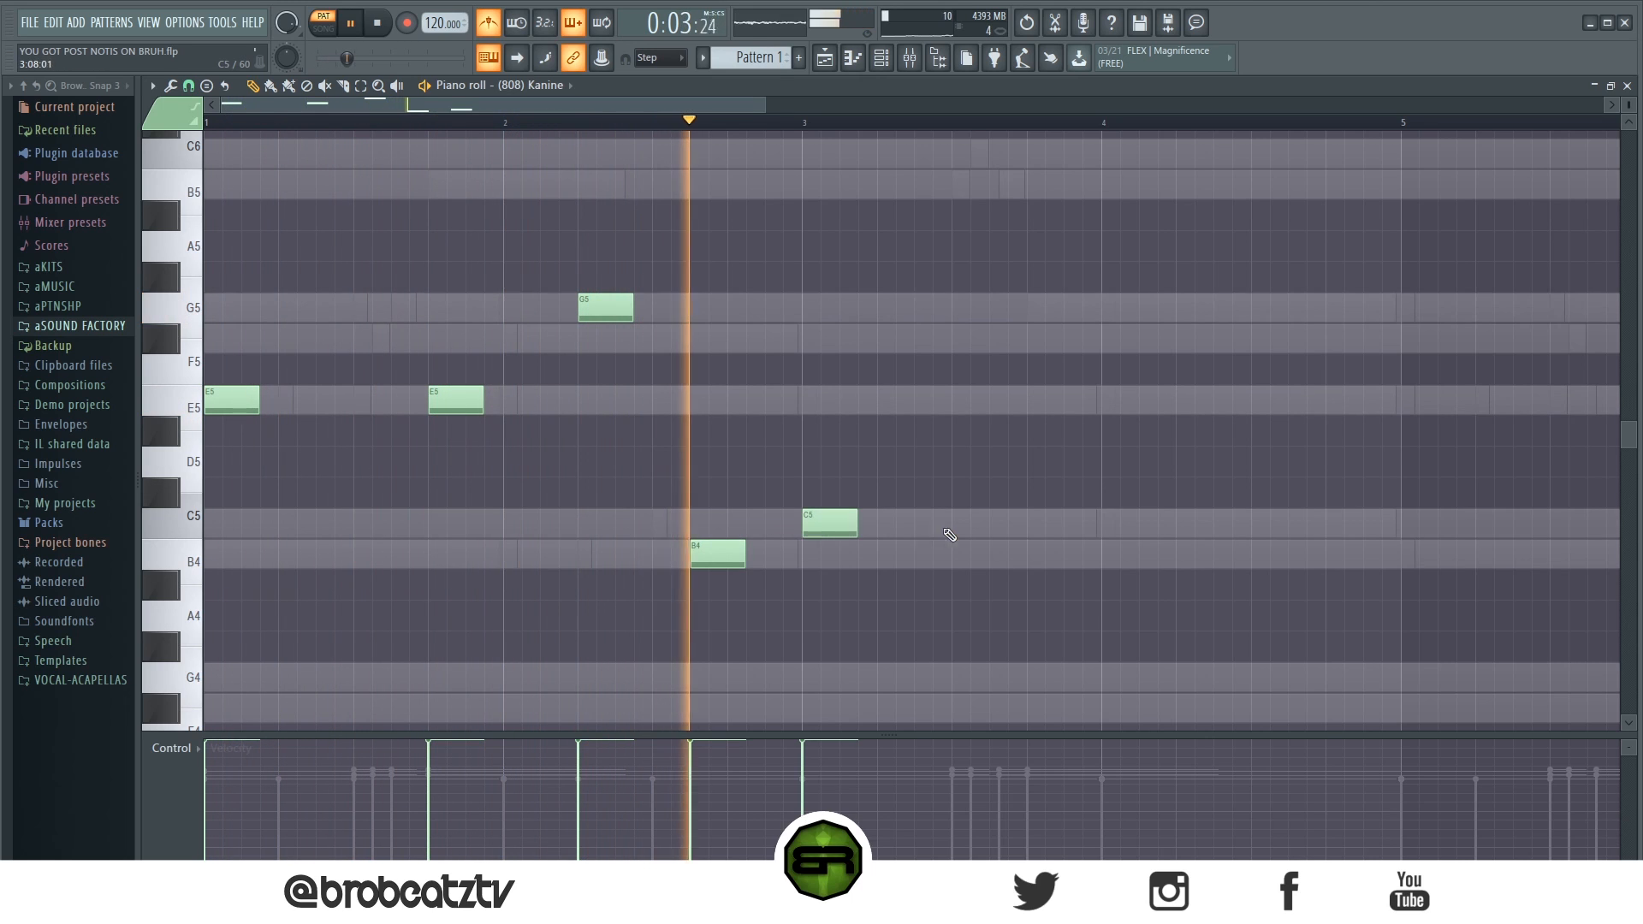
left_click(912, 525)
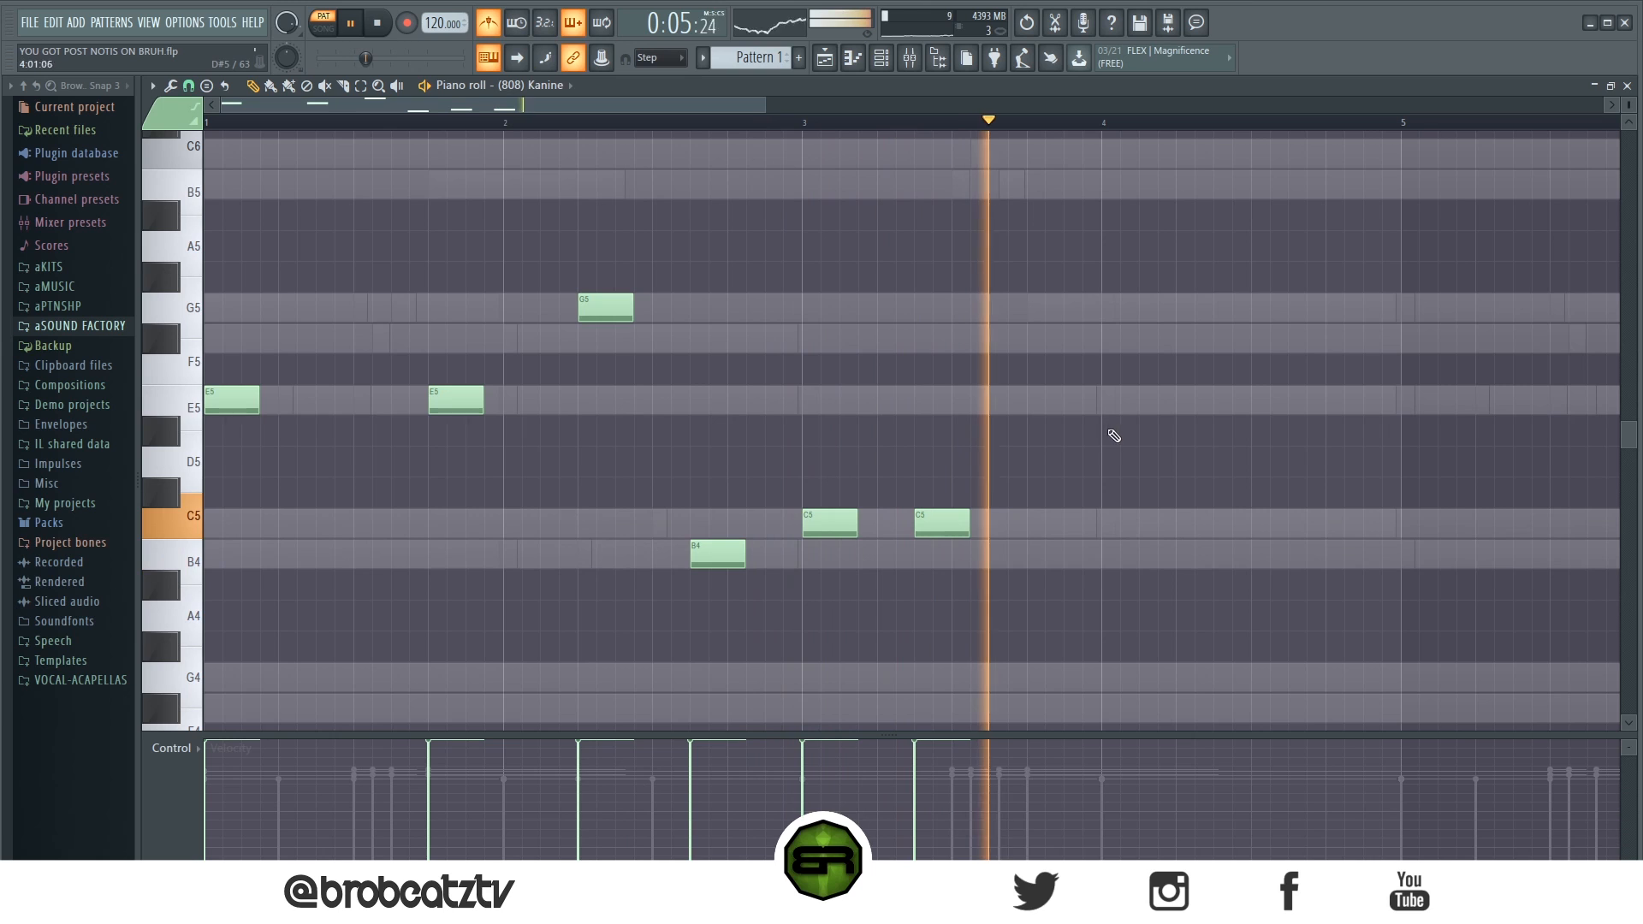
left_click(1182, 313)
left_click(1299, 345)
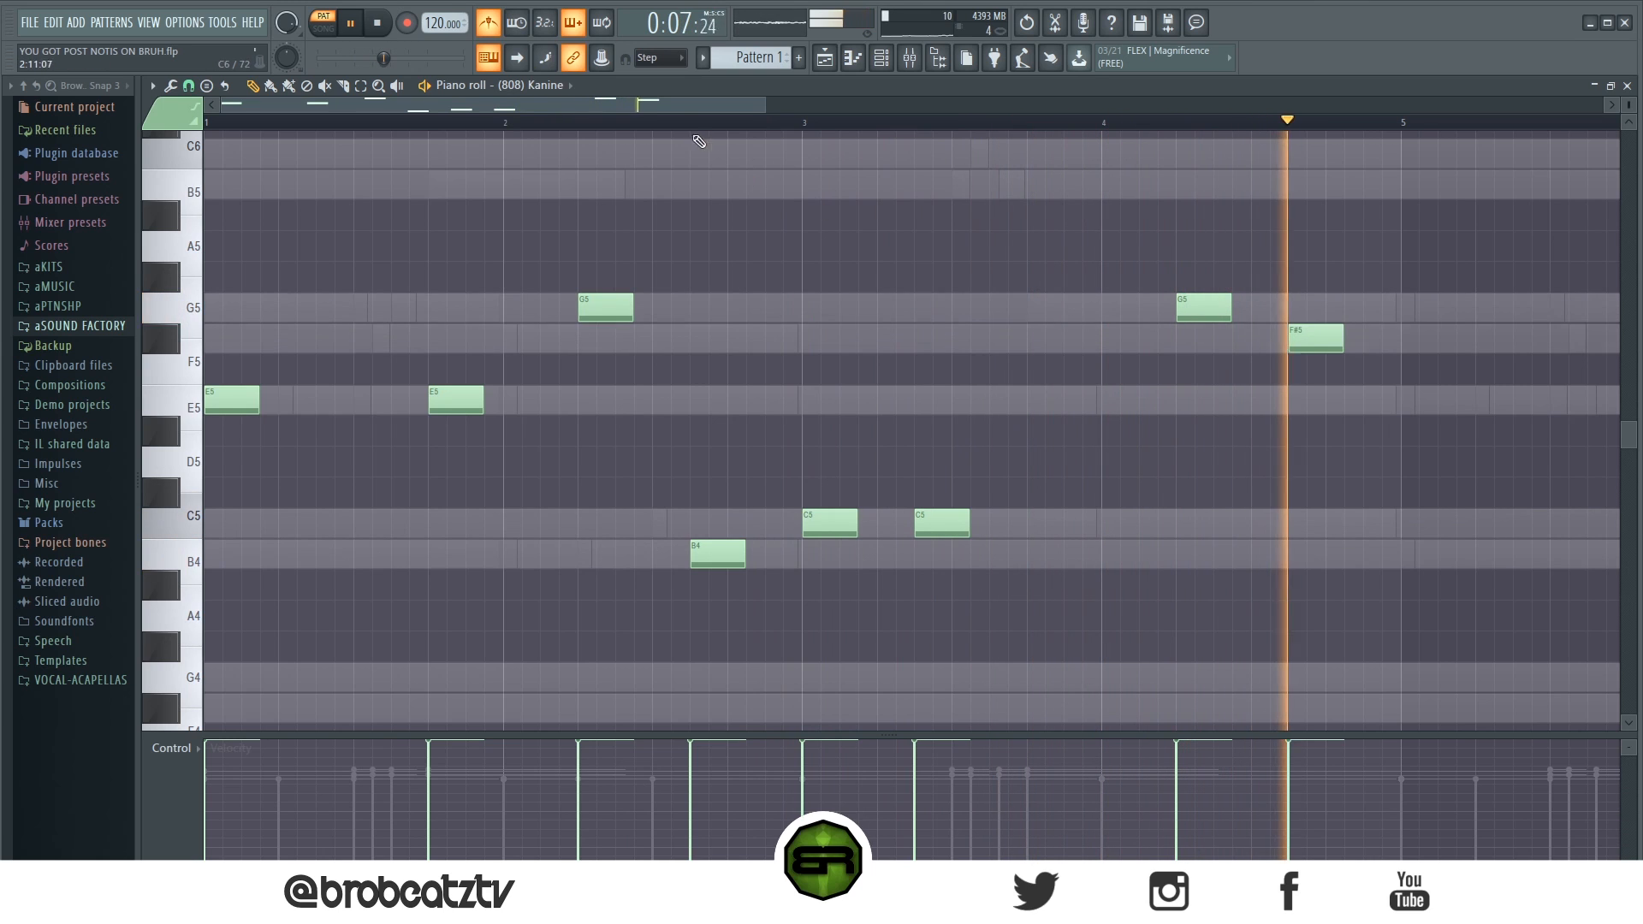
Duplicate the four-bar 808 note pattern to bars 5 through 8 and deselect the notes.
scroll(694, 132, "down", 3)
key("space")
key("ctrl+a")
left_click_drag(235, 399, 1094, 429)
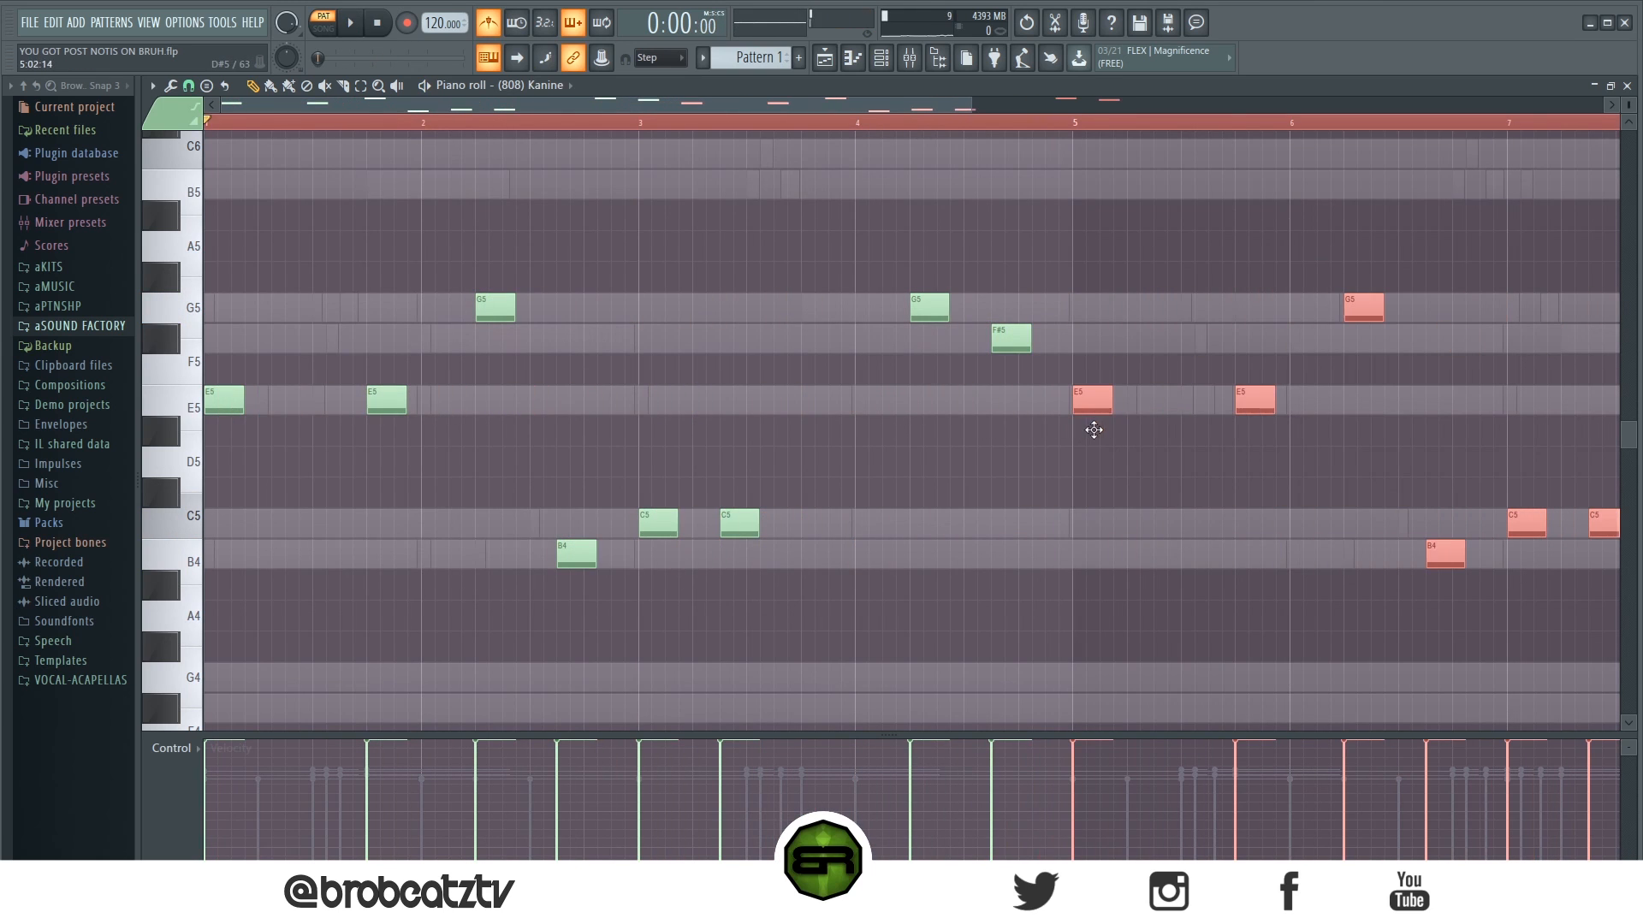
left_click_drag(724, 107, 926, 121)
right_click(939, 187)
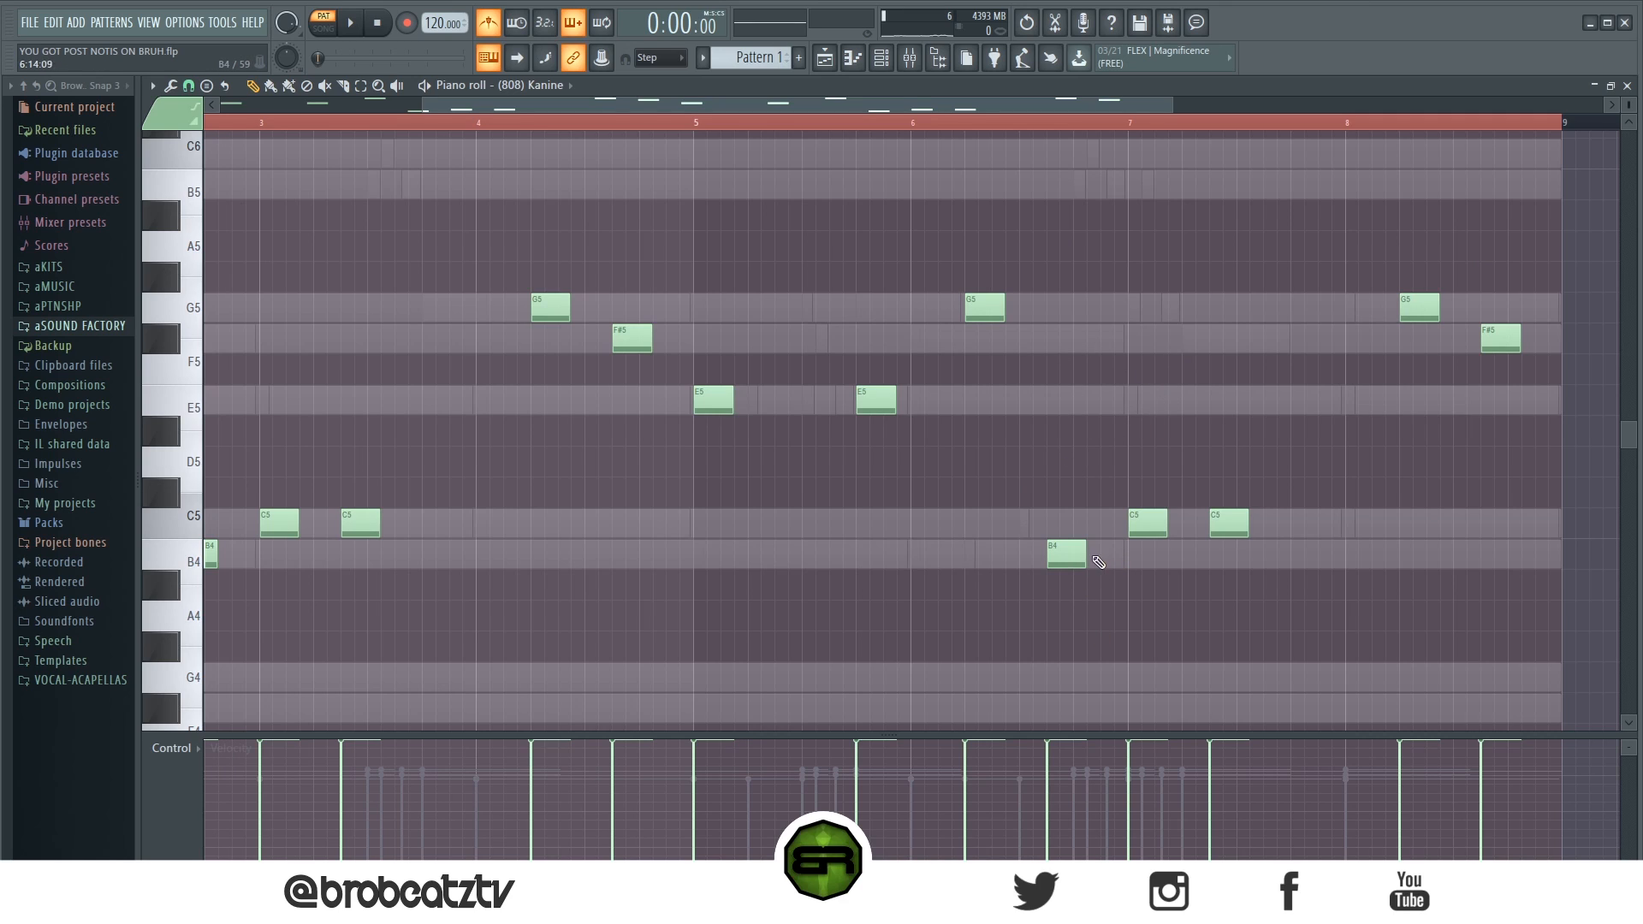
Add a one-step B4 808 note just before bar 7 and play back from bar 6.
left_click(1122, 567)
left_click_drag(1155, 561, 1122, 565)
left_click(916, 122)
key("space")
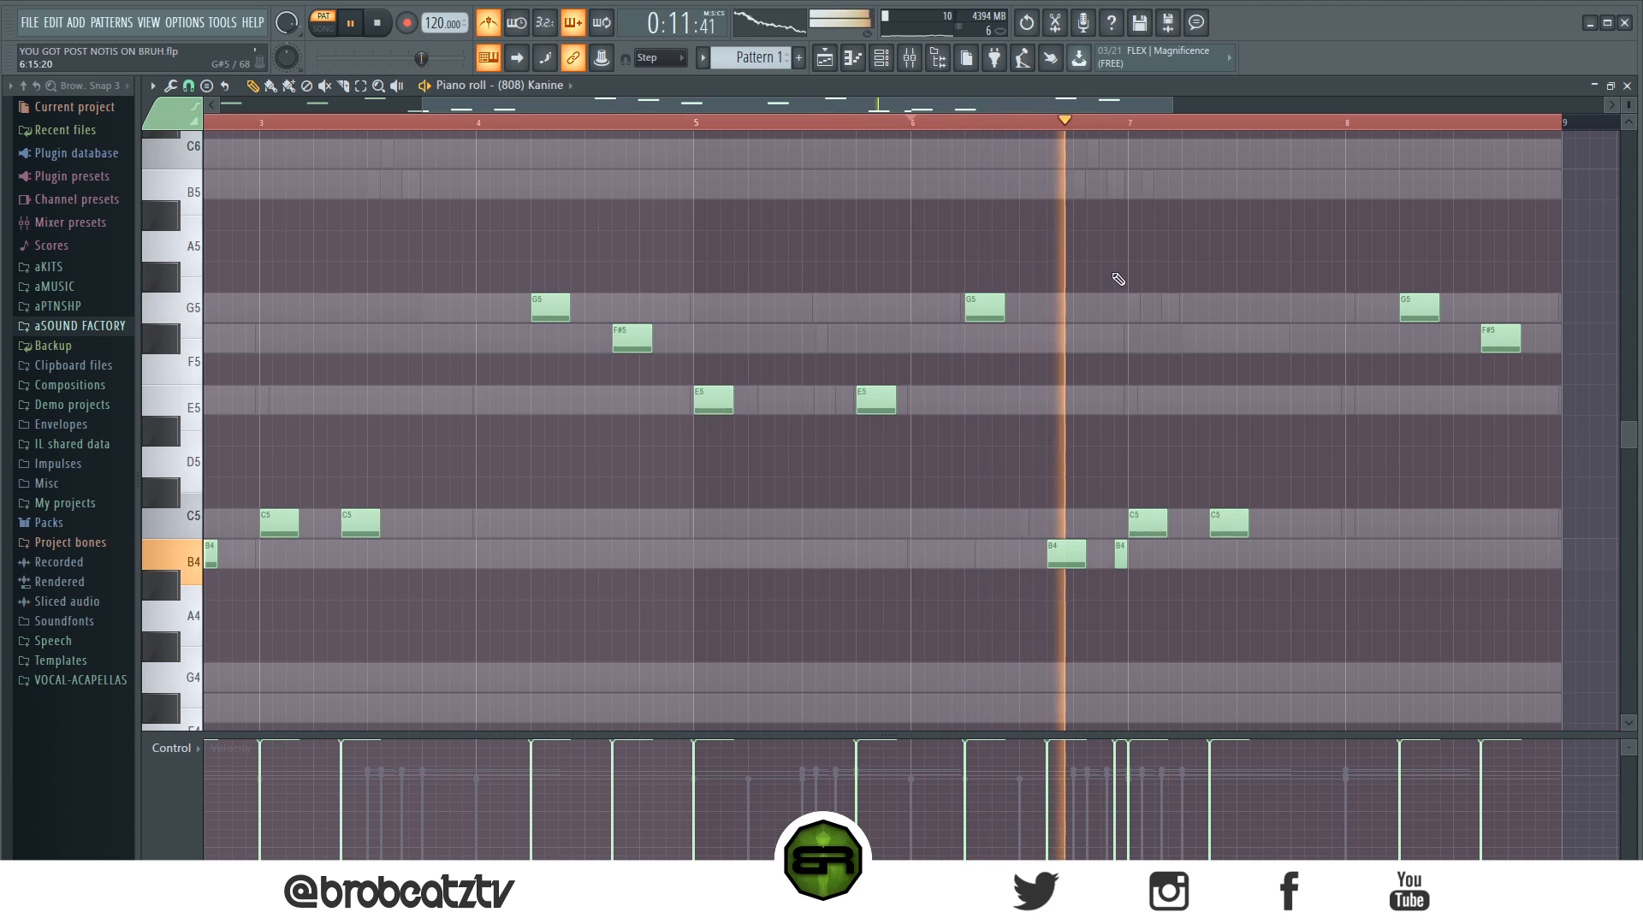
scroll(856, 128, "down", 4)
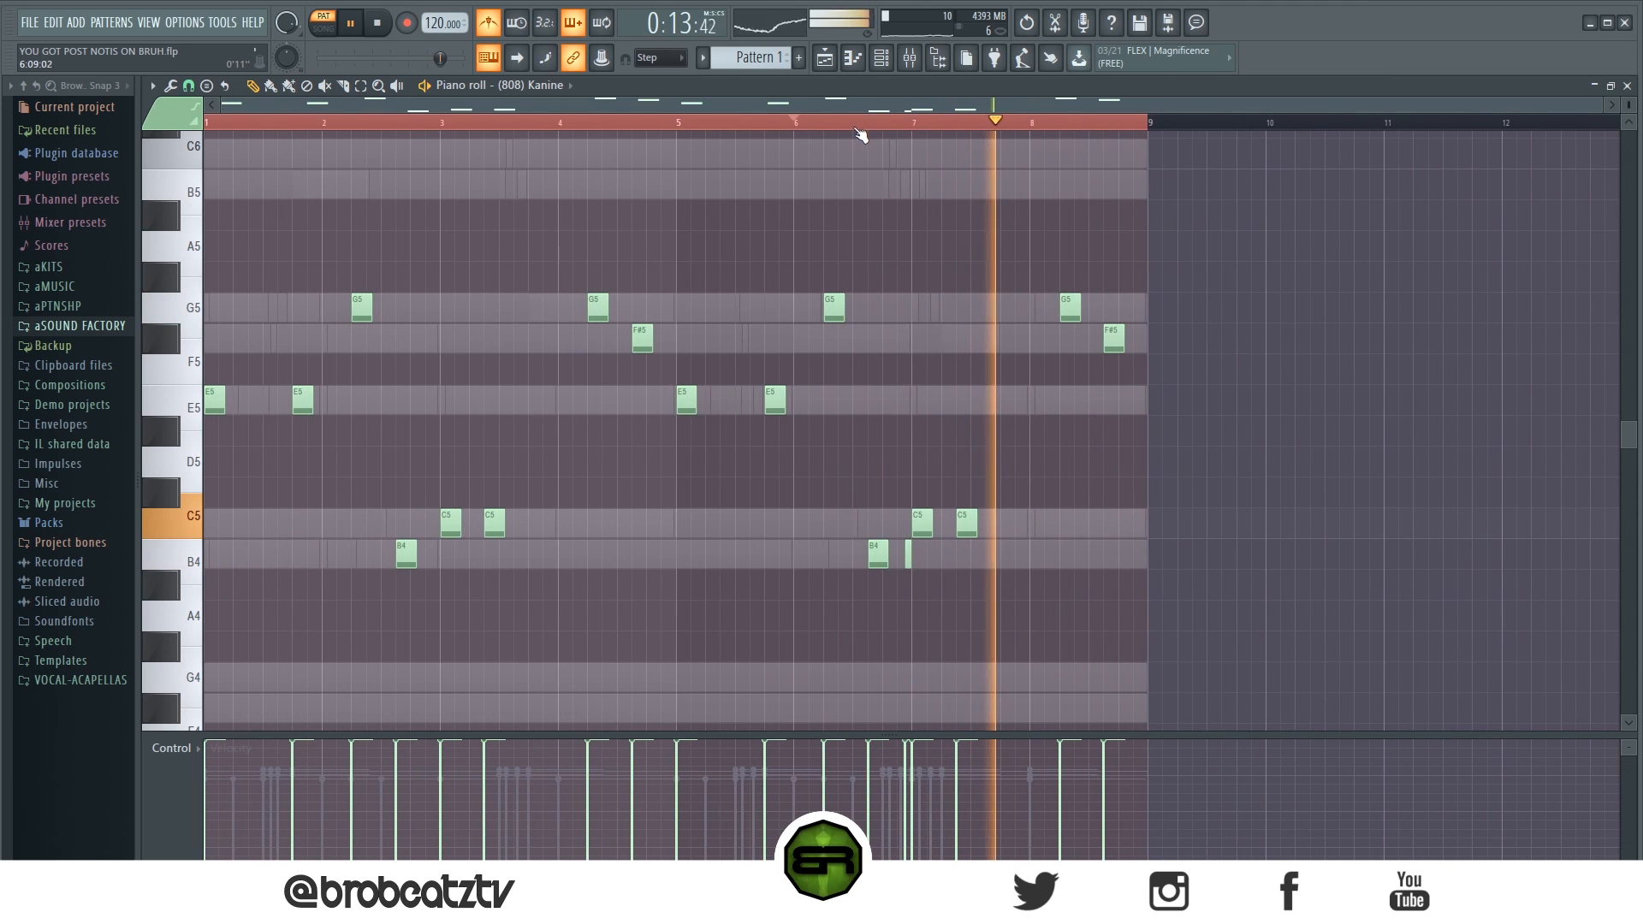
Stop playback and place clap and snare hits on beat 3 of bars 1 through 4.
scroll(574, 107, "up", 1)
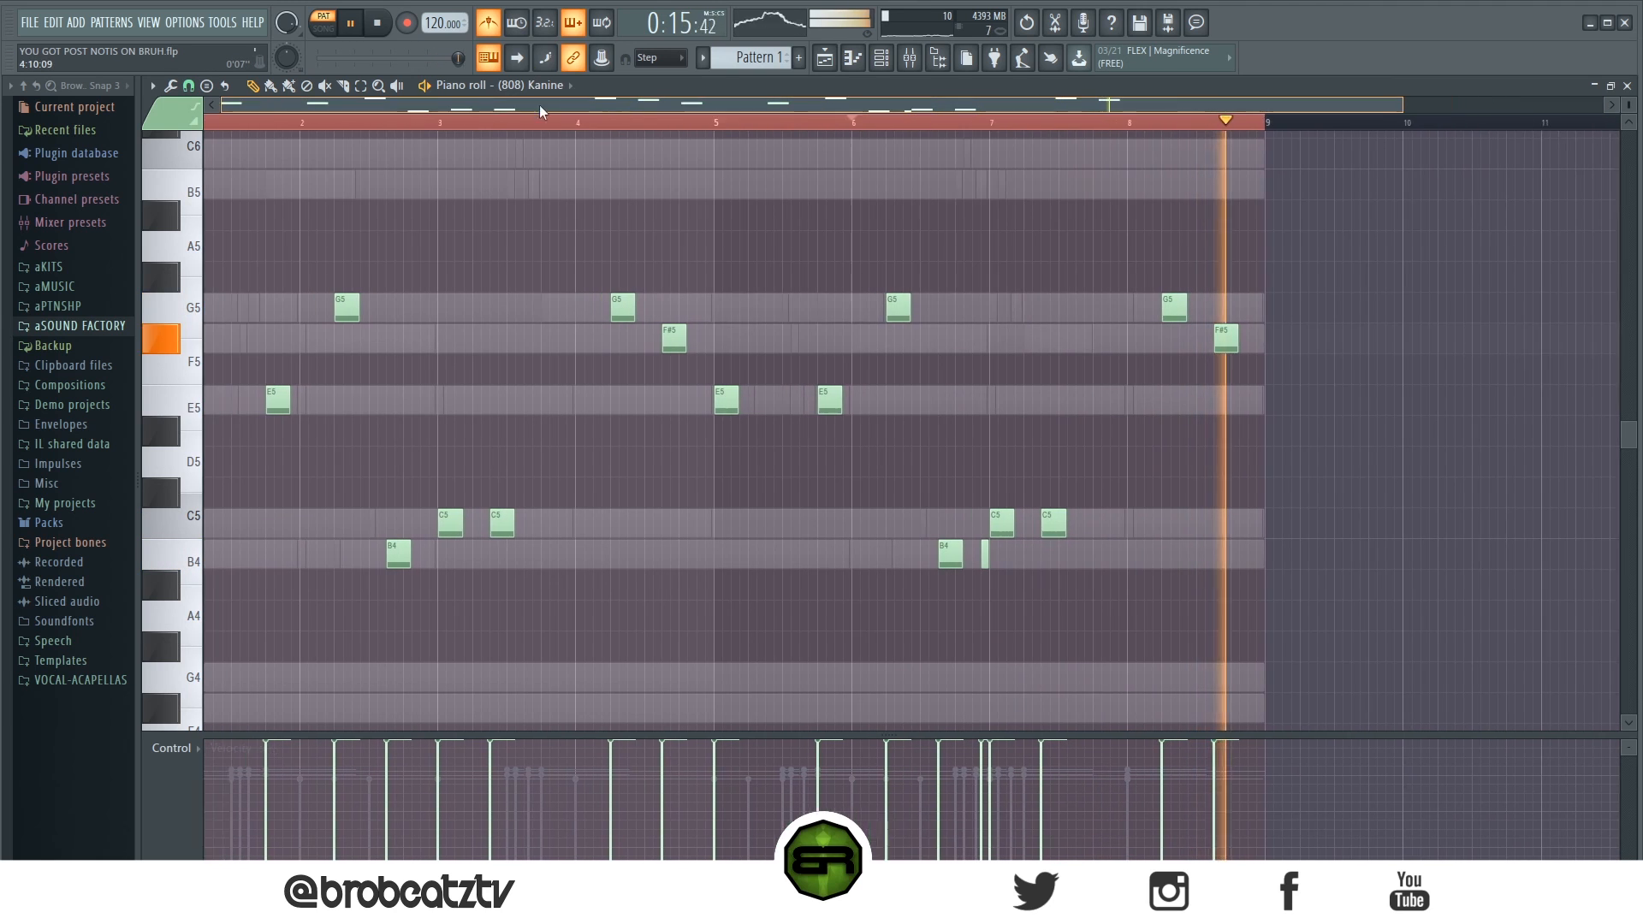
left_click(377, 23)
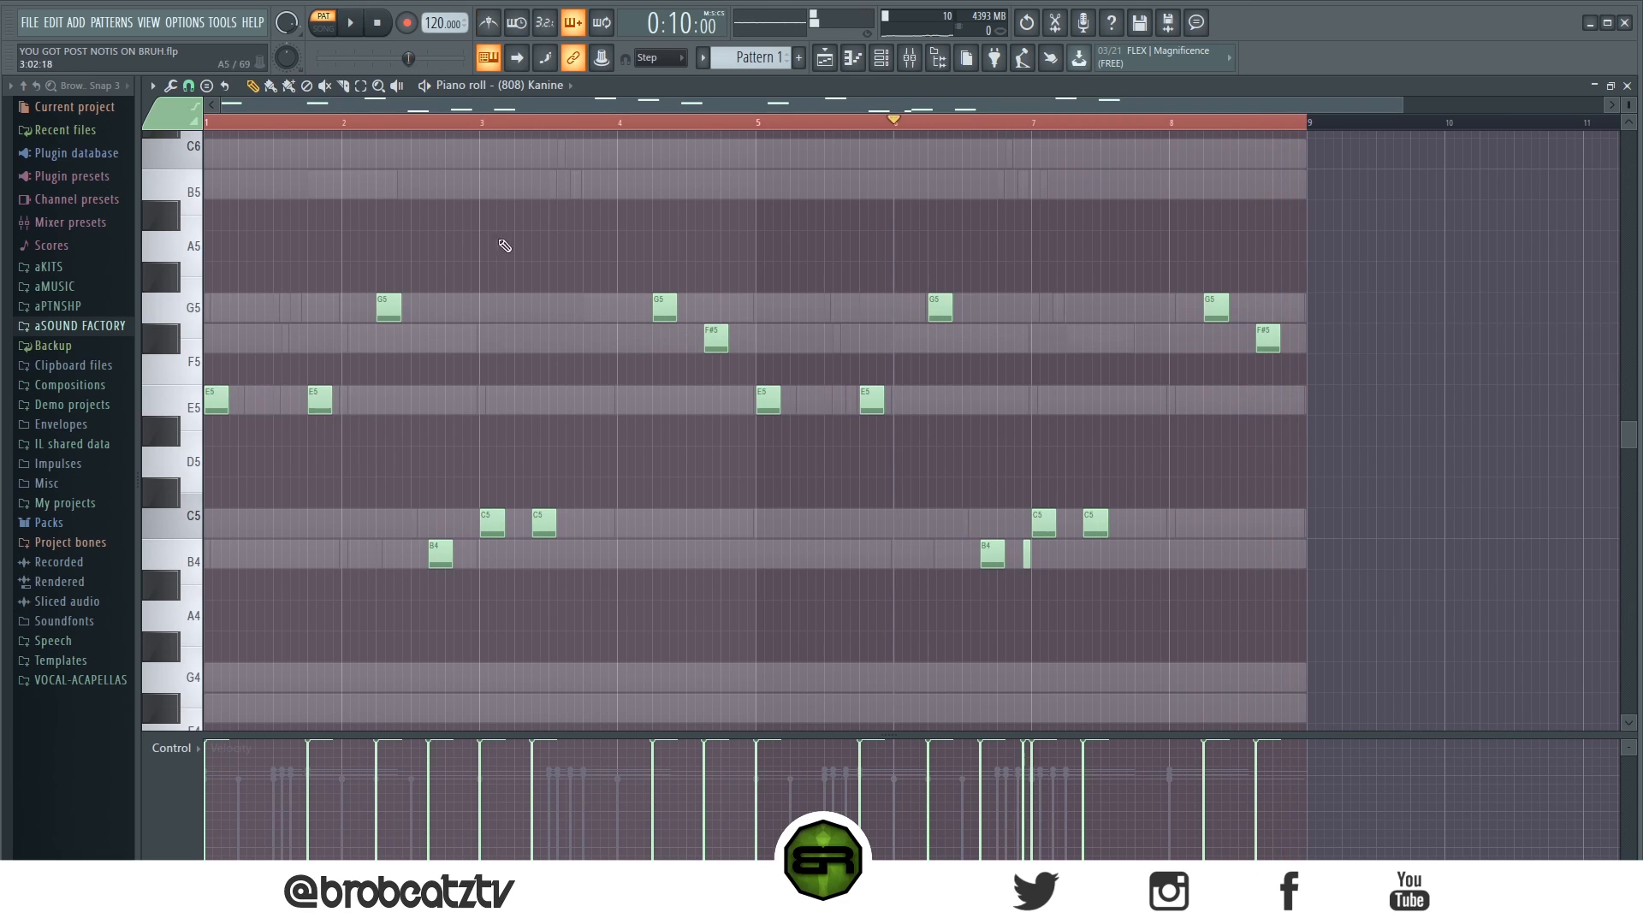
left_click(881, 61)
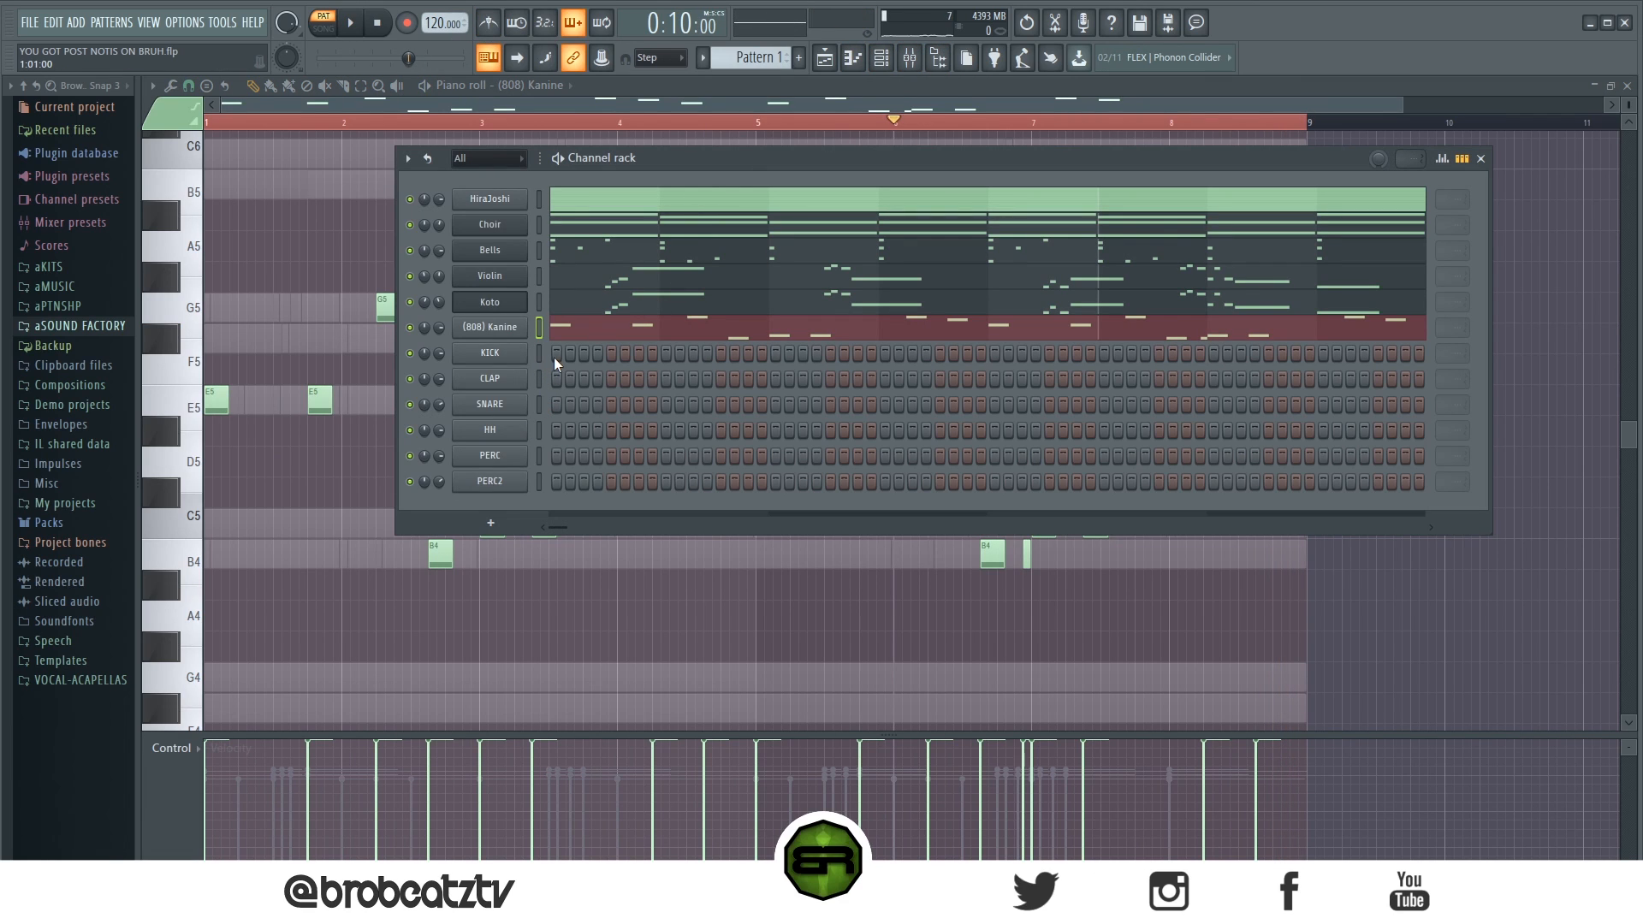
left_click(666, 379)
left_click(666, 404)
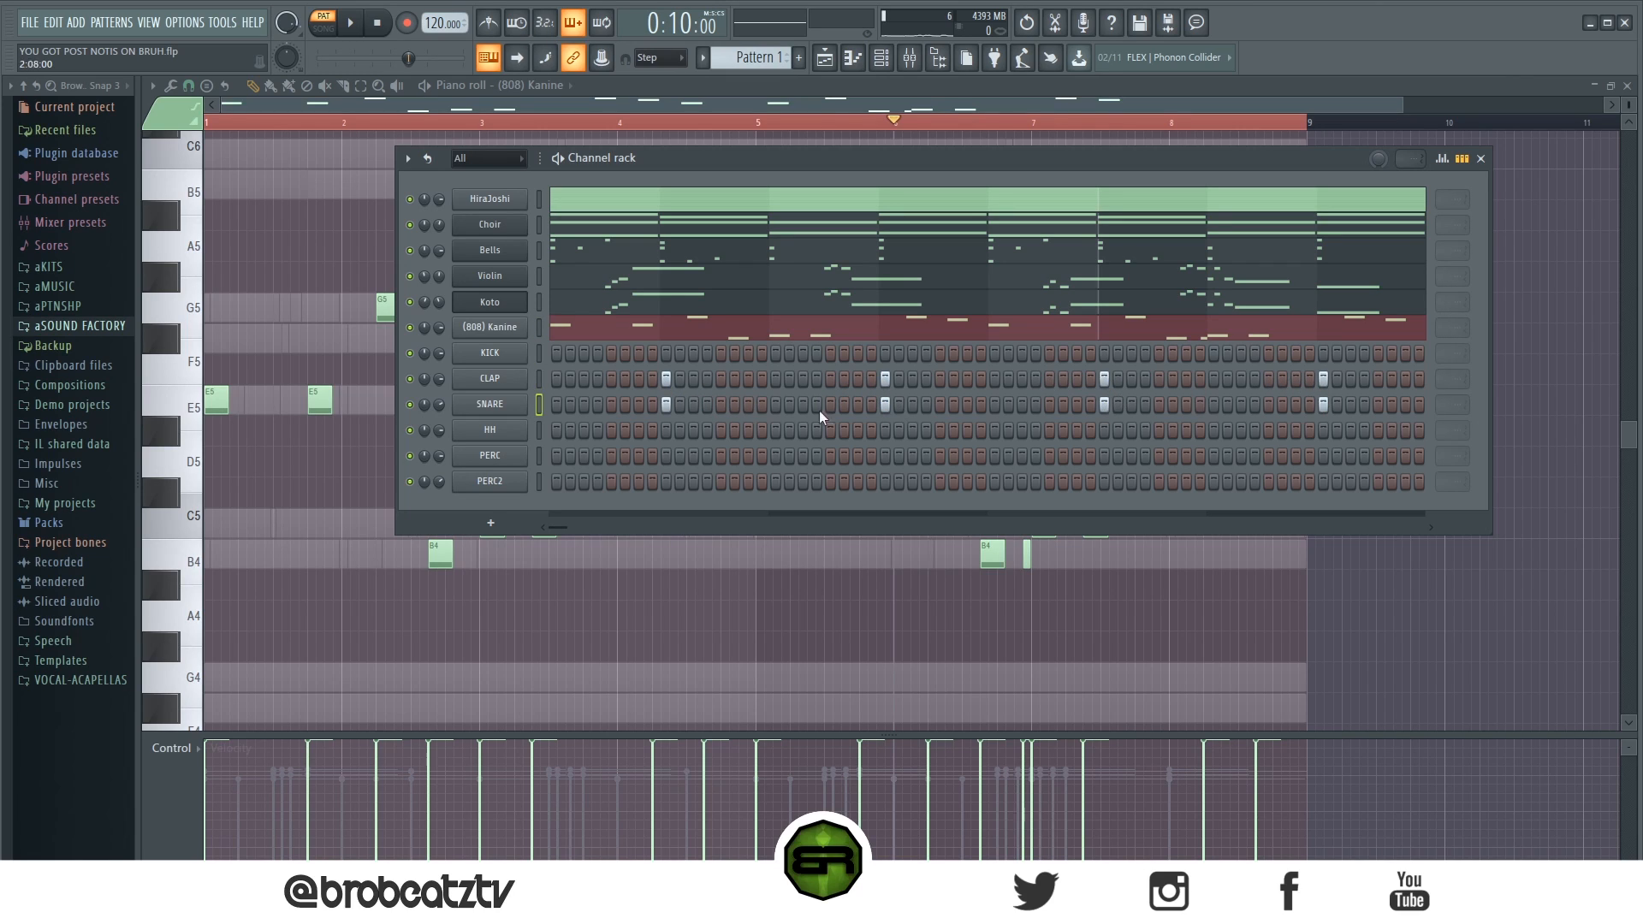
Duplicate the four clap hits into bars 5 through 8, keeping them on beat 3.
right_click(496, 381)
left_click(552, 374)
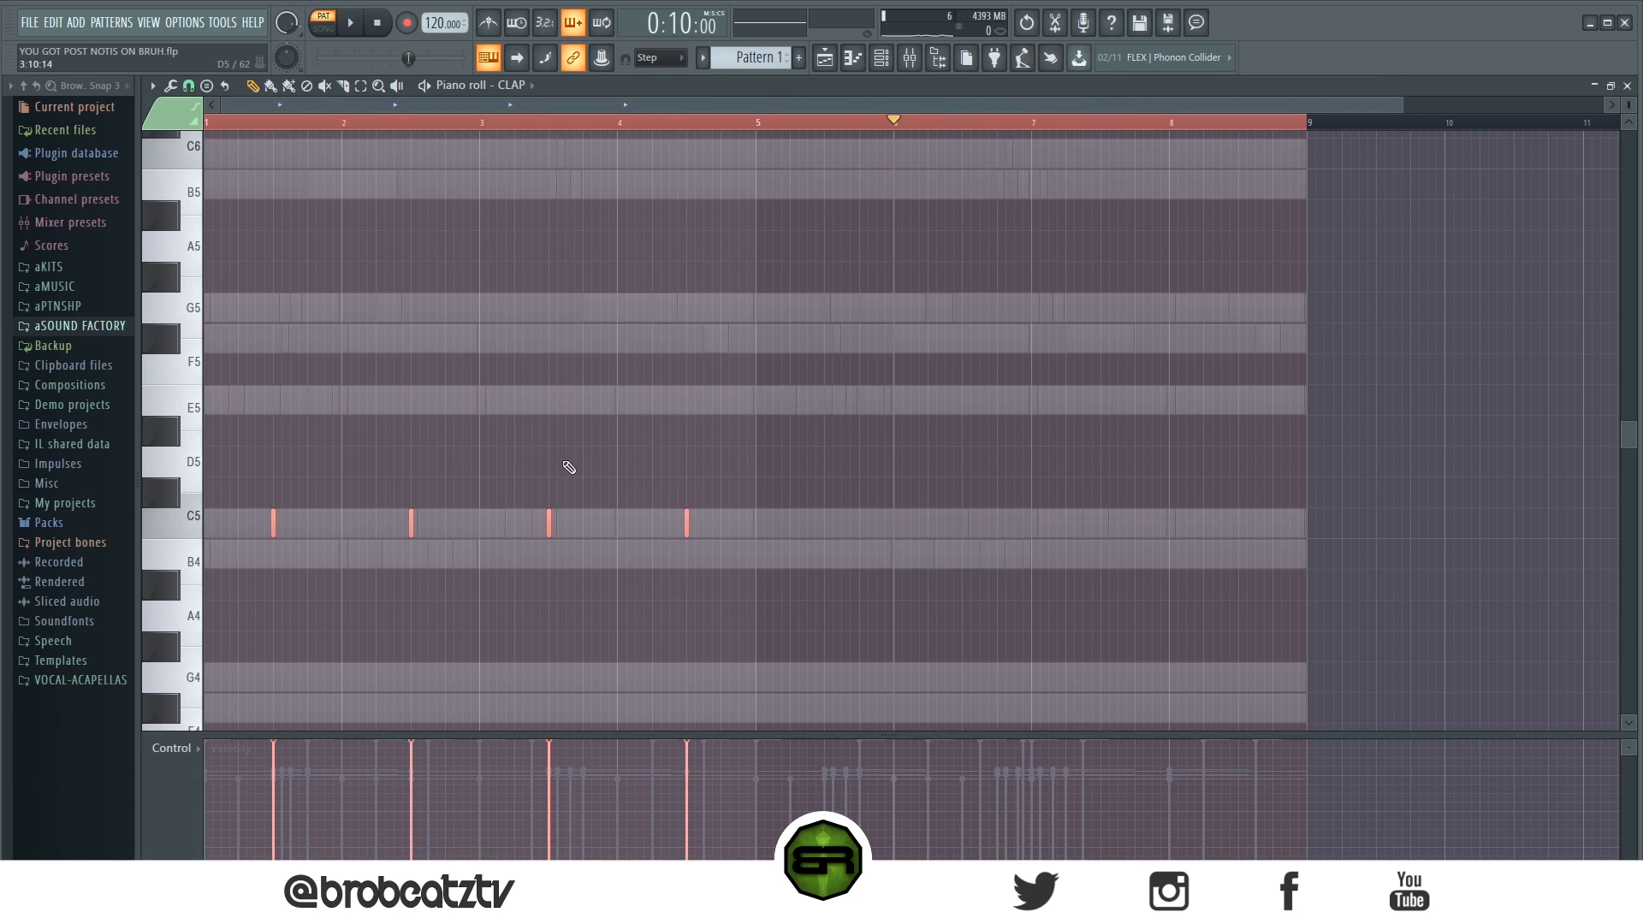
key("ctrl+b")
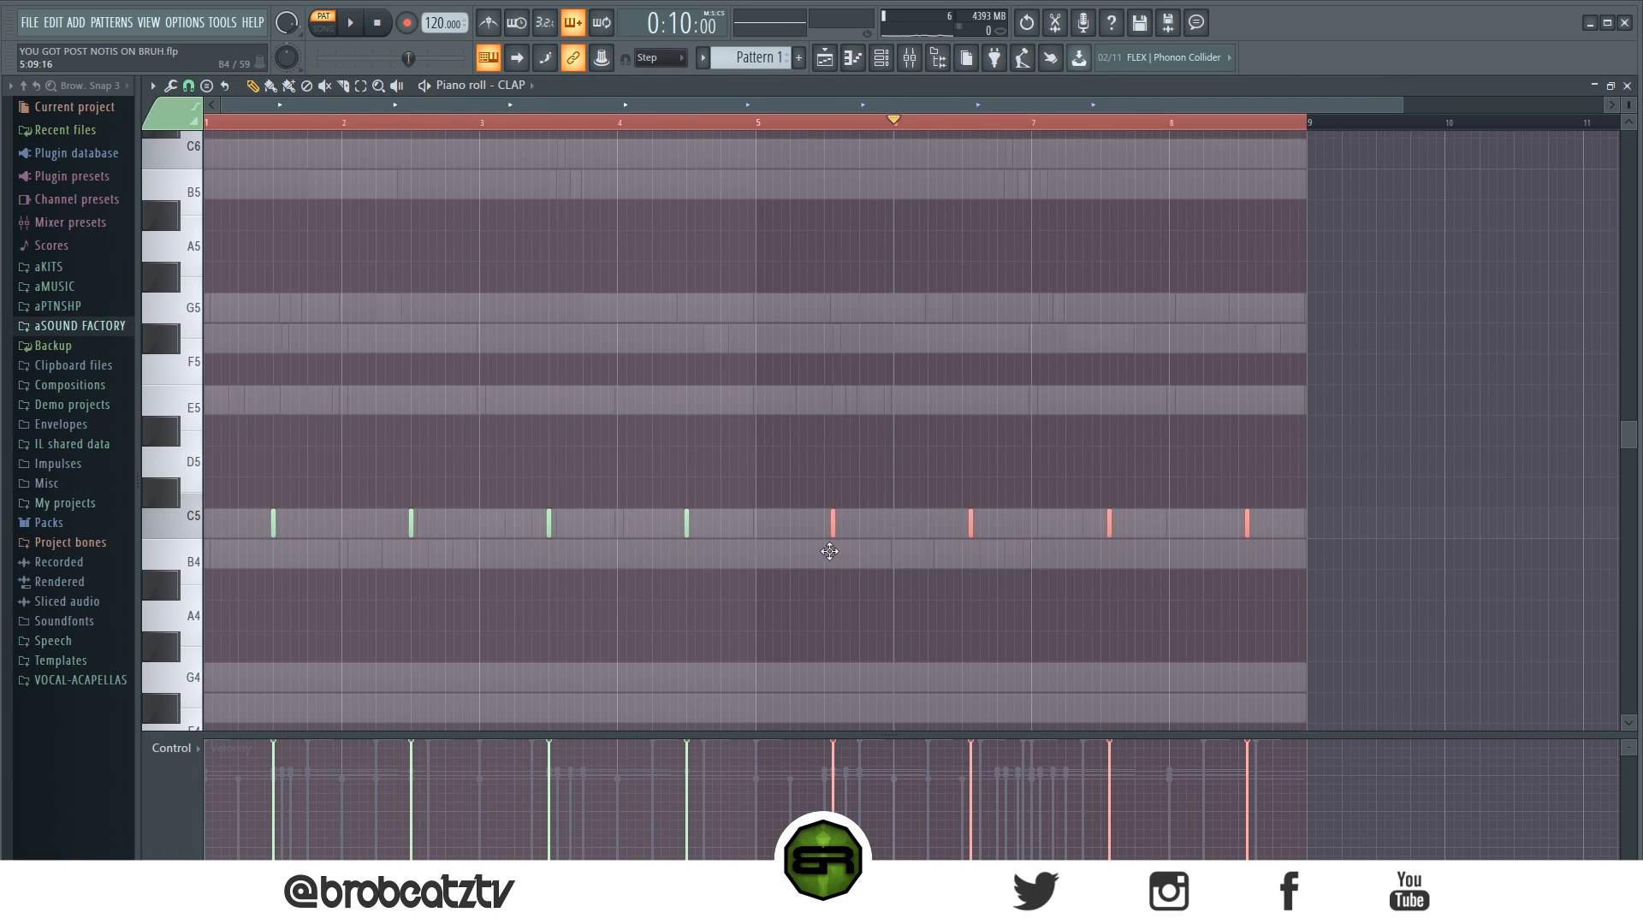
Copy the eight-bar CLAP pattern onto the SNARE channel.
left_click(881, 57)
right_click(490, 381)
left_click(717, 392)
right_click(519, 404)
left_click(746, 436)
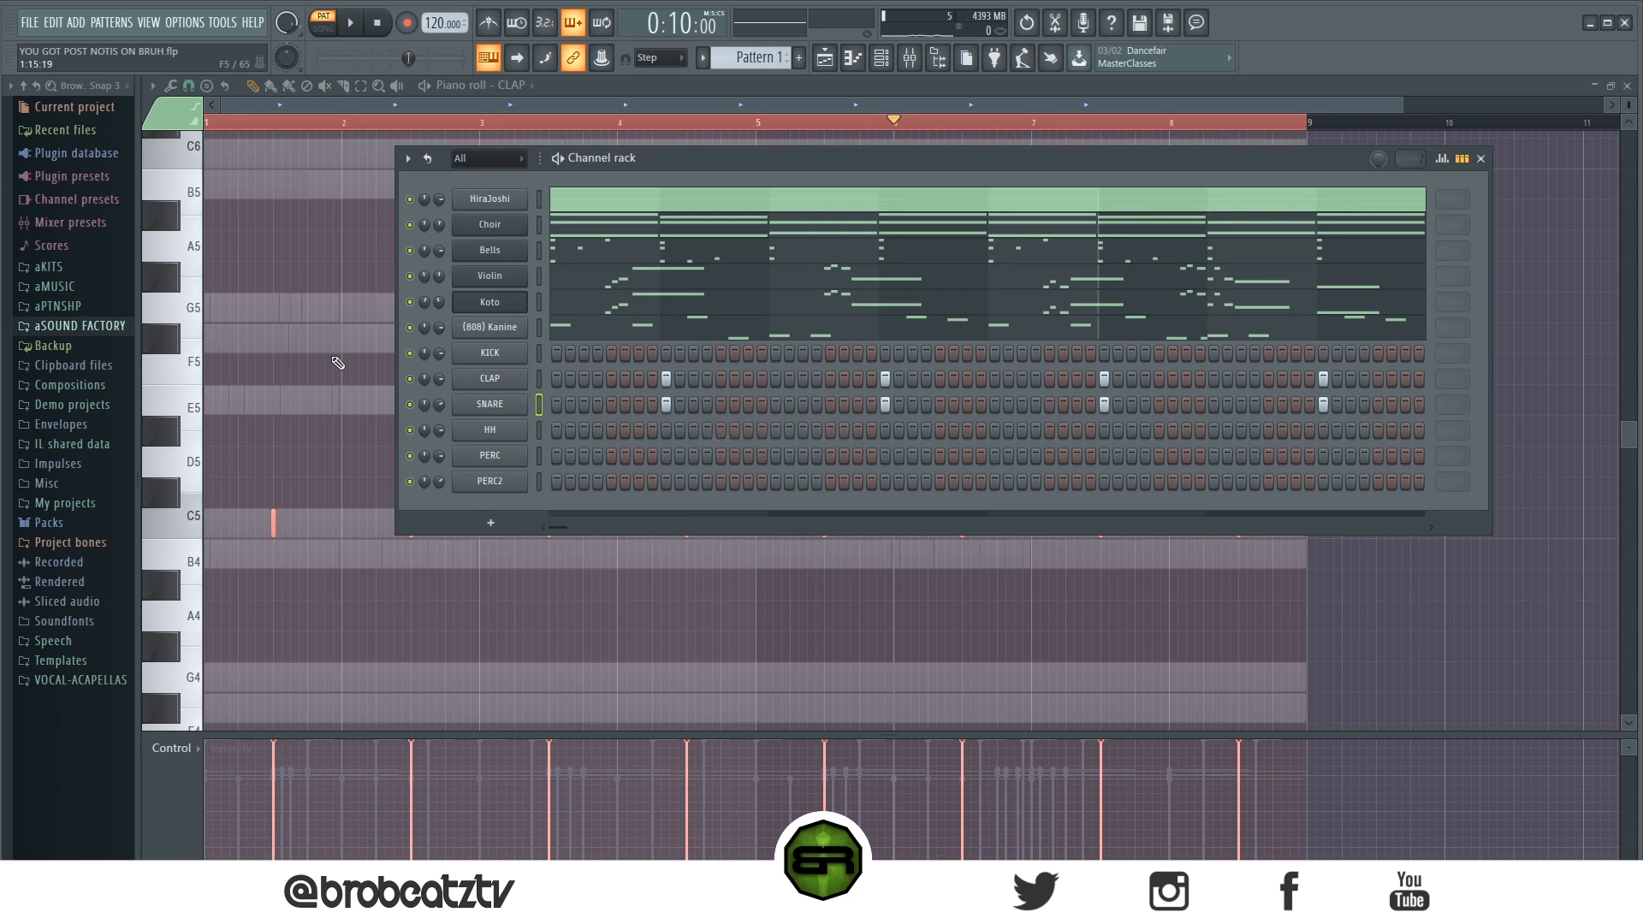
Try filling every 2 steps on the HH channel, then cut the filled hits.
right_click(505, 430)
left_click(770, 484)
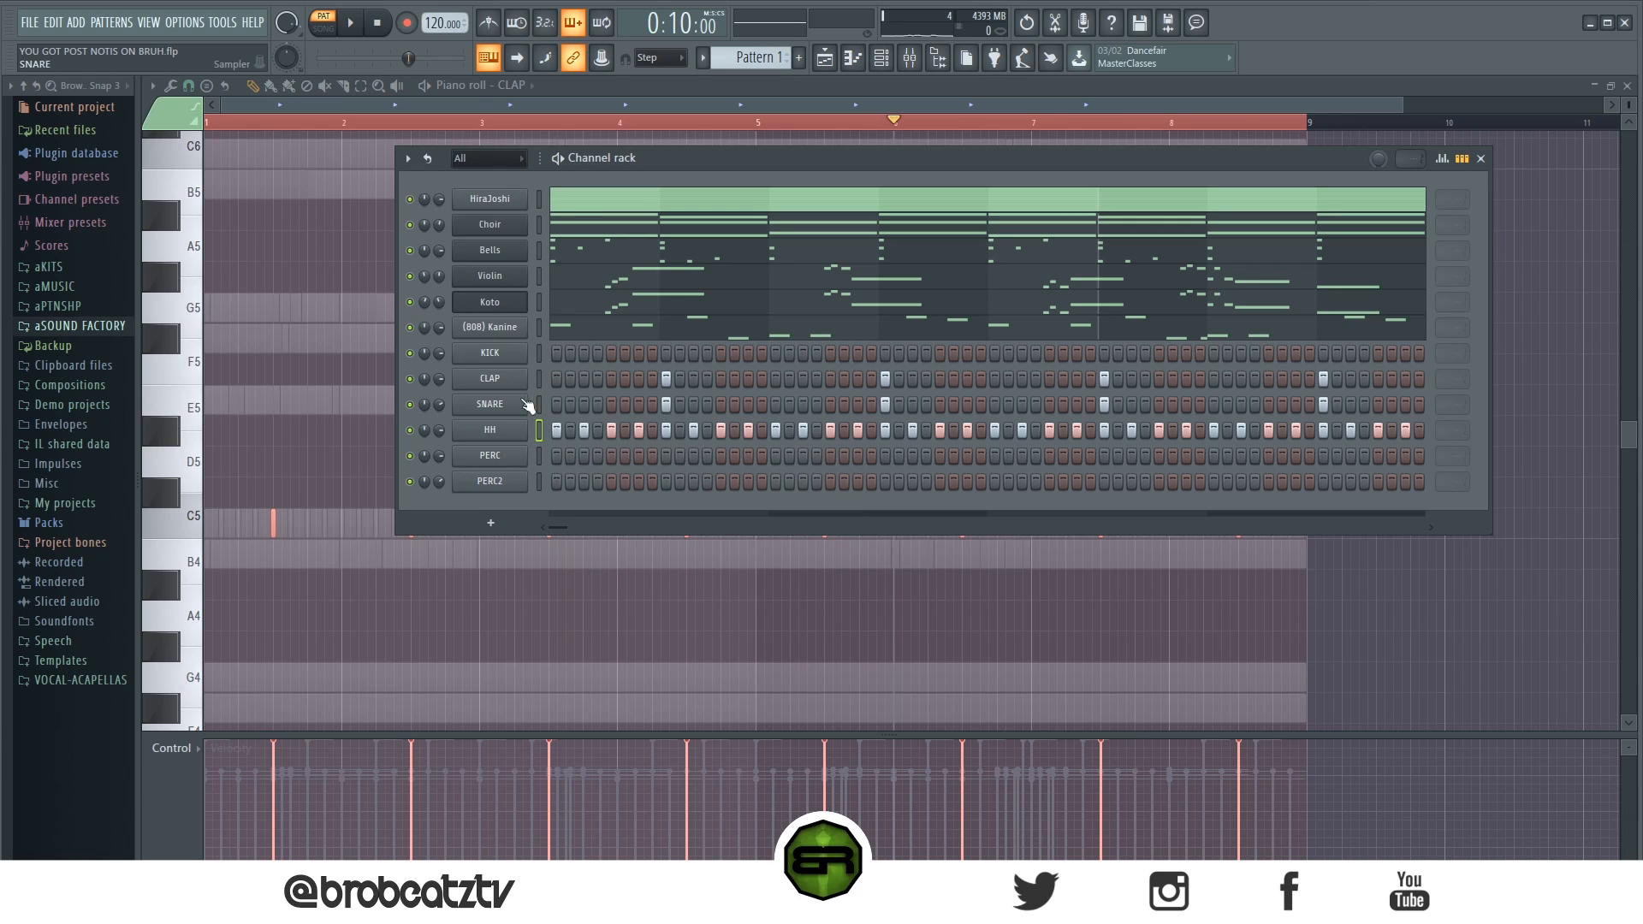
right_click(526, 428)
key("Escape")
right_click(535, 425)
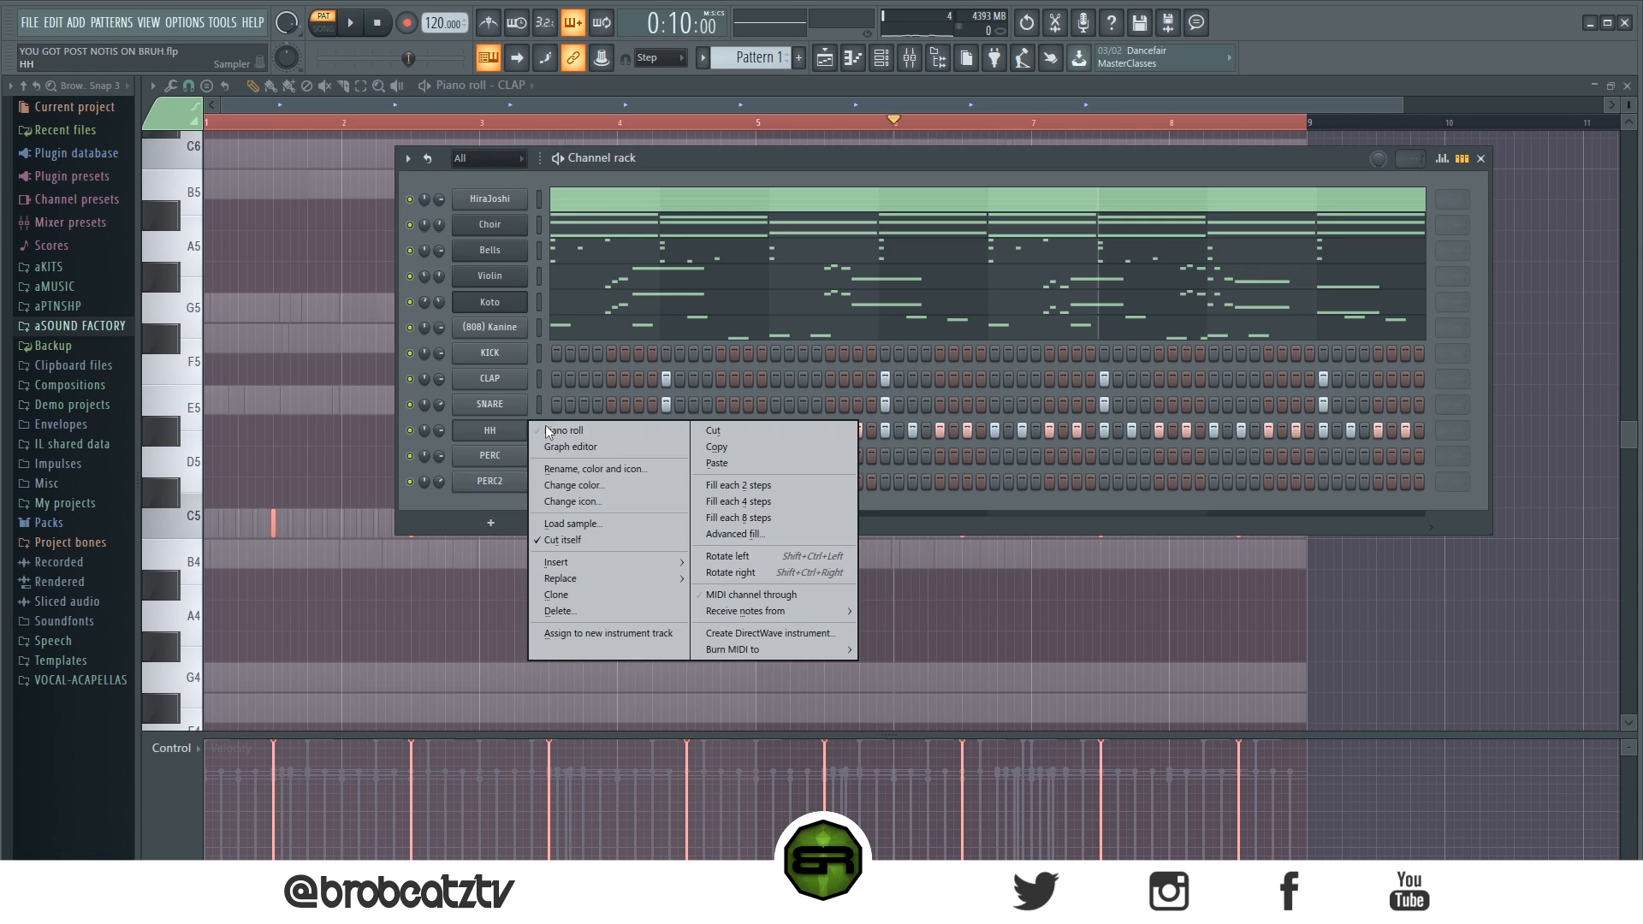
left_click(713, 431)
Place kicks on steps 1, 7 and 13 of bar 1, 7 of bar 2, 1 and 7 of bar 3, and 7 of bar 4.
right_click(485, 347)
left_click(525, 356)
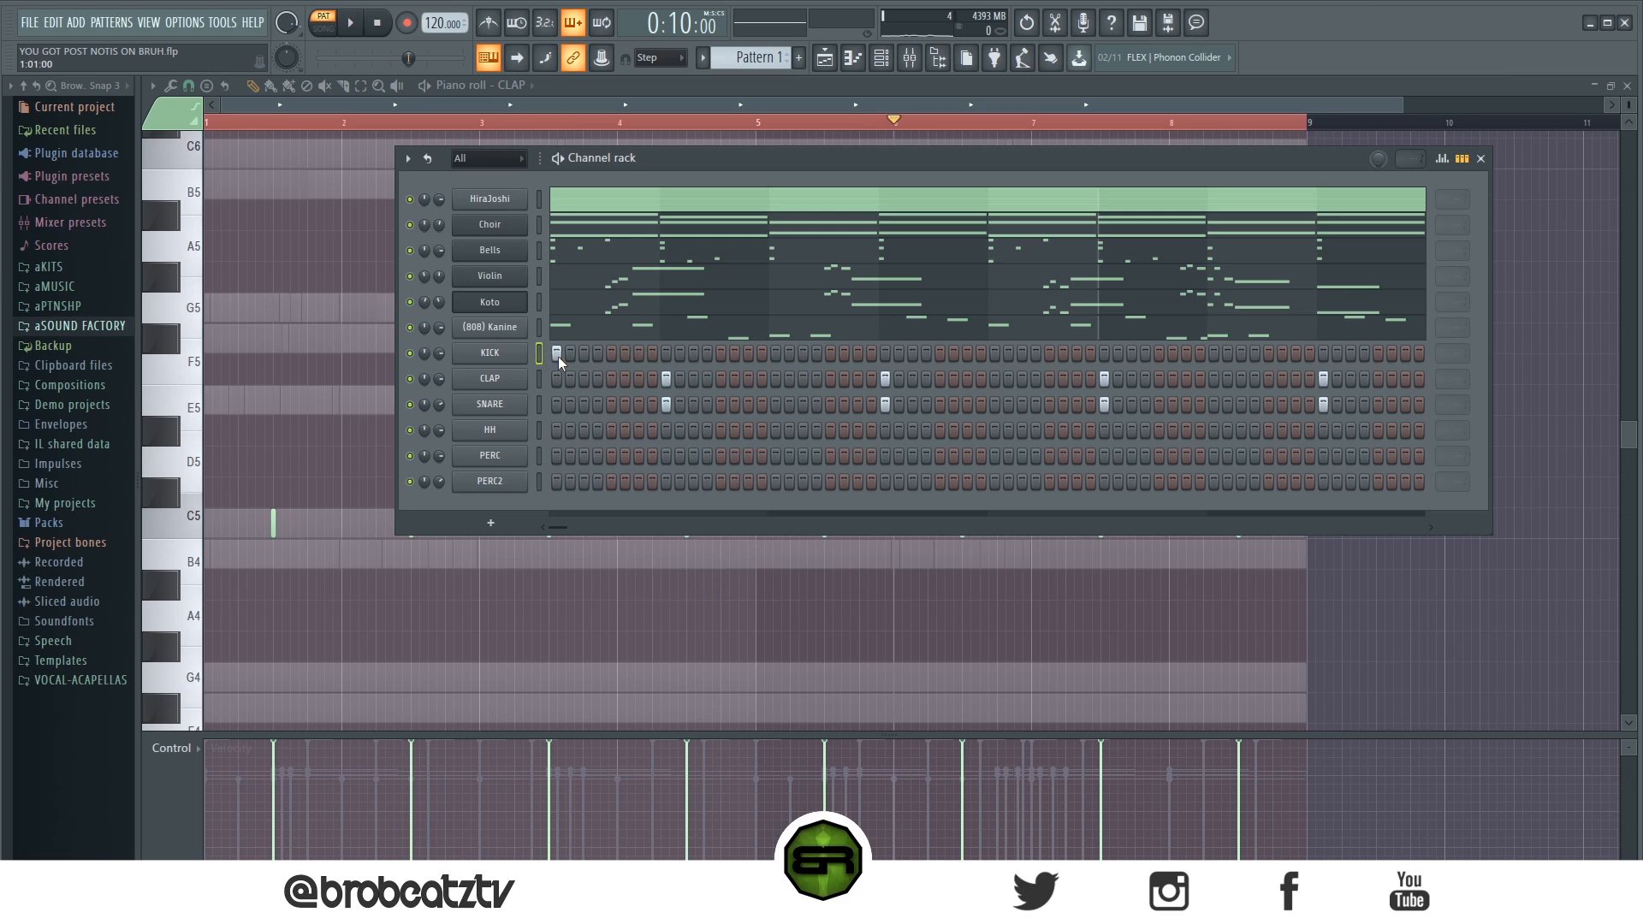
key("space")
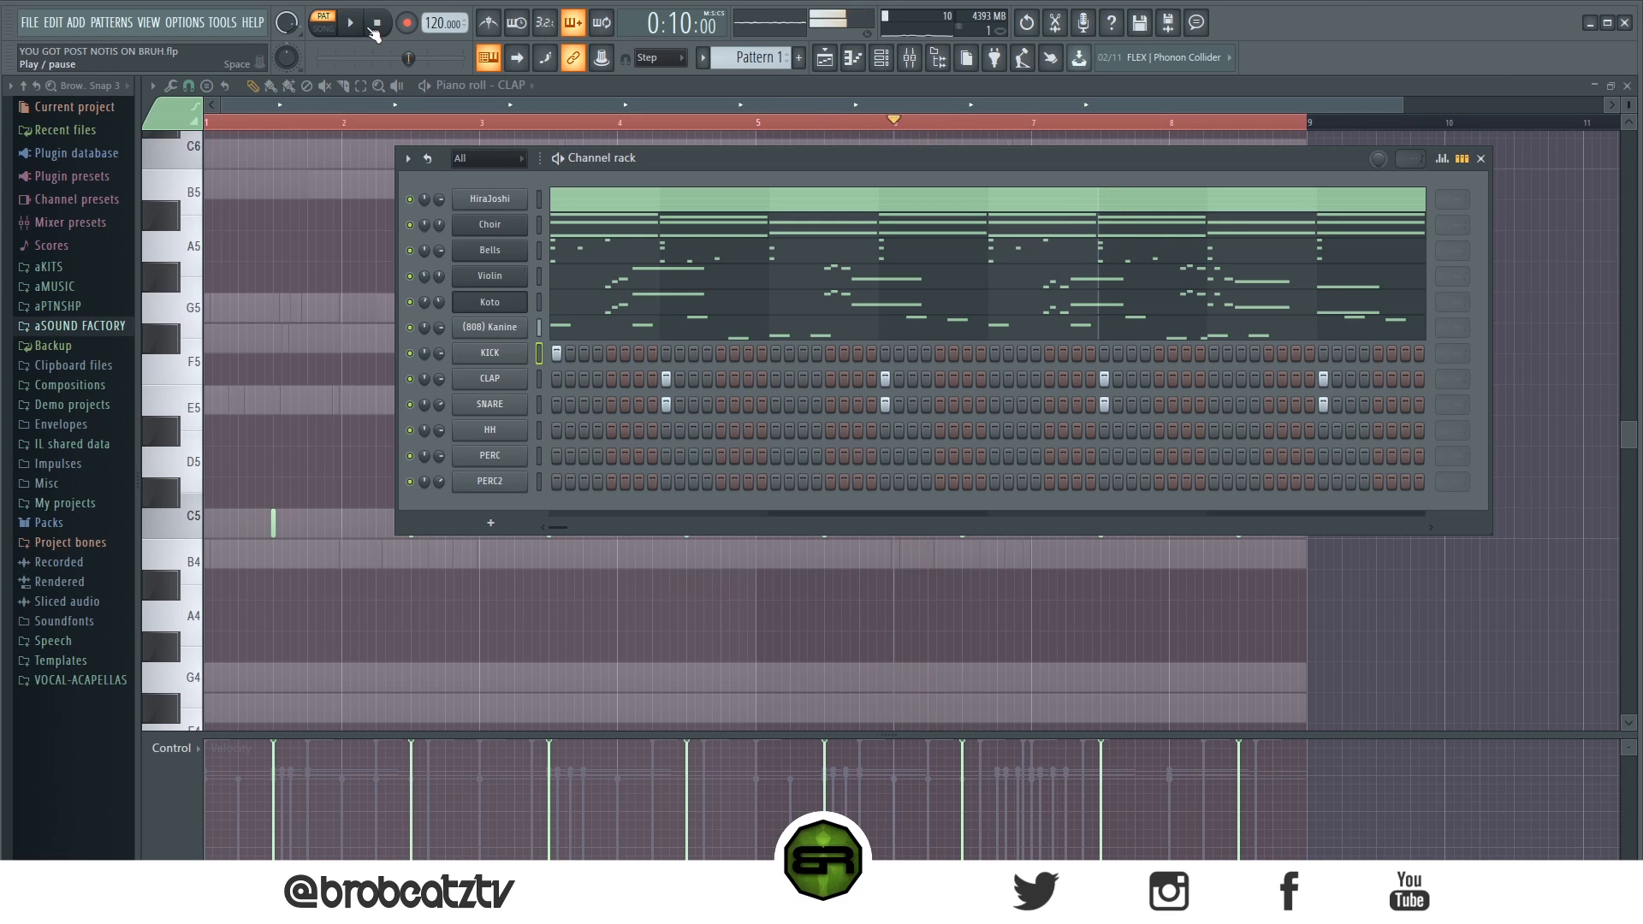
key("space")
left_click(640, 352)
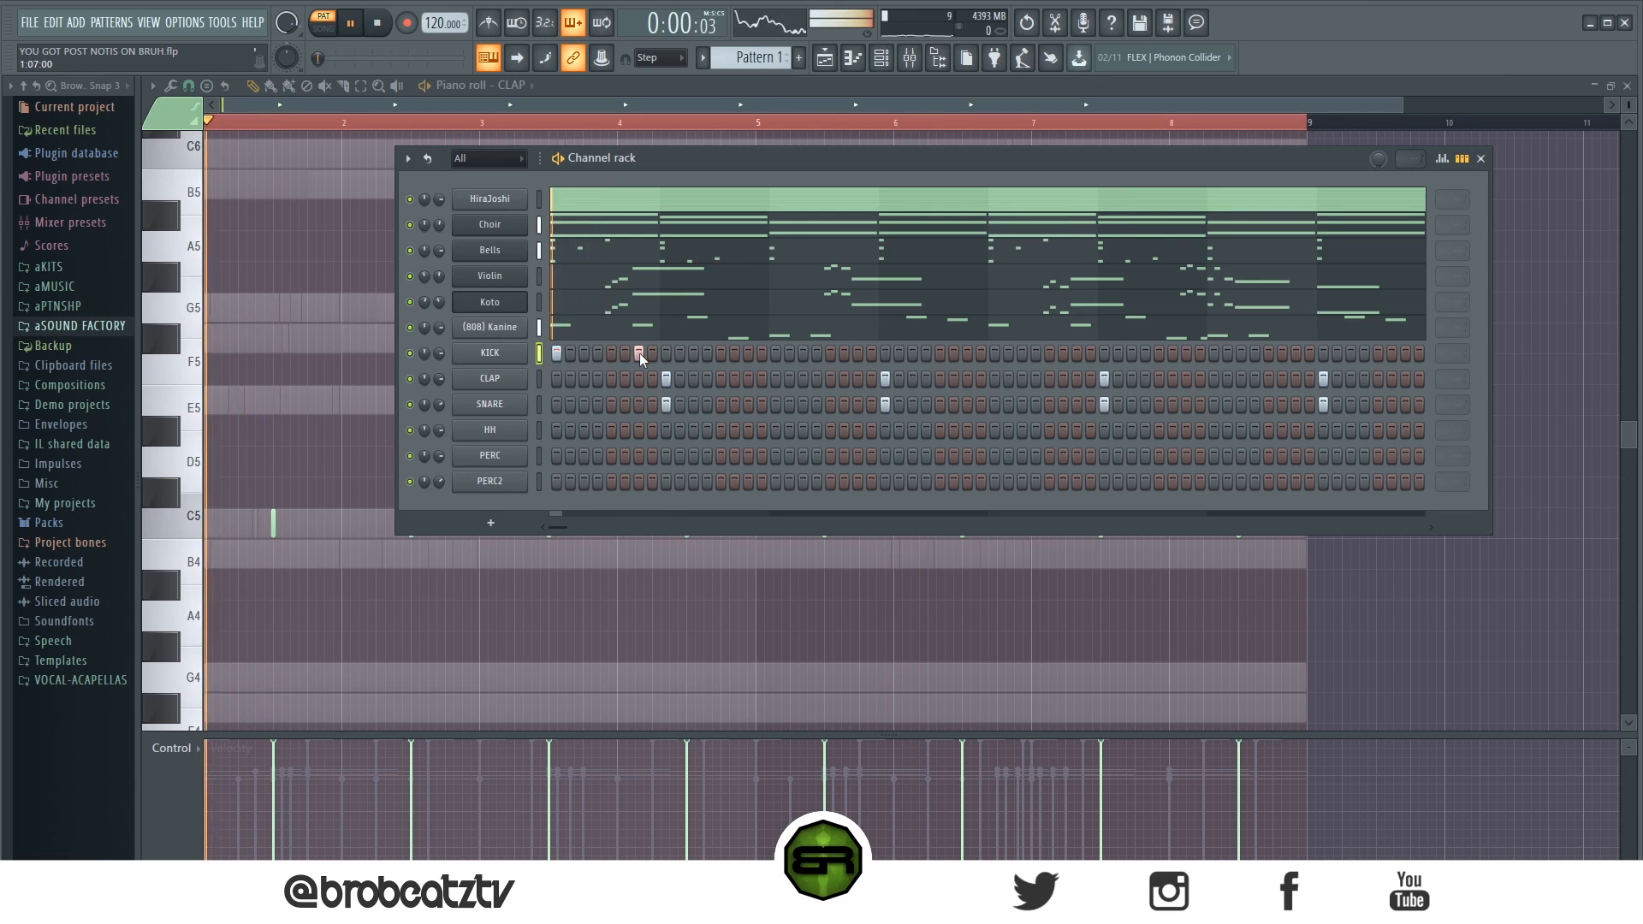
left_click(720, 352)
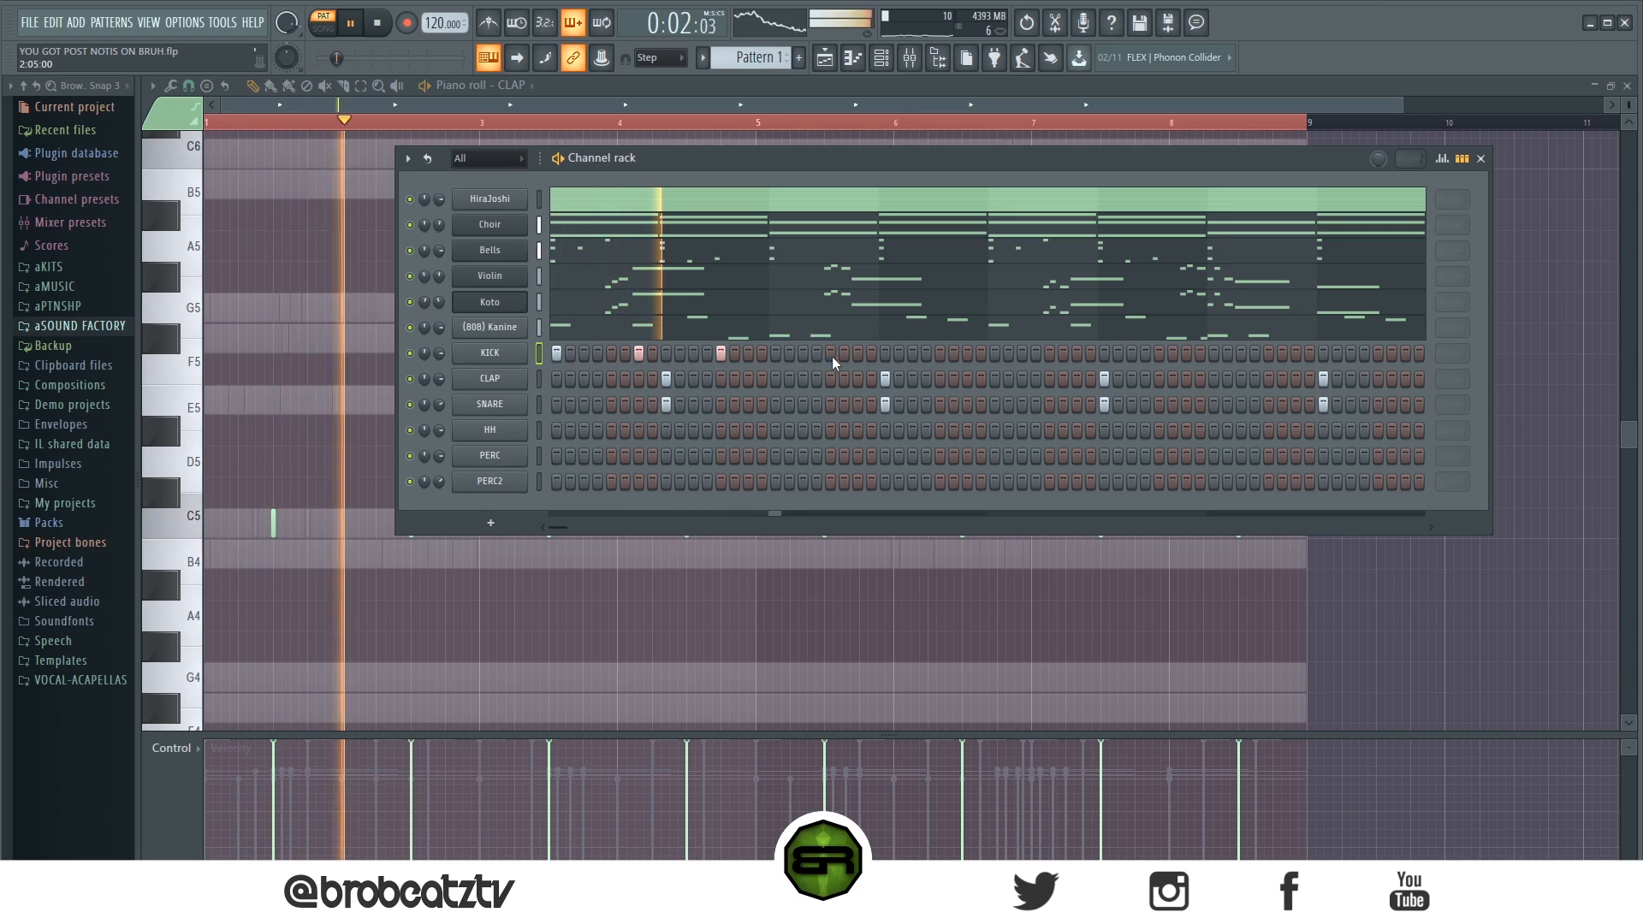
left_click(858, 353)
left_click(994, 352)
left_click(1076, 352)
left_click(1296, 353)
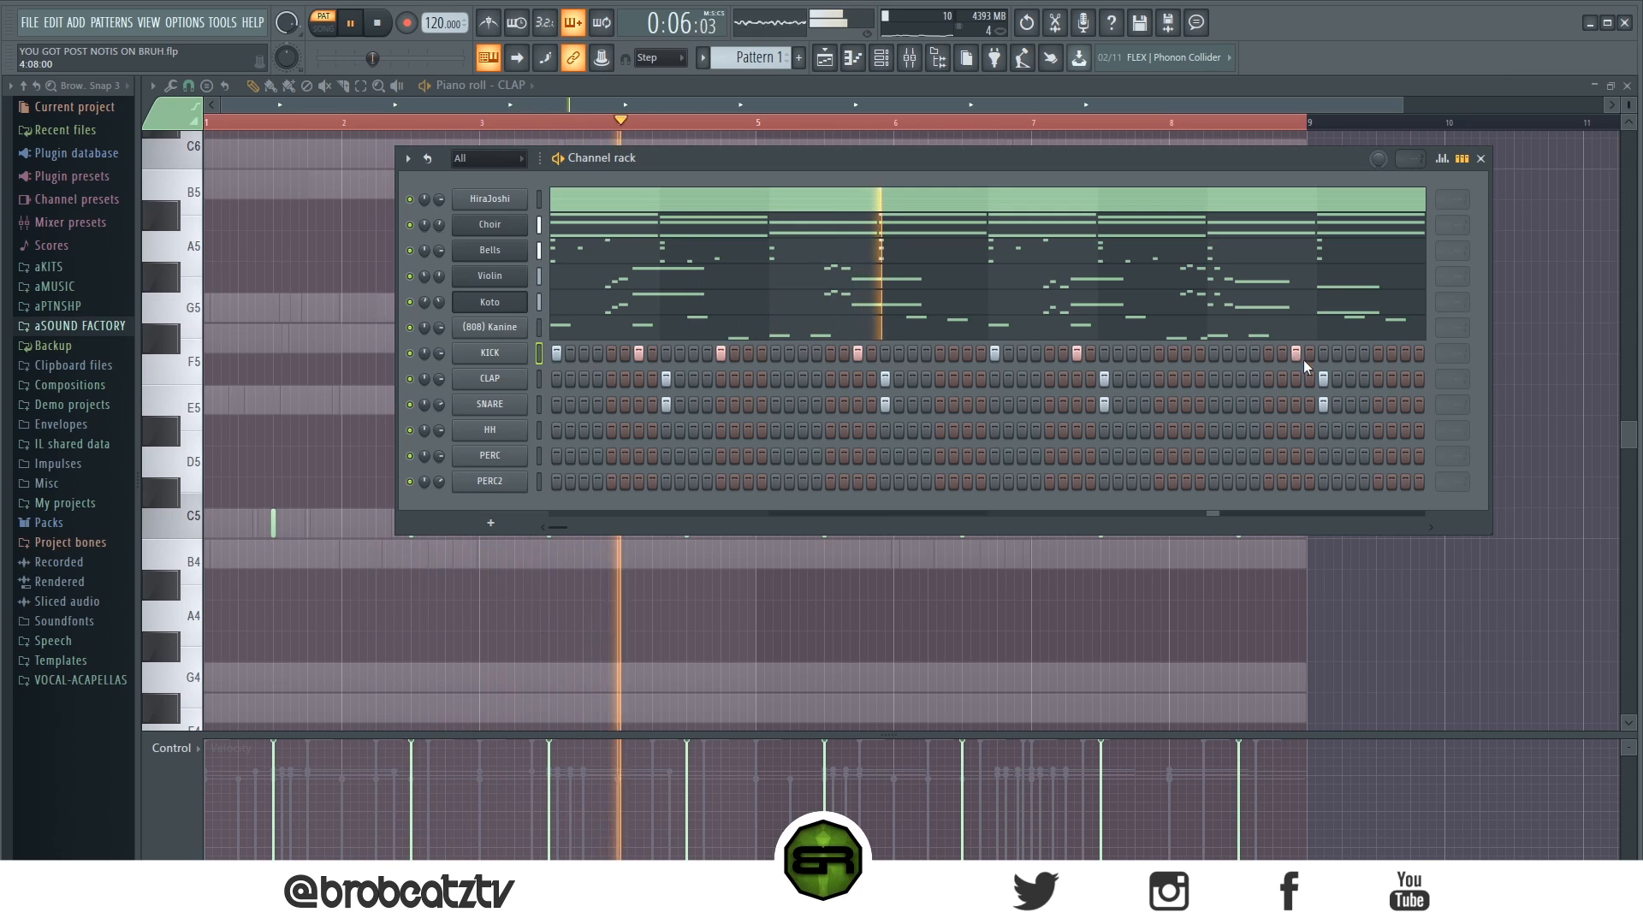
Stop playback and duplicate the four-bar kick pattern into bars 5 through 8.
right_click(481, 351)
left_click(586, 351)
key("space")
left_click_drag(206, 523, 759, 540)
Mute the Violin, Koto and (808) Kanine channels and play back the pattern.
left_click(882, 57)
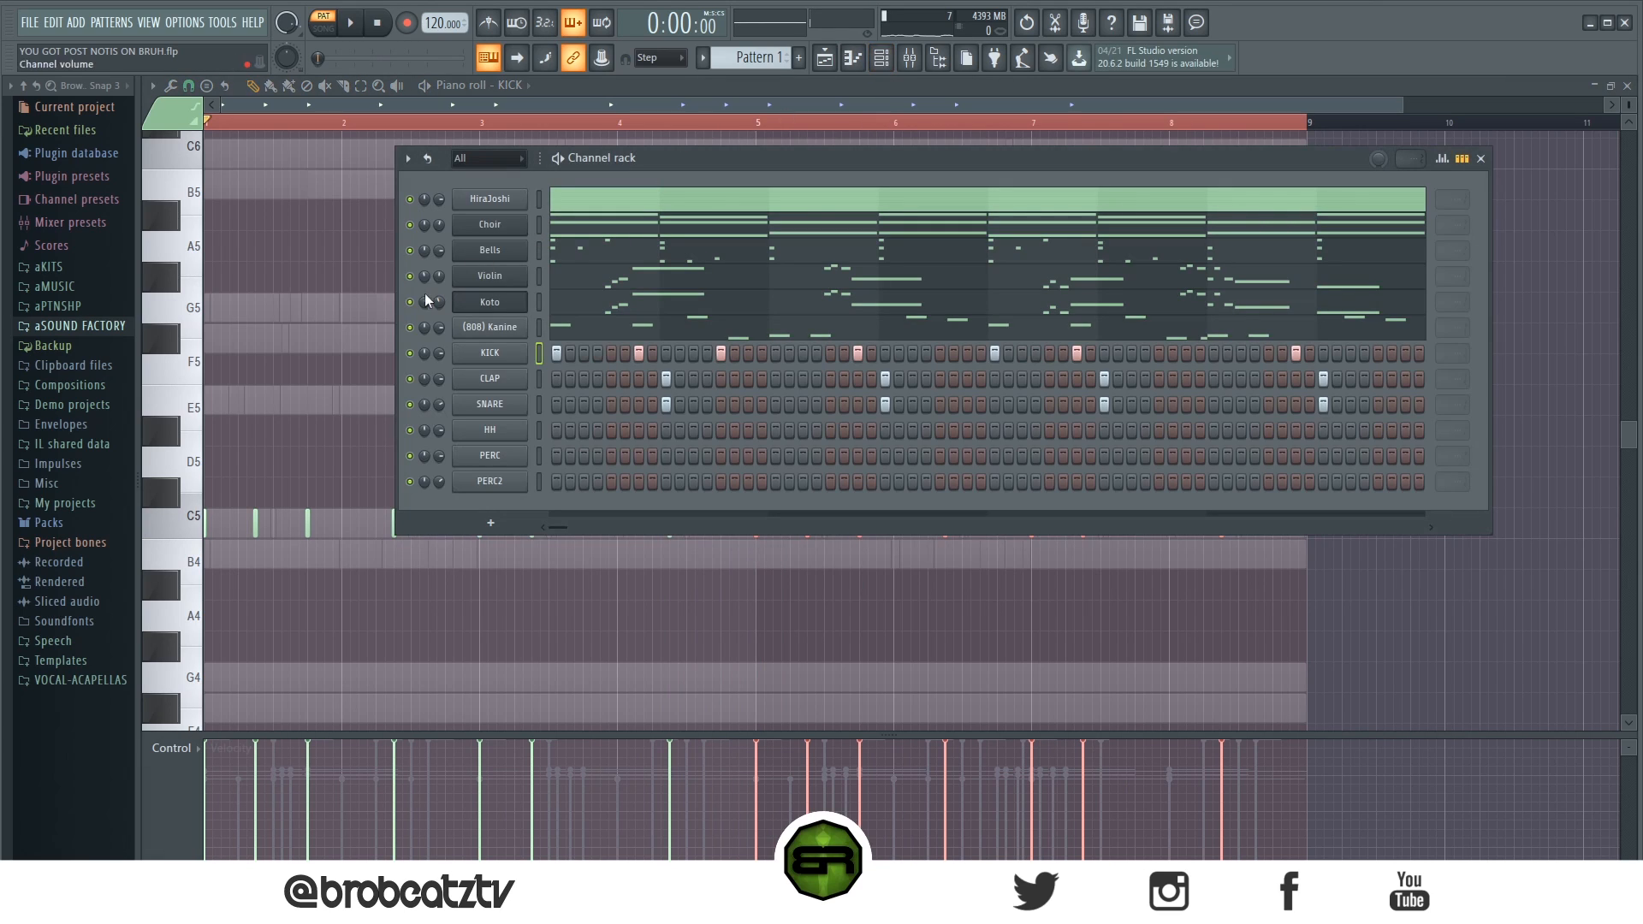
left_click(409, 276)
left_click(409, 302)
left_click(409, 327)
key("space")
key("space")
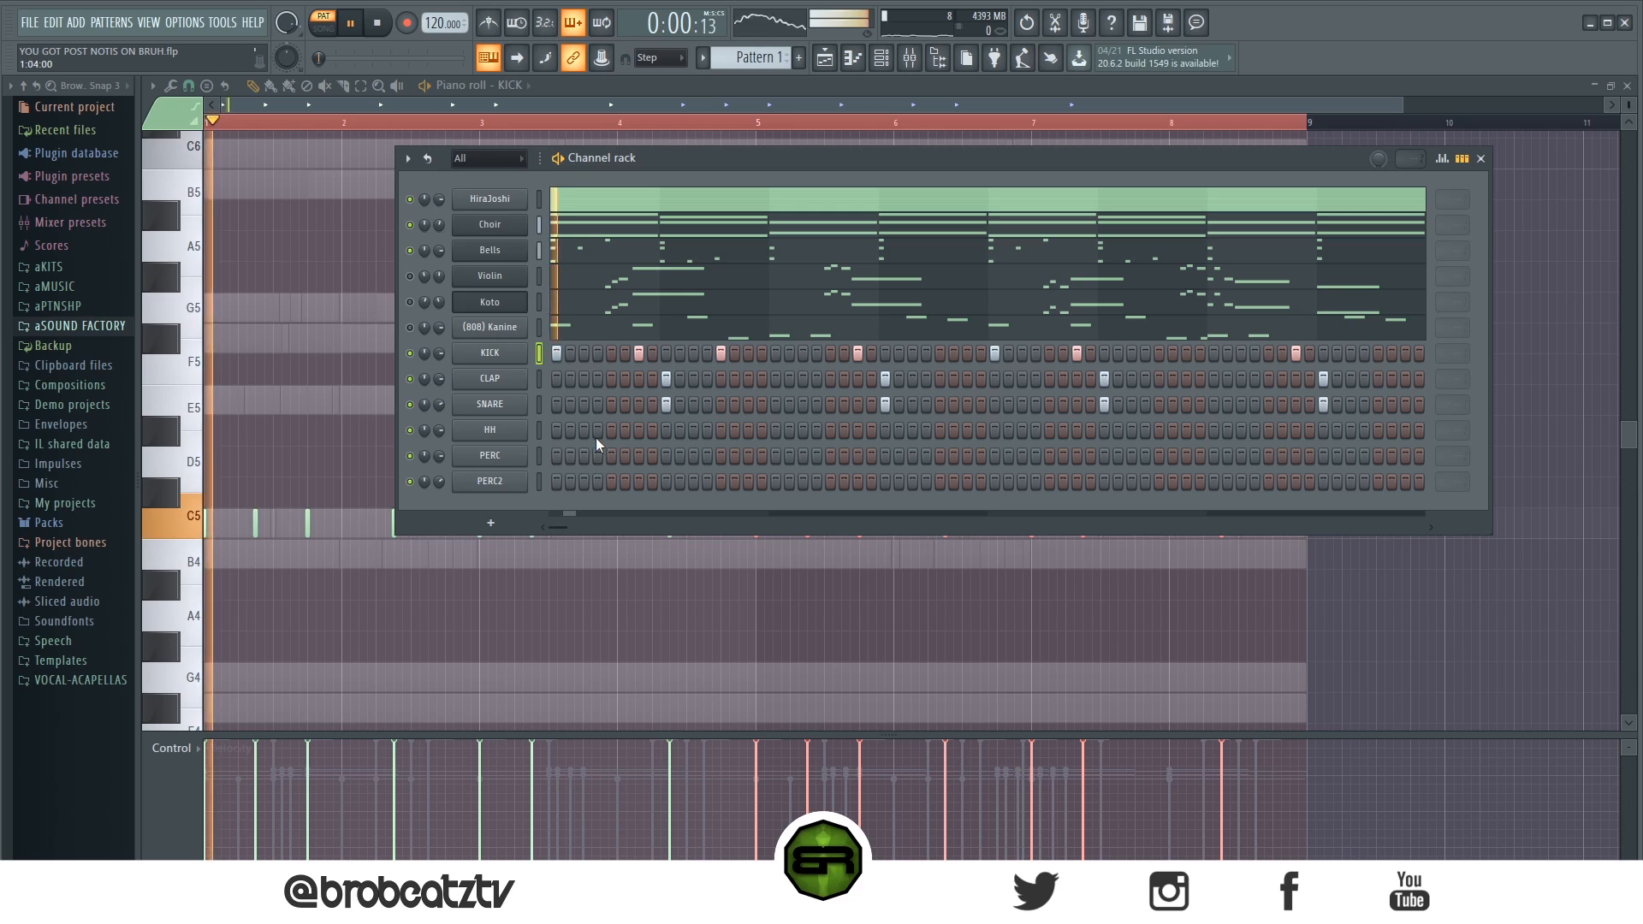
Add five C5 hi-hat notes spaced a half step apart at the start of bar 1, using 1/2 step snap.
right_click(517, 440)
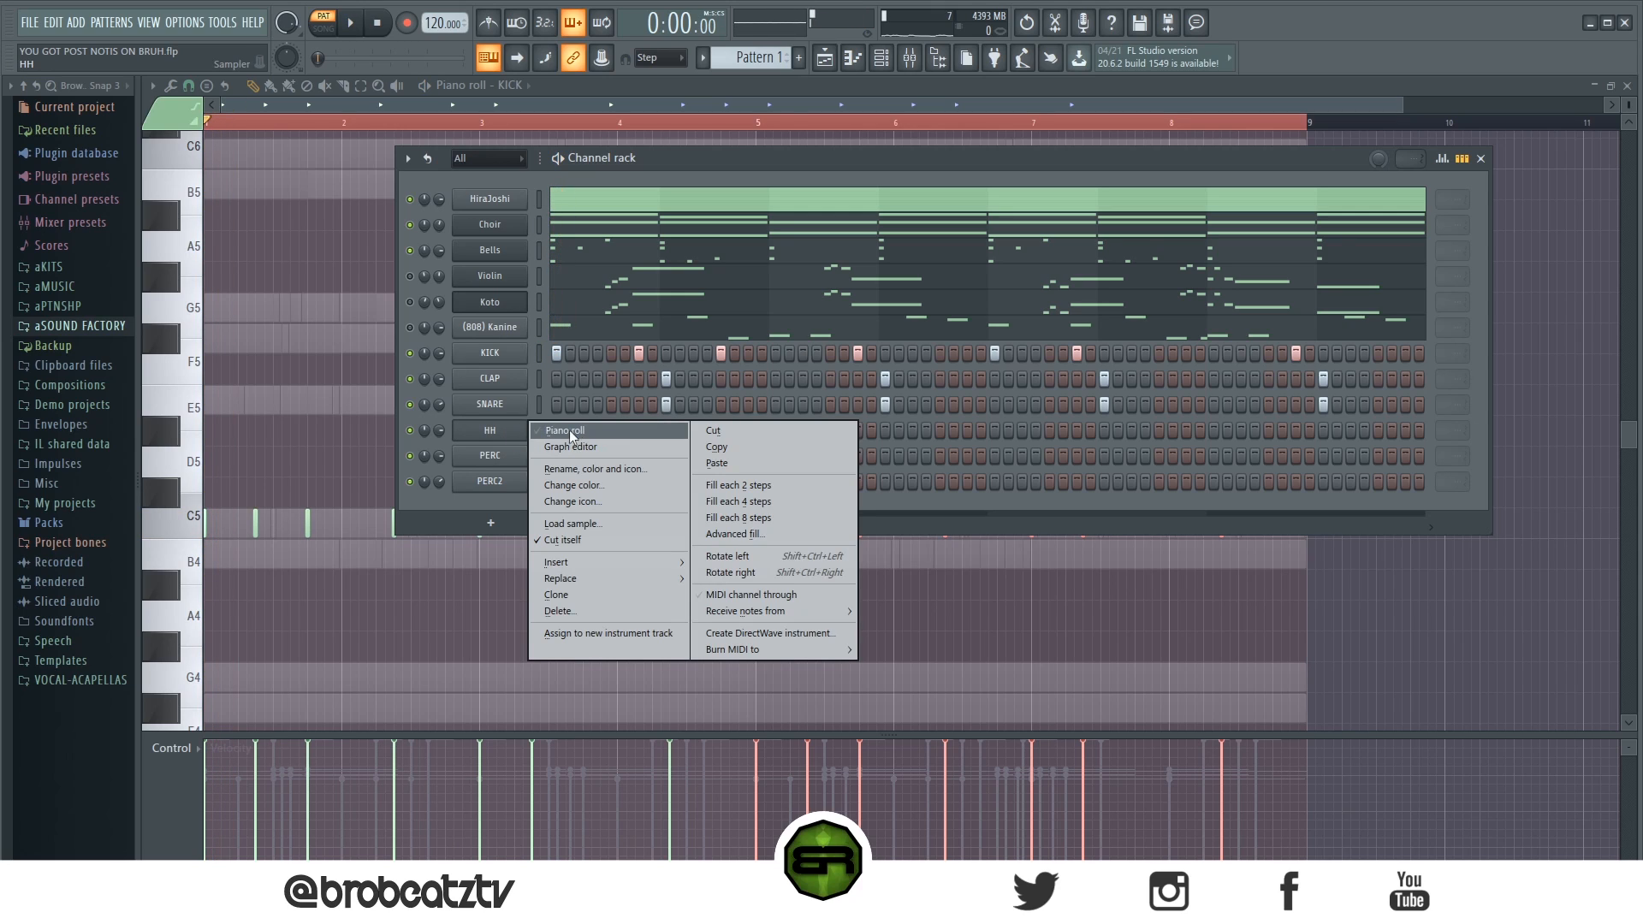
left_click(469, 433)
right_click(496, 429)
left_click(596, 433)
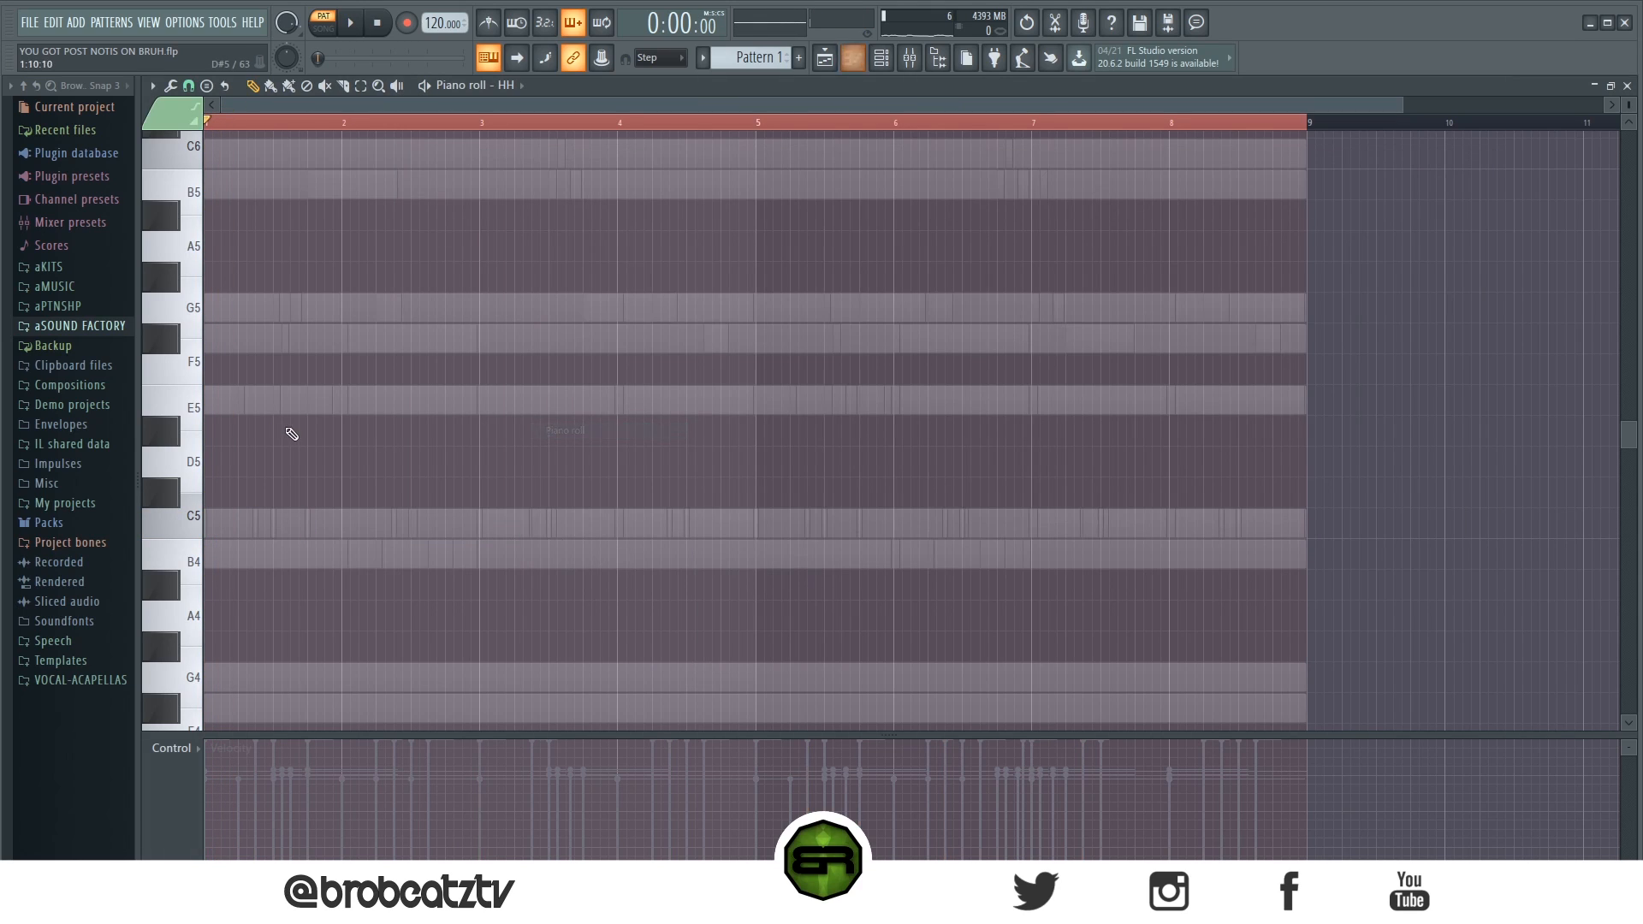
scroll(331, 107, "up", 3)
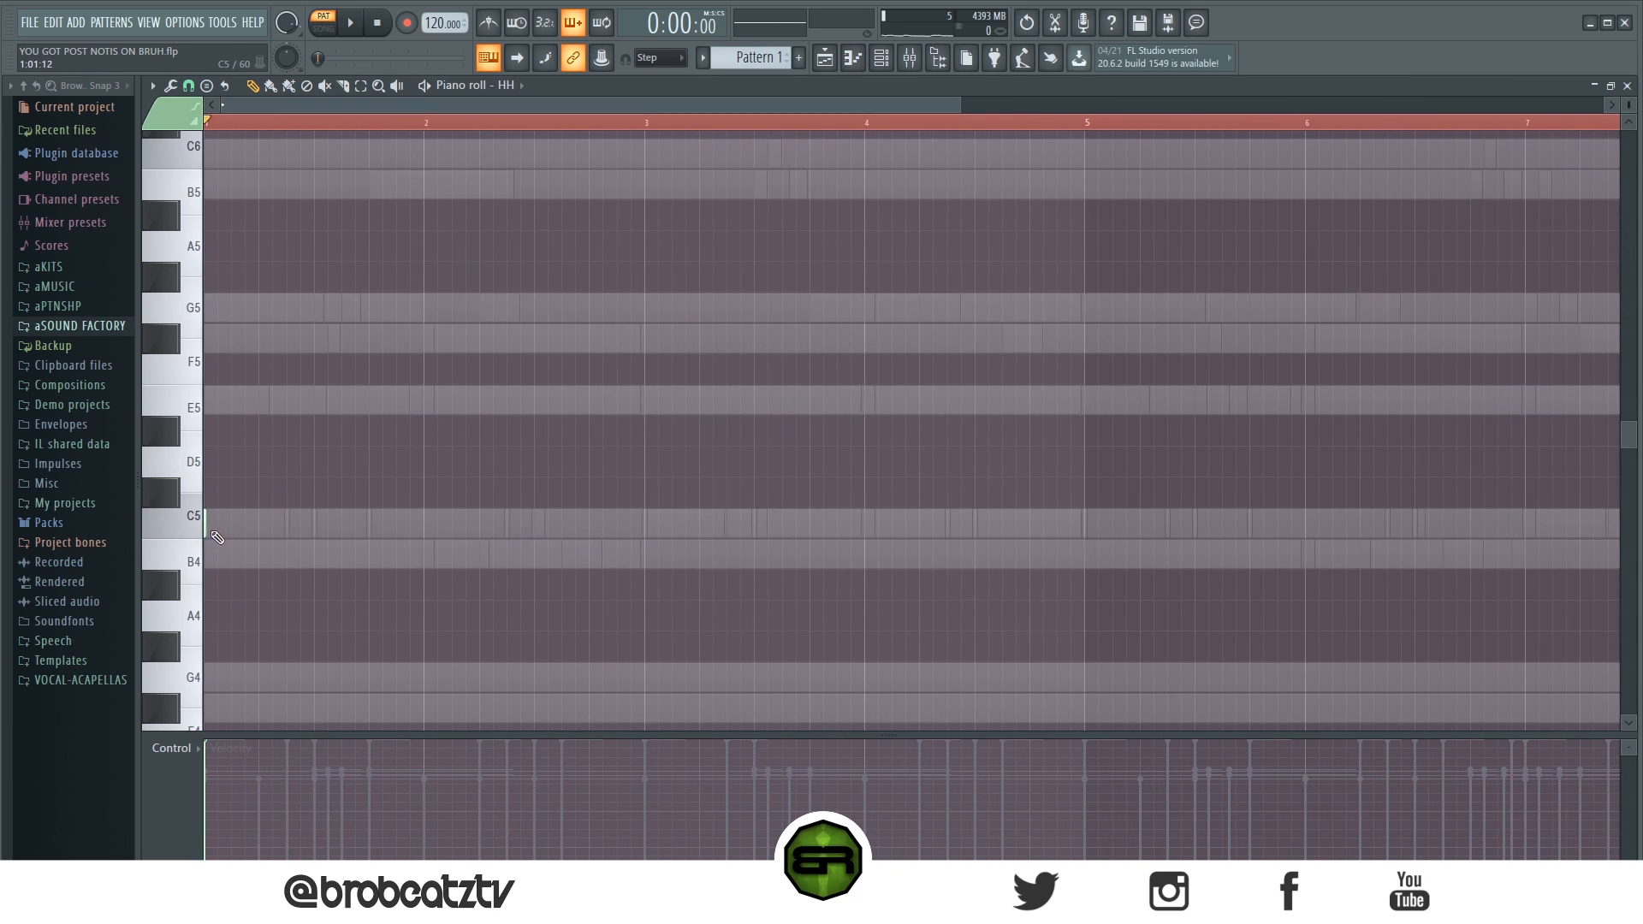
left_click(188, 85)
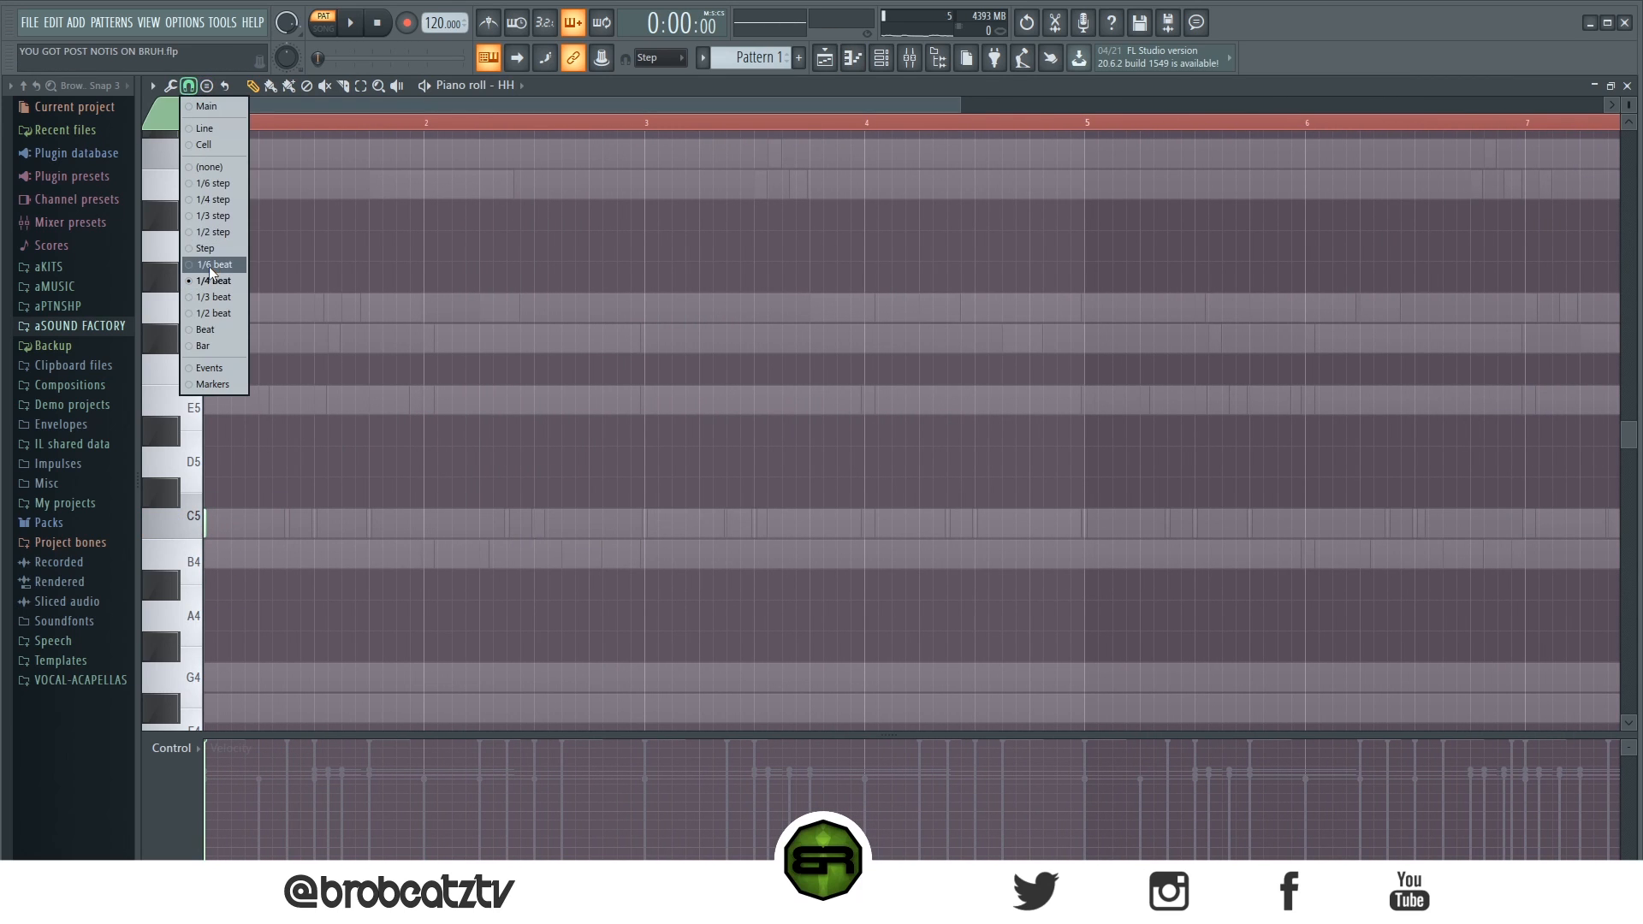
left_click(210, 229)
scroll(305, 110, "up", 3)
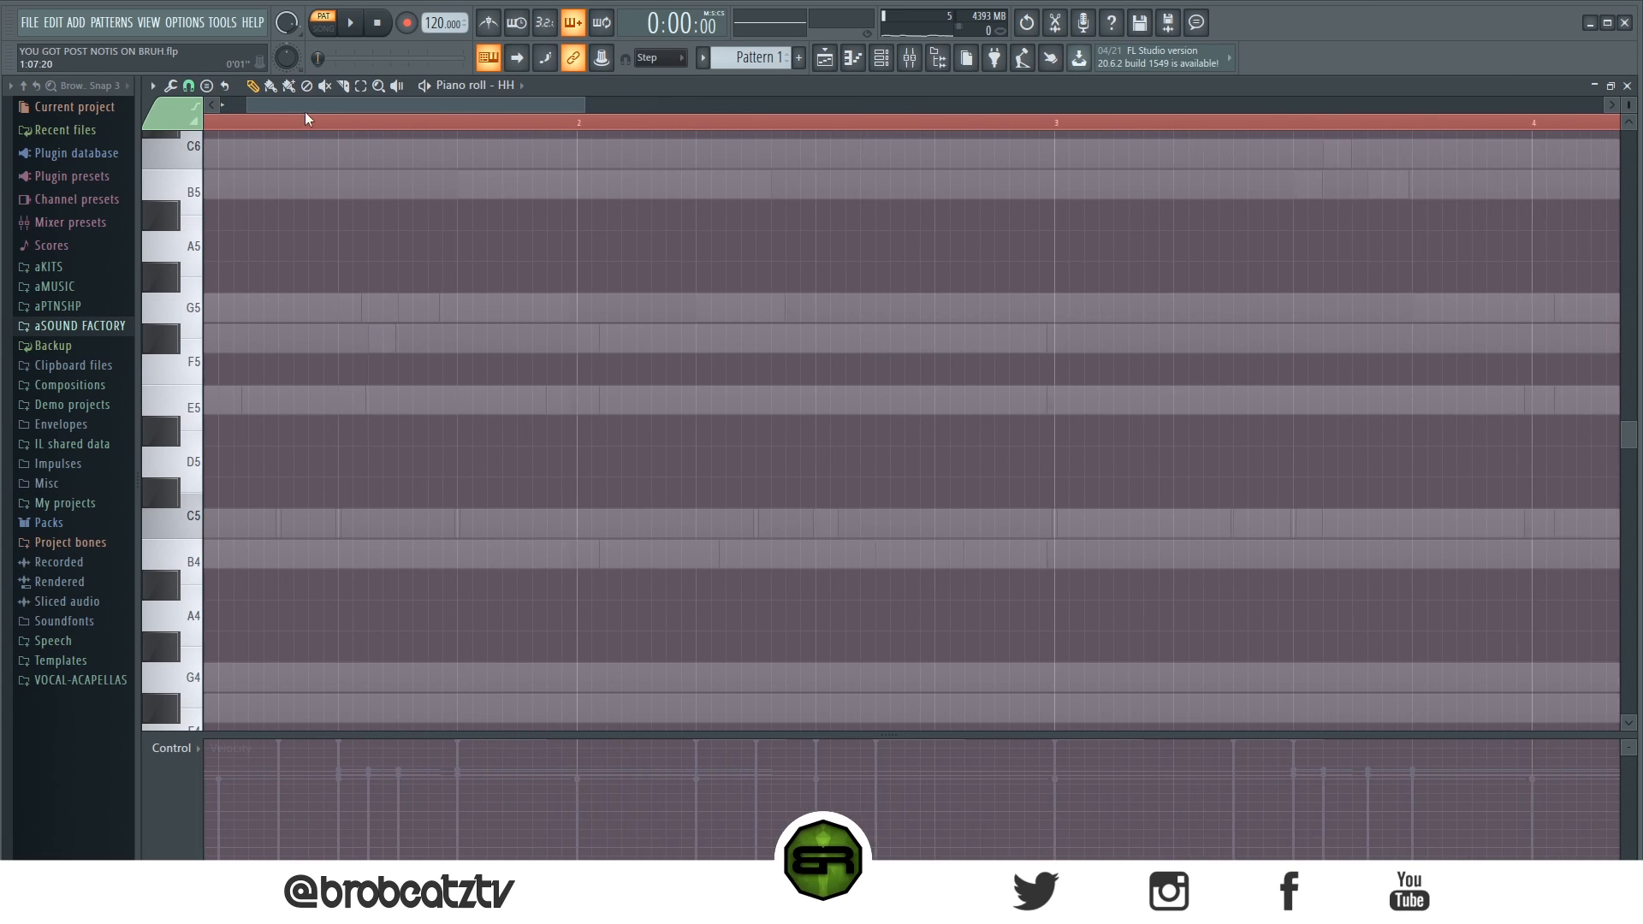
left_click_drag(223, 532, 268, 530)
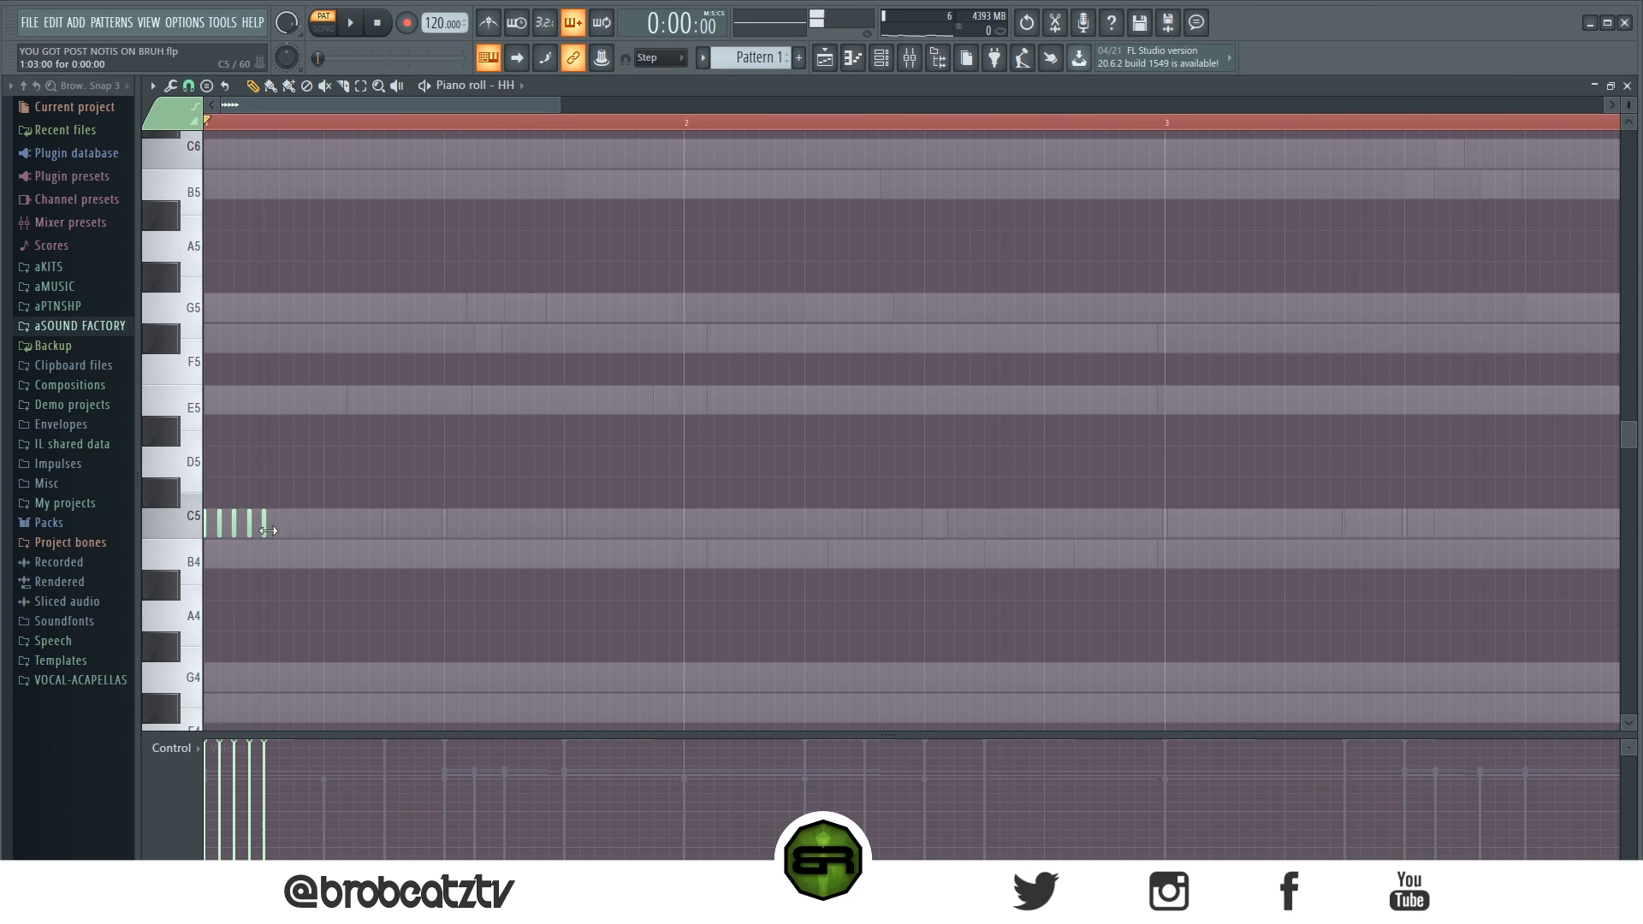
Play back the roll, then add C5 hi-hats on steps 5 and 7 of bar 1, lowering the second one's velocity.
key("space")
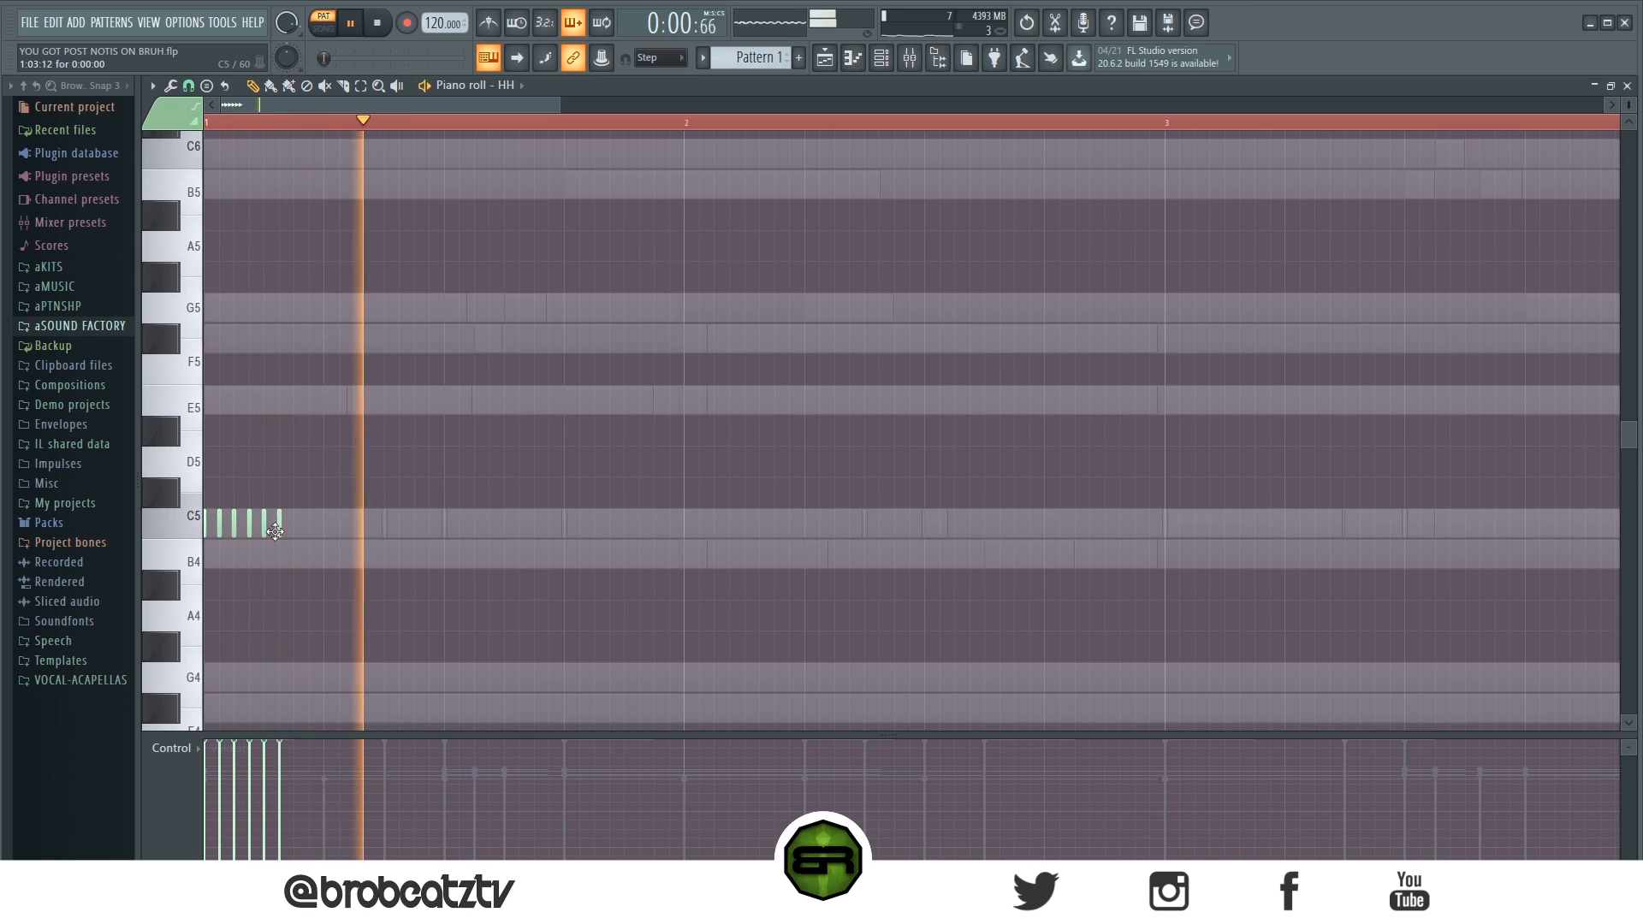
key("space")
left_click(323, 523)
left_click(384, 523)
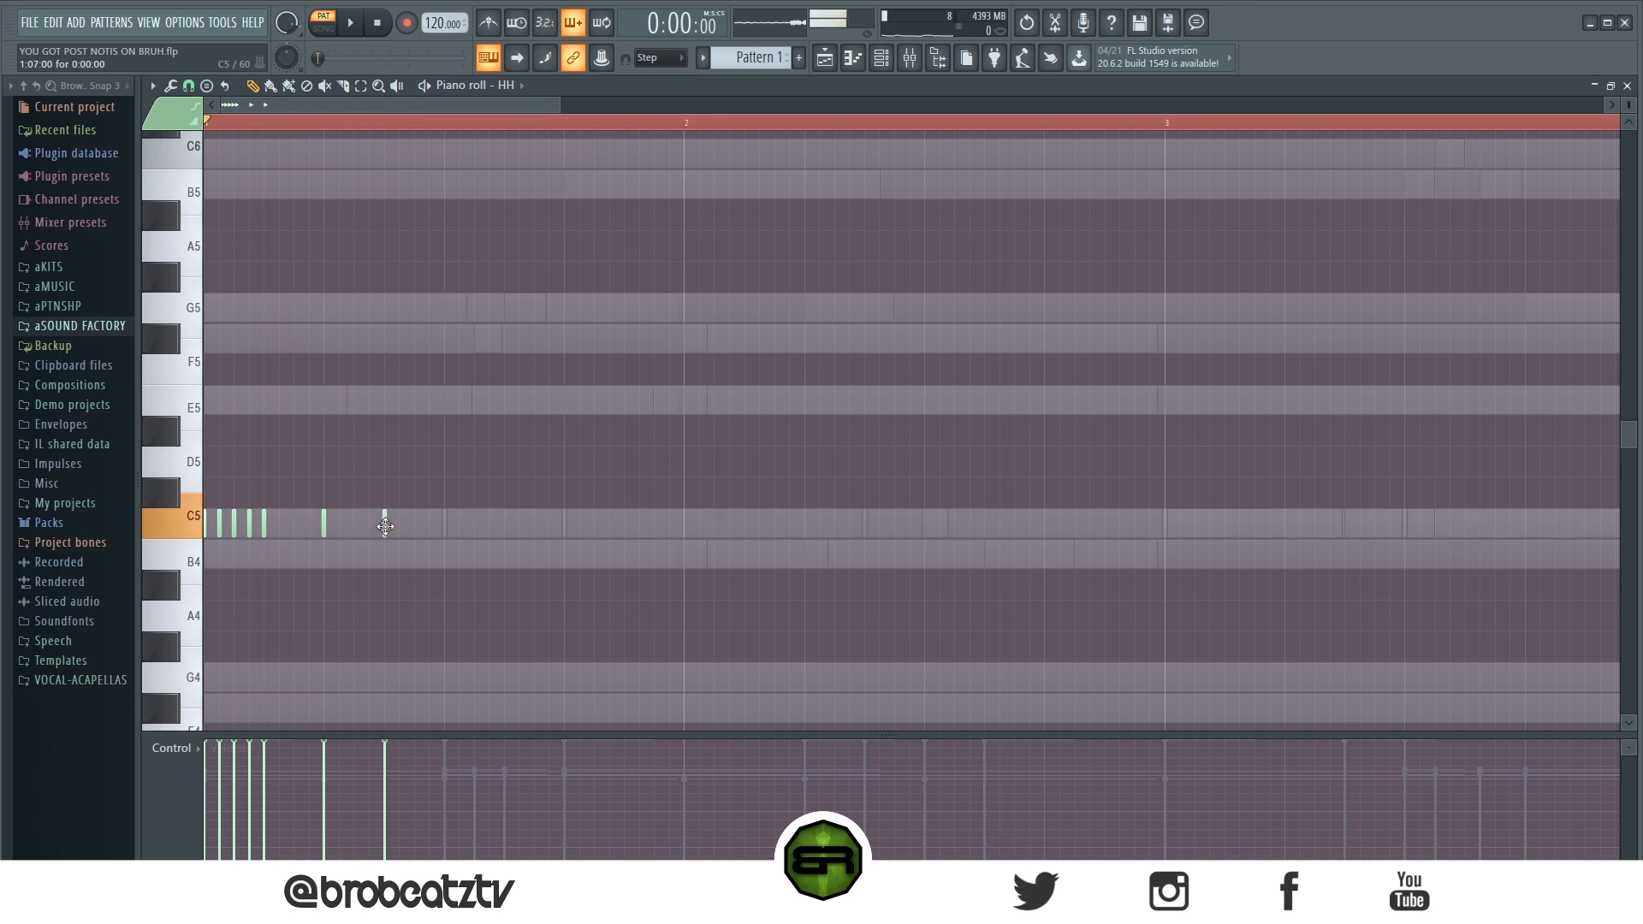
left_click(385, 787)
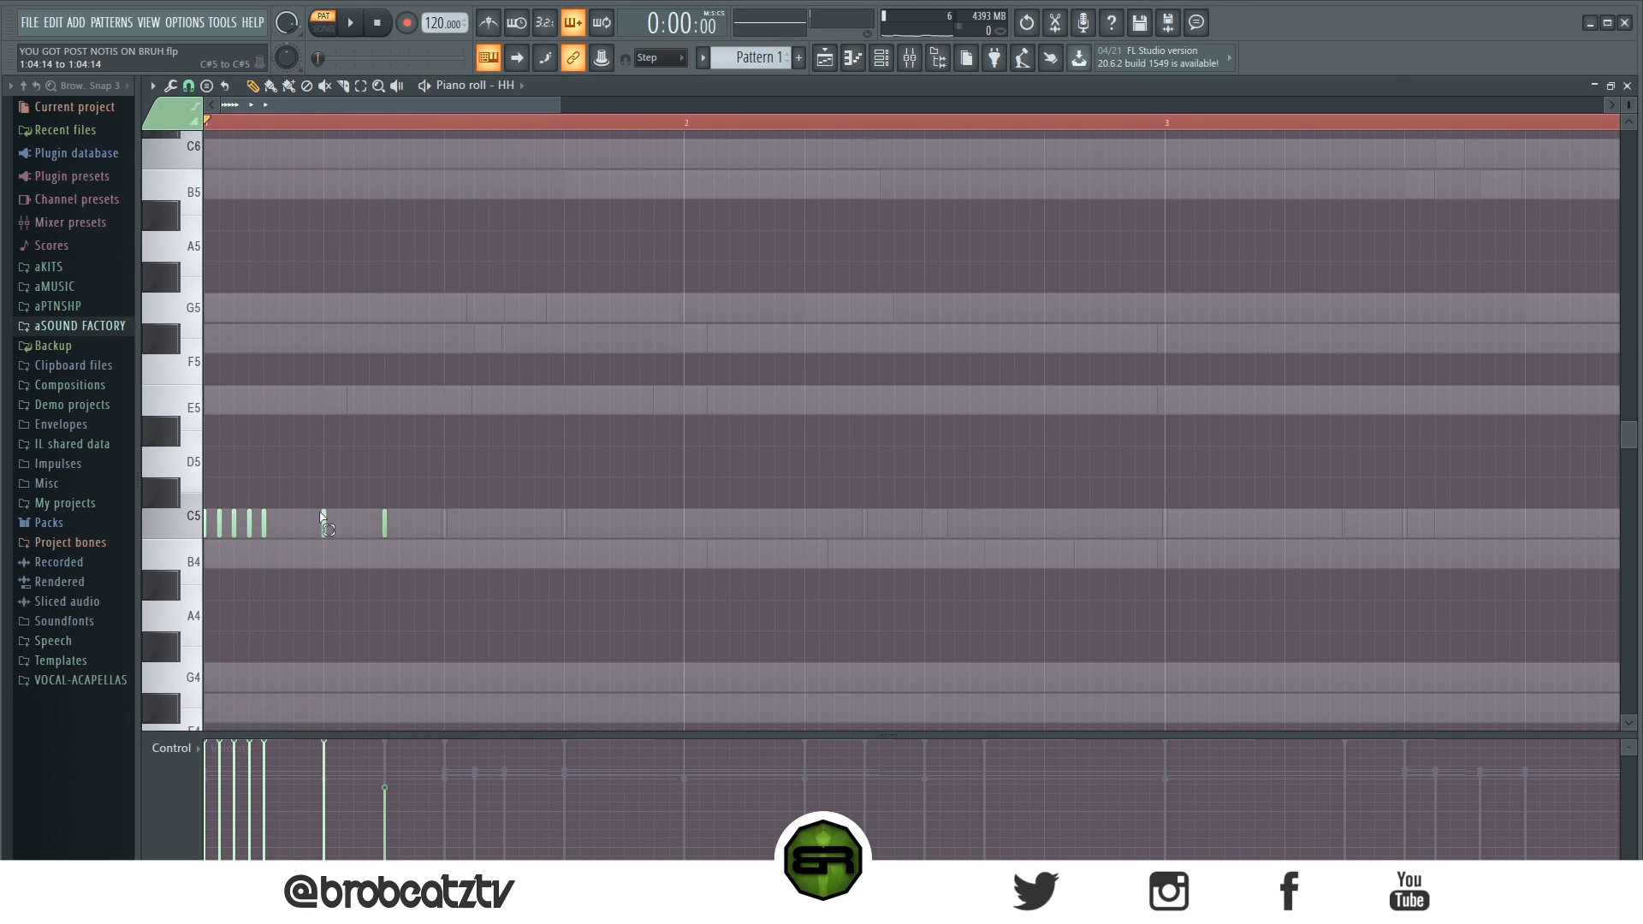
Repeat the loud-soft hi-hat pair across steps 9 to 15 of bar 1 and play back the result.
mouse_move(328, 534)
left_mouse_down()
mouse_move(548, 539)
mouse_move(585, 582)
left_mouse_up()
key("space")
key("space")
key("space")
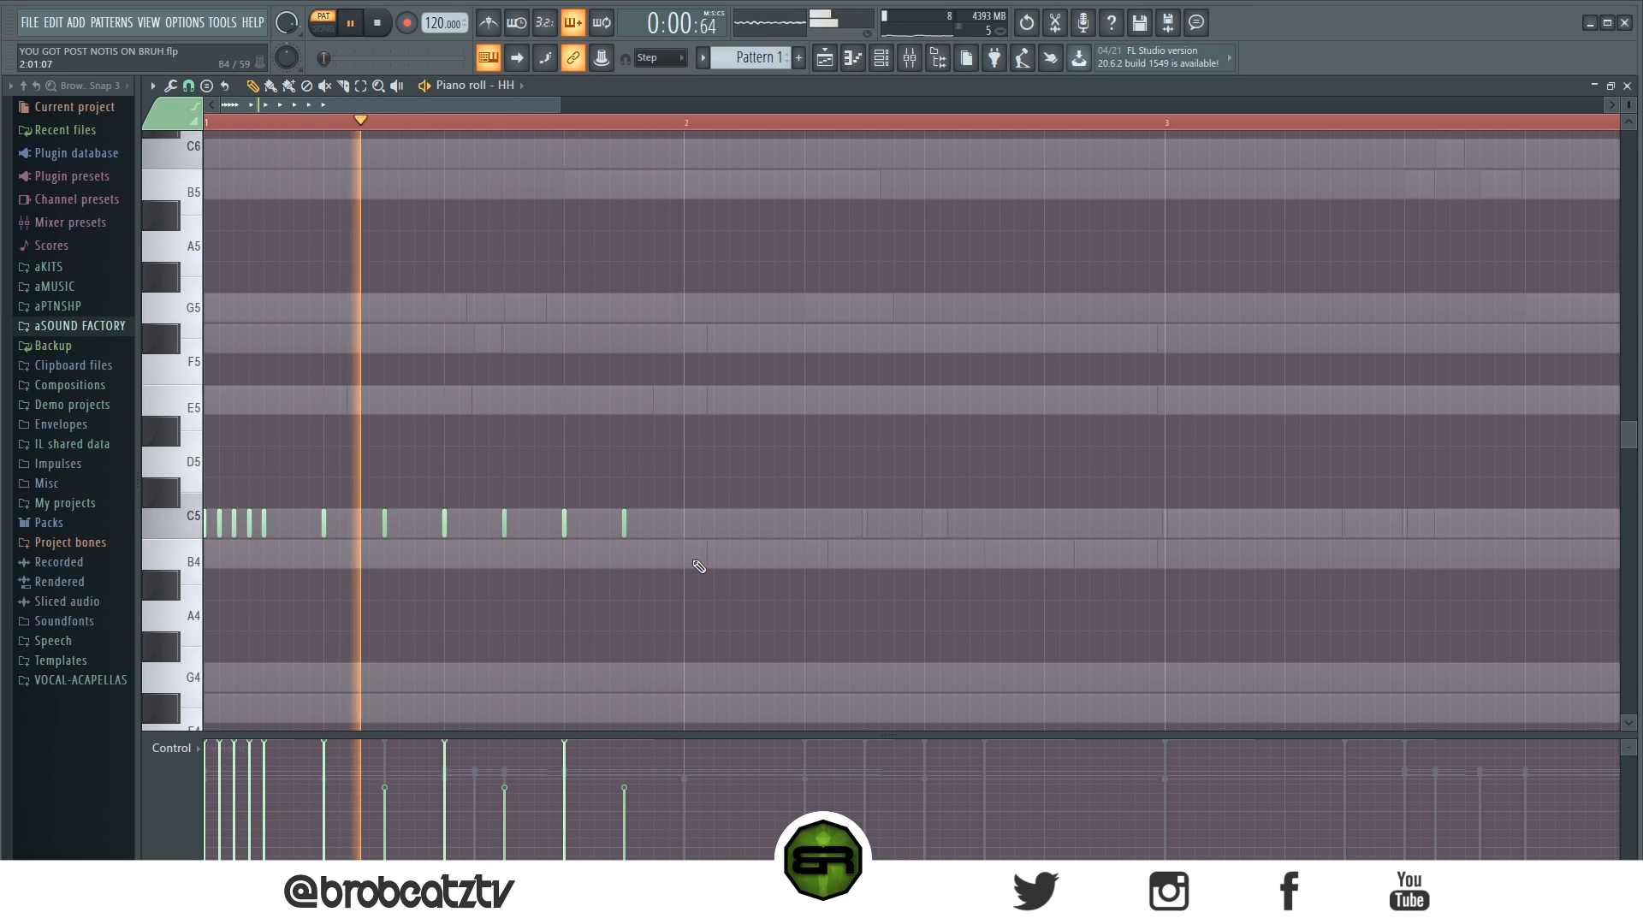
key("space")
Copy the five-note hi-hat roll to the start of bar 2 and give its notes lower, varied velocities.
left_click_drag(275, 535, 700, 524)
mouse_move(727, 785)
left_mouse_down()
mouse_move(722, 770)
mouse_move(738, 792)
left_mouse_up()
key("space")
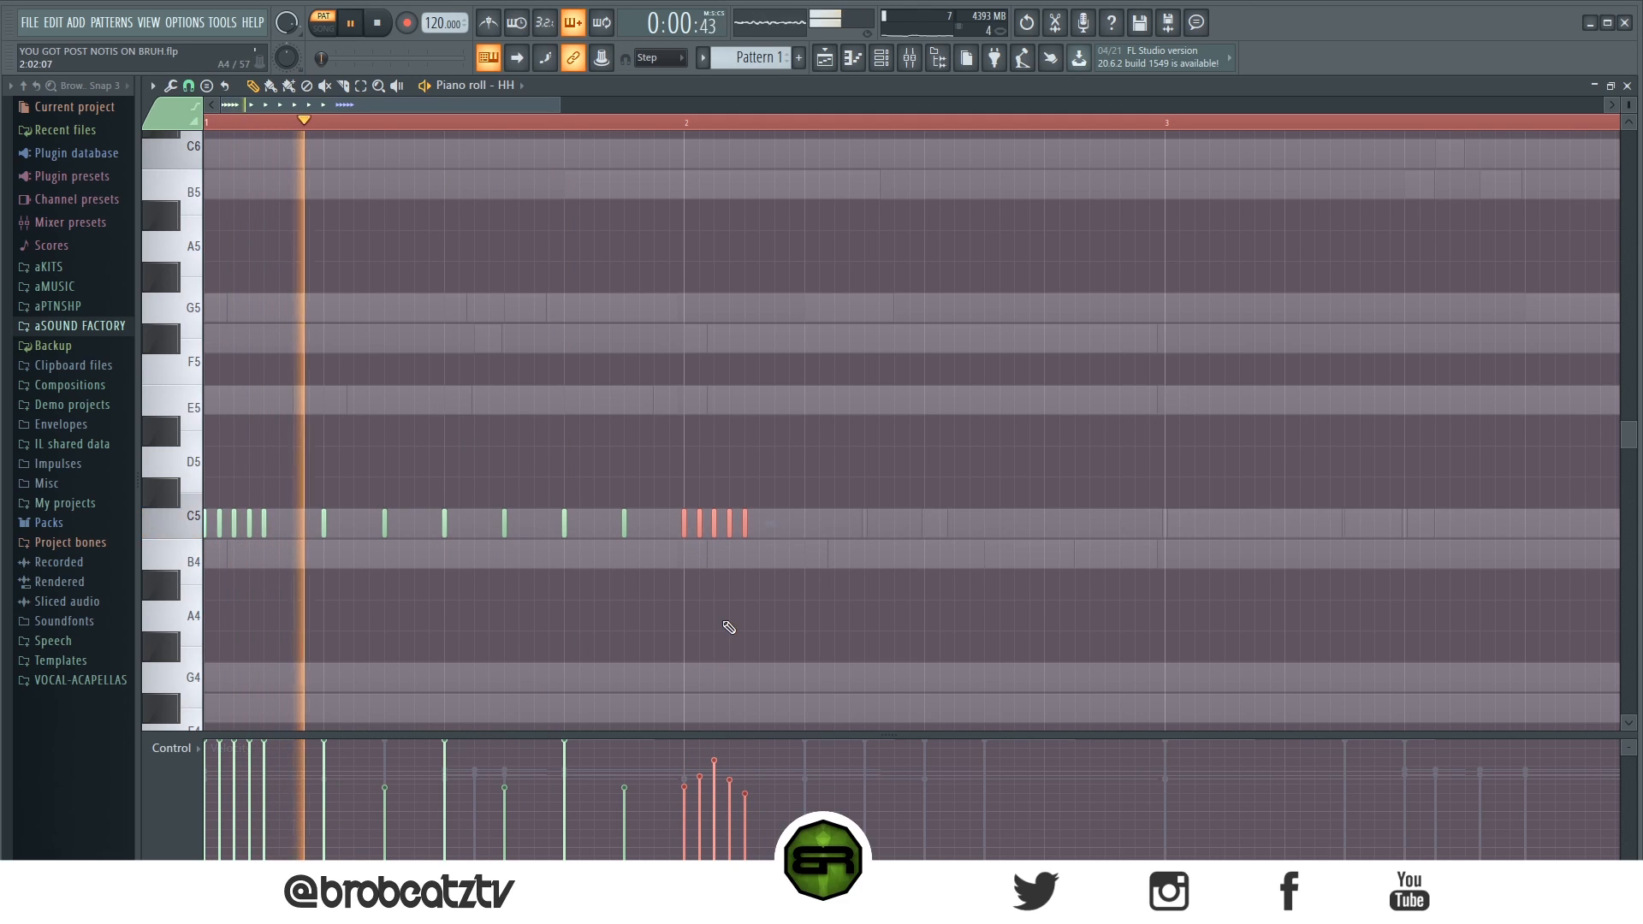
left_click_drag(685, 769, 691, 786)
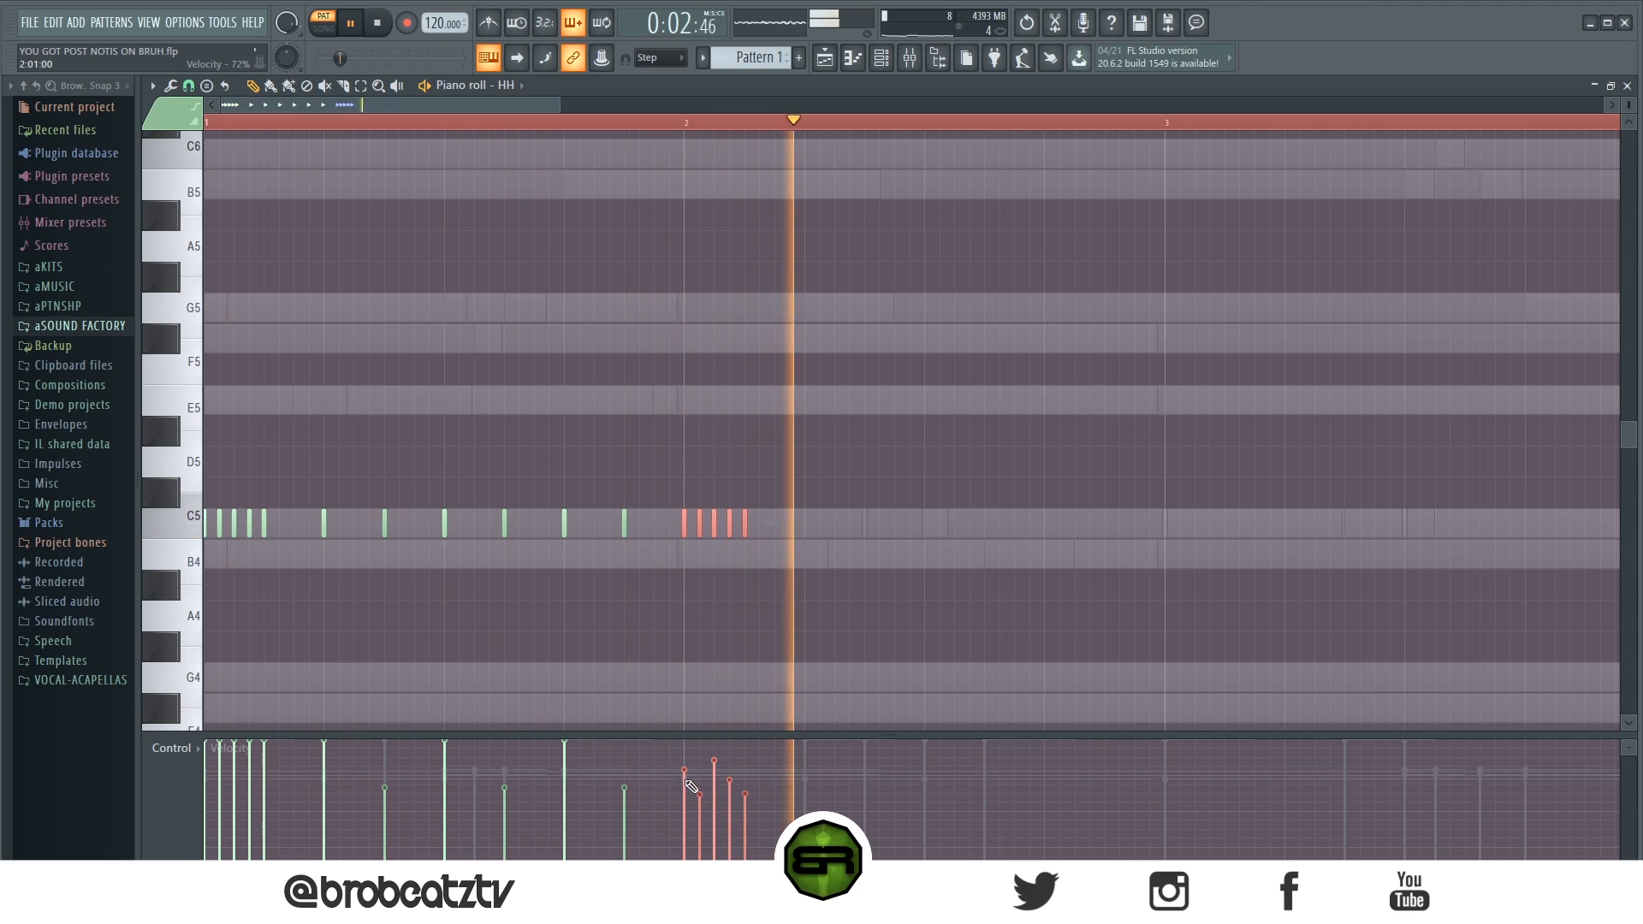
key("space")
key("space")
Add C5 hi-hats on steps 7, 9, 11, 13, 15 and 16 of bar 2 and bar 3's downbeat, with varied velocities.
left_click(864, 523)
left_click(924, 522)
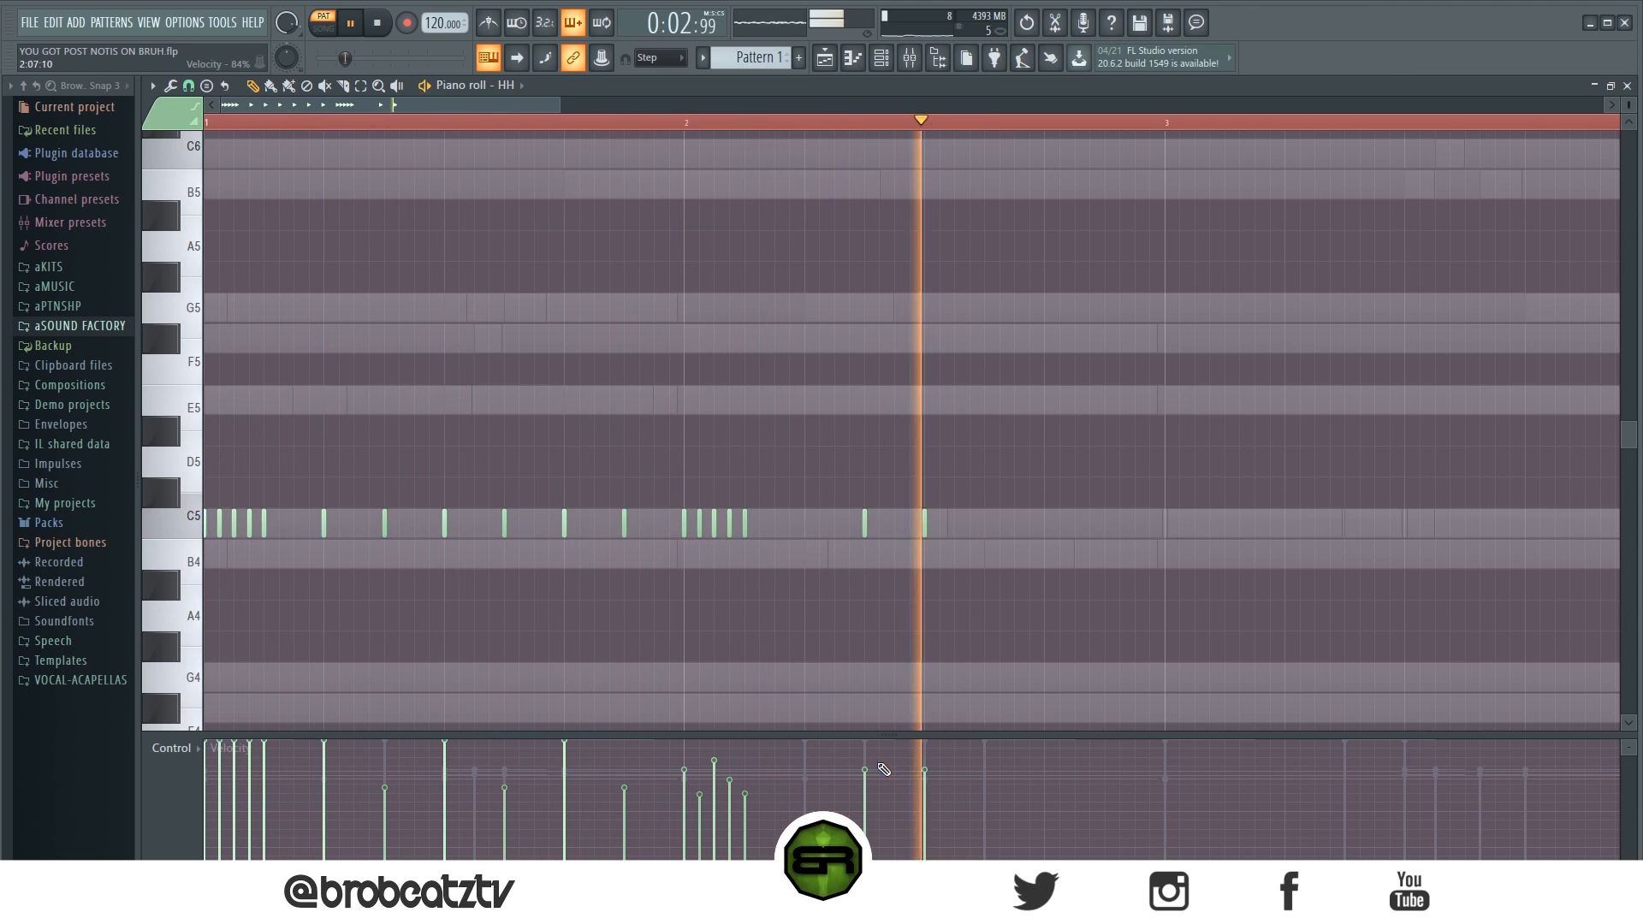
left_click_drag(958, 477, 1105, 525)
left_click(1135, 523)
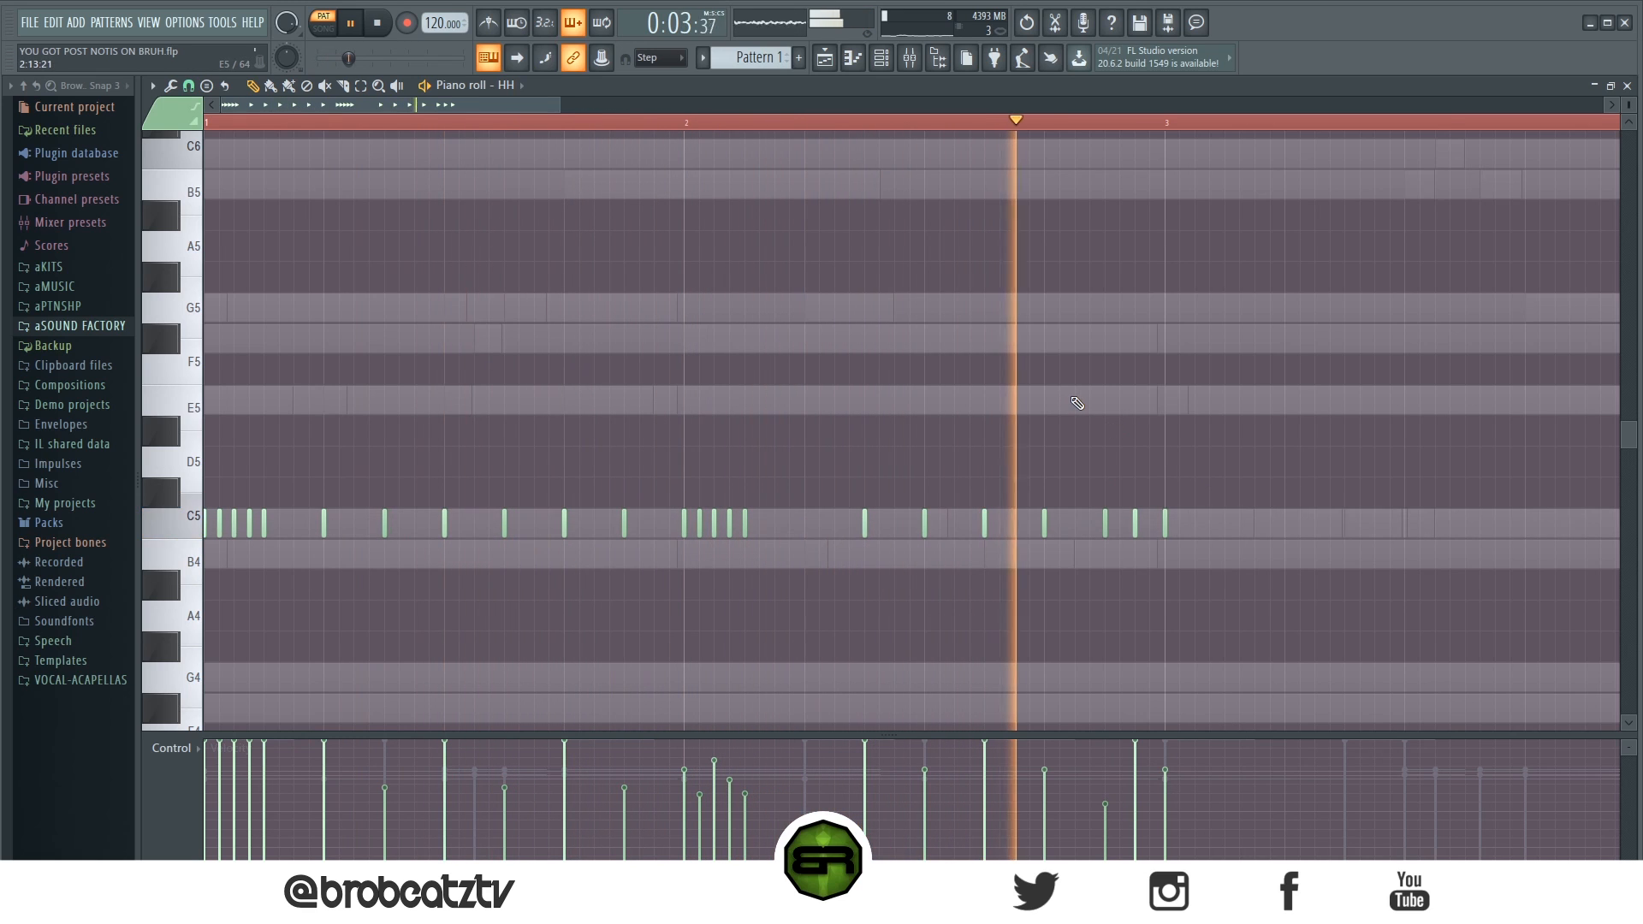
key("space")
Set the snap to 1/3 beat and add three G4 hi-hat triplet notes on beat 4 of bar 2.
scroll(961, 553, "down", 4)
scroll(629, 387, "down", 2, "ctrl")
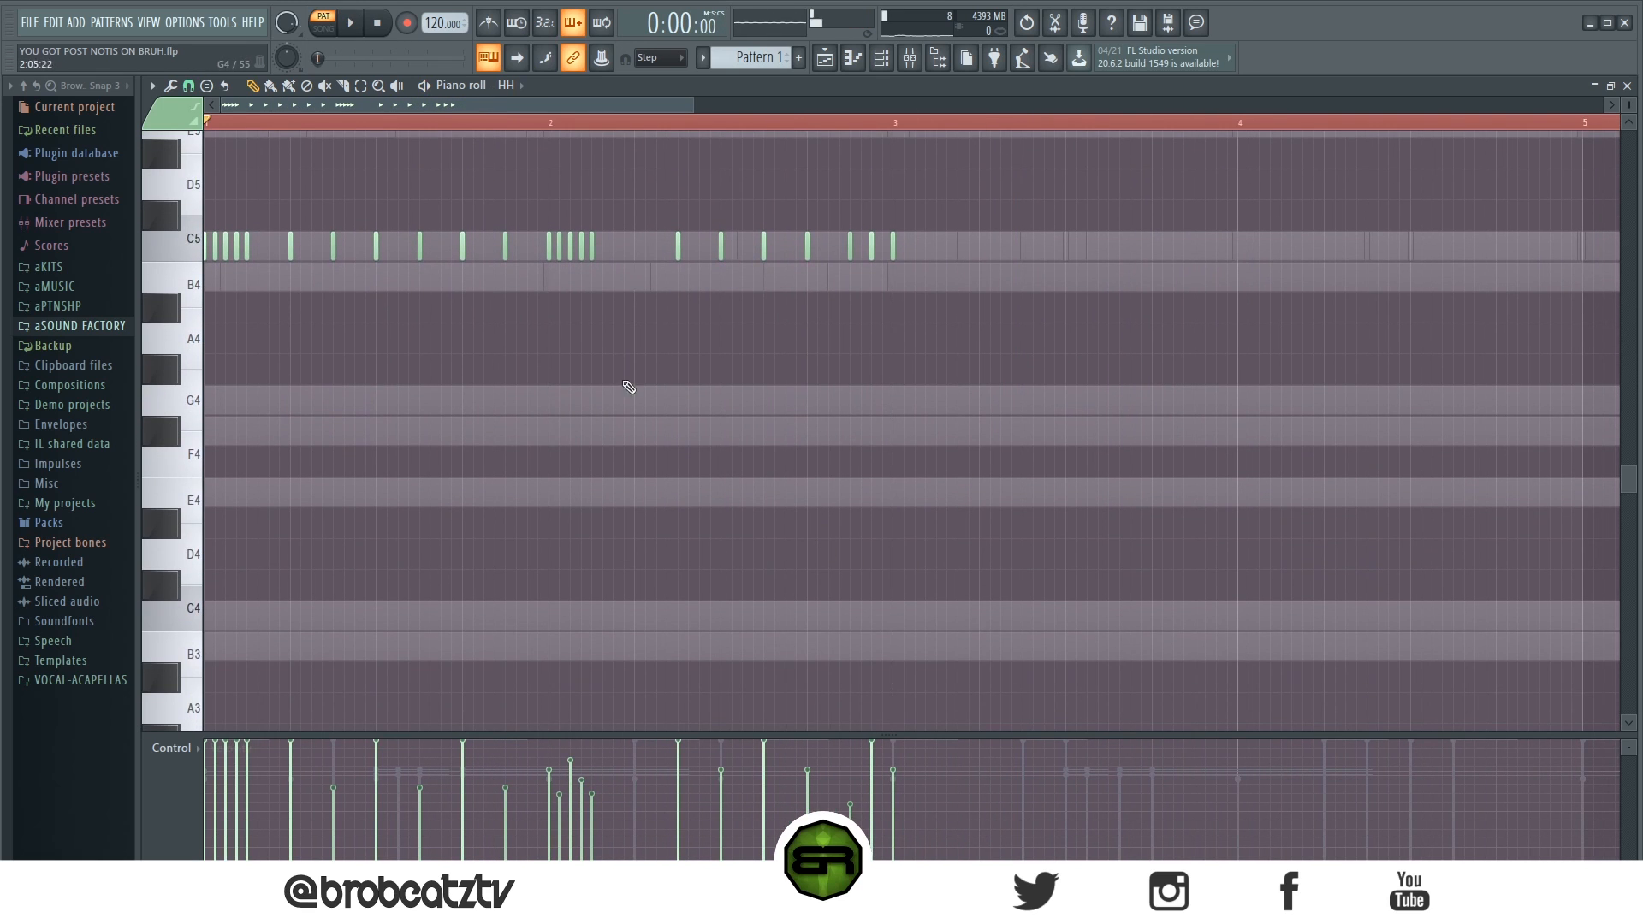
left_click(188, 85)
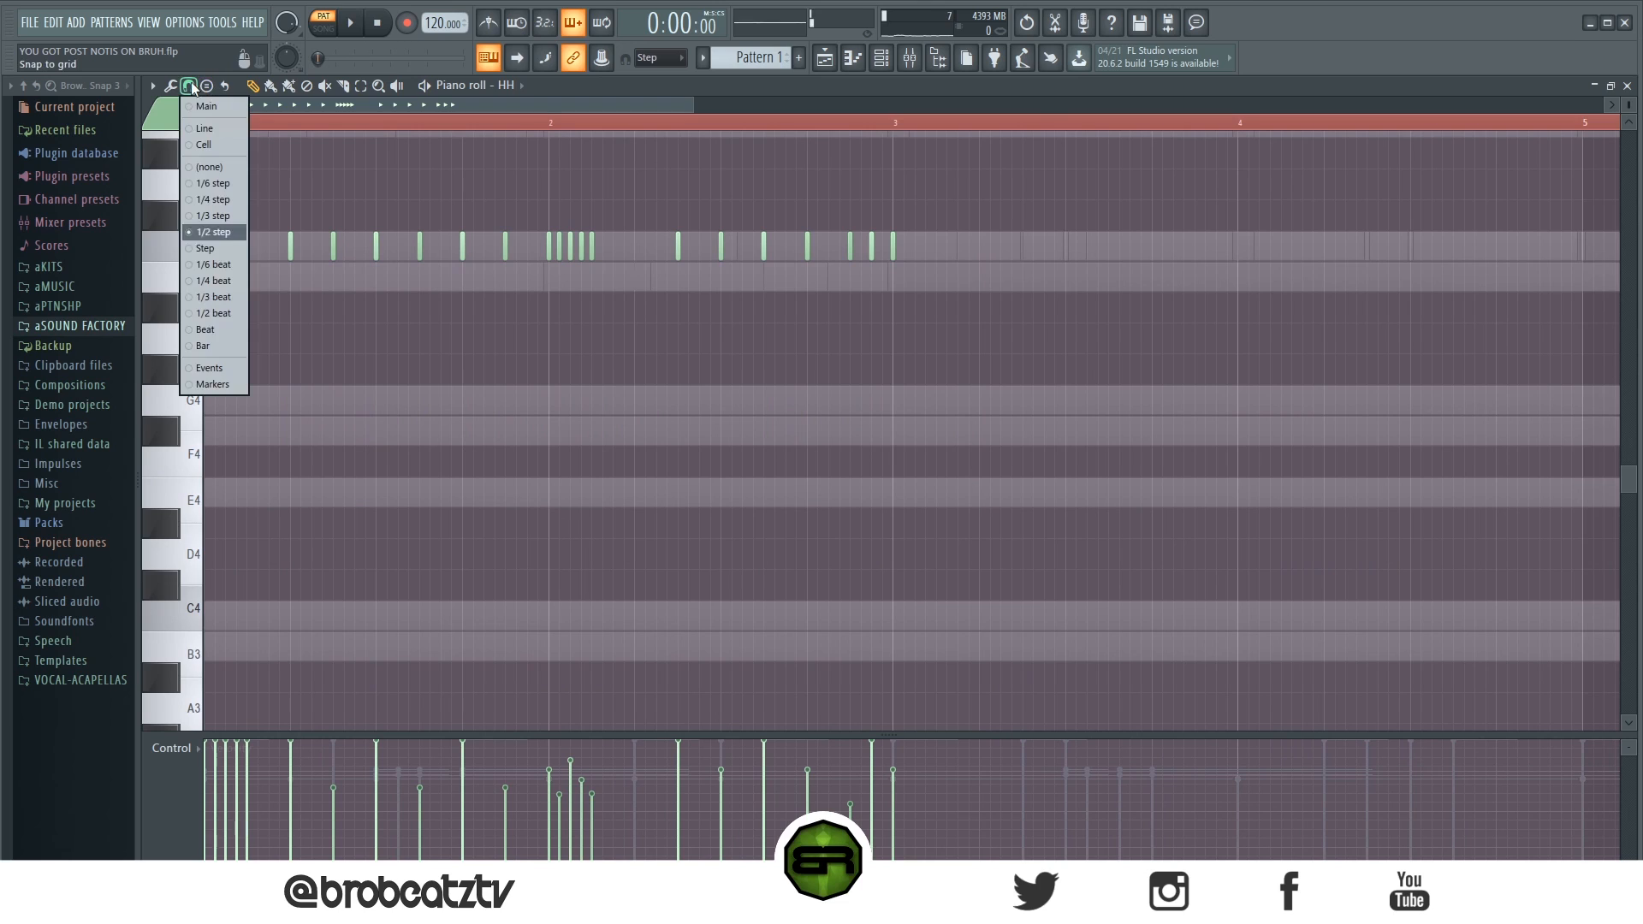
left_click(224, 295)
left_click_drag(812, 408, 864, 399)
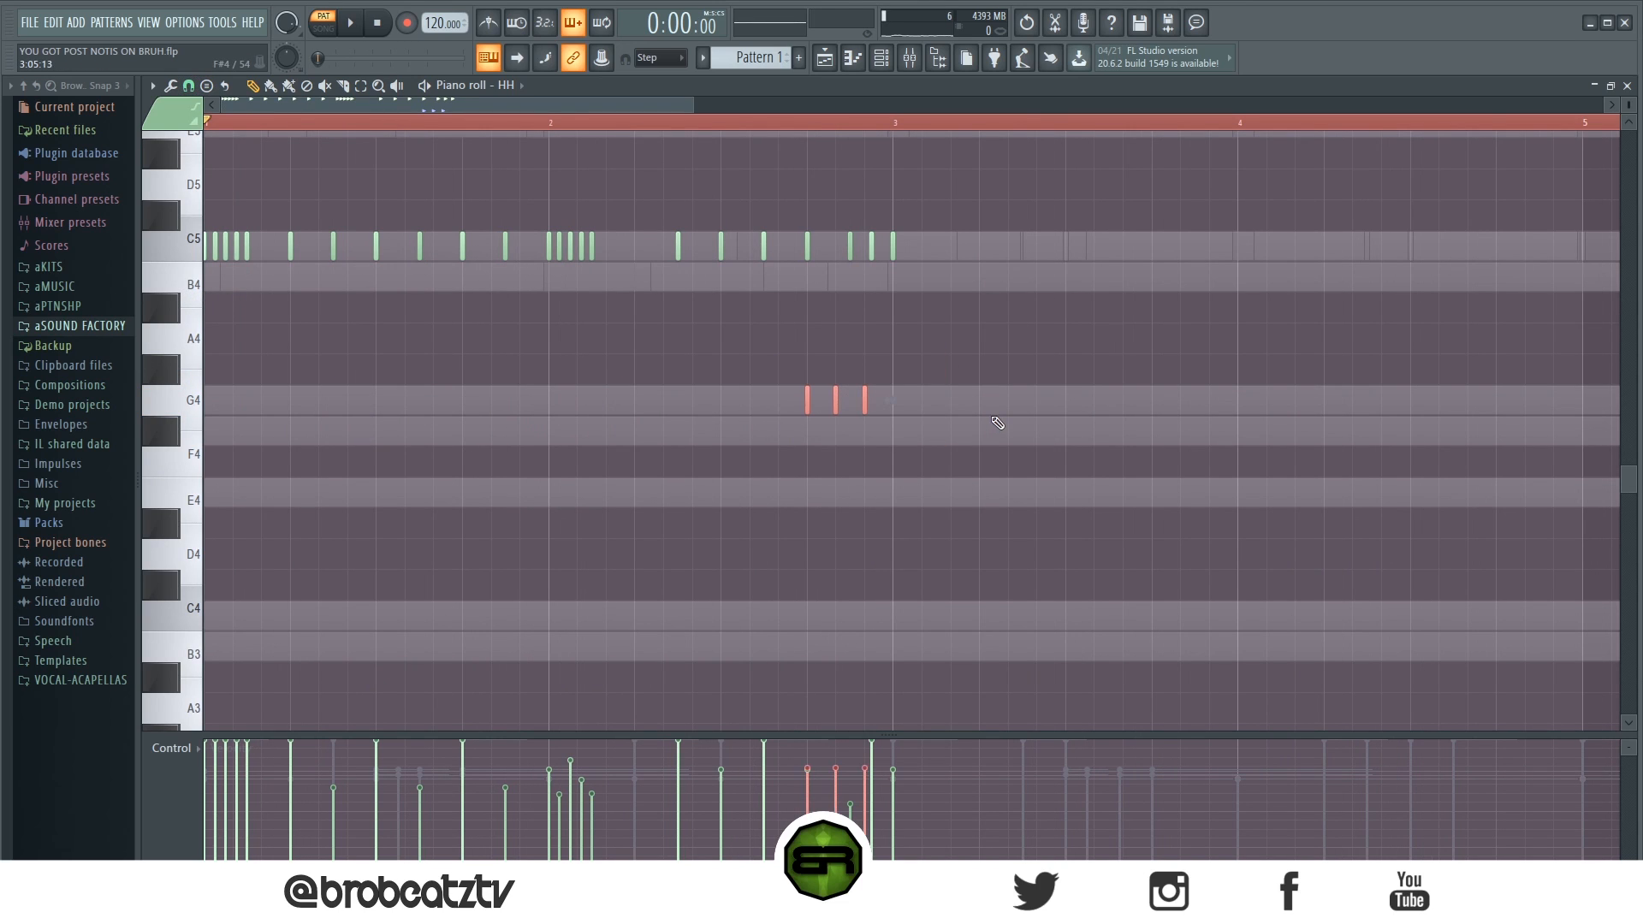
Raise the velocity of the three G4 hi-hats, and pan the first one right and the last one left.
key("ctrl+a")
key("ctrl+d")
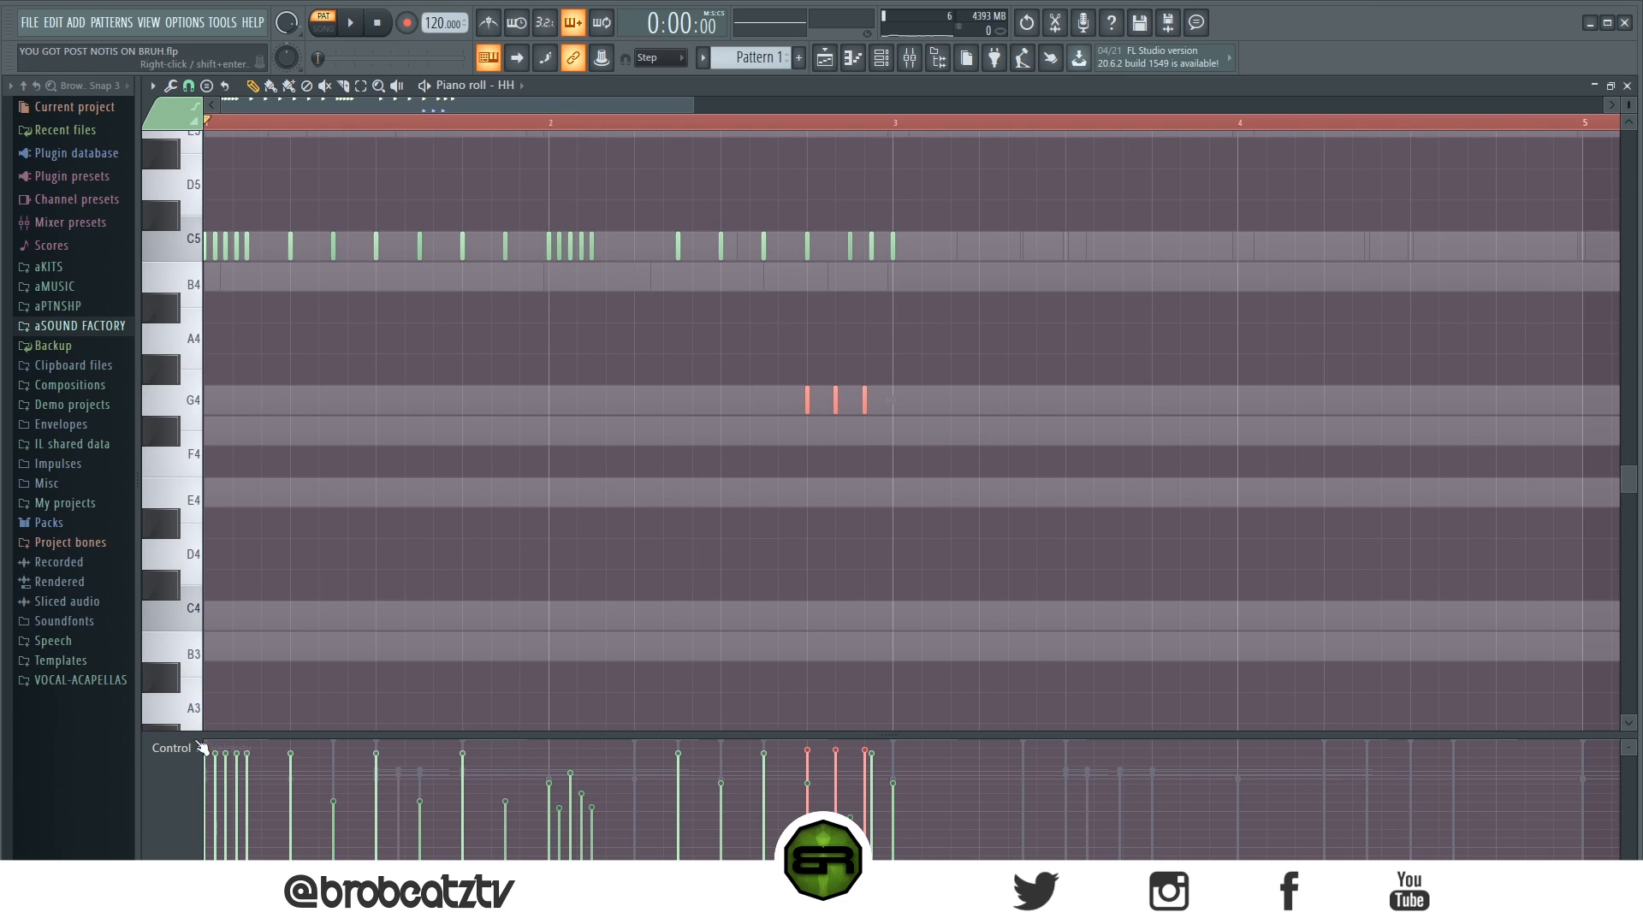
left_click(187, 749)
left_click(196, 780)
left_click(808, 777)
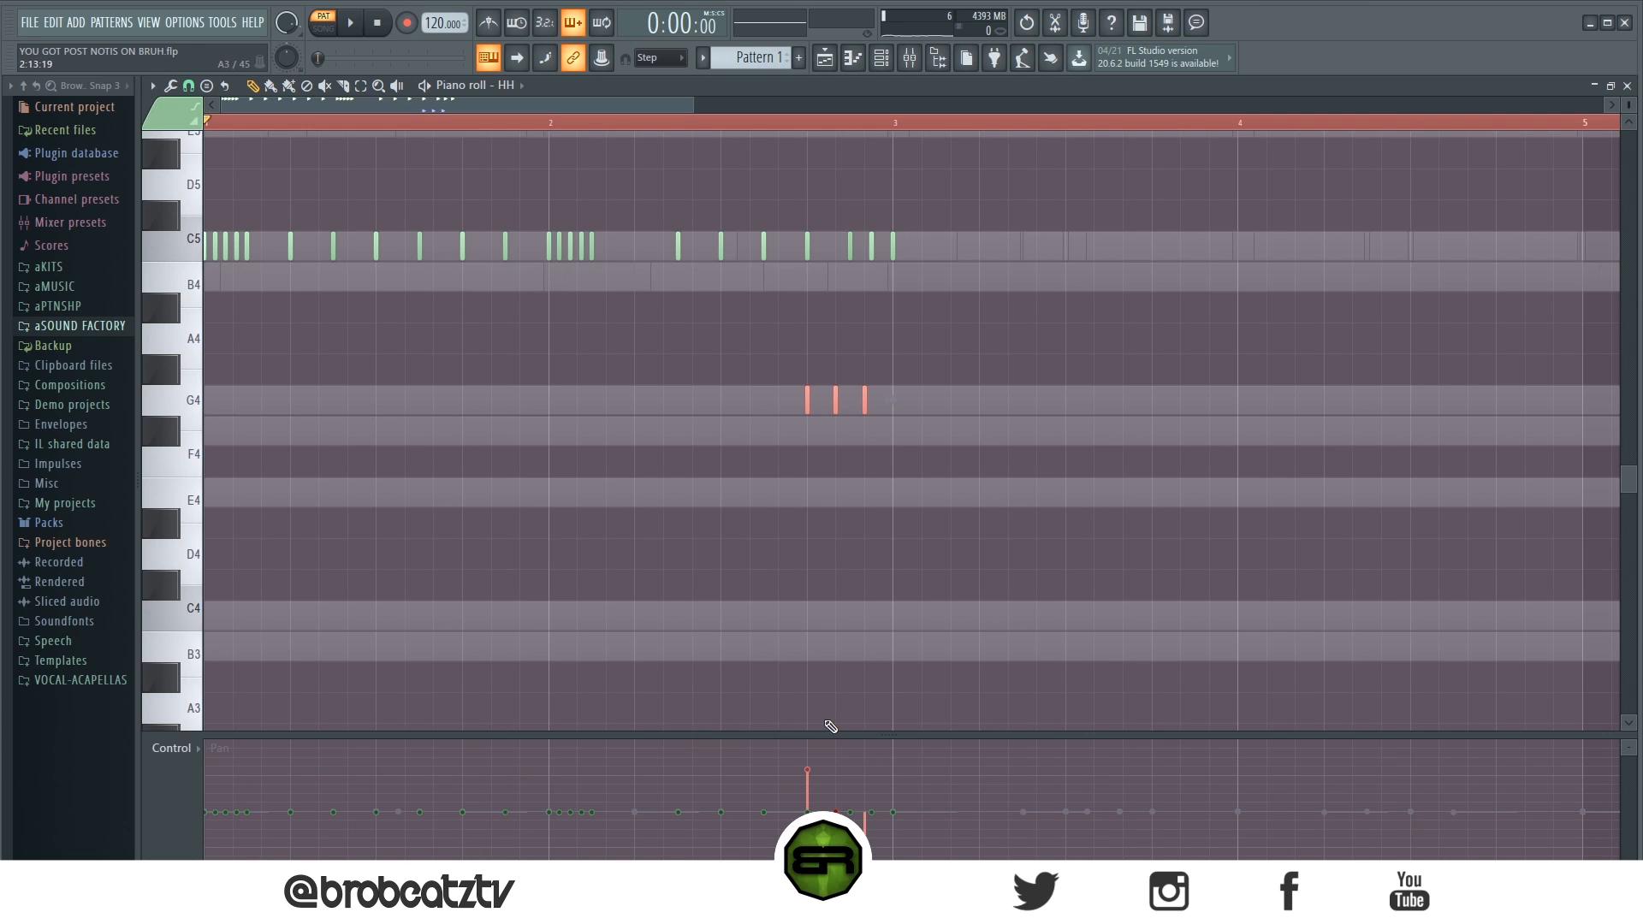
Move the middle G4 hi-hat's pan toward centre and switch the control lane back to note velocity.
left_click_drag(833, 733, 835, 510)
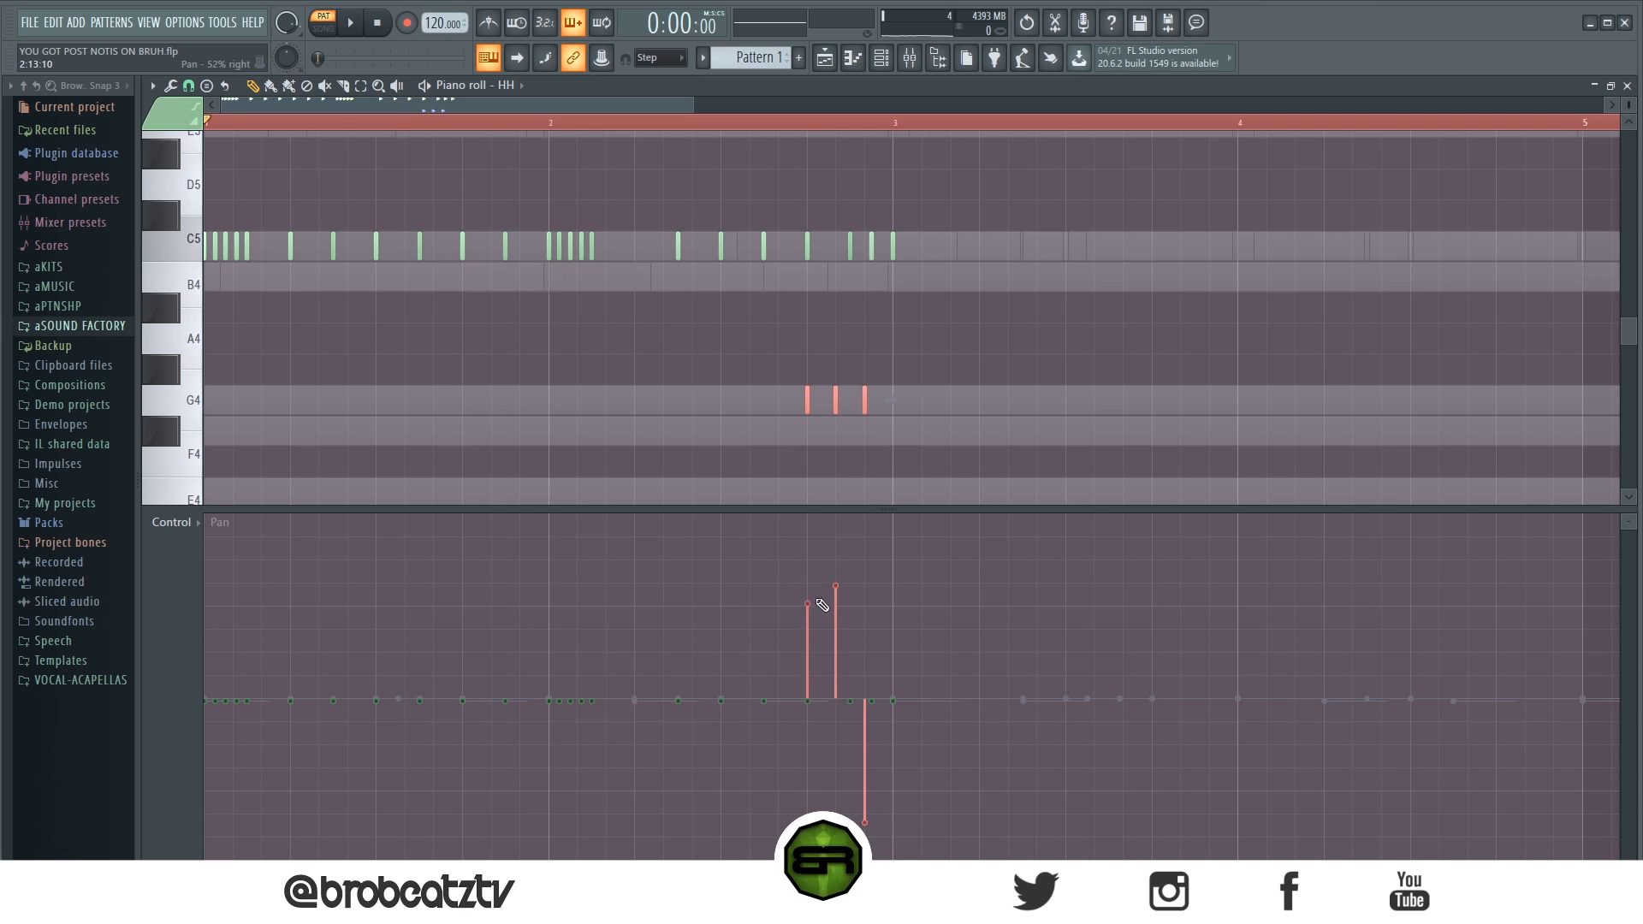
left_click_drag(835, 613, 845, 711)
key("ctrl+d")
left_click_drag(269, 512, 317, 695)
left_click(176, 695)
left_click(186, 732)
scroll(642, 488, "up", 3)
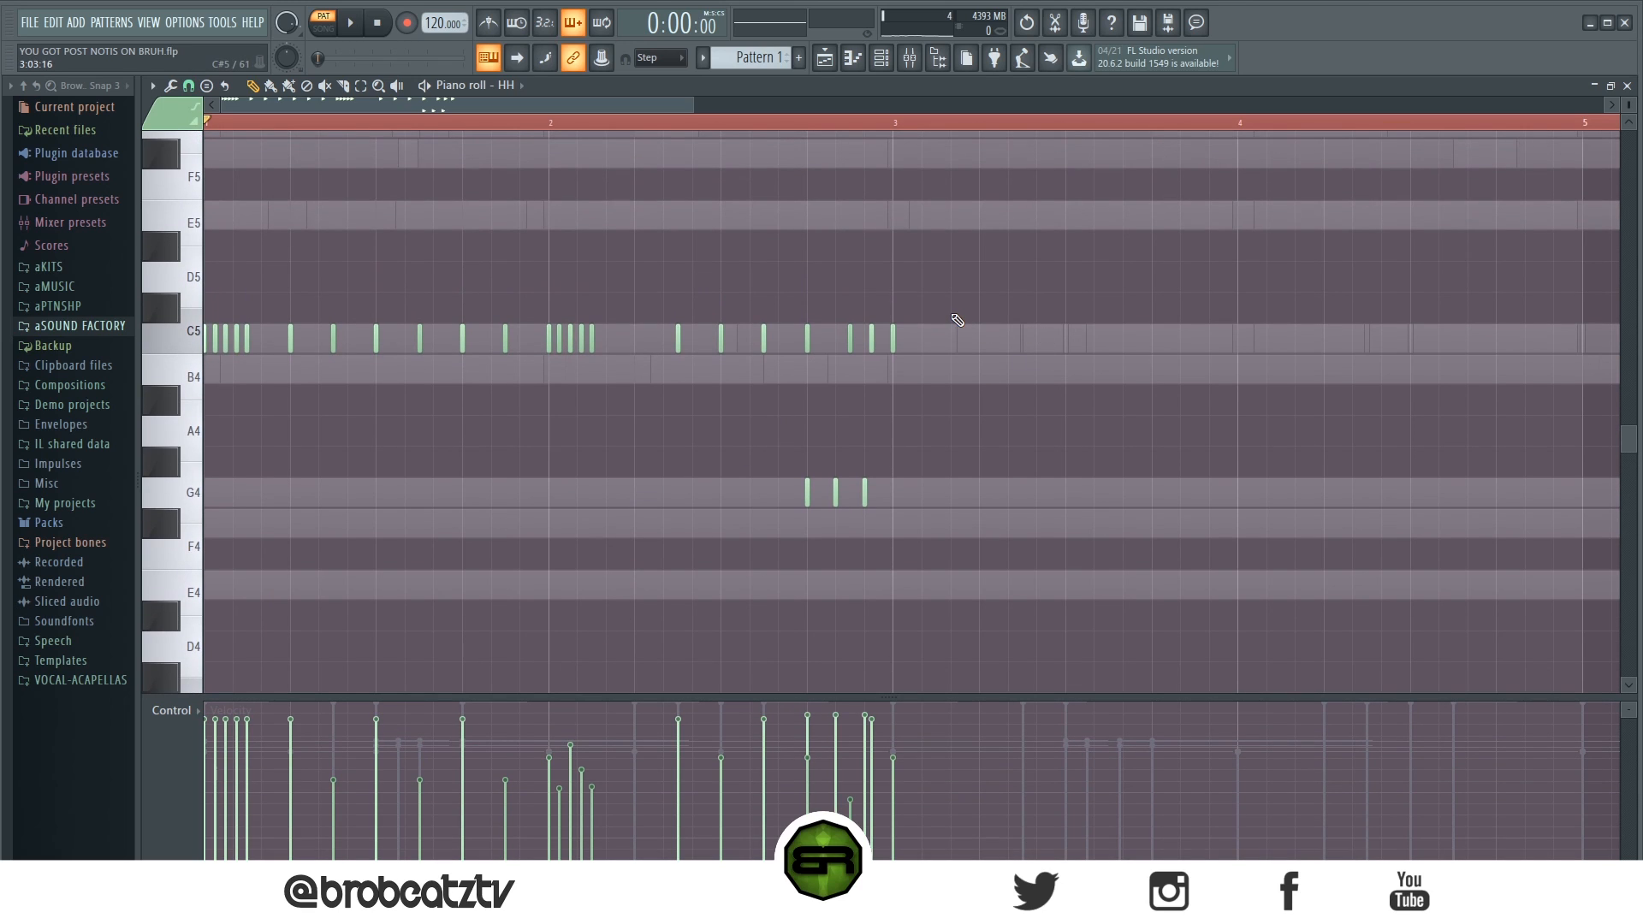
Duplicate the two-bar hi-hat pattern into bars 3 and 4, and copy all four bars into bars 5 to 8.
key("ctrl+a")
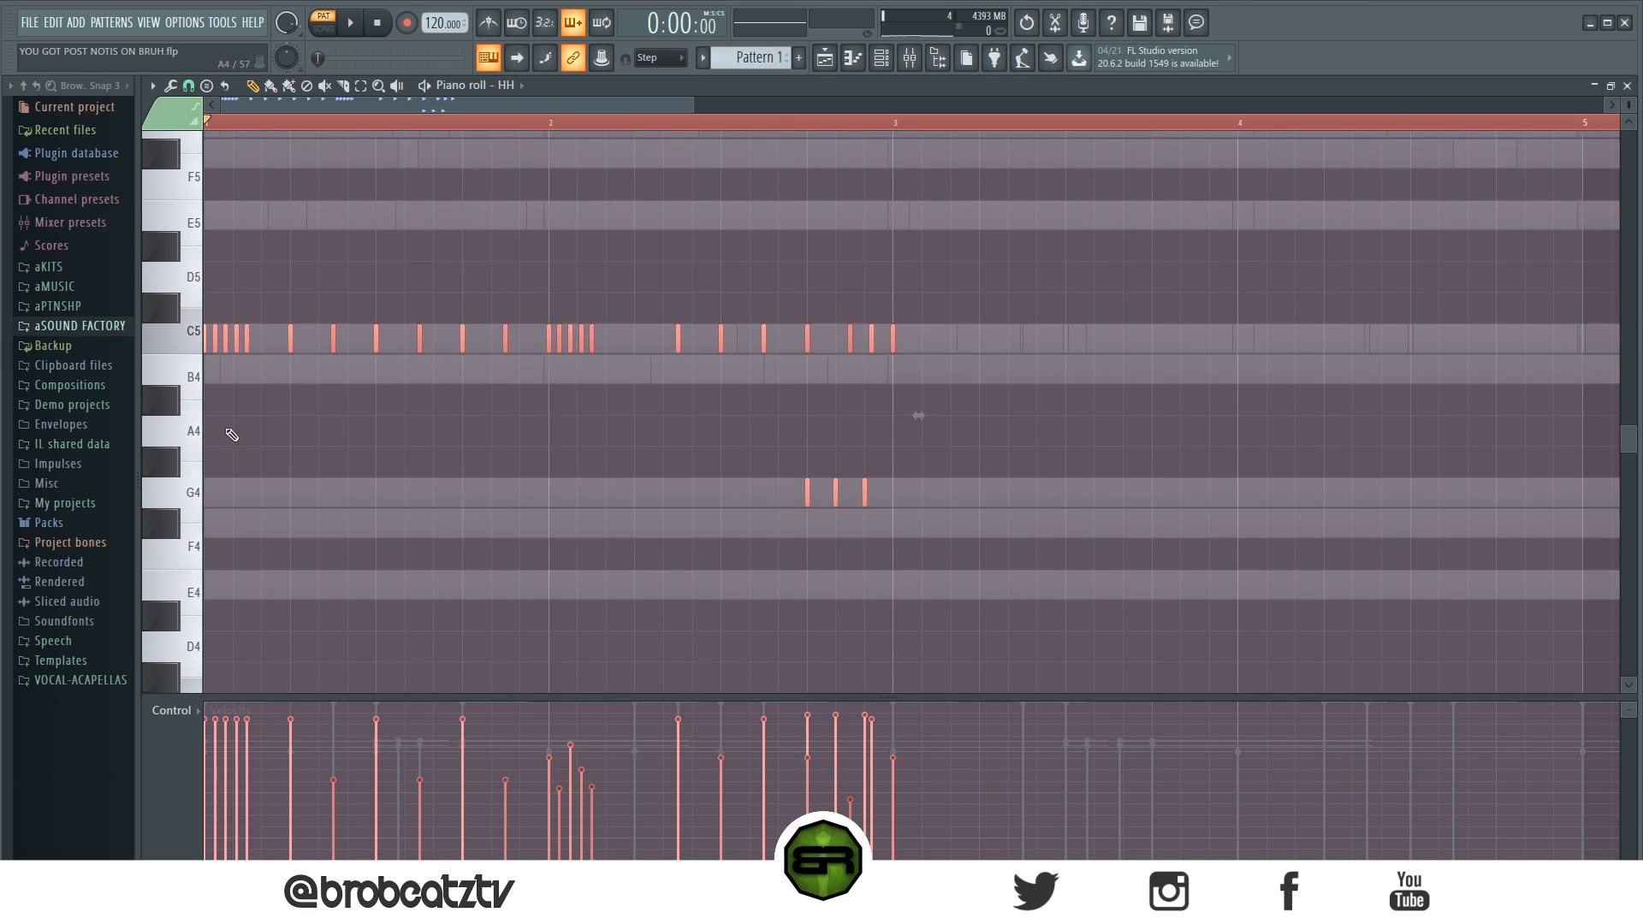
key("ctrl+b")
key("ctrl+d")
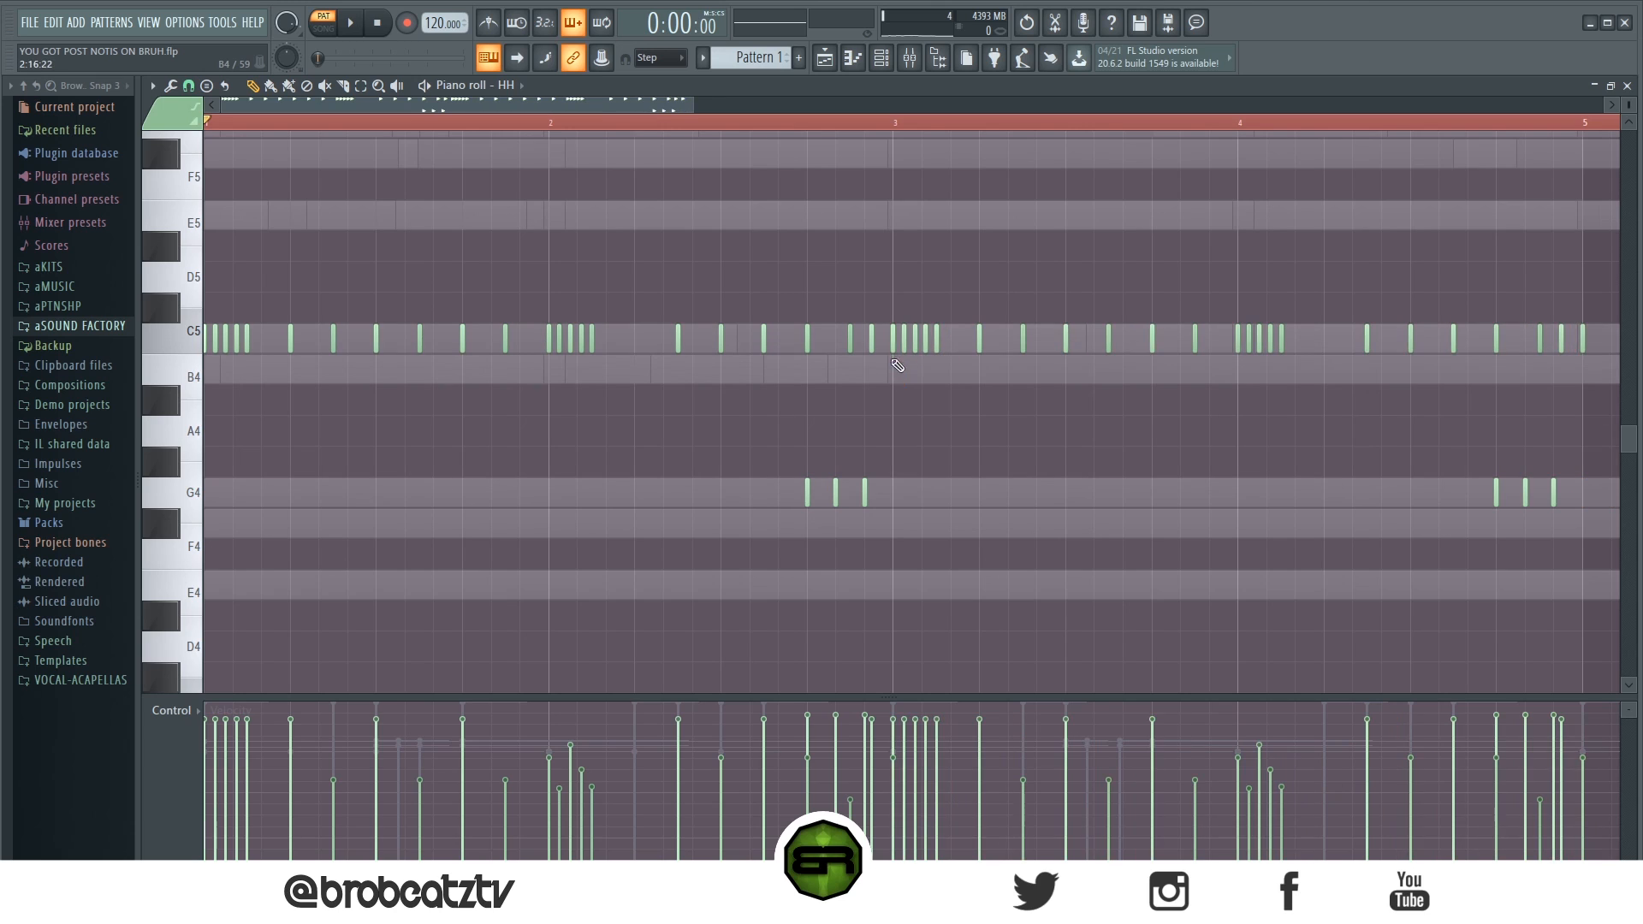
scroll(845, 125, "down", 3)
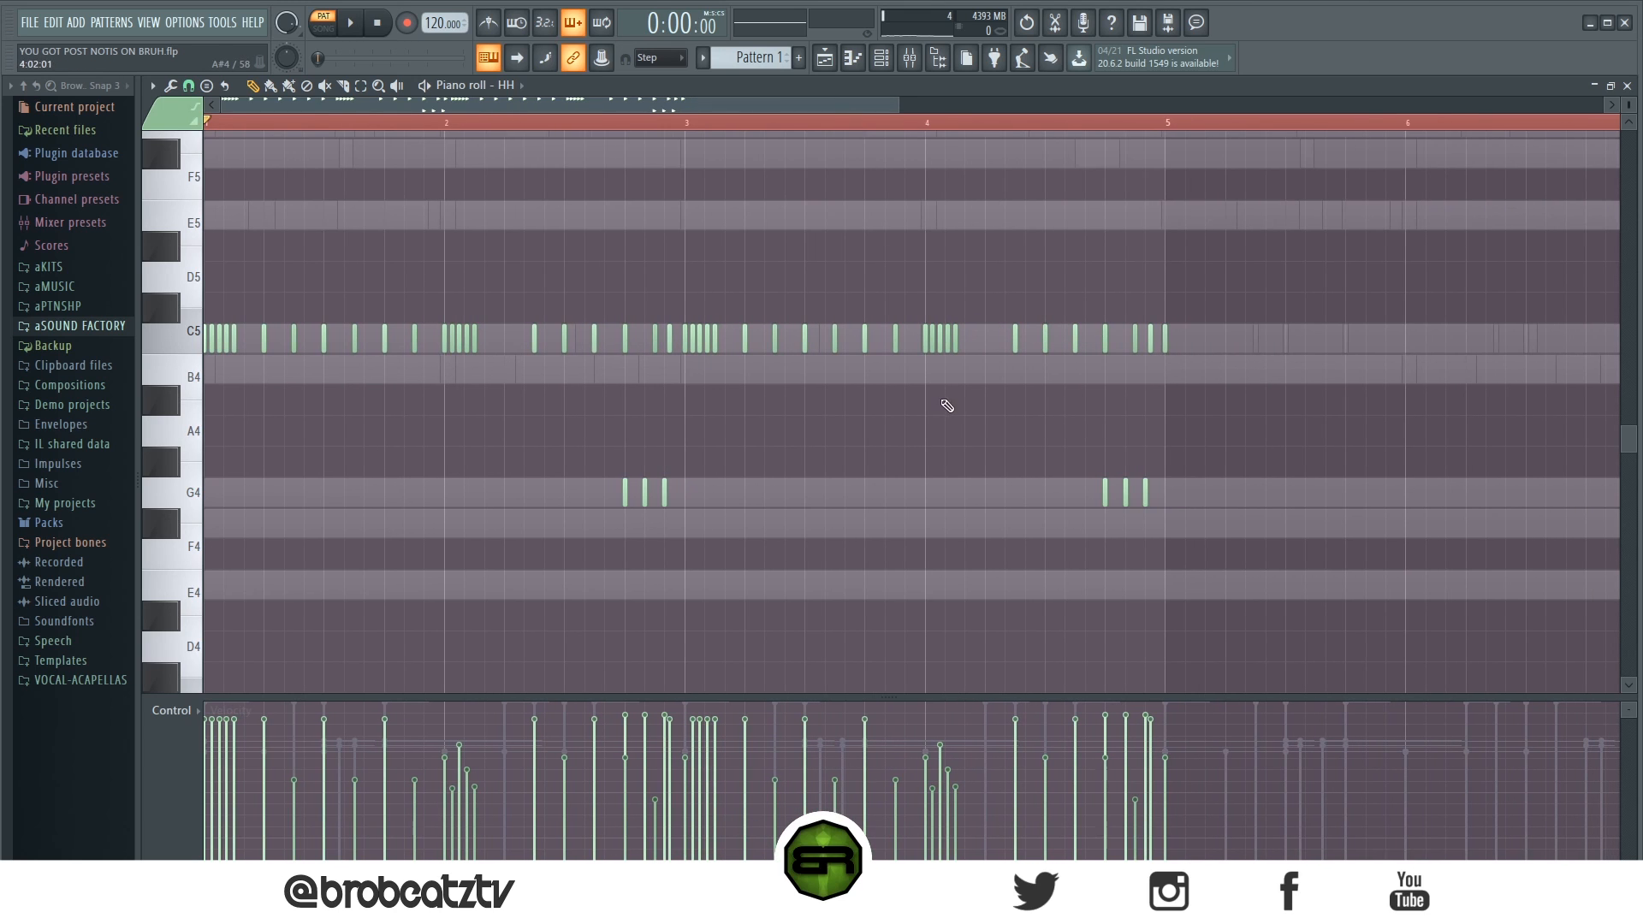
key("ctrl+a")
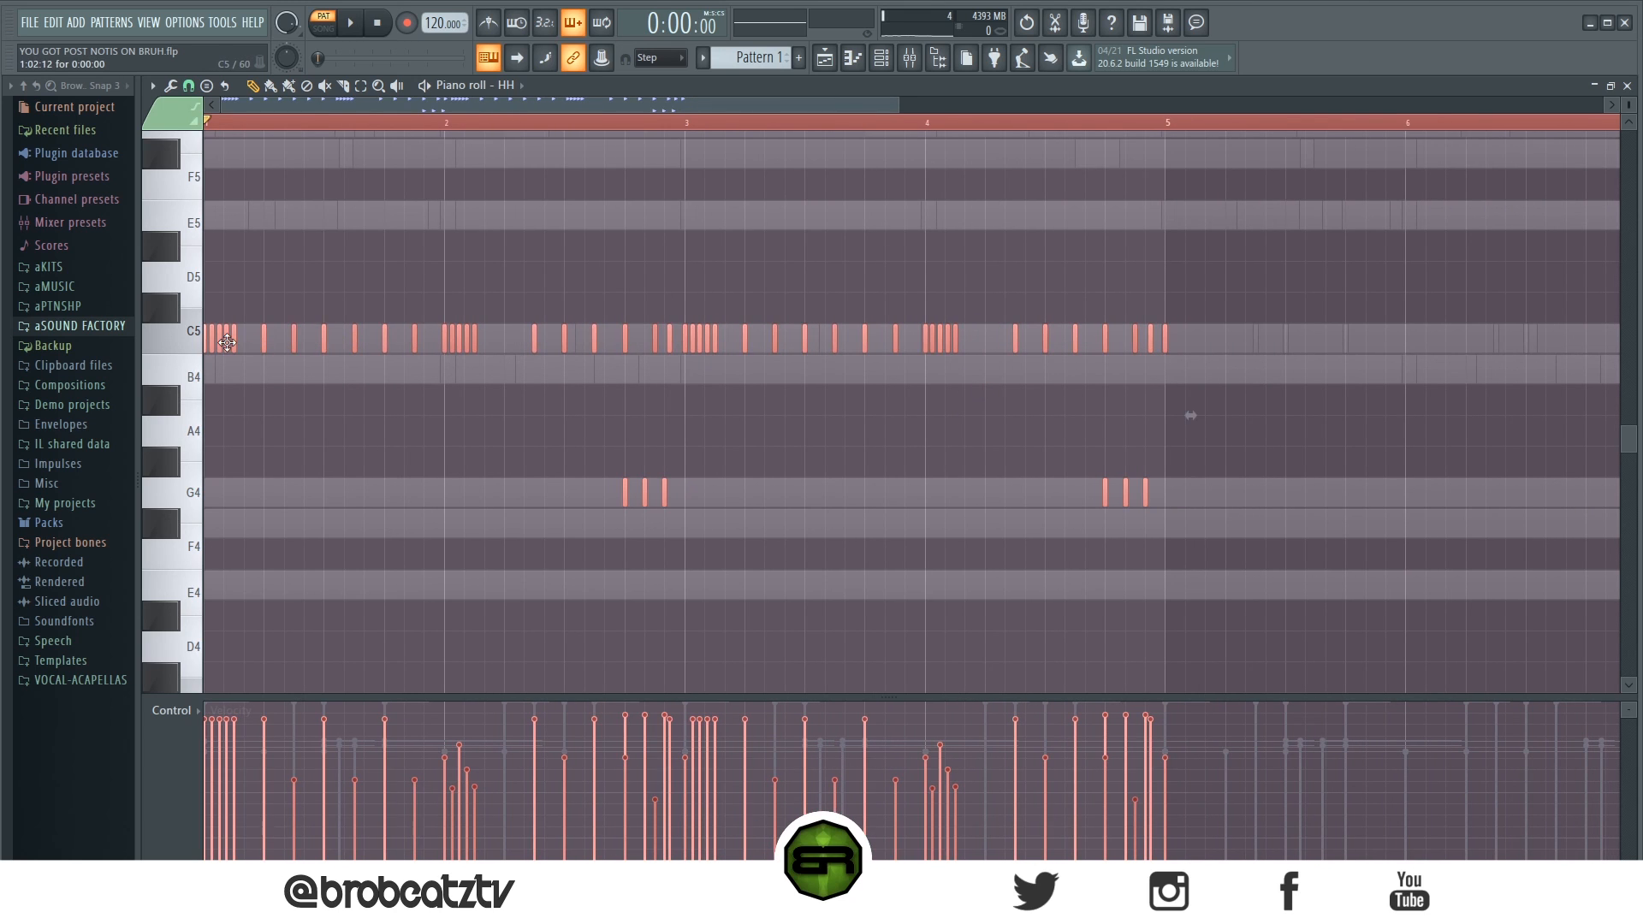
key("ctrl+b")
key("ctrl+d")
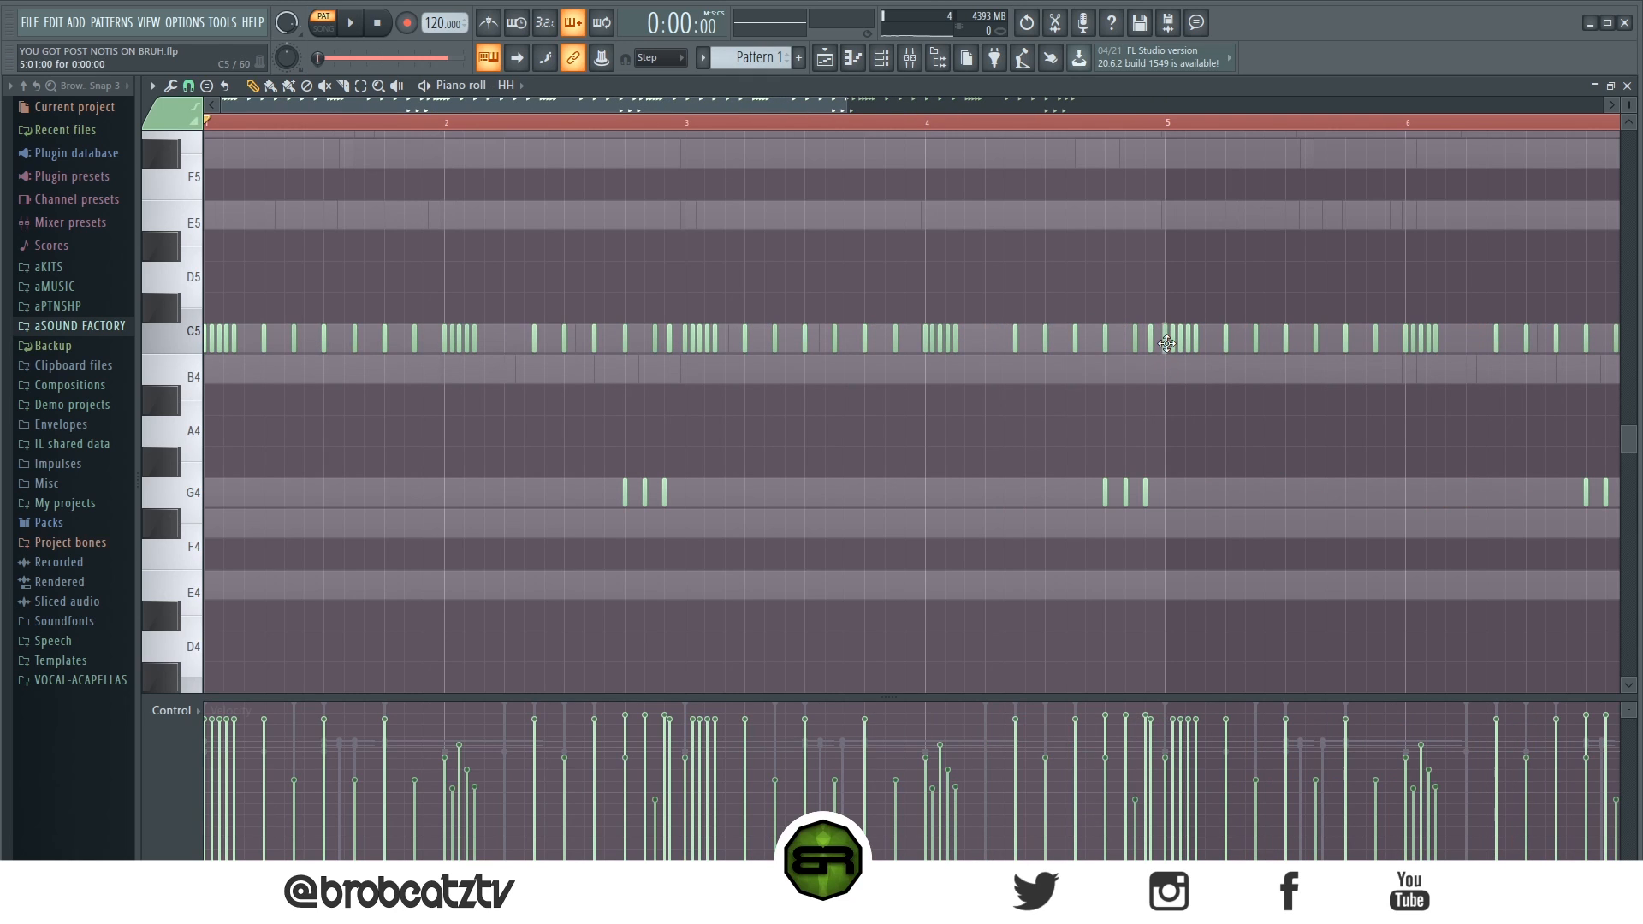
Check the pattern length in the channel rack and delete the extra C5 hi-hat at the start of bar 9.
scroll(864, 125, "down", 3)
left_click(881, 57)
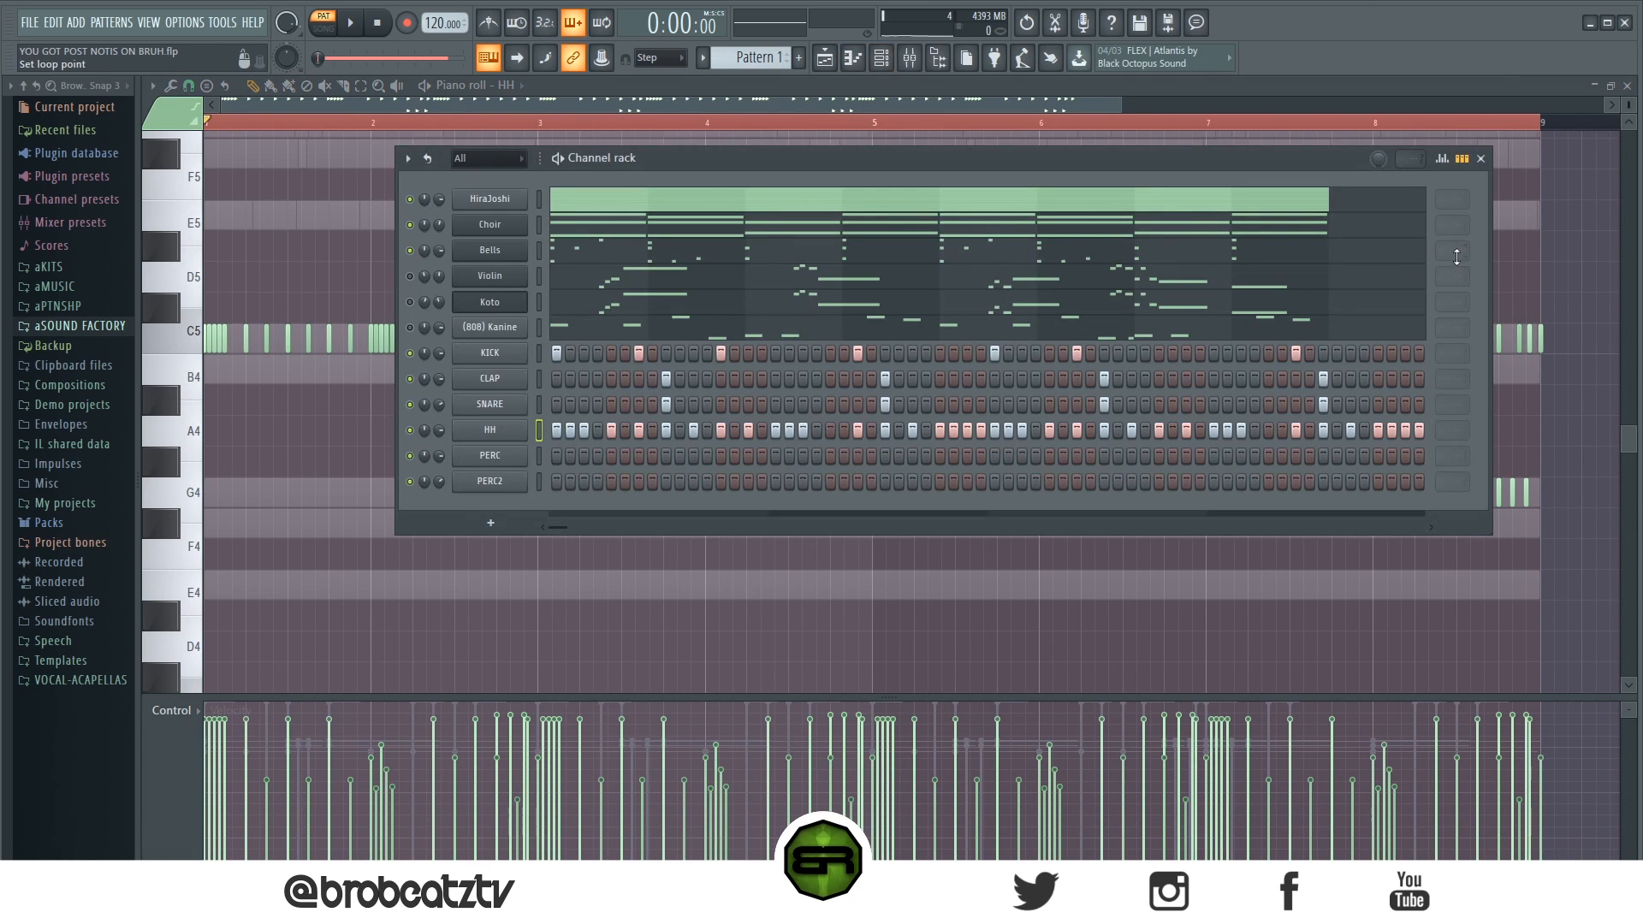
left_click(881, 57)
right_click(1540, 339)
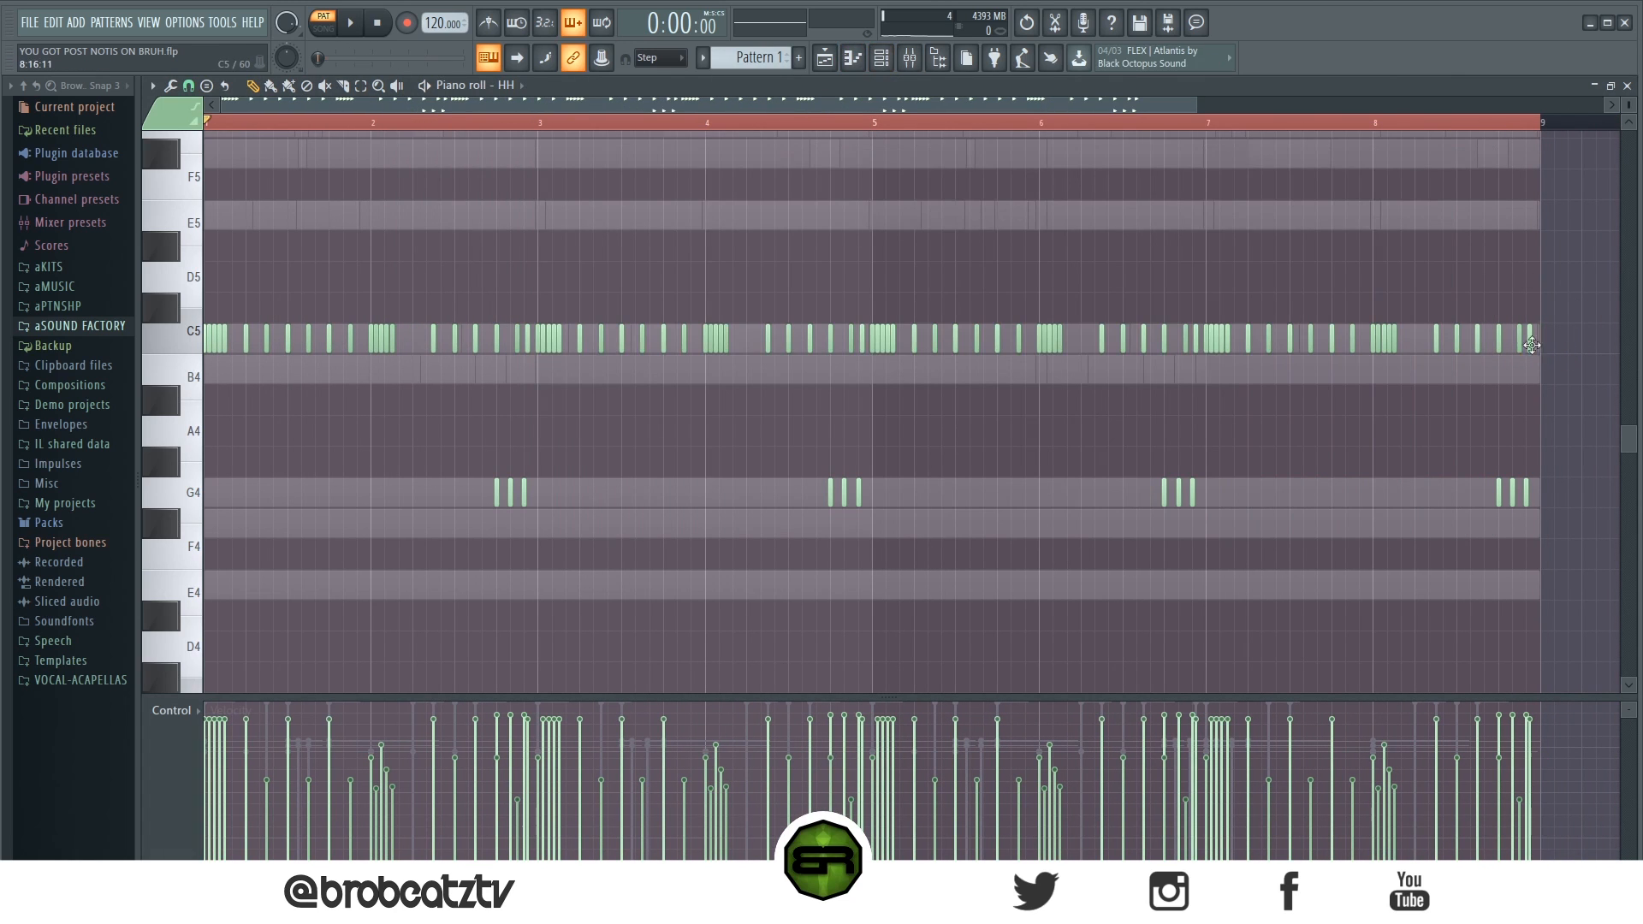
Place PERC2 hits on steps 3 and 23 and a PERC hit on step 5, and audition them with the pattern.
left_click(892, 64)
left_click(584, 481)
left_click(611, 455)
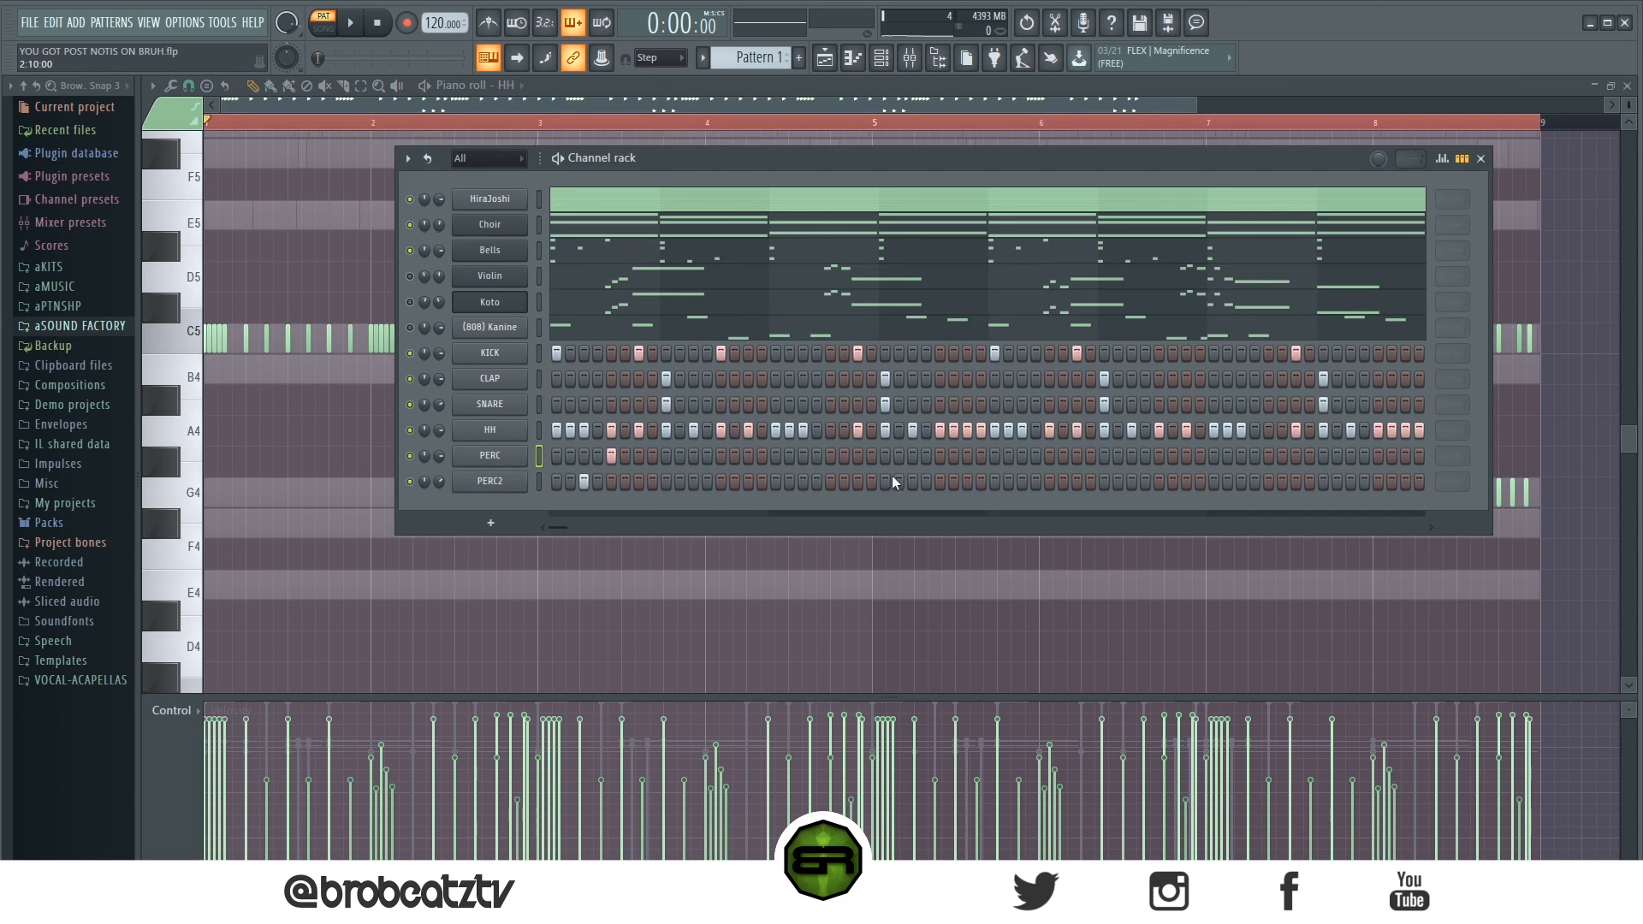
key("space")
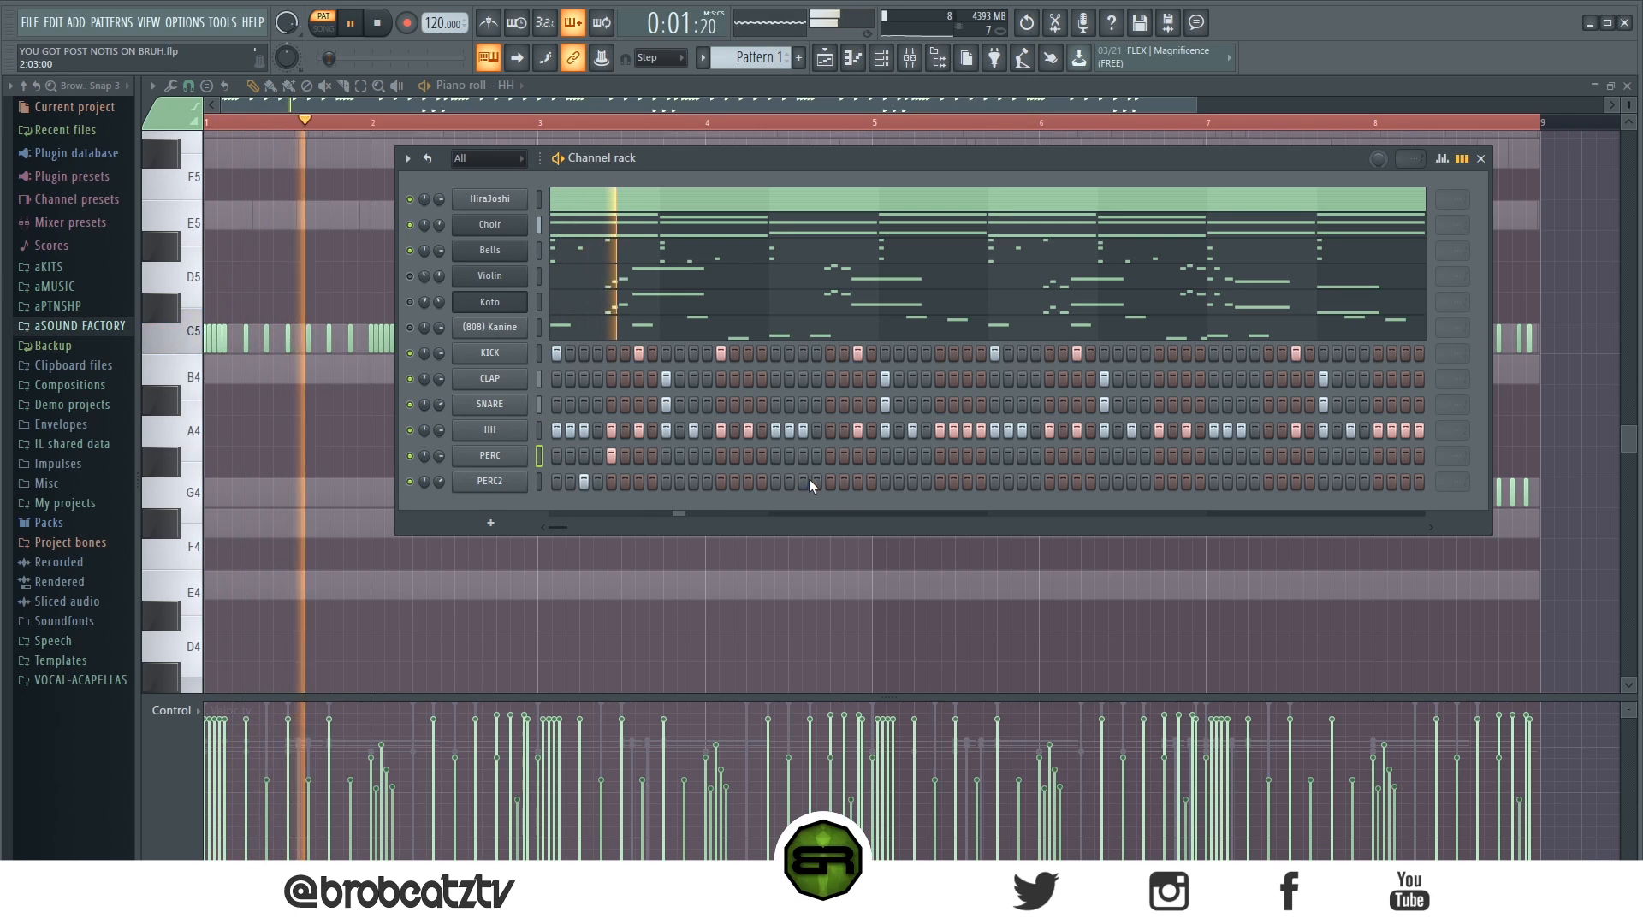
left_click(857, 481)
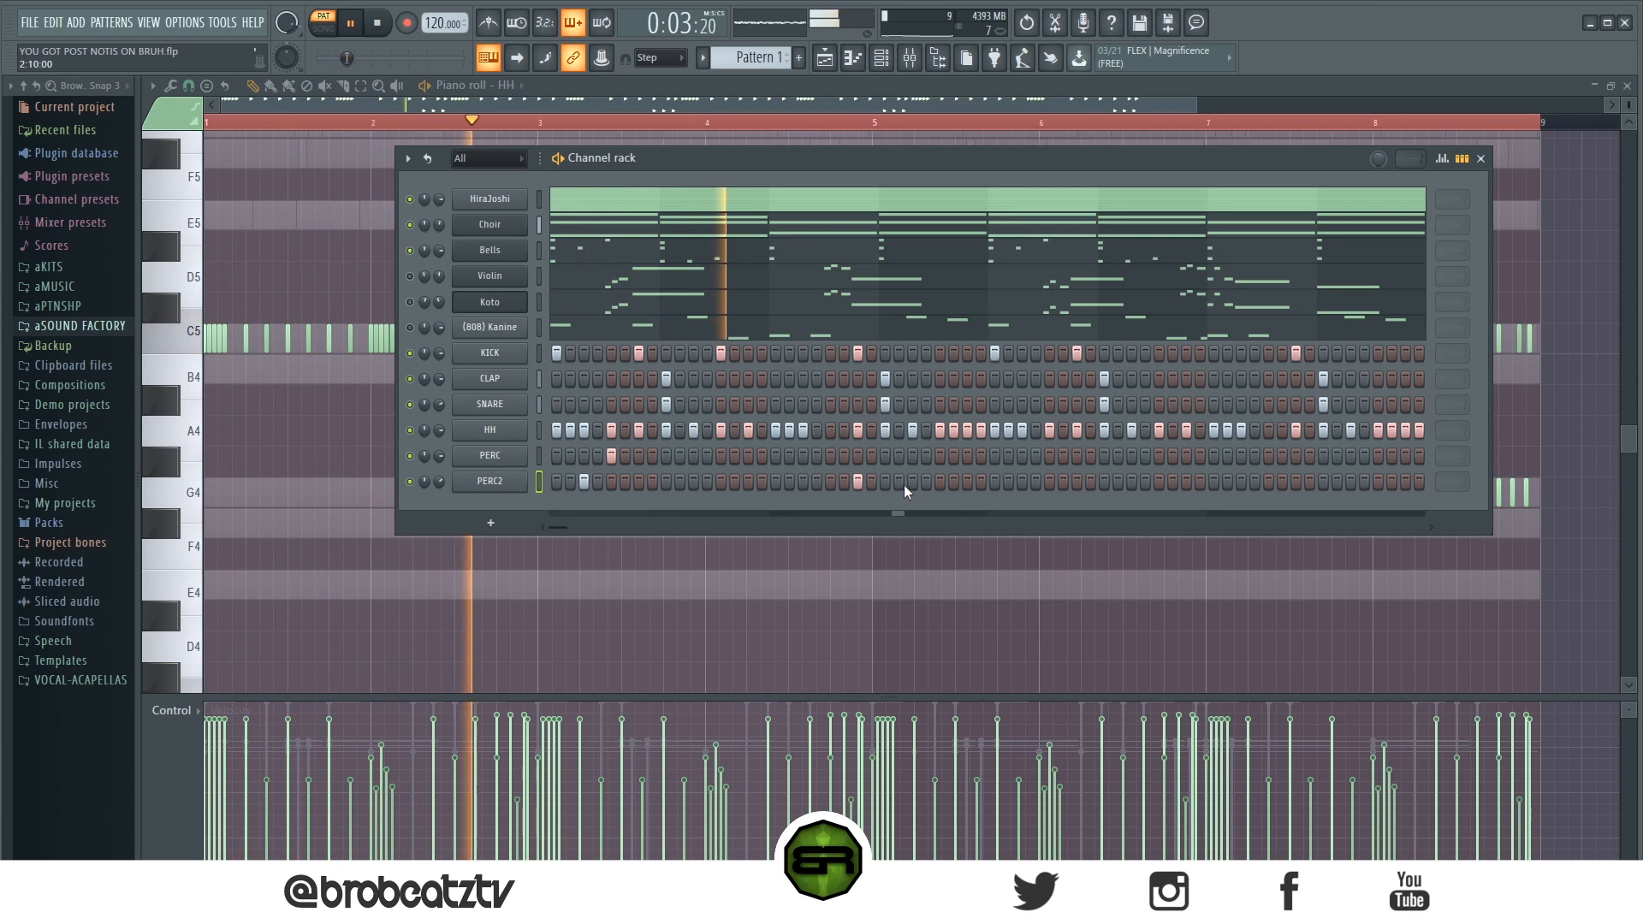
key("space")
Open PERC2 in the piano roll and copy its two notes from bars 1 and 2 to bars 5 and 6.
right_click(505, 481)
left_click(557, 481)
left_click_drag(222, 349, 895, 389)
Set the snap to 1/4 beat, add PERC2 notes on steps 4 and 5 of bar 5, and lower the roll's first and third velocities.
left_click(193, 103)
left_click(210, 296)
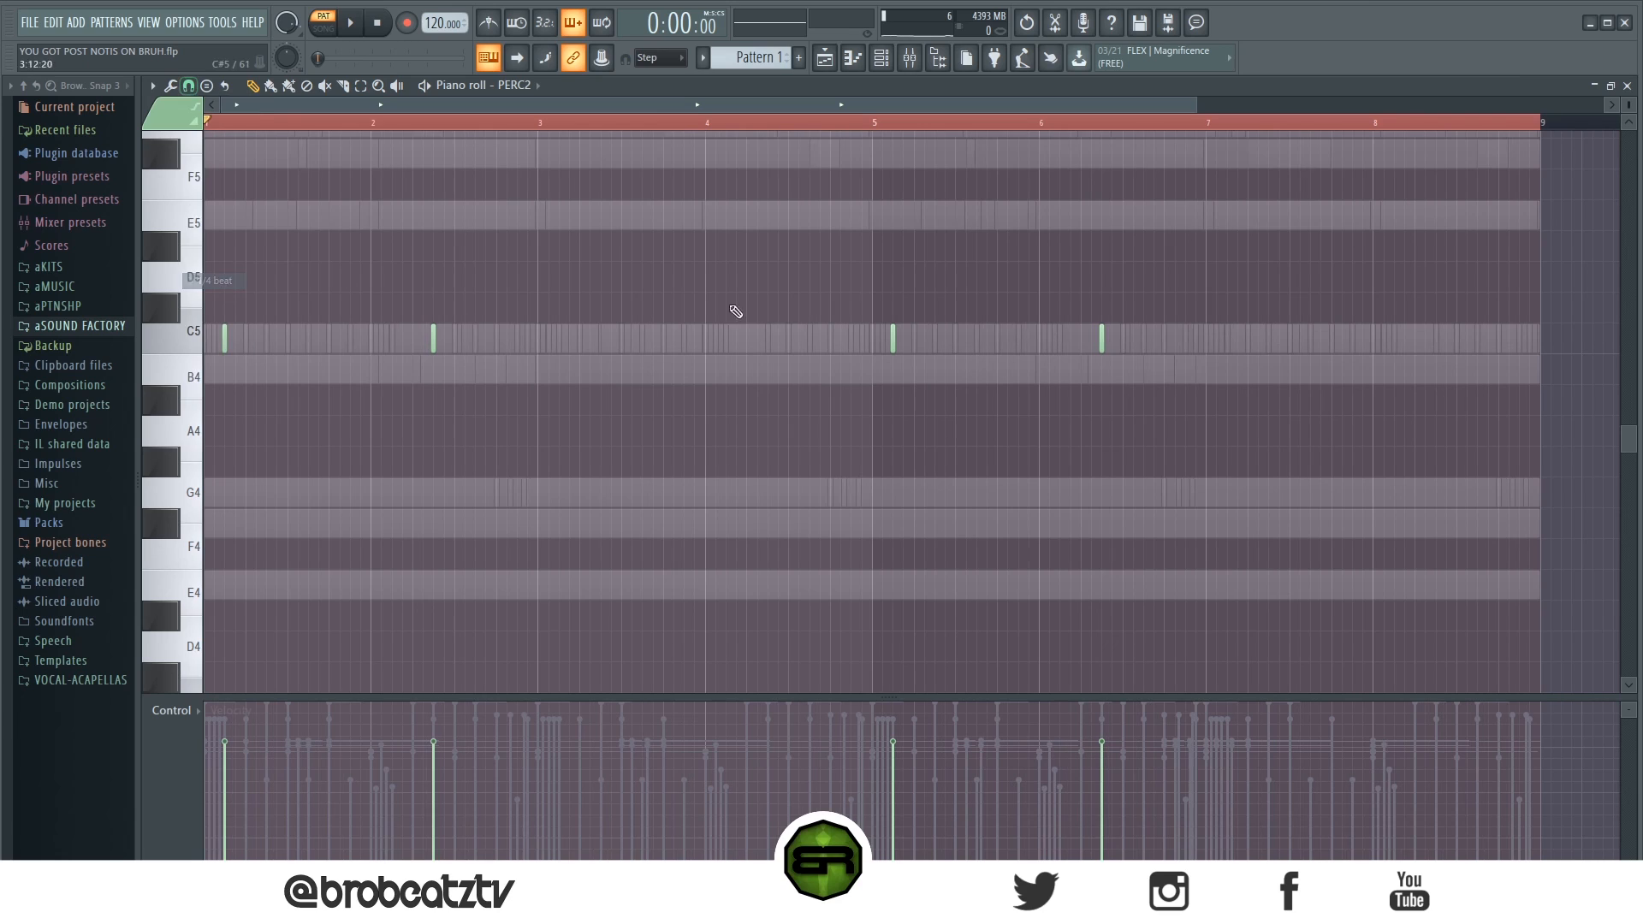
left_click(903, 343)
left_click(914, 343)
left_click(916, 803)
left_click_drag(893, 794, 905, 792)
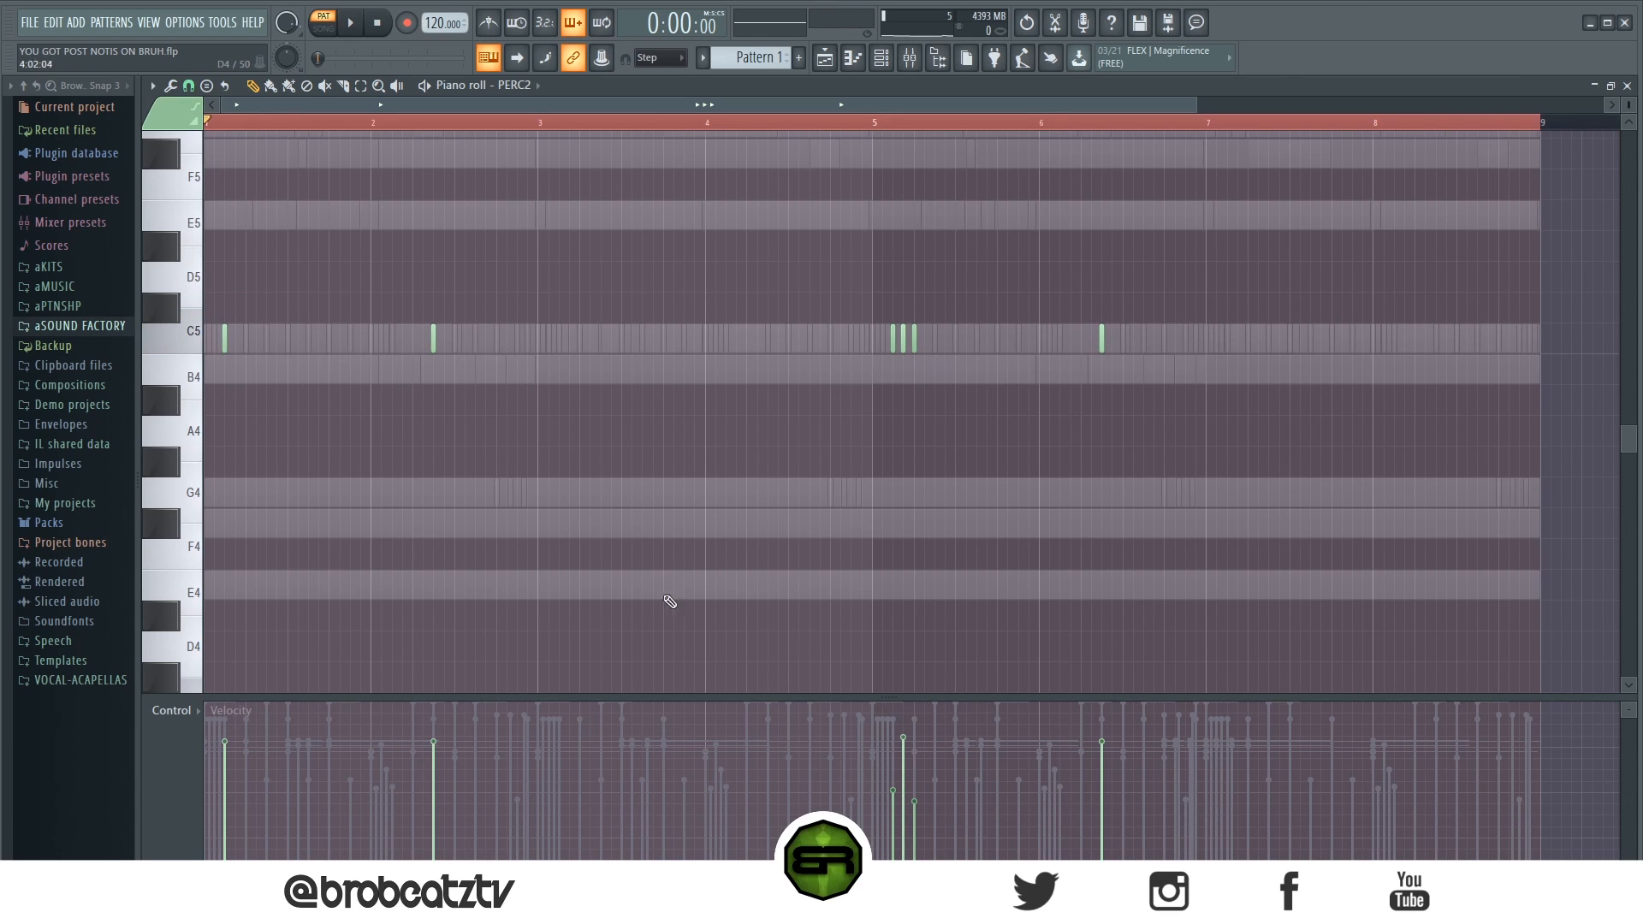
Open PERC in the piano roll and copy its C5 note from bar 1 to step 5 of bar 5.
left_click(880, 57)
right_click(527, 452)
left_click(574, 472)
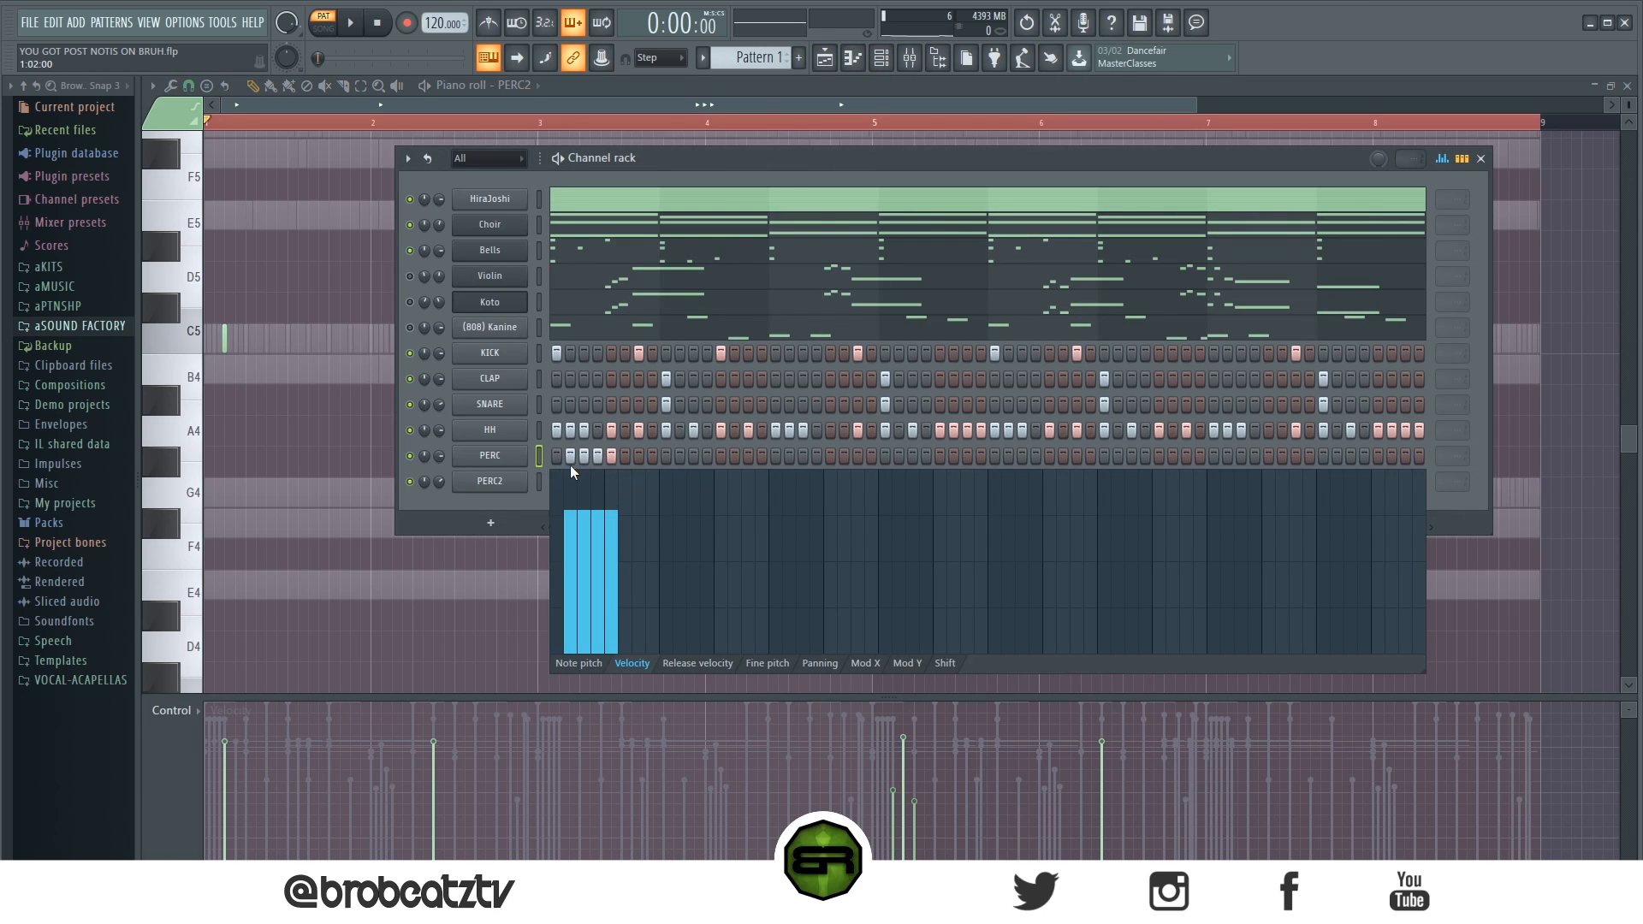
right_click(518, 454)
left_click(550, 455)
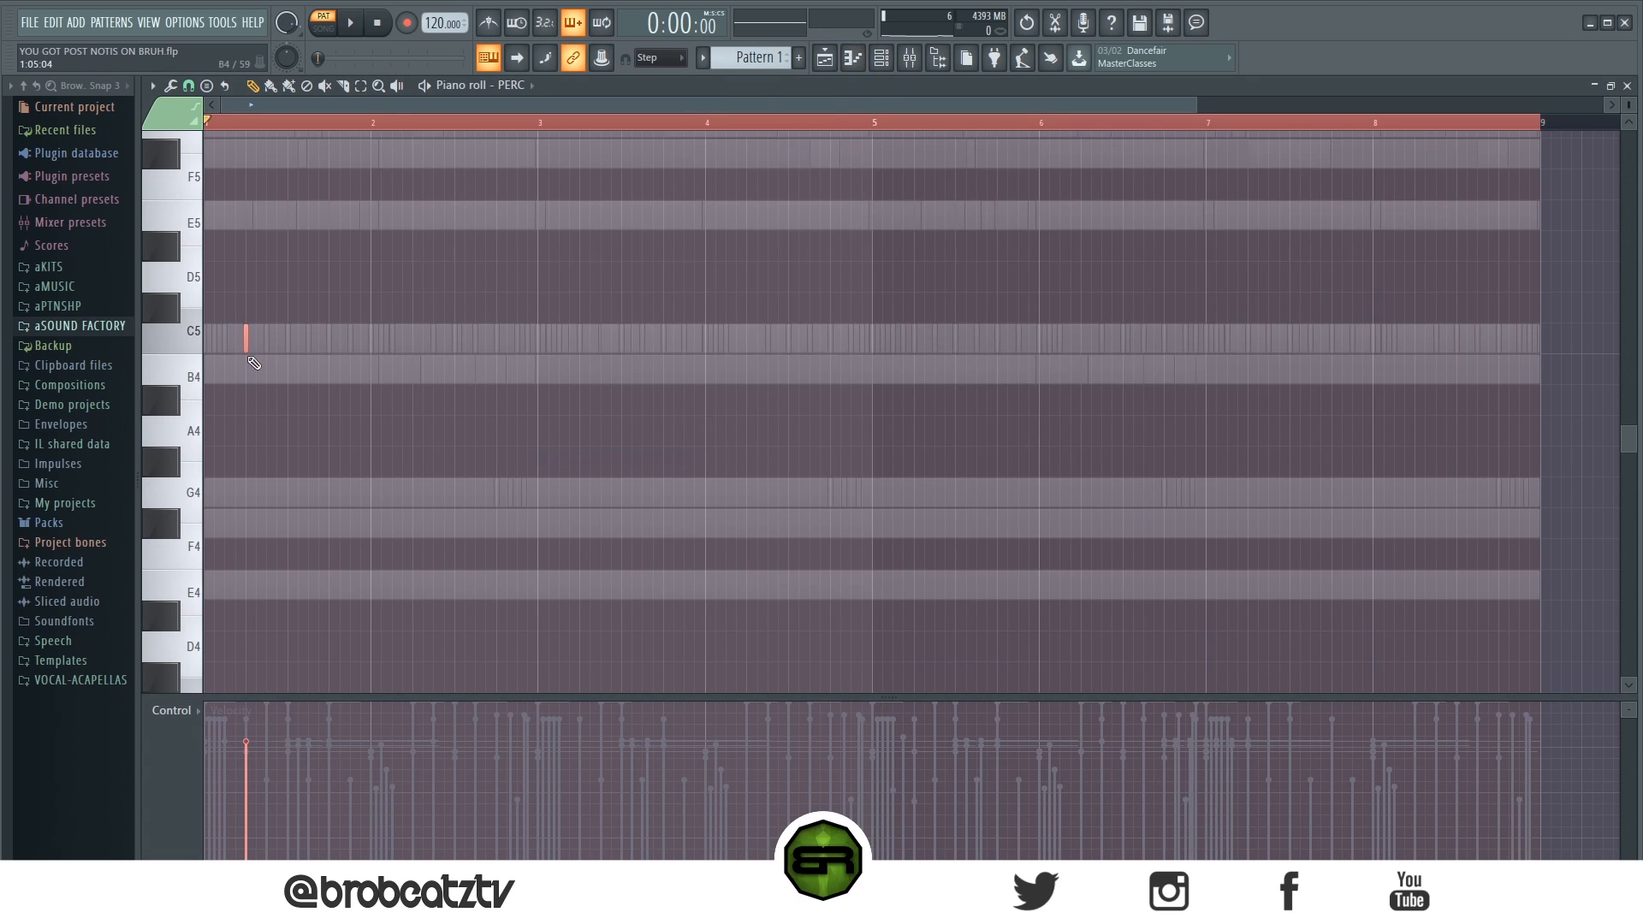
left_click_drag(249, 348, 926, 373)
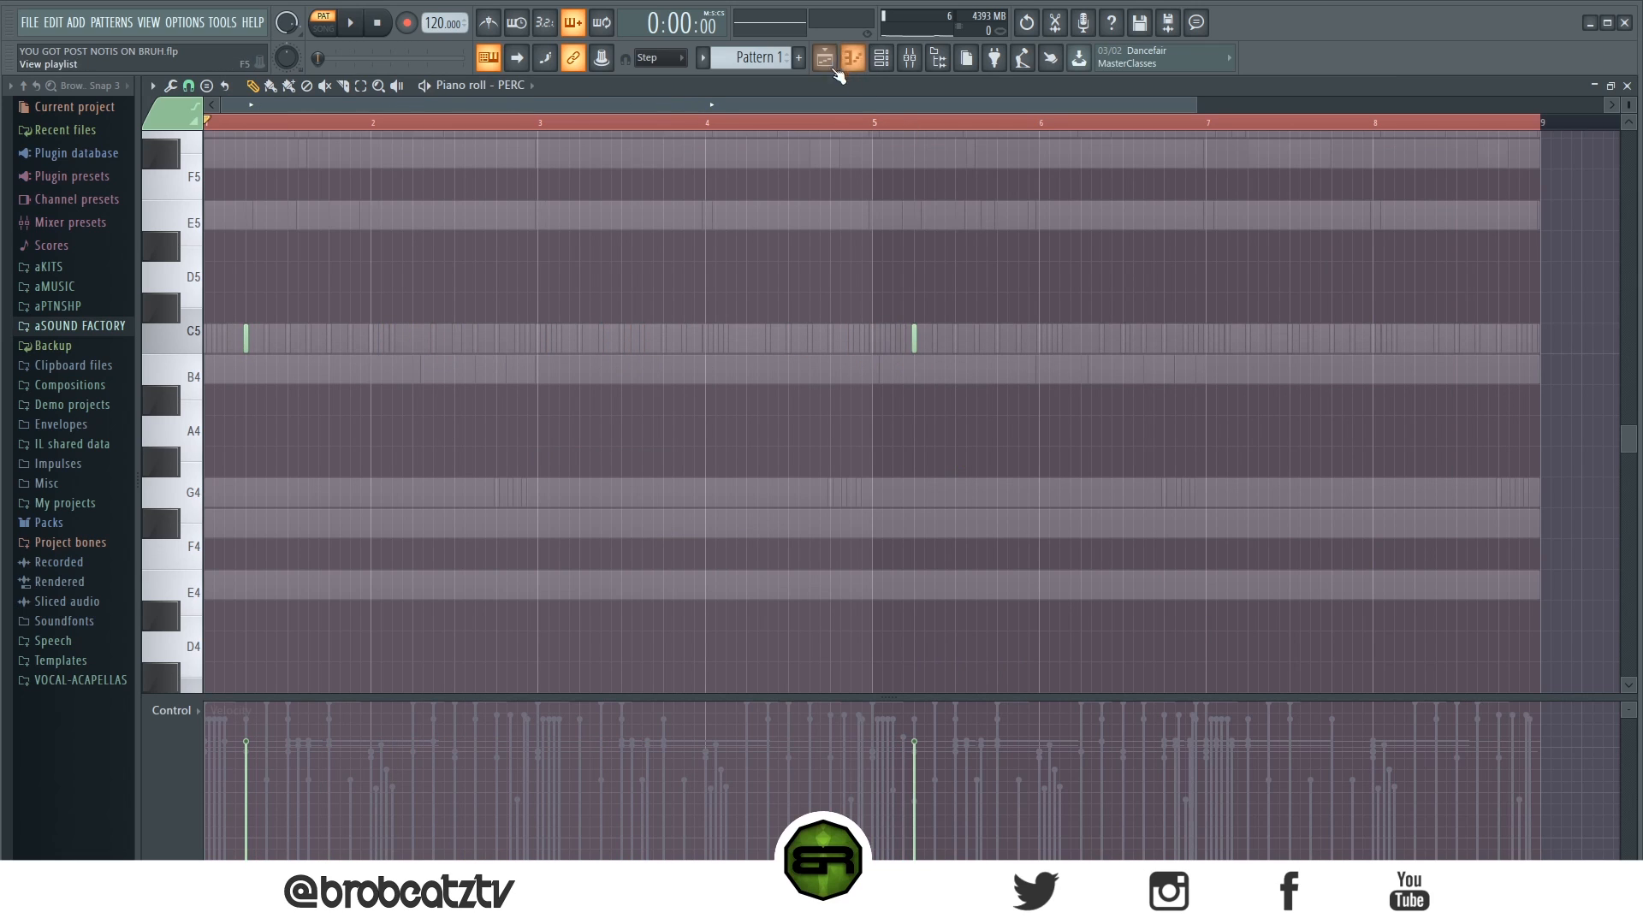
Show the playlist, unmute the violin, koto and 808 channels, and play the whole pattern.
left_click(824, 58)
left_click(882, 58)
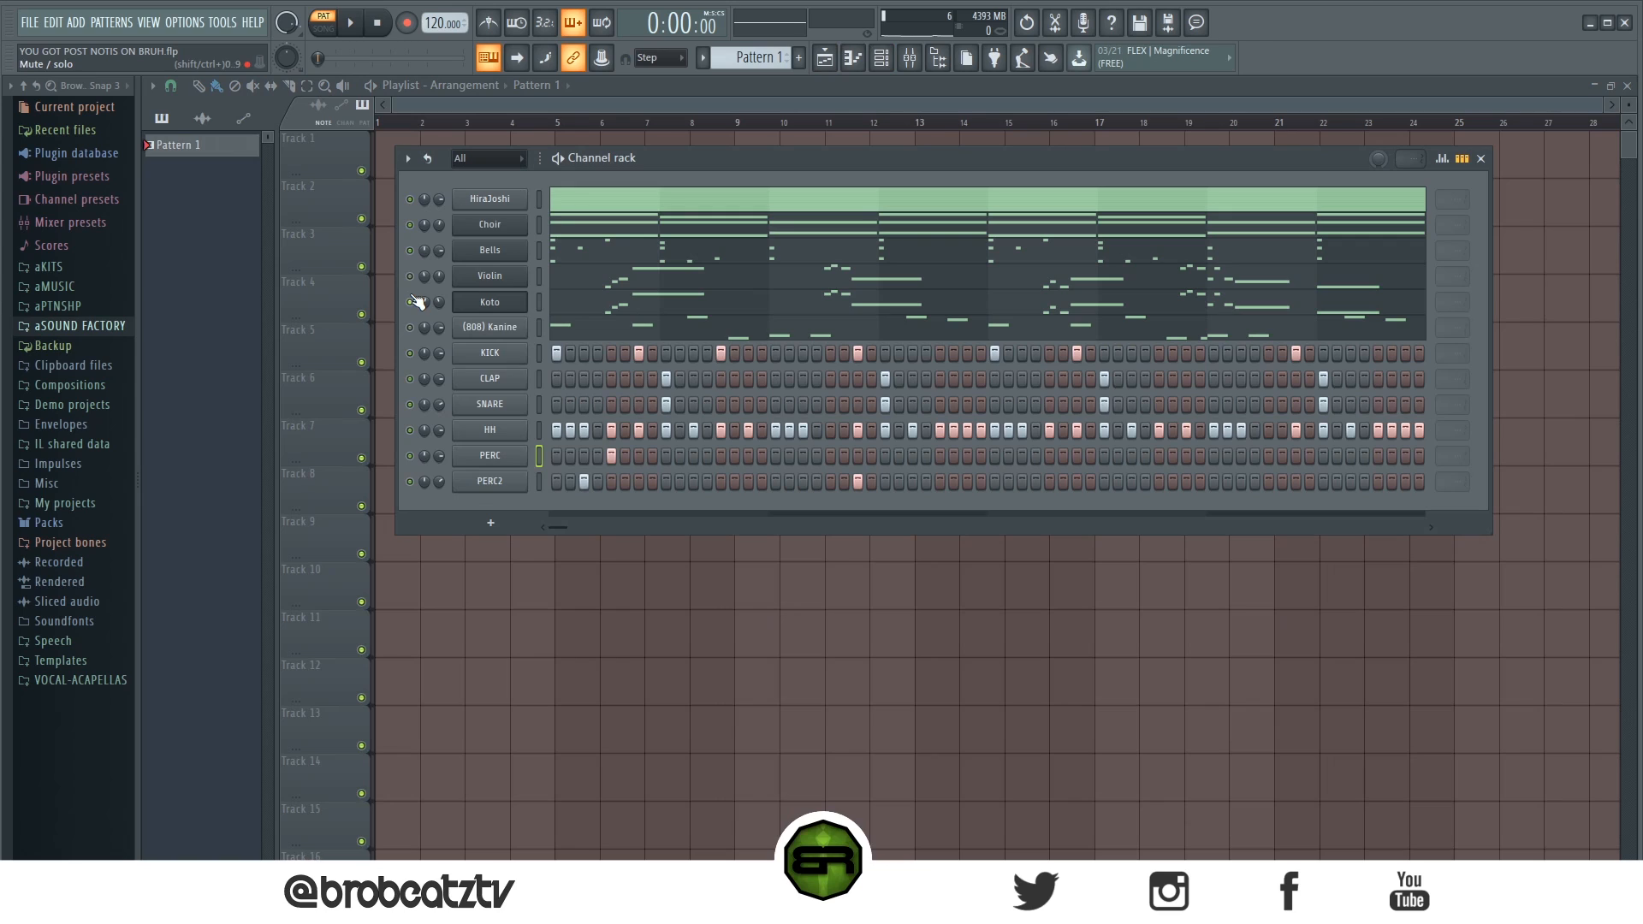
key("space")
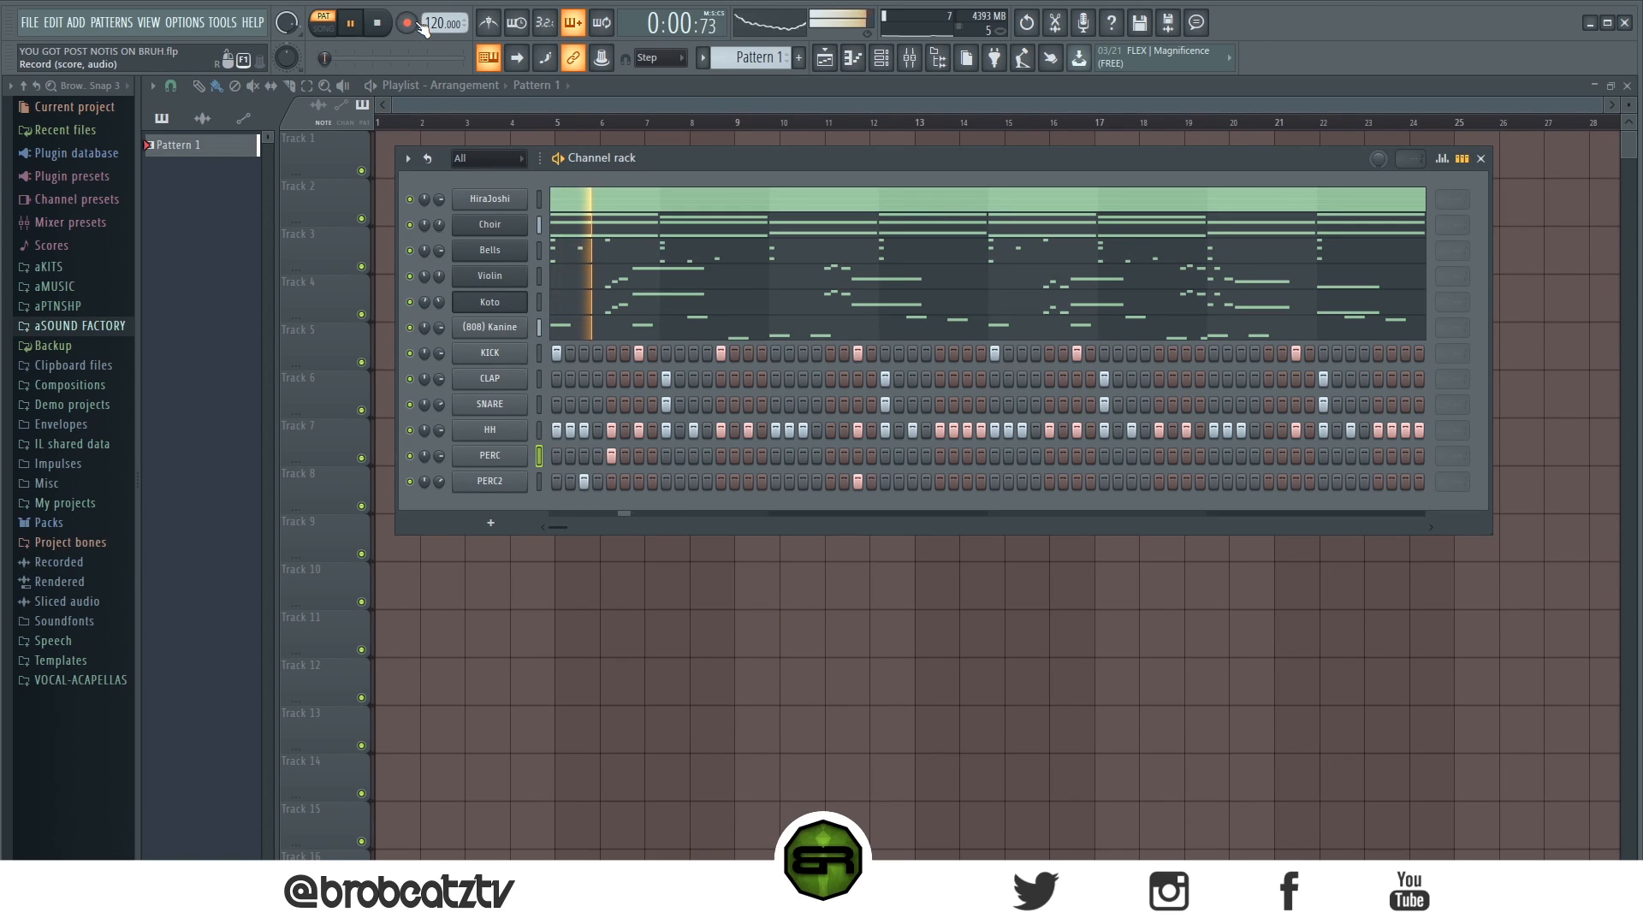